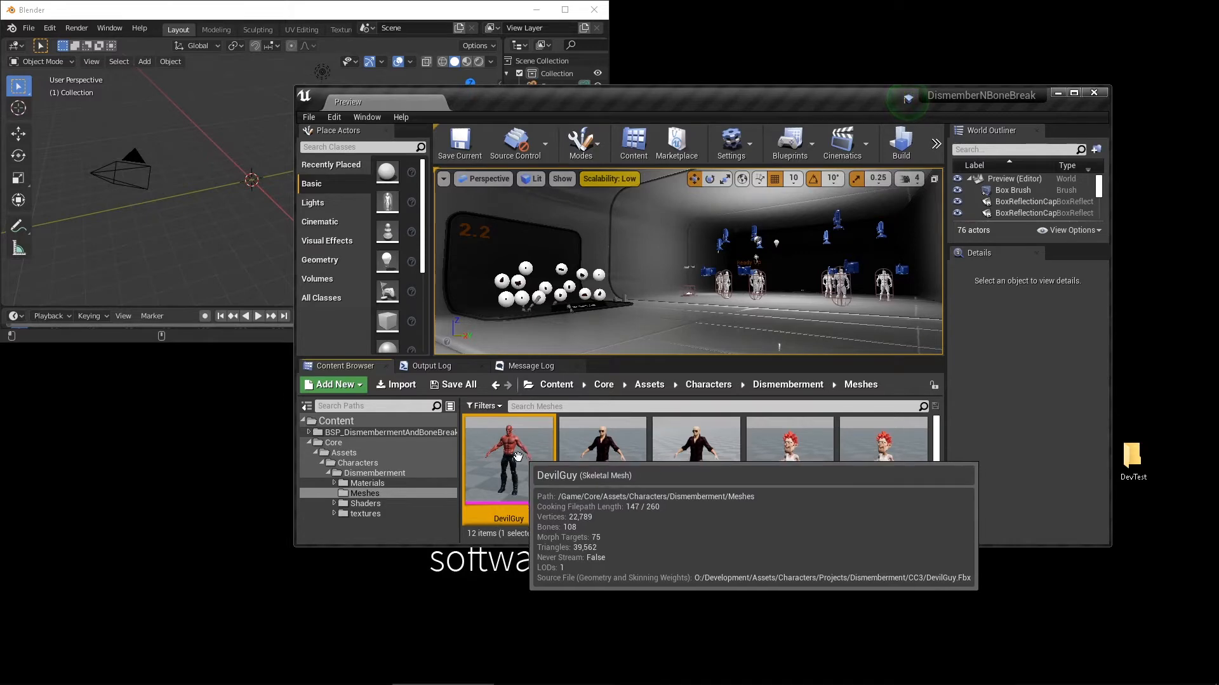
# Step: Place the DevilGuy skeletal mesh in the level and convert it to a static mesh named Devguy in the Content Meshes folder
pyautogui.click(696, 462)
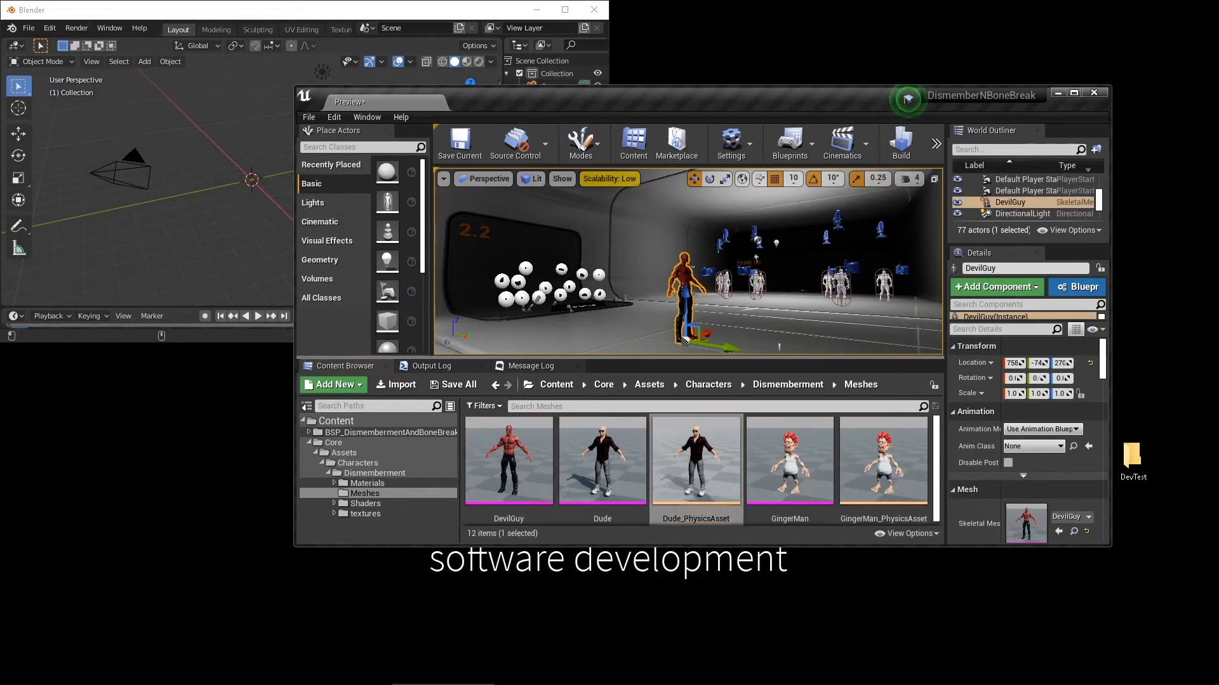
pyautogui.rightClick(684, 276)
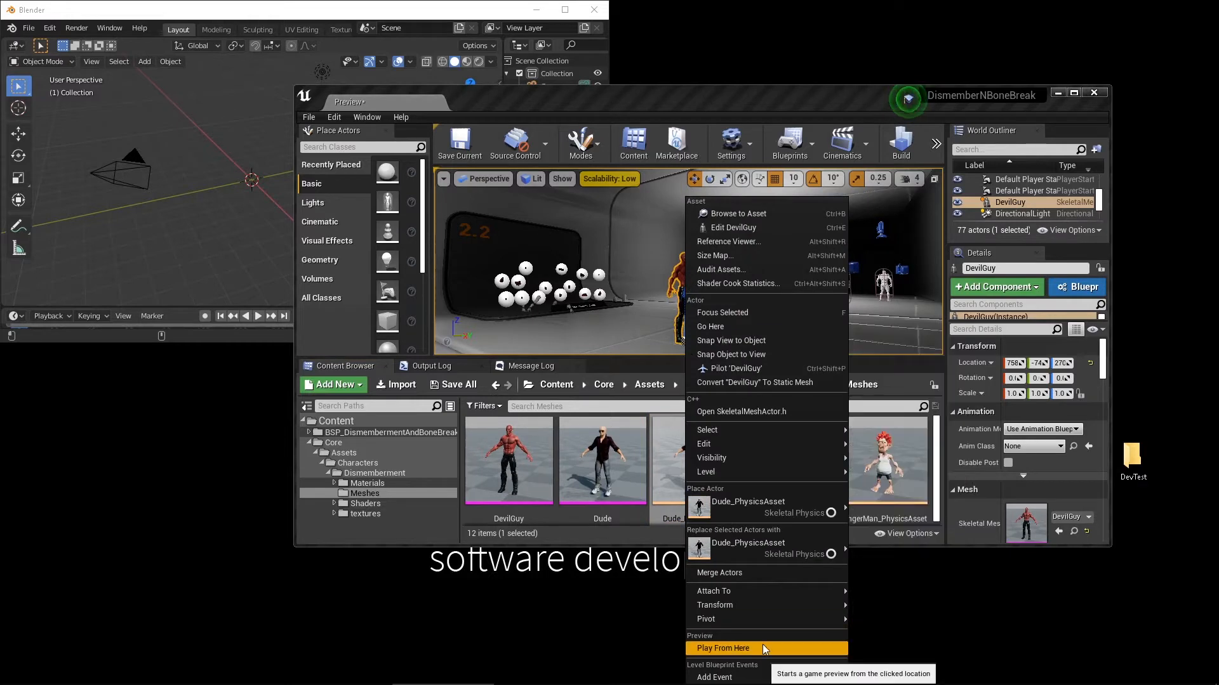
pyautogui.moveTo(757, 608)
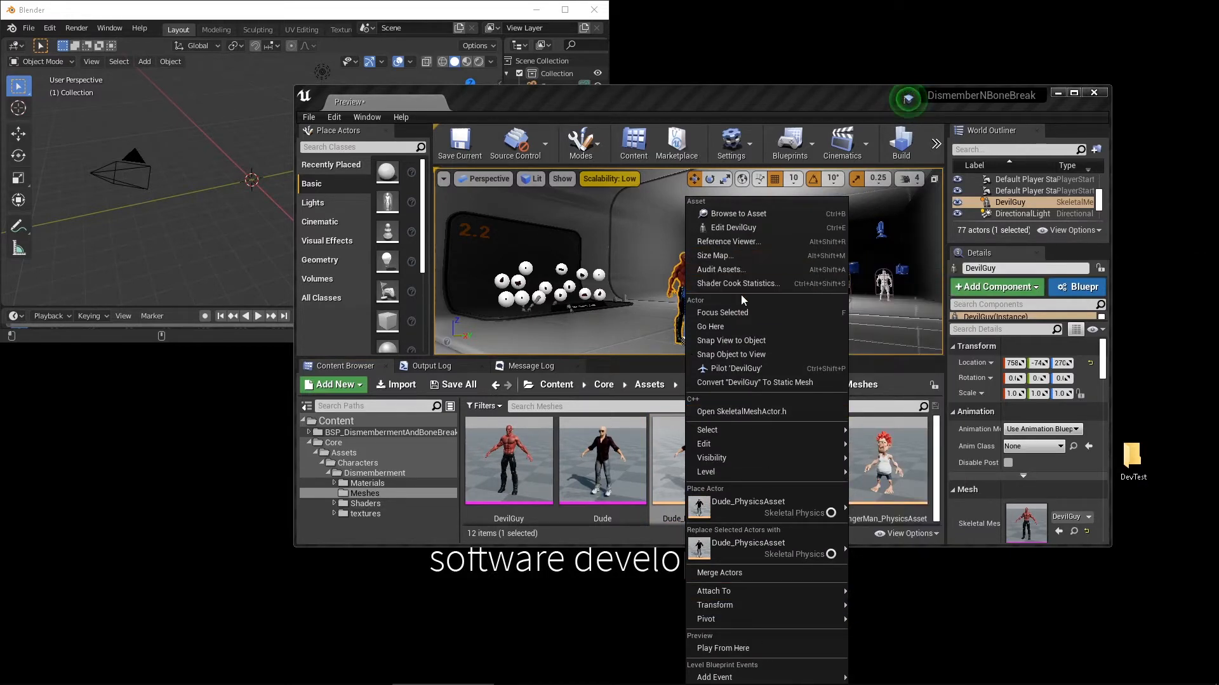
pyautogui.click(764, 382)
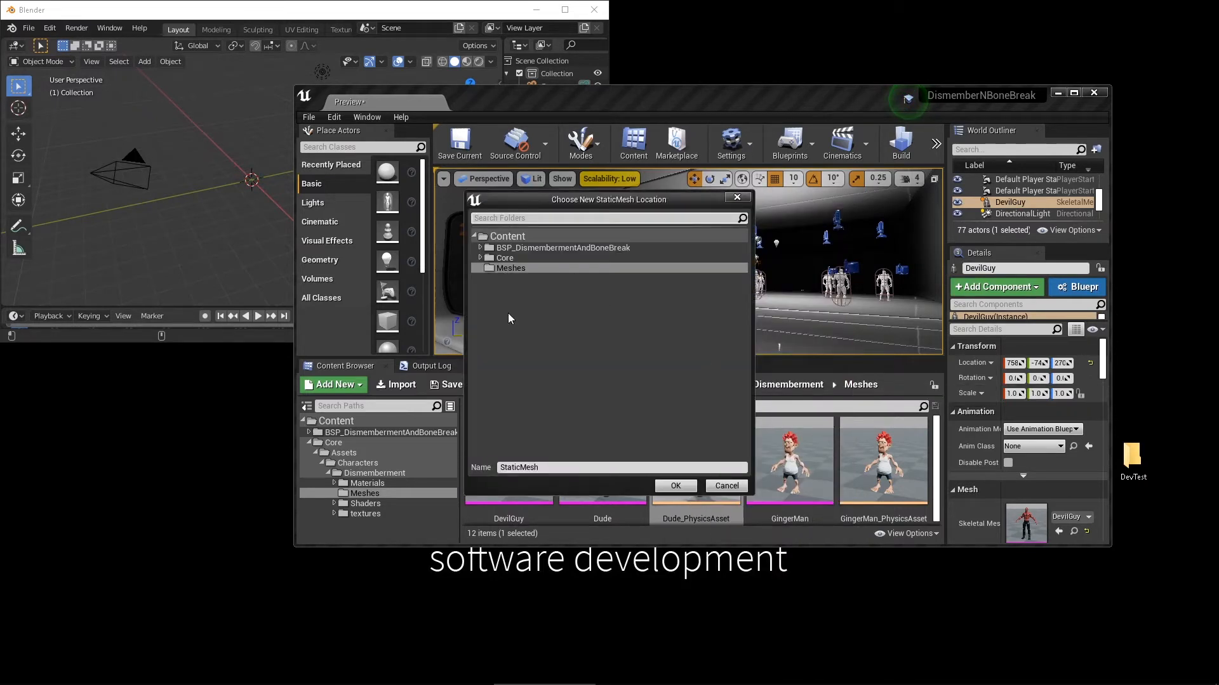
pyautogui.click(646, 470)
pyautogui.write('Devguy')
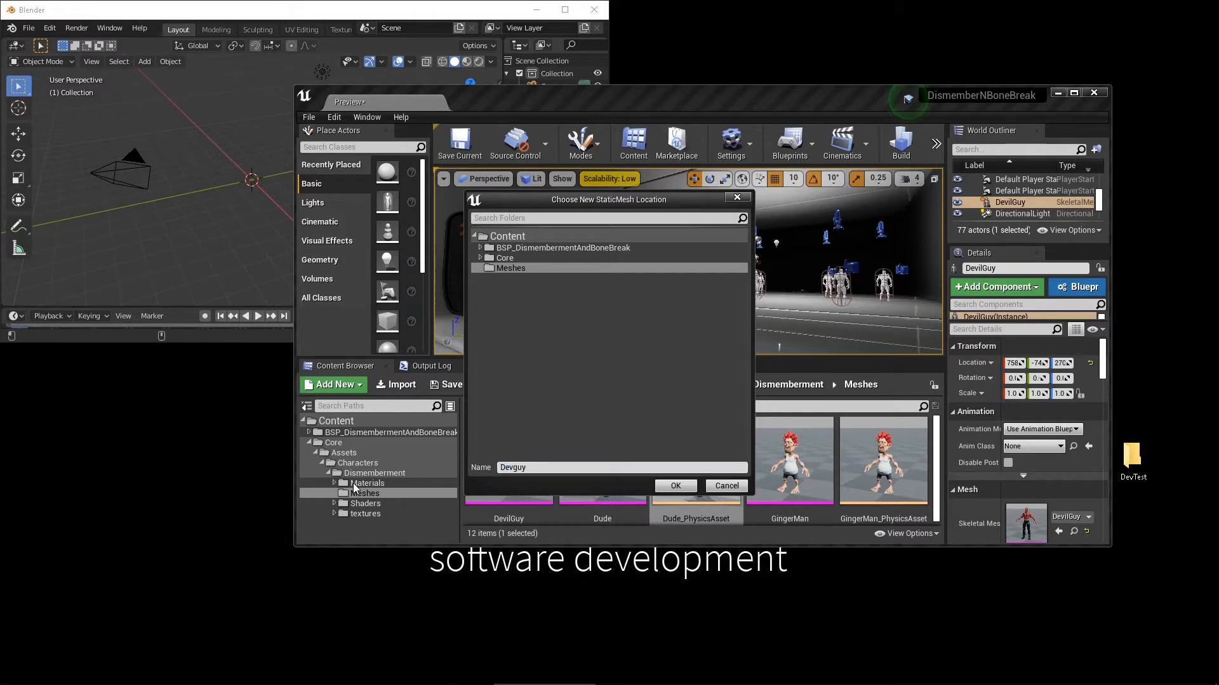
pyautogui.click(675, 487)
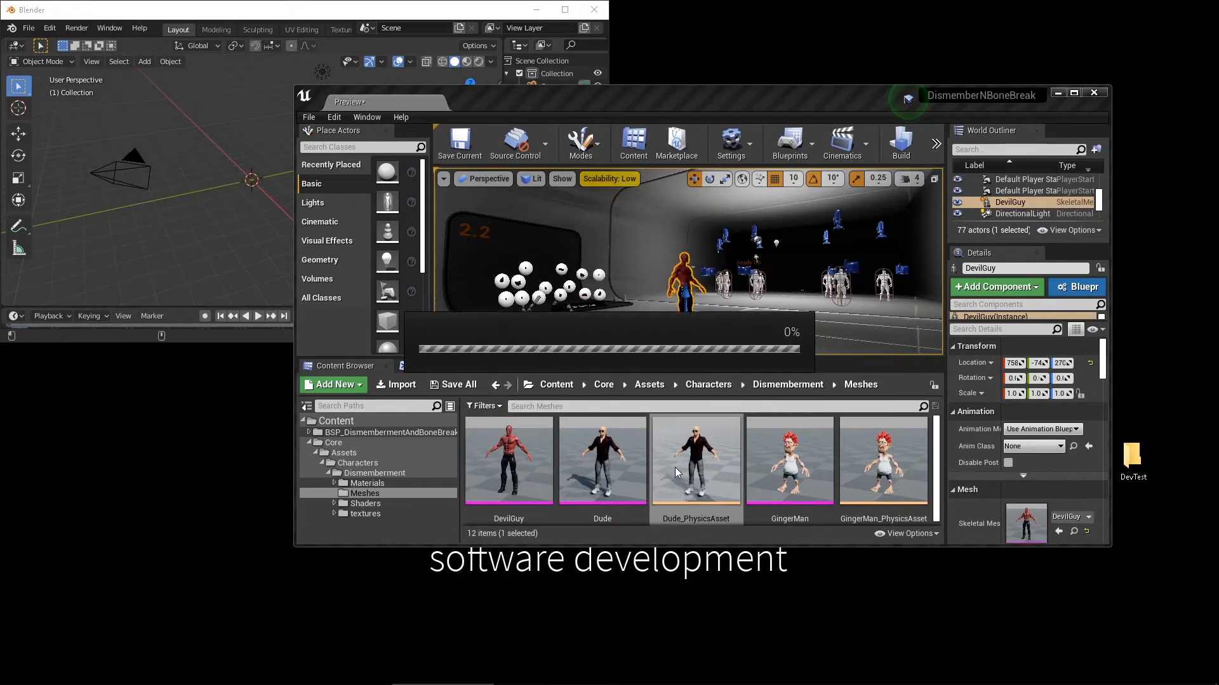
# Step: Export the Devguy static mesh as Devguy.FBX to the desktop's DevTest folder, using the default FBX export options
pyautogui.rightClick(524, 468)
pyautogui.click(520, 478)
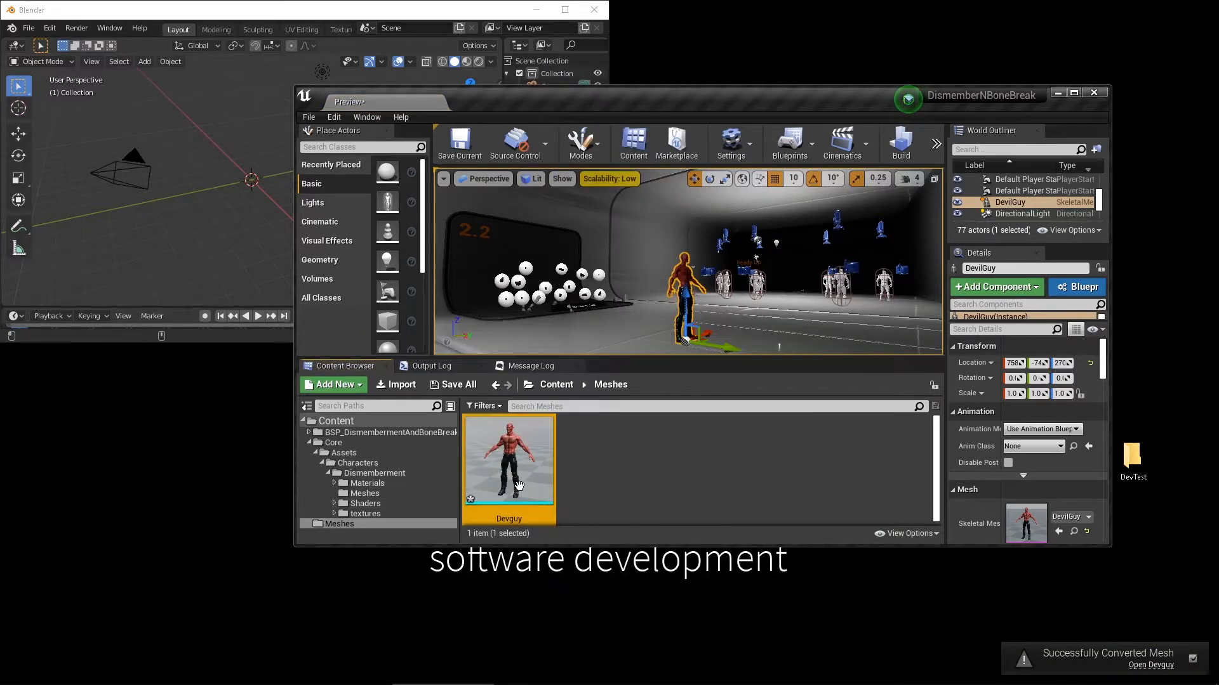
pyautogui.rightClick(519, 485)
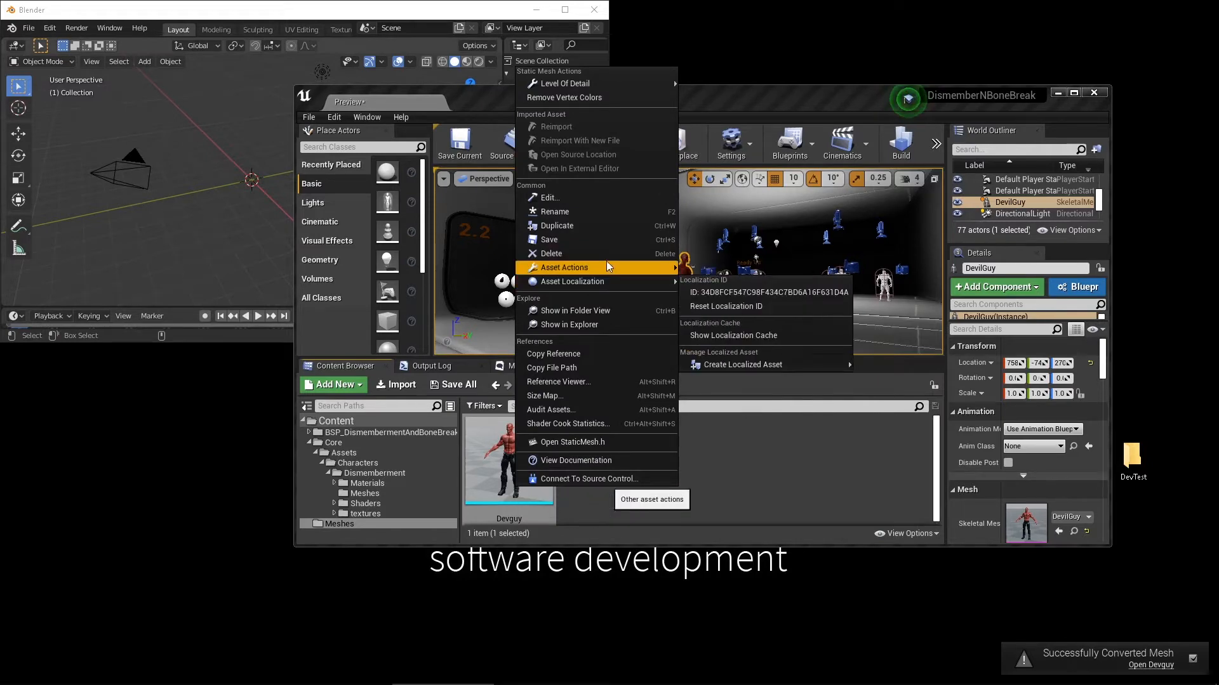
pyautogui.moveTo(606, 261)
pyautogui.click(722, 326)
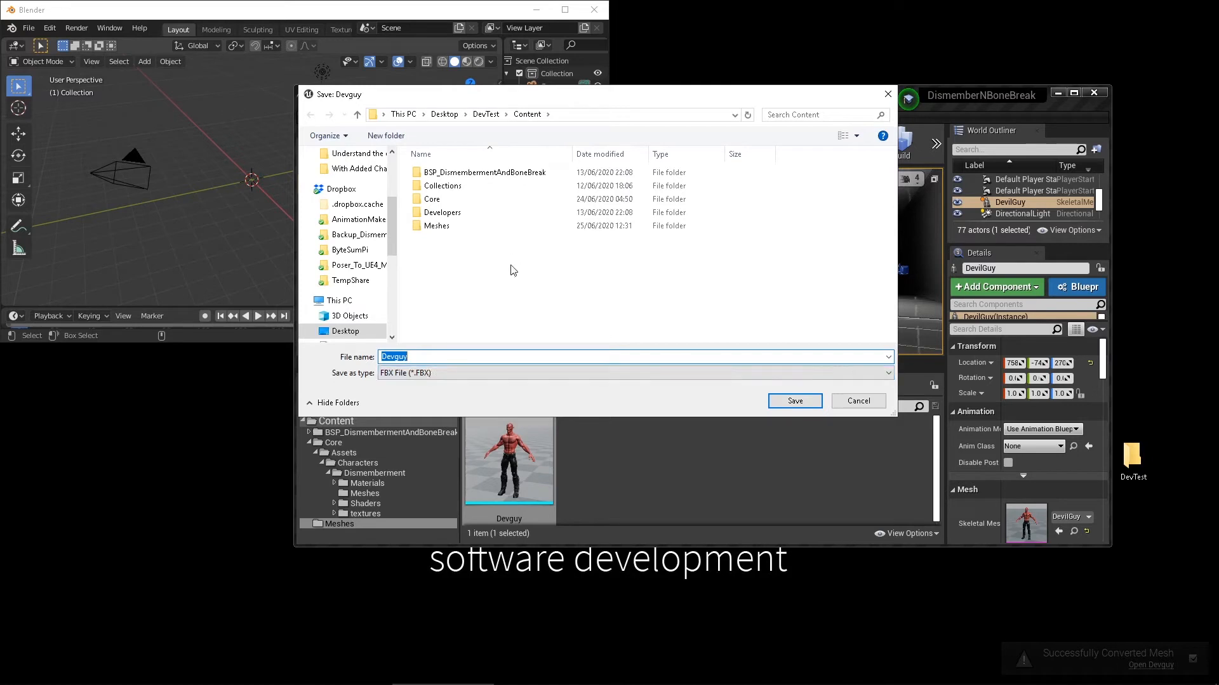
pyautogui.click(566, 113)
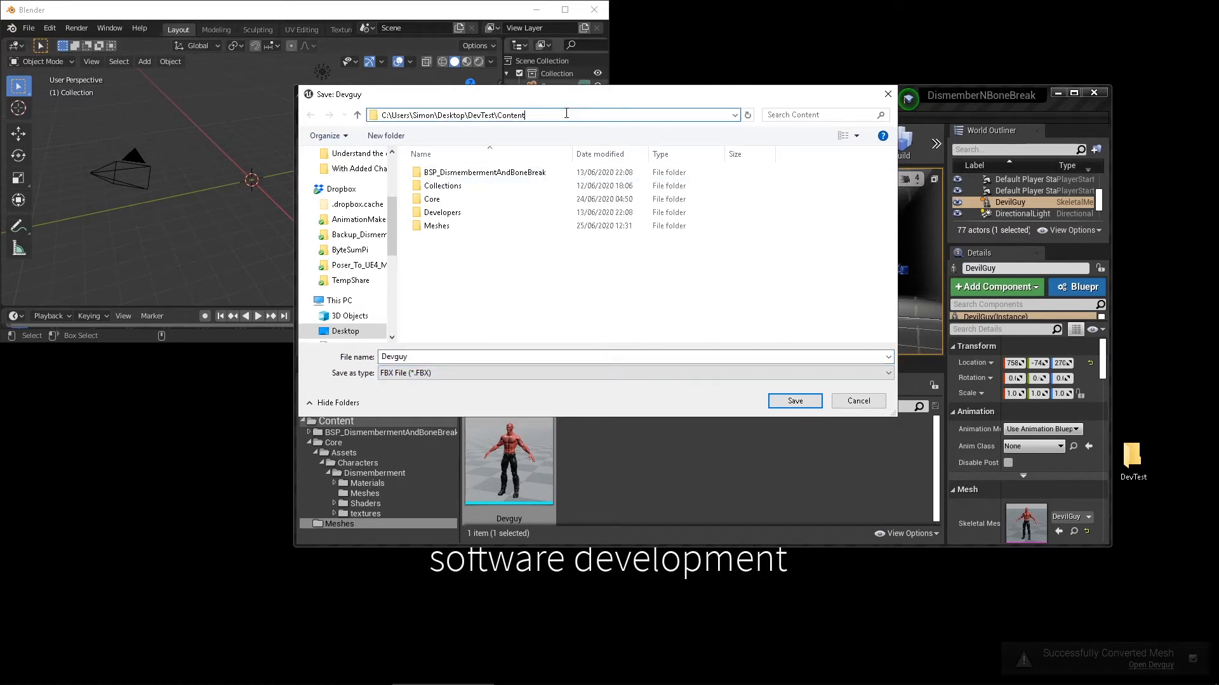
pyautogui.press('Escape')
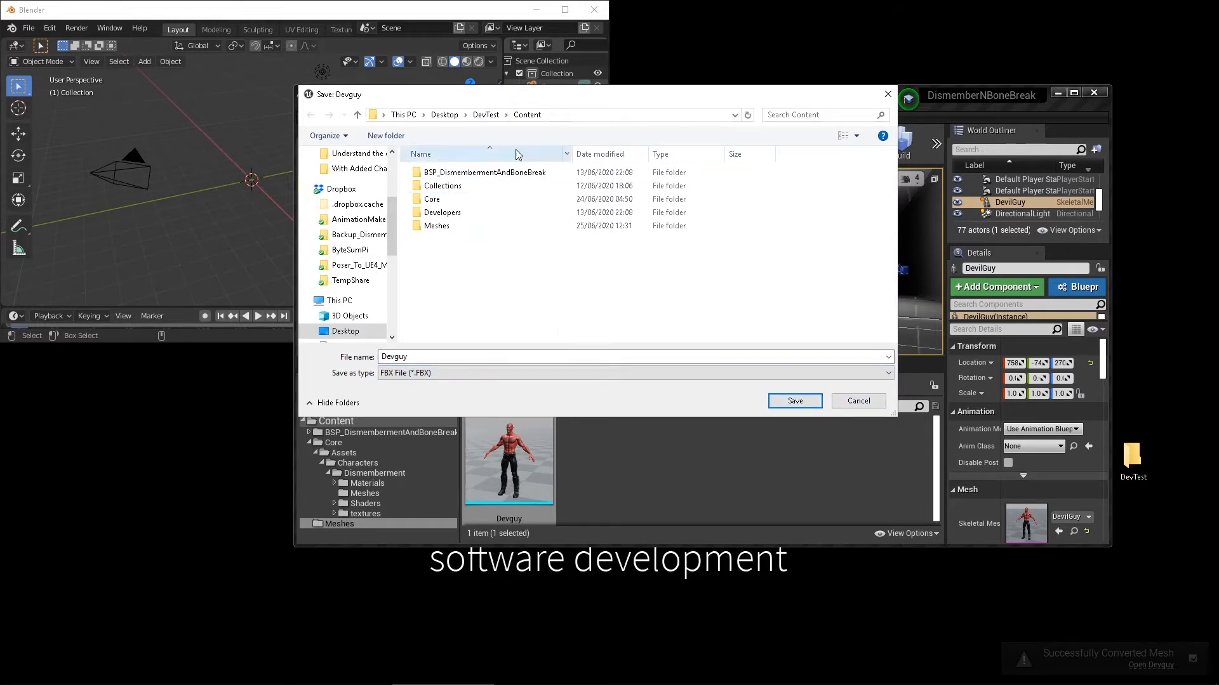
pyautogui.click(794, 400)
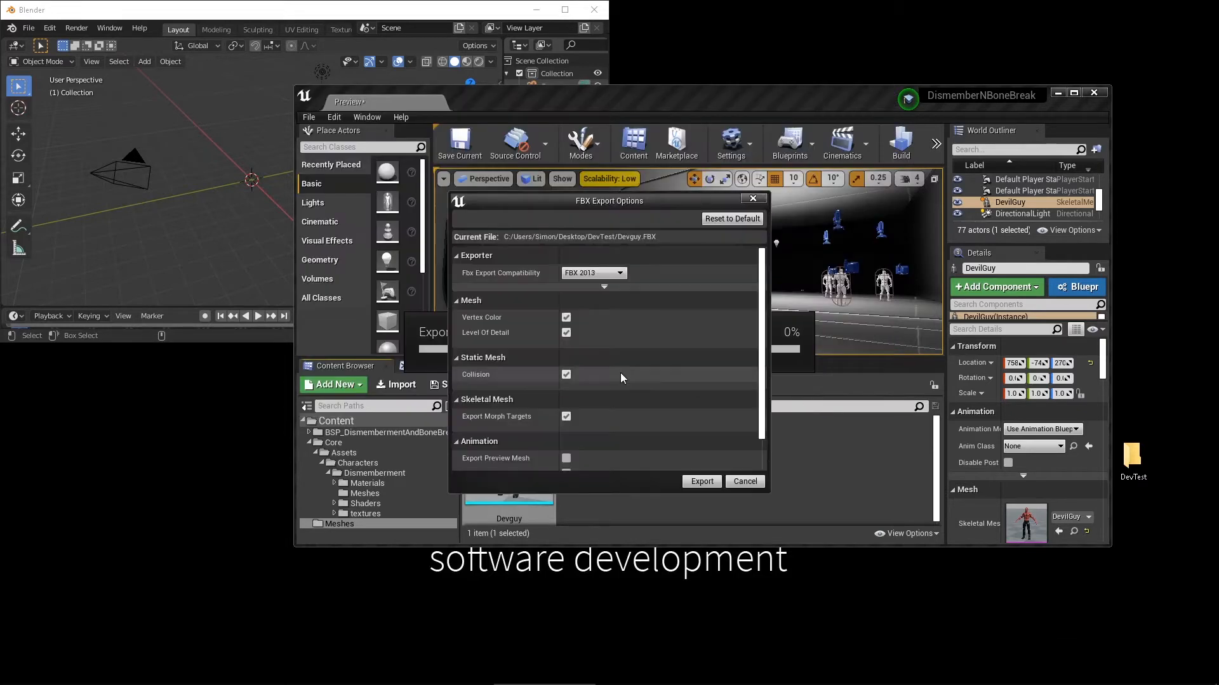
pyautogui.click(702, 483)
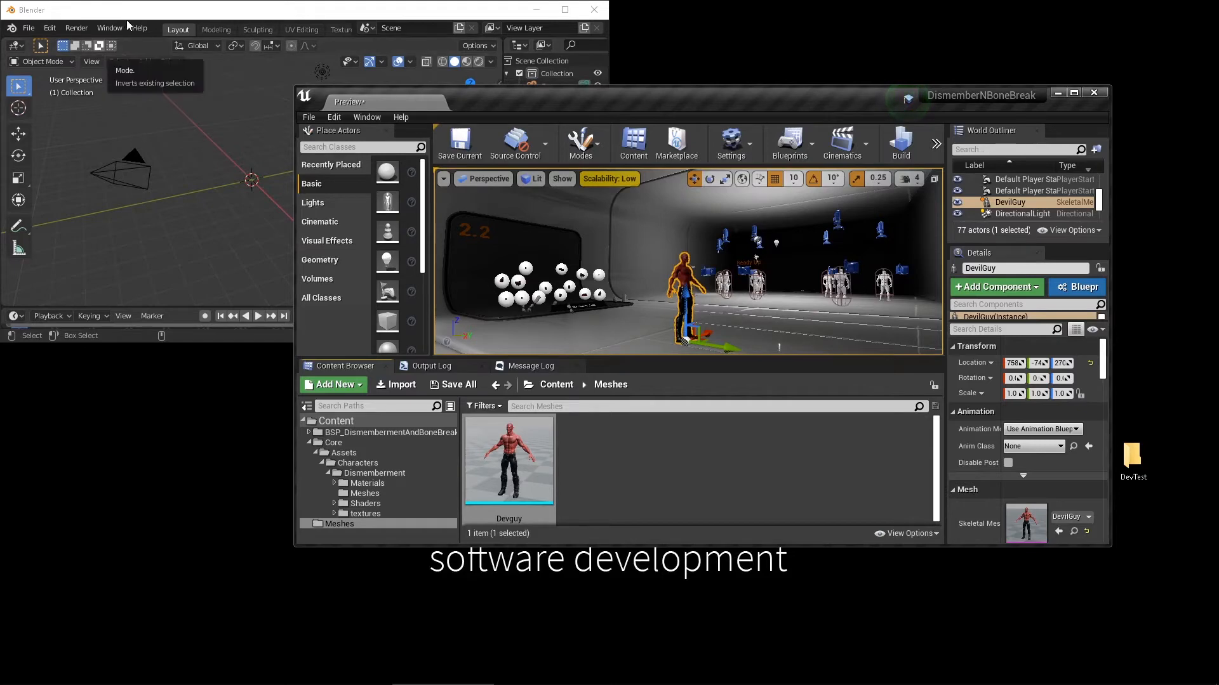
# Step: Close the Unreal Editor and switch to Blender in a maximized window
pyautogui.click(171, 31)
pyautogui.moveTo(190, 36); pyautogui.dragTo(149, 19)
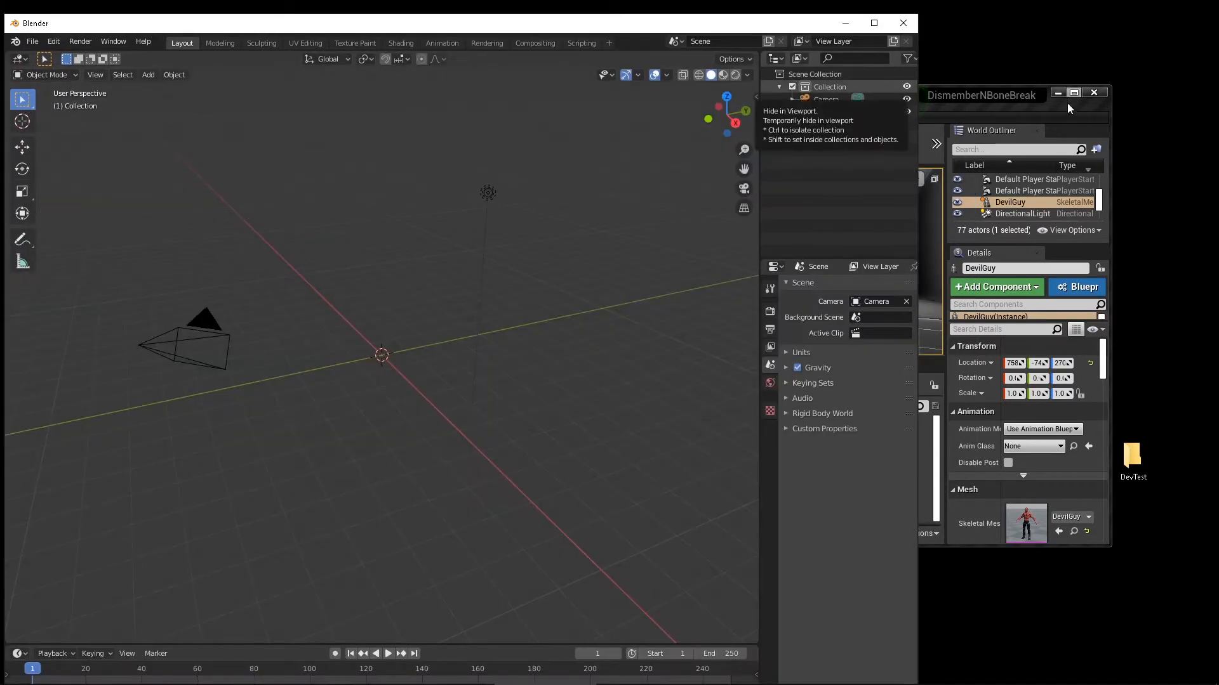
pyautogui.click(1068, 104)
pyautogui.click(1091, 96)
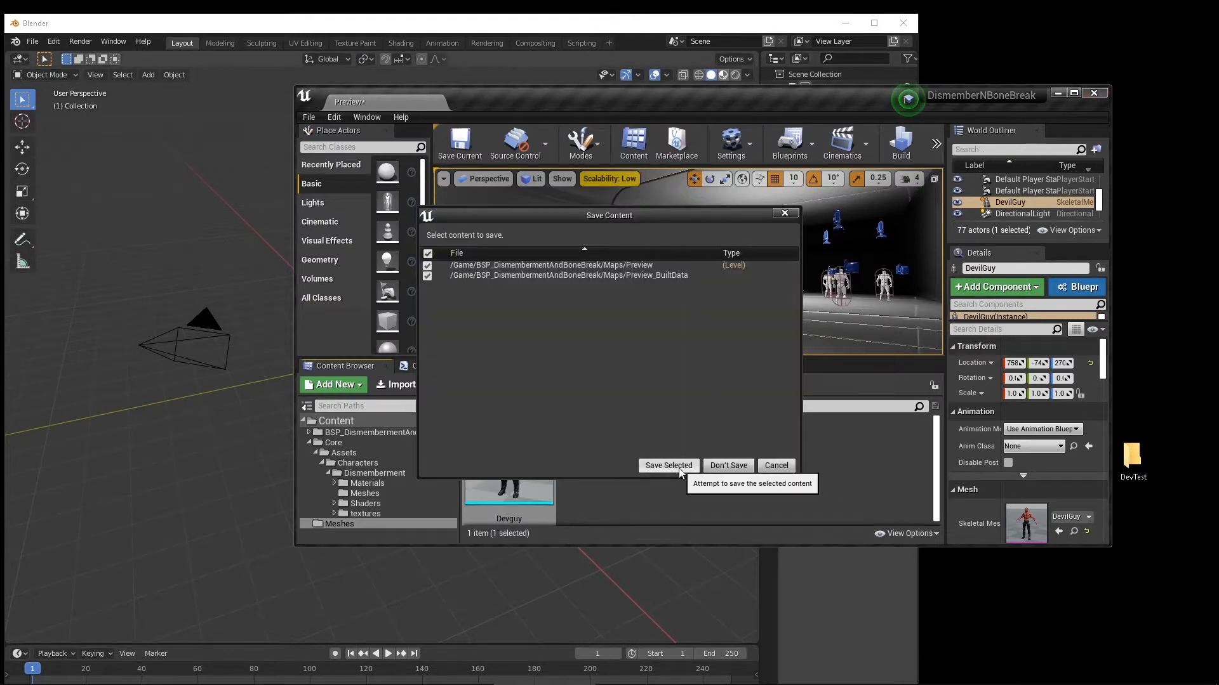
pyautogui.click(776, 465)
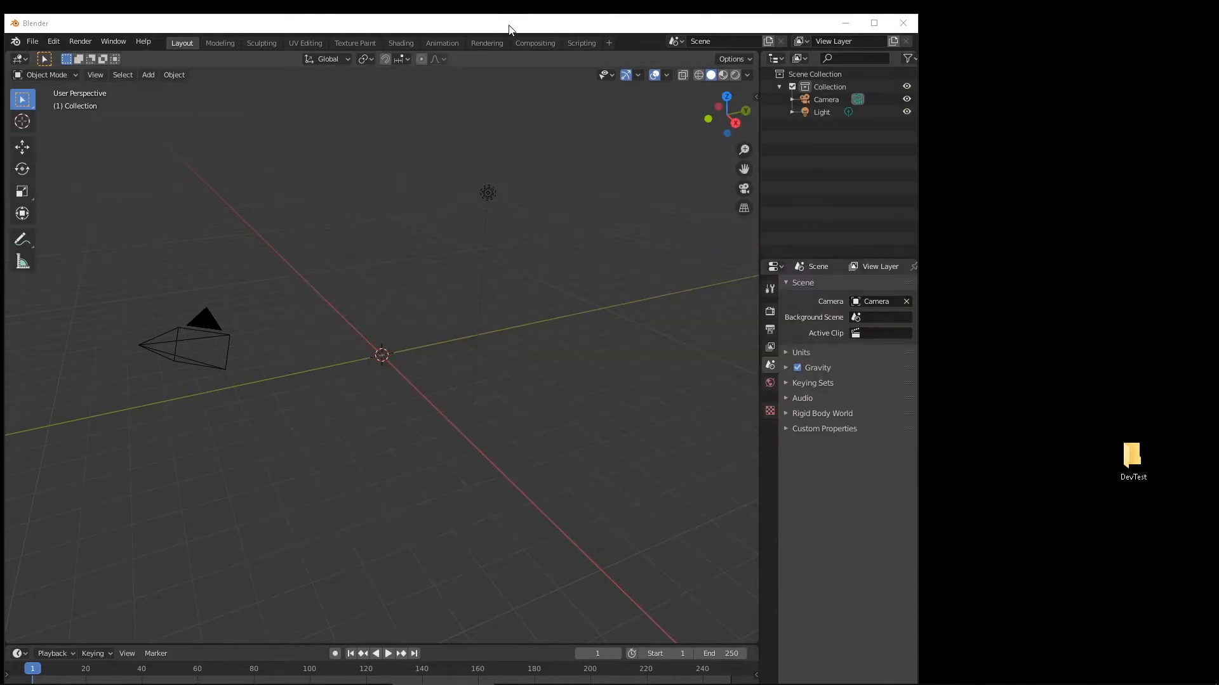
pyautogui.doubleClick(509, 23)
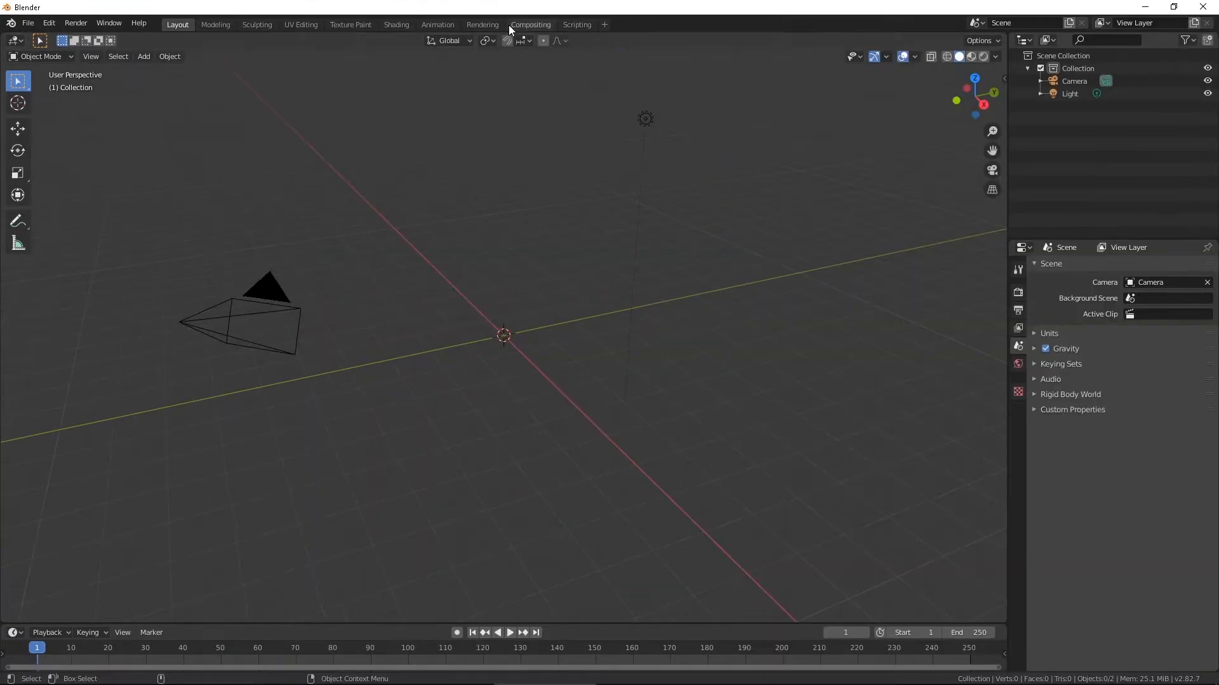
# Step: Import the exported Devguy FBX file from the desktop's DevTest folder with the default import settings
pyautogui.click(28, 23)
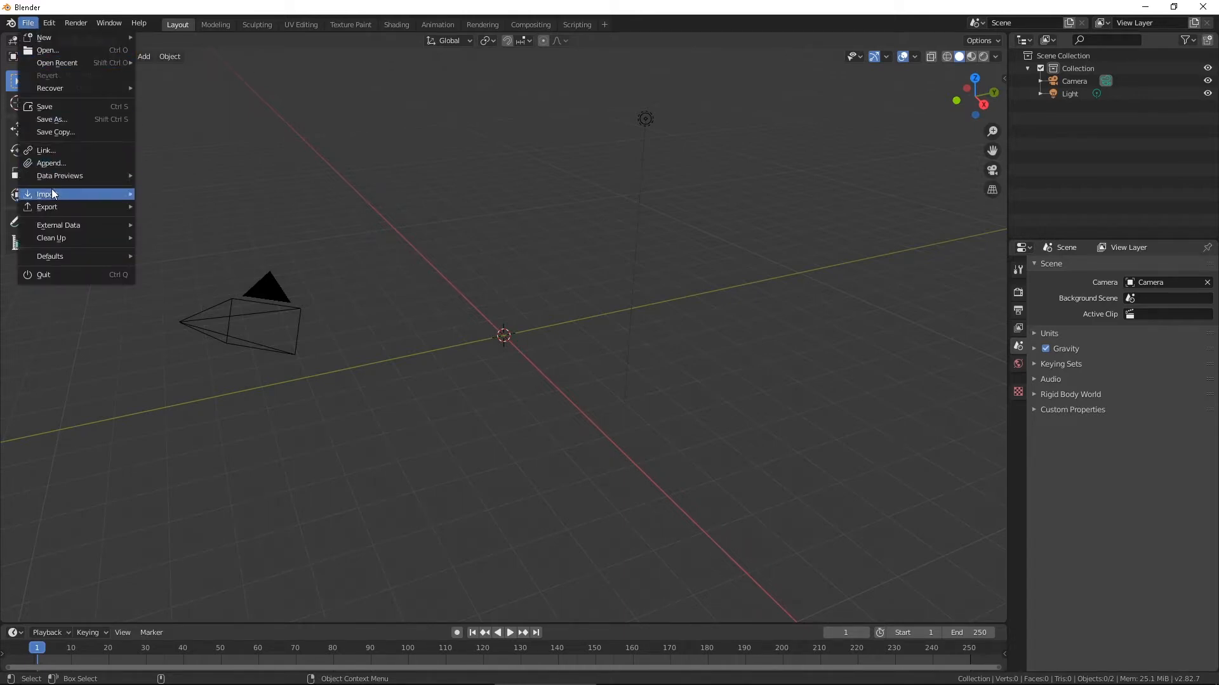
pyautogui.moveTo(53, 193)
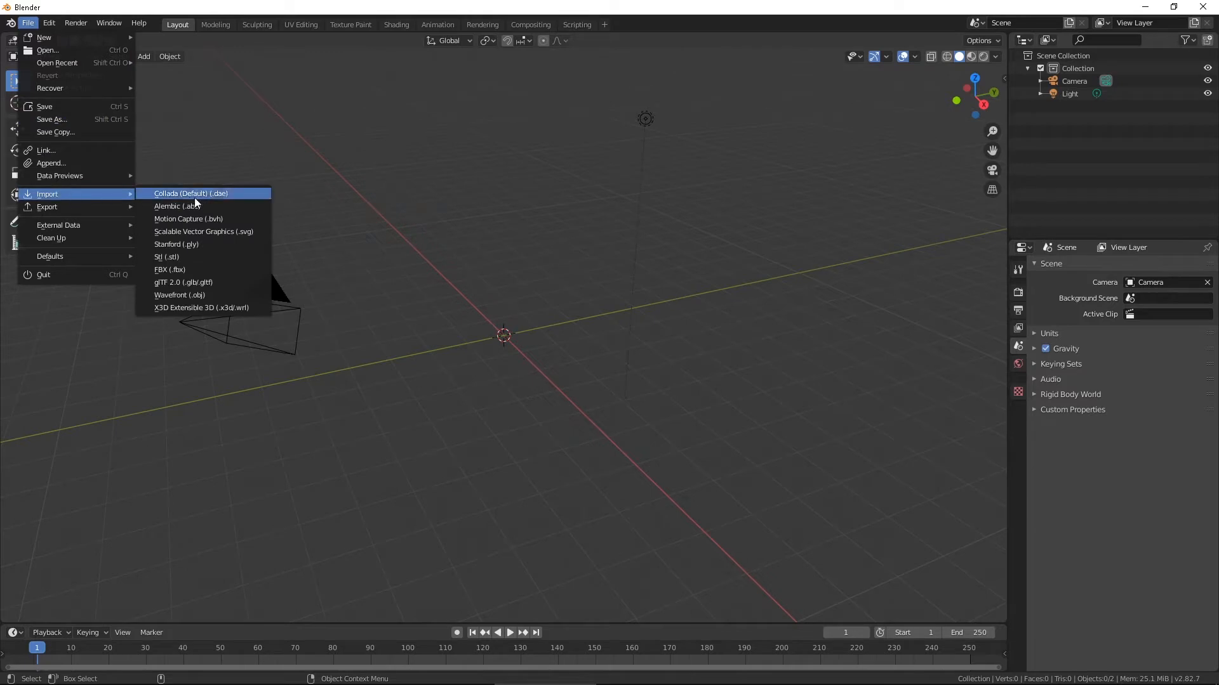
pyautogui.click(180, 267)
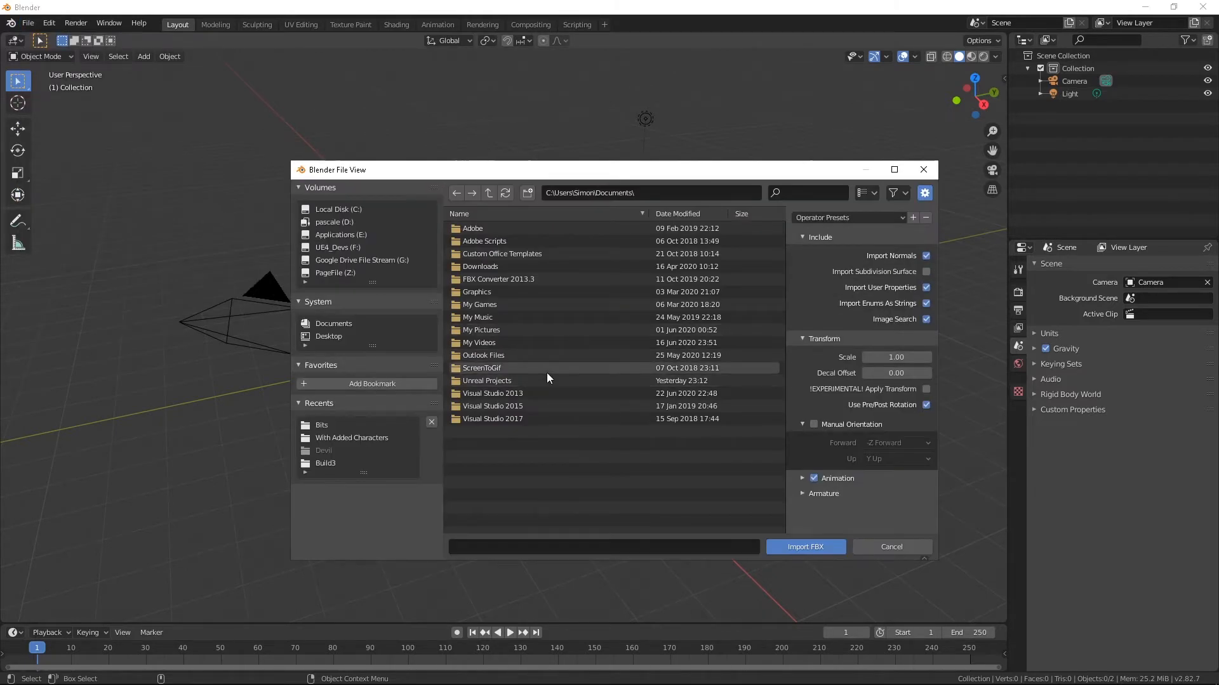
pyautogui.click(673, 189)
pyautogui.write('C:\\Users\\Simon\\Desktop\\DevTest\\Content')
pyautogui.press('Return')
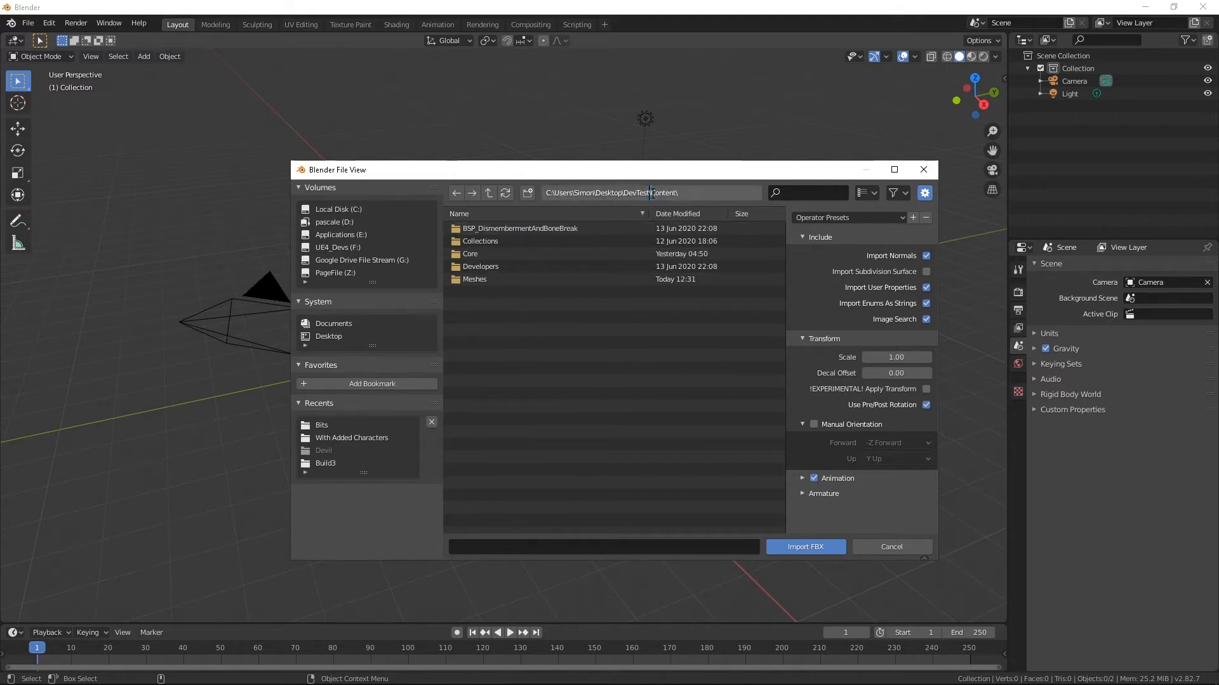
pyautogui.press('BackSpace')
pyautogui.click(478, 279)
pyautogui.click(481, 292)
pyautogui.click(804, 547)
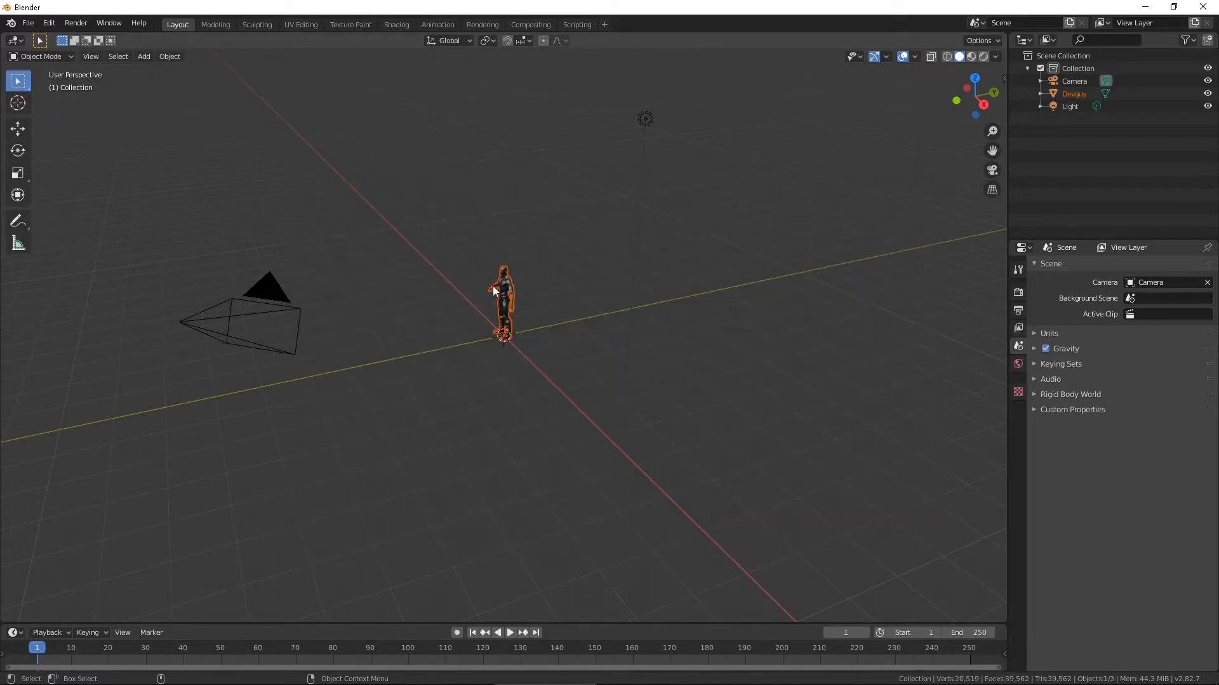
# Step: Examine the imported Devguy mesh from the front and from different angles and distances
pyautogui.moveTo(963, 100)
pyautogui.mouseDown()
pyautogui.moveTo(950, 101)
pyautogui.moveTo(965, 100)
pyautogui.mouseUp()
pyautogui.scroll(7, 555, 353)
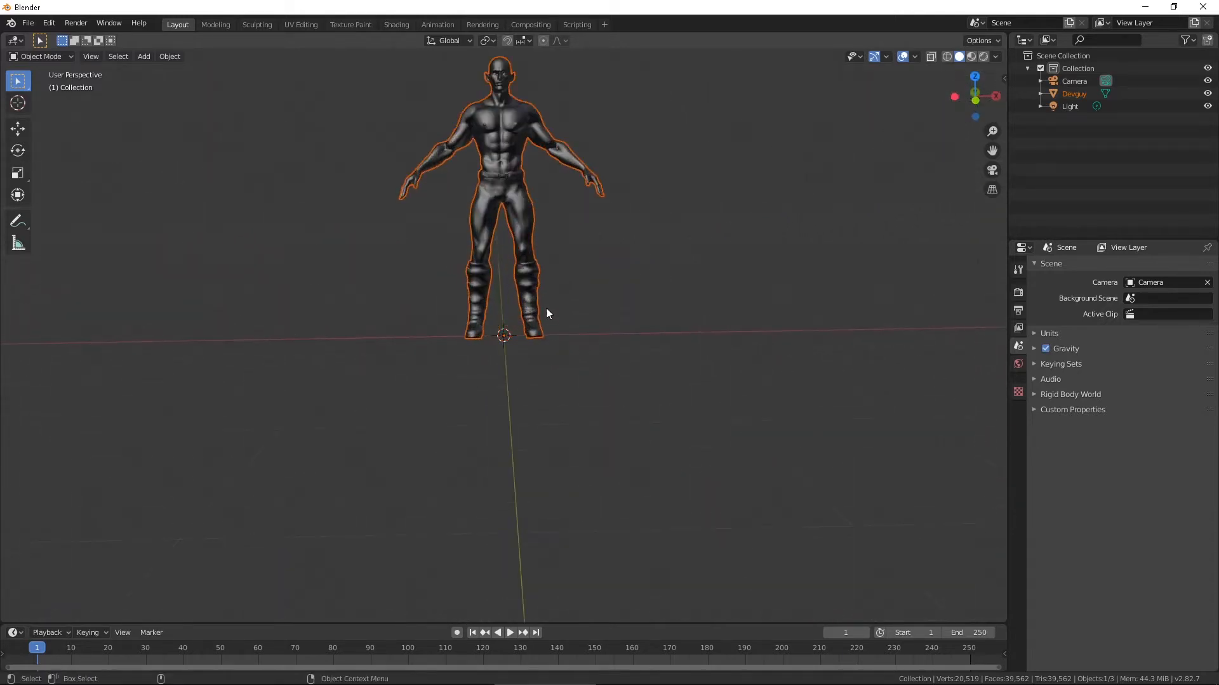
pyautogui.moveTo(975, 97); pyautogui.dragTo(985, 96)
pyautogui.scroll(-7, 502, 219)
pyautogui.scroll(4, 503, 231)
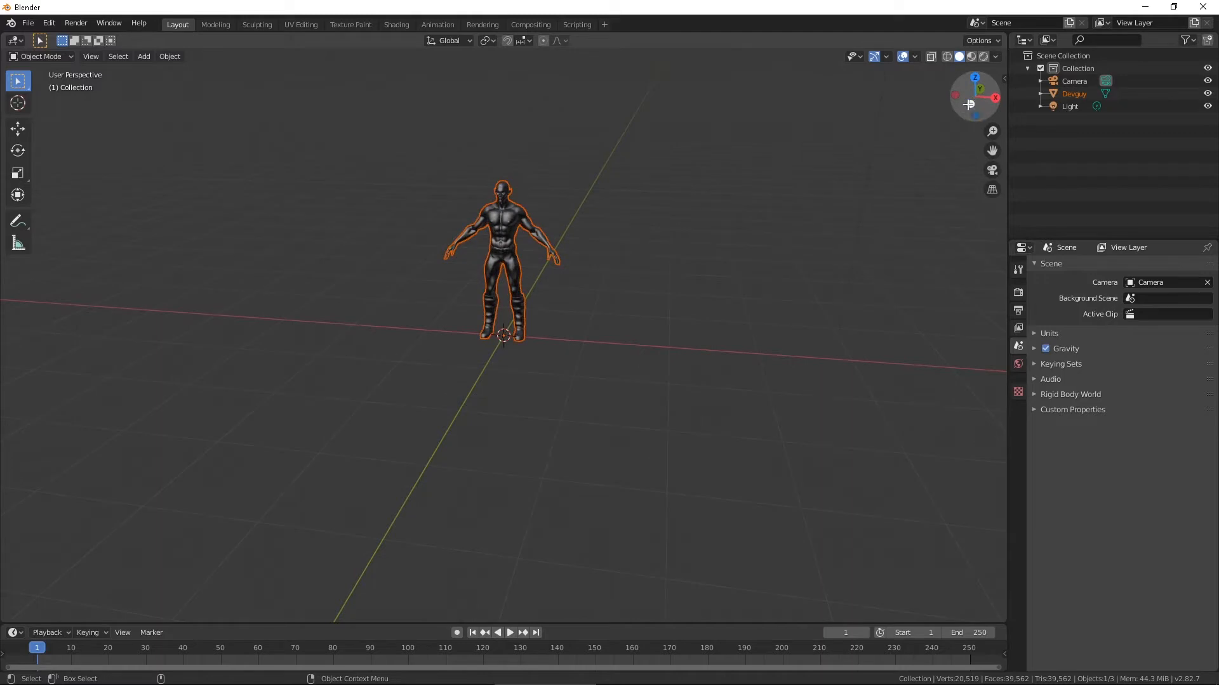
pyautogui.moveTo(968, 112)
pyautogui.mouseDown()
pyautogui.moveTo(956, 117)
pyautogui.moveTo(1058, 122)
pyautogui.moveTo(838, 95)
pyautogui.moveTo(901, 143)
pyautogui.moveTo(1033, 114)
pyautogui.moveTo(980, 90)
pyautogui.moveTo(977, 121)
pyautogui.moveTo(983, 103)
pyautogui.moveTo(997, 108)
pyautogui.moveTo(984, 112)
pyautogui.mouseUp()
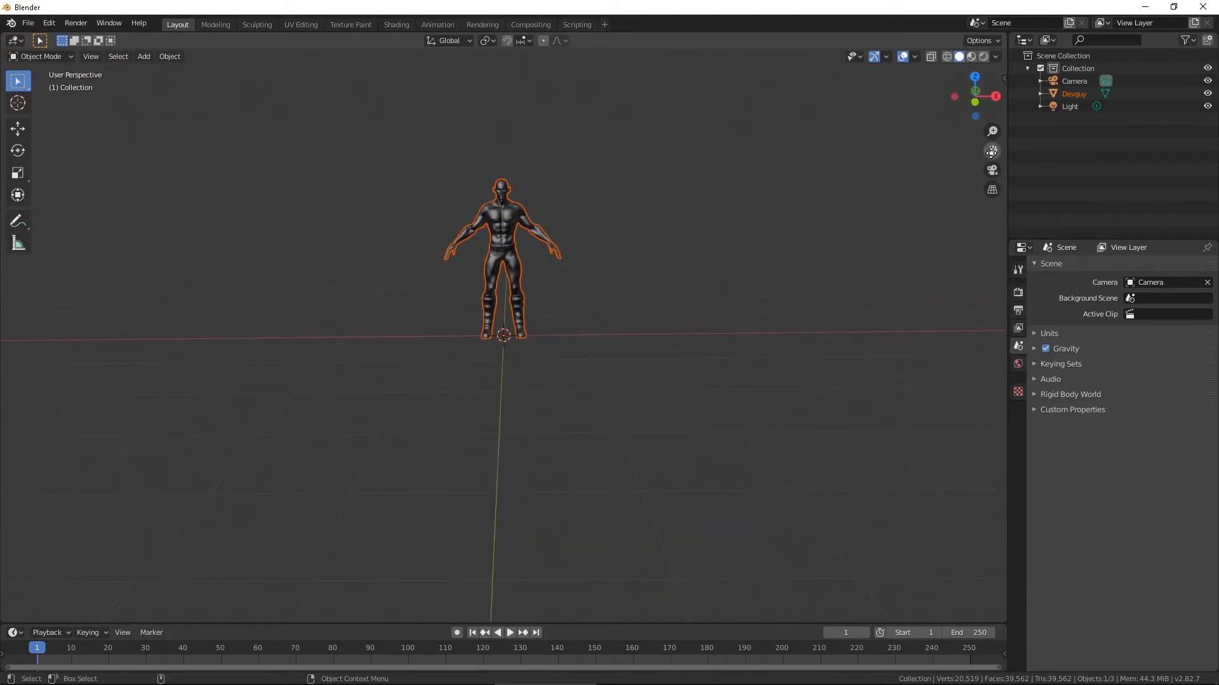
pyautogui.moveTo(526, 175); pyautogui.dragTo(543, 236)
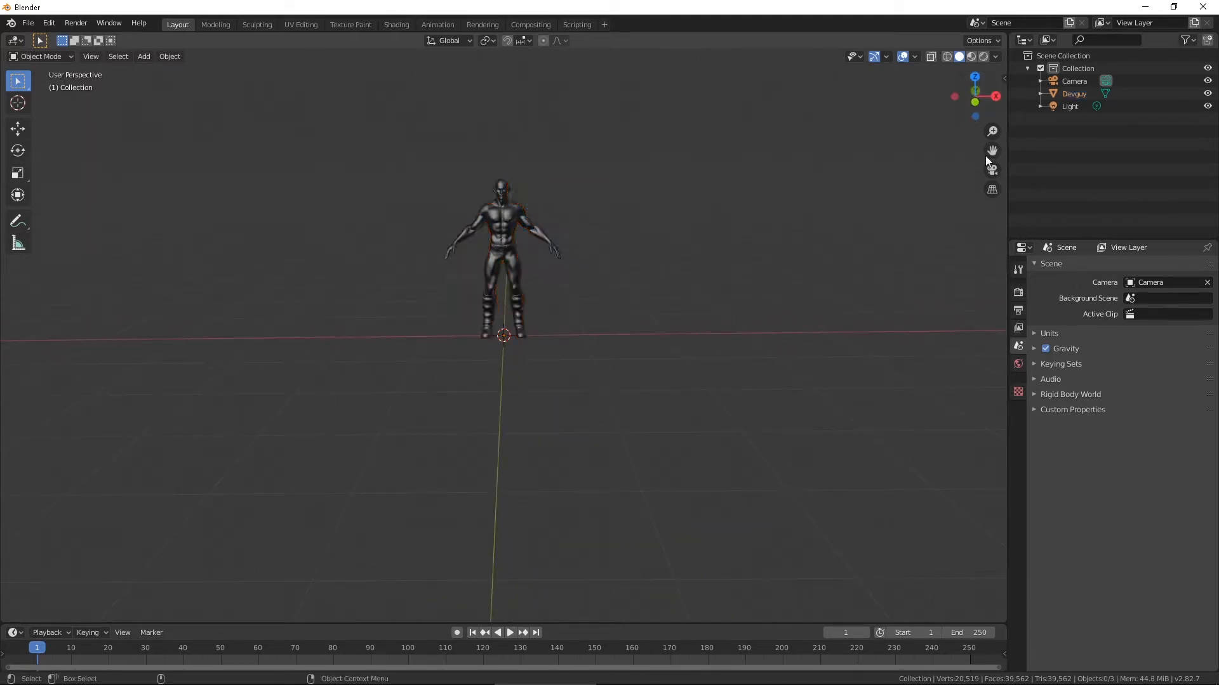
pyautogui.moveTo(992, 149); pyautogui.dragTo(1017, 213)
pyautogui.scroll(3, 666, 313)
pyautogui.moveTo(992, 150); pyautogui.dragTo(825, 164)
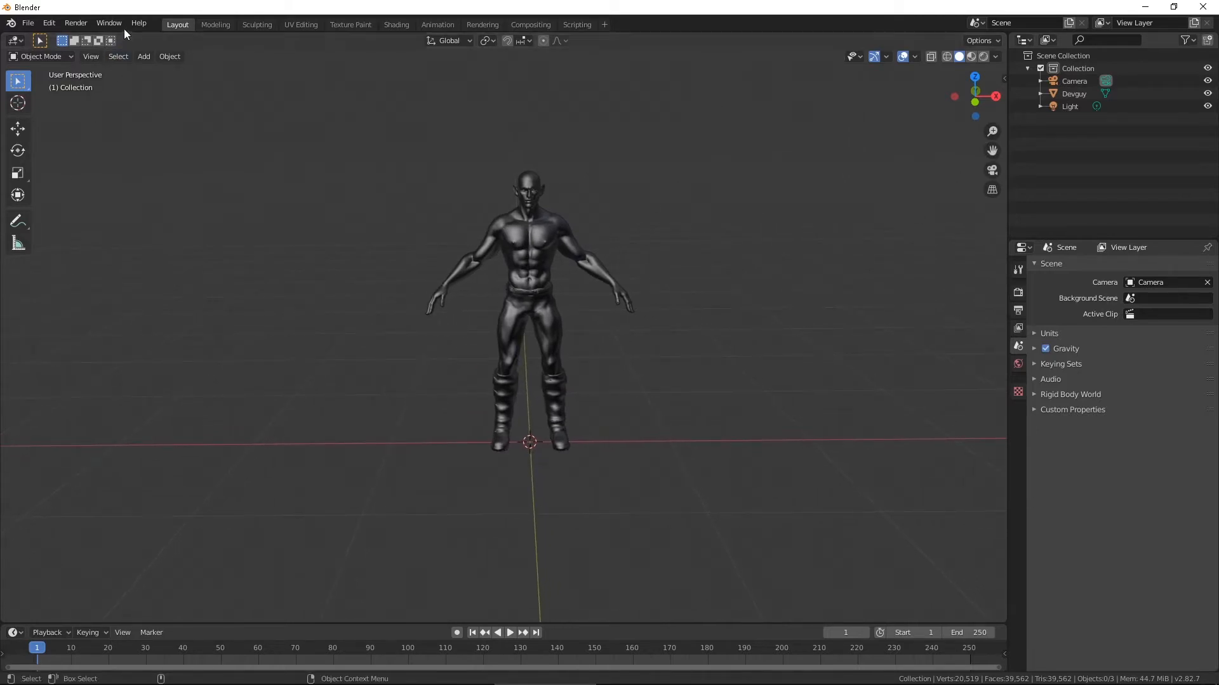
# Step: Put the Devguy mesh into Edit Mode in the Modeling workspace with all of its geometry selected
pyautogui.click(216, 25)
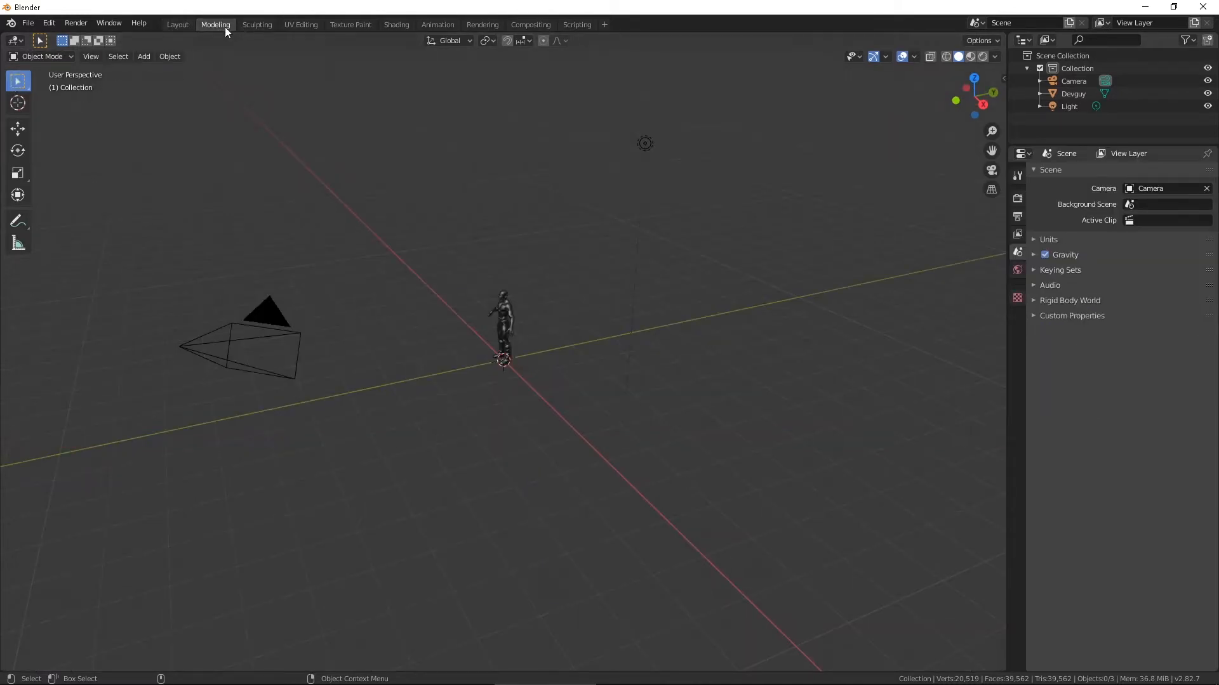
pyautogui.click(505, 324)
pyautogui.press('a')
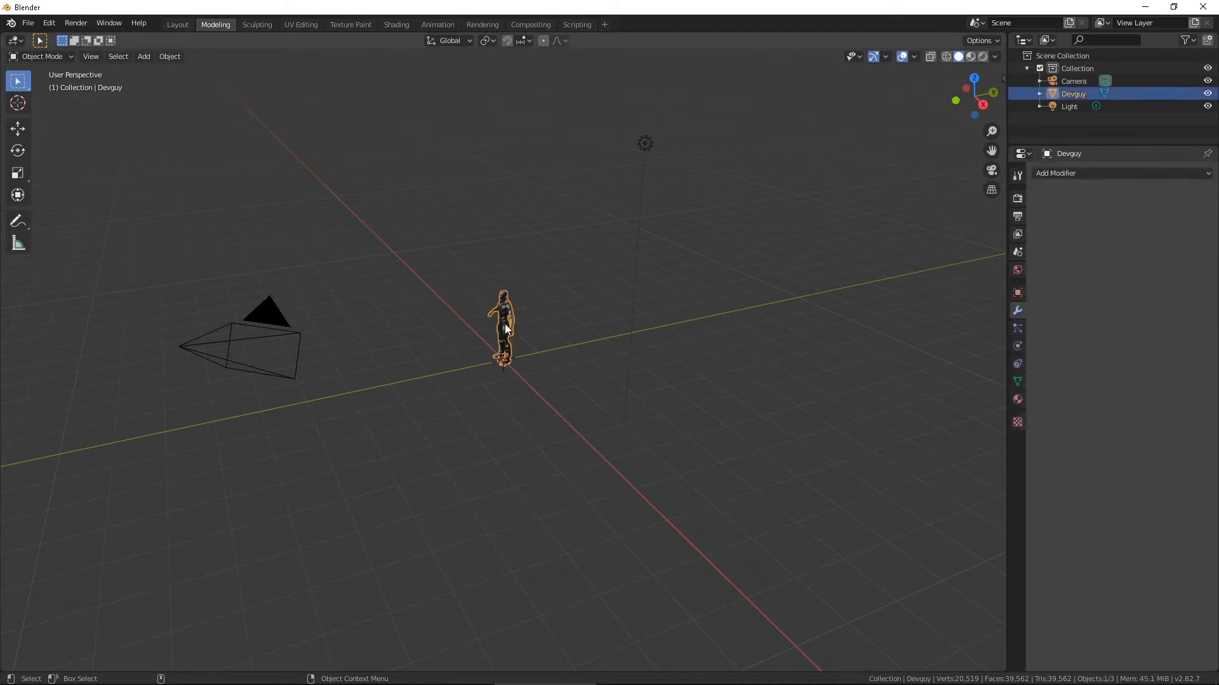
pyautogui.click(245, 24)
pyautogui.click(219, 25)
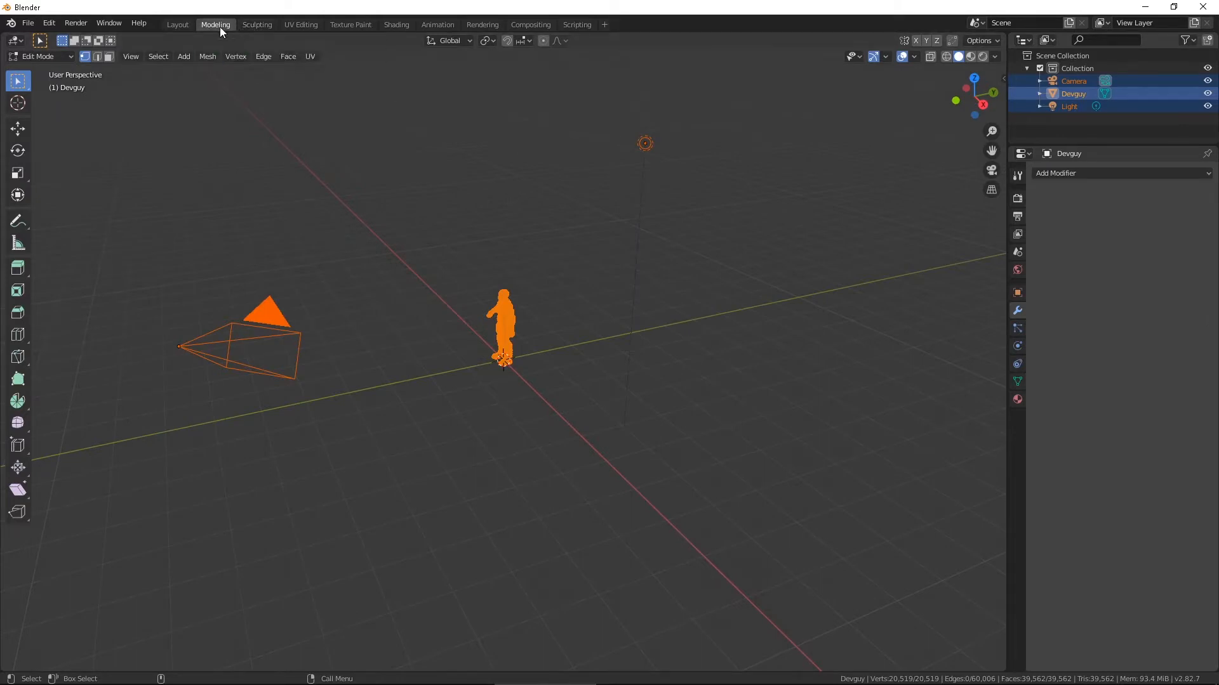
# Step: Bisect the whole Devguy mesh with a nearly horizontal cut across the hips, seen from the front
pyautogui.moveTo(975, 106); pyautogui.dragTo(619, 304)
pyautogui.scroll(6, 560, 318)
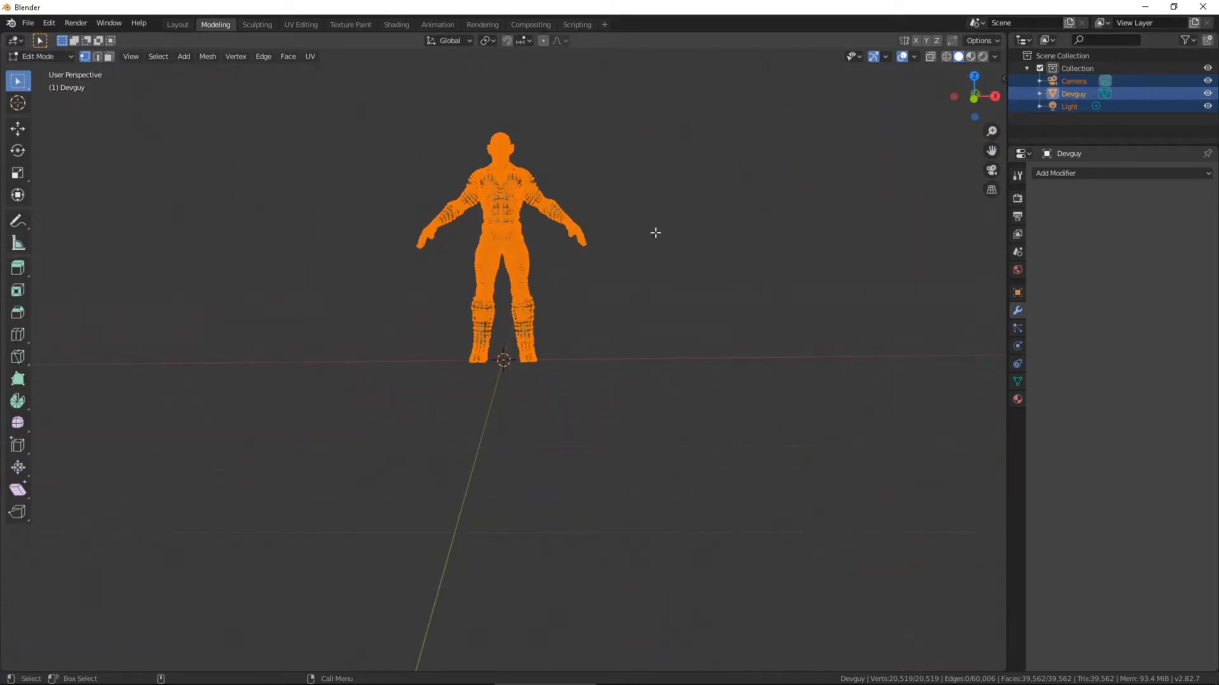
pyautogui.click(20, 362)
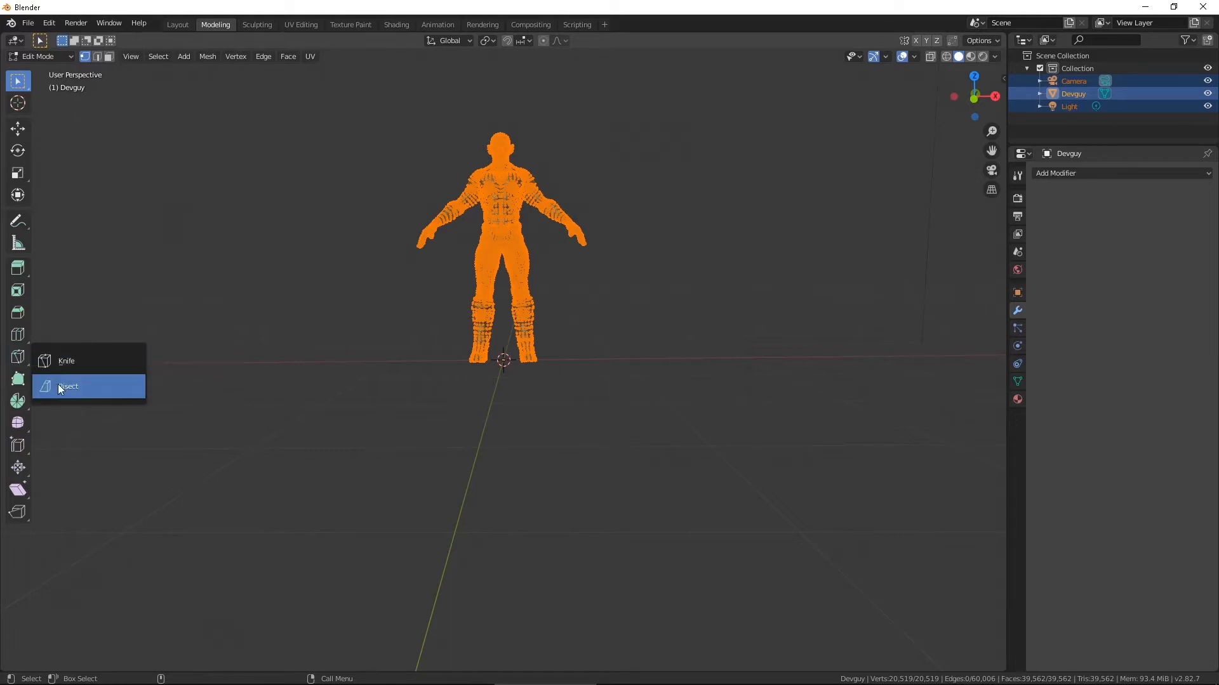
pyautogui.click(61, 389)
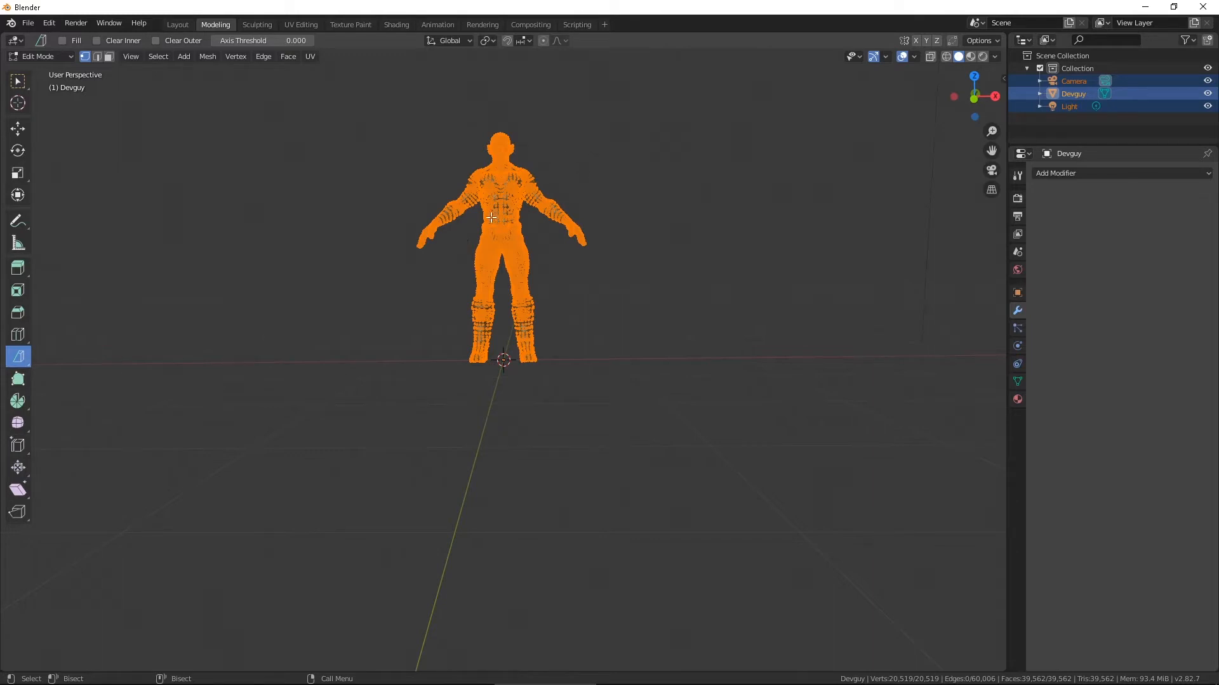
pyautogui.click(444, 243)
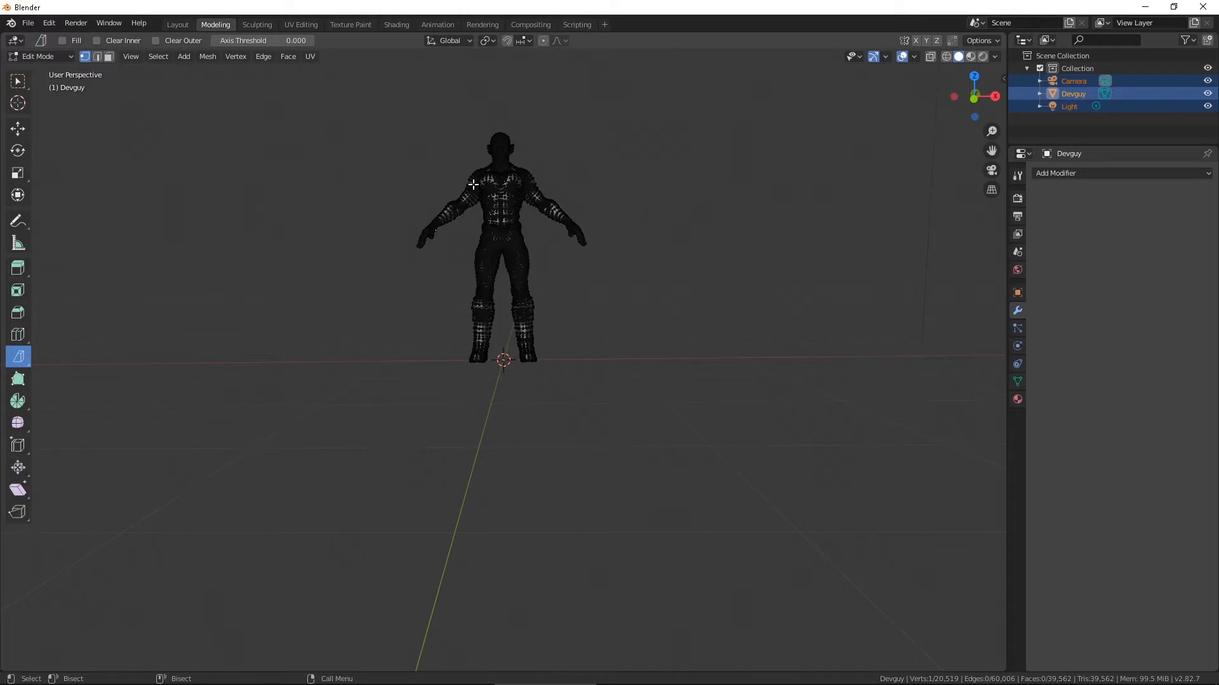
pyautogui.press('a')
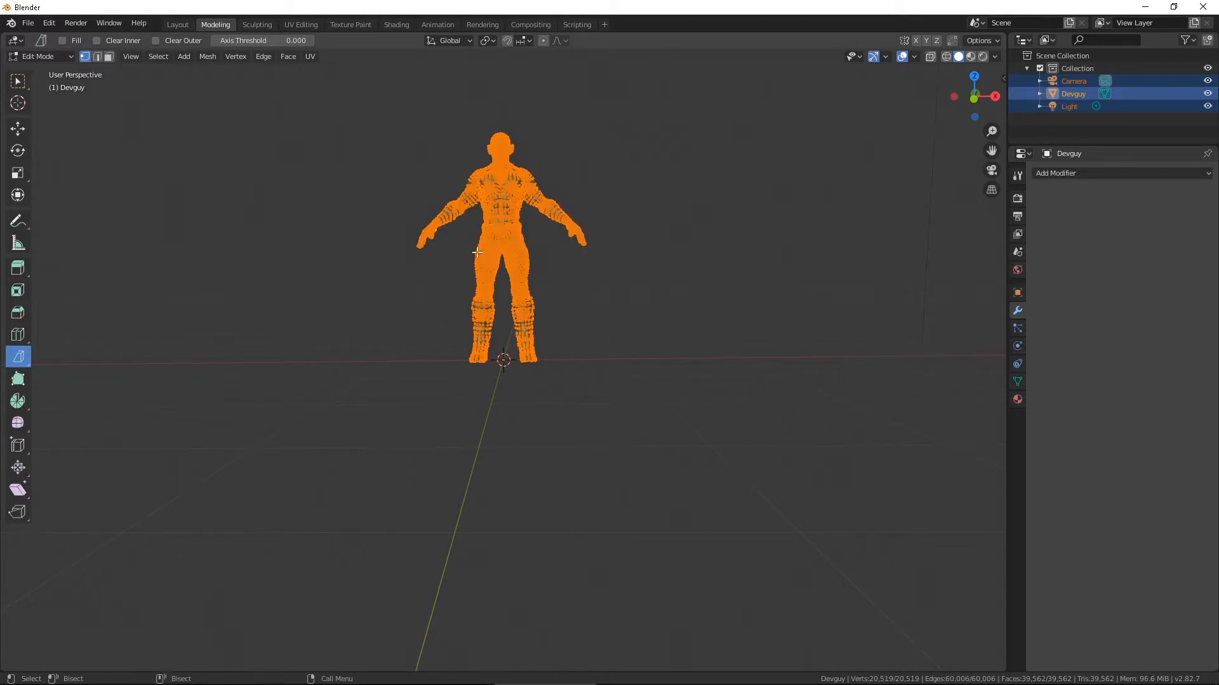
pyautogui.moveTo(368, 241); pyautogui.dragTo(815, 245)
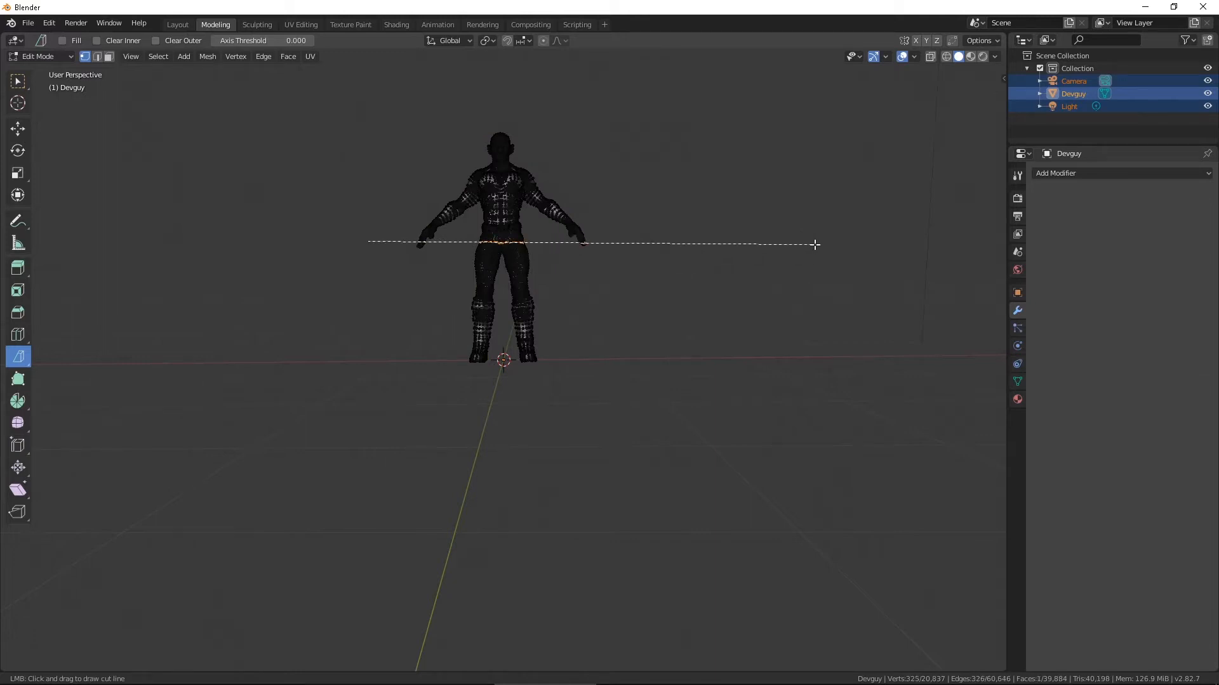
pyautogui.moveTo(814, 244); pyautogui.dragTo(813, 245)
# Step: Select all geometry again, bisect the mesh vertically through the middle of the body, and expand the Bisect settings
pyautogui.press('a')
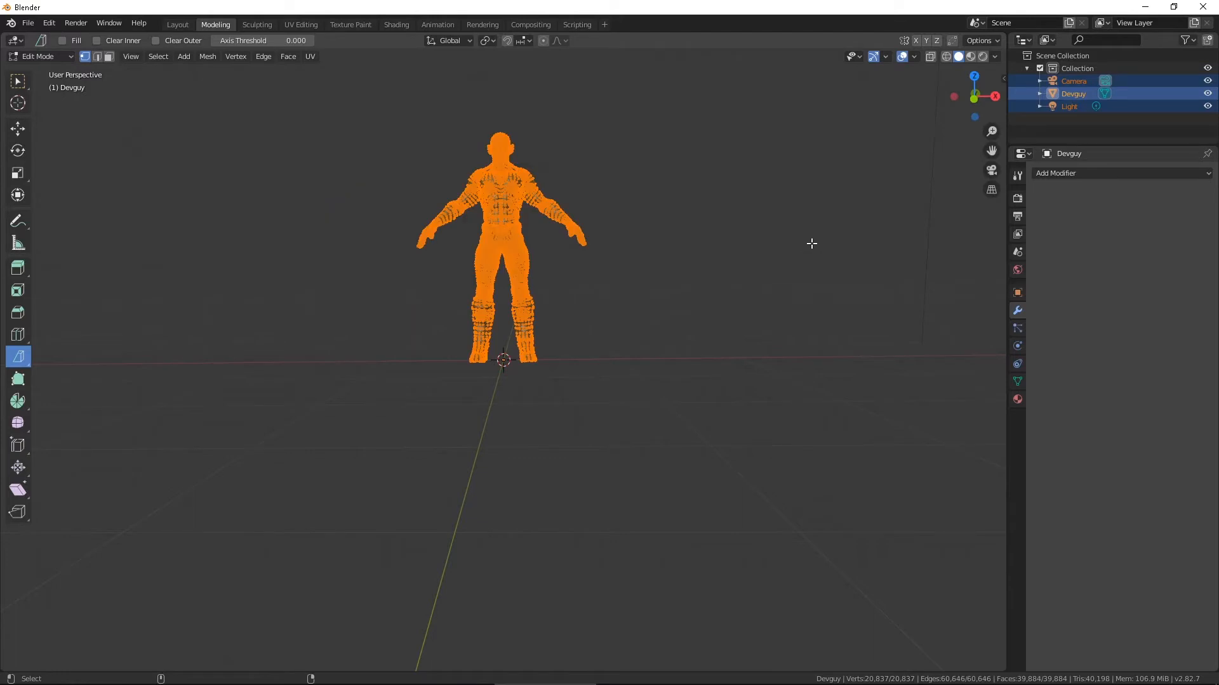
pyautogui.moveTo(499, 92); pyautogui.dragTo(500, 320)
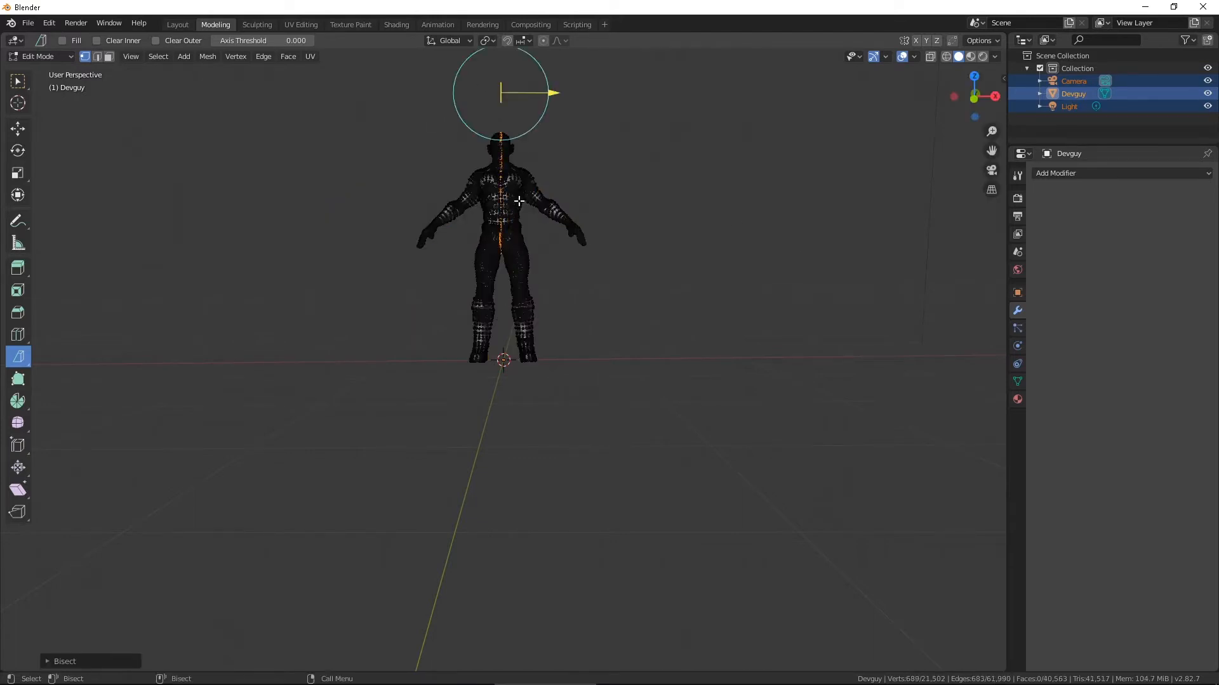
pyautogui.click(76, 661)
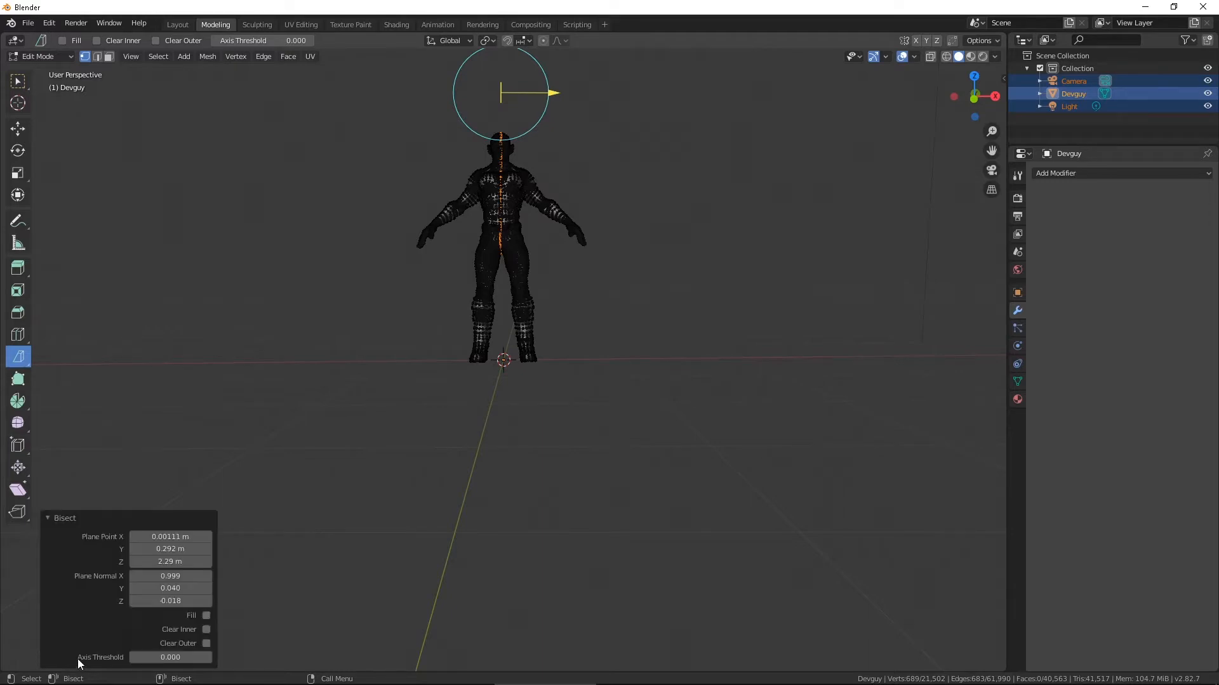
# Step: Compare Clear Inner and Clear Outer on the vertical cut, then keep Clear Inner enabled with Fill off
pyautogui.click(207, 631)
pyautogui.click(206, 630)
pyautogui.click(207, 644)
pyautogui.click(207, 645)
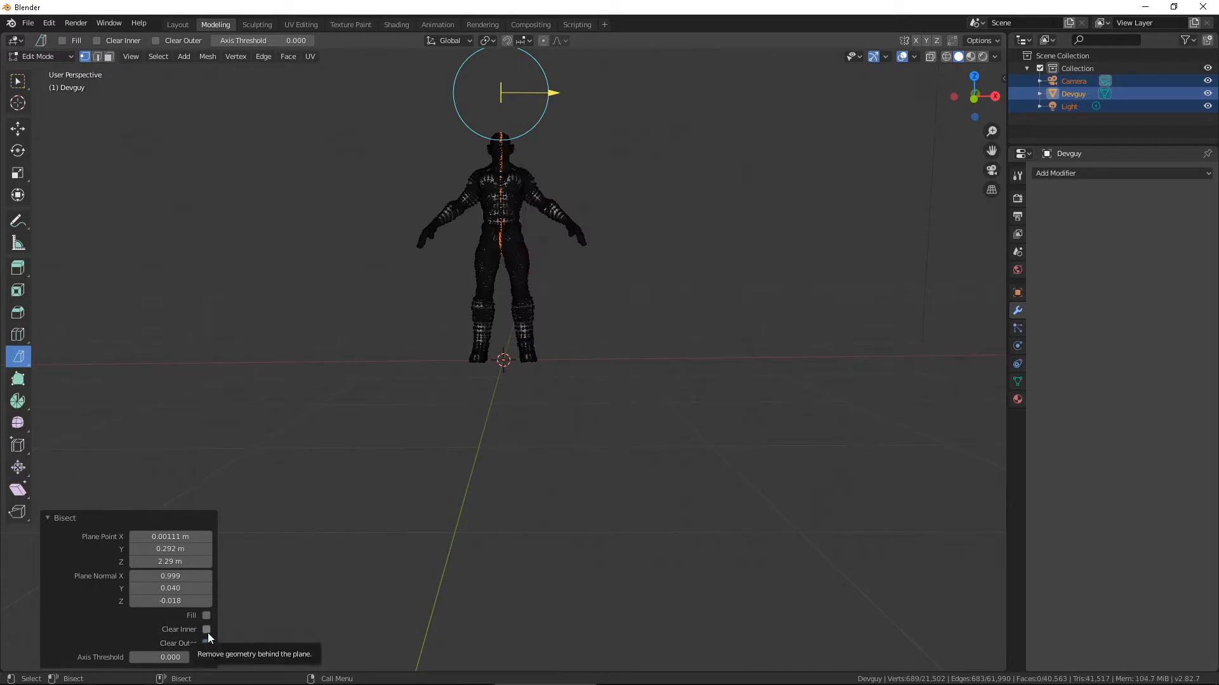
pyautogui.click(207, 634)
pyautogui.click(206, 630)
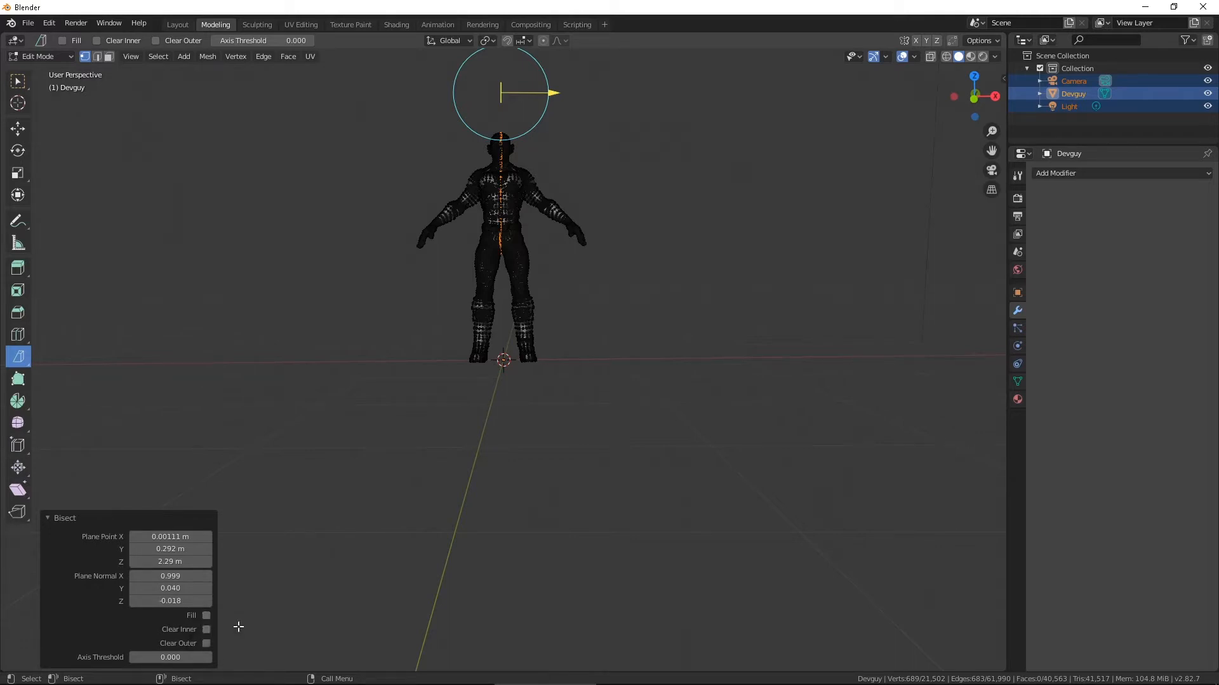
pyautogui.click(206, 616)
pyautogui.click(207, 629)
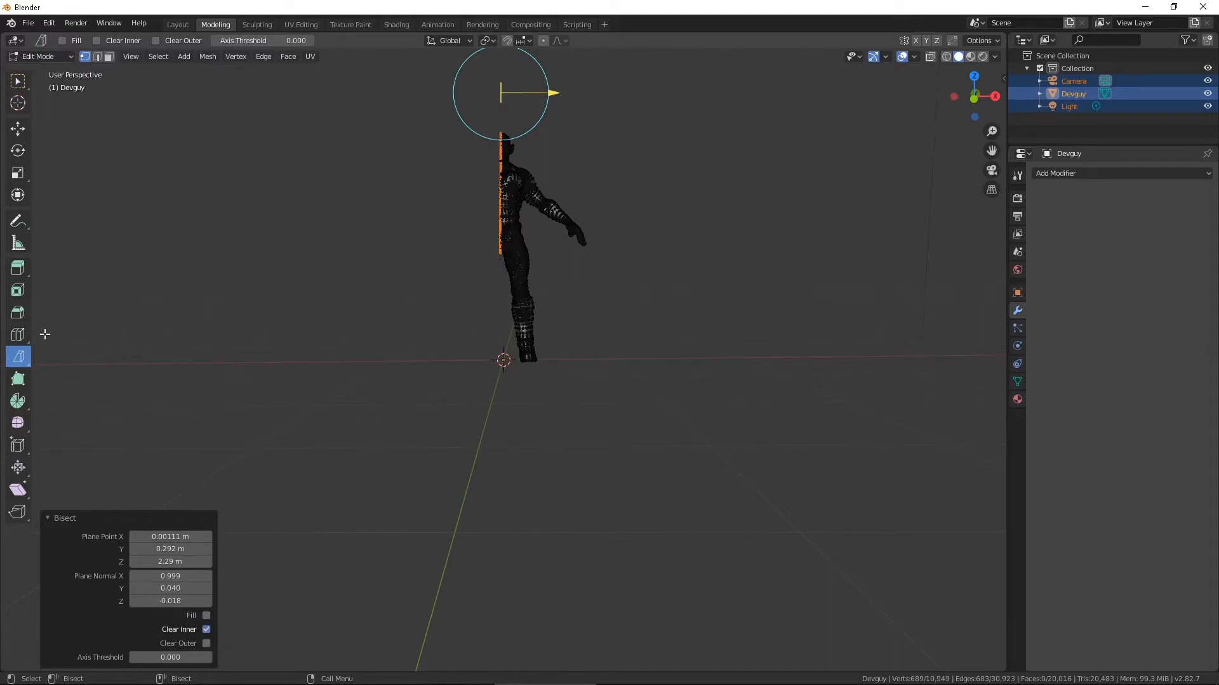
# Step: Bisect the remaining half diagonally from hip to forearm, clear the outer side to remove the torso, and deselect the geometry
pyautogui.click(461, 259)
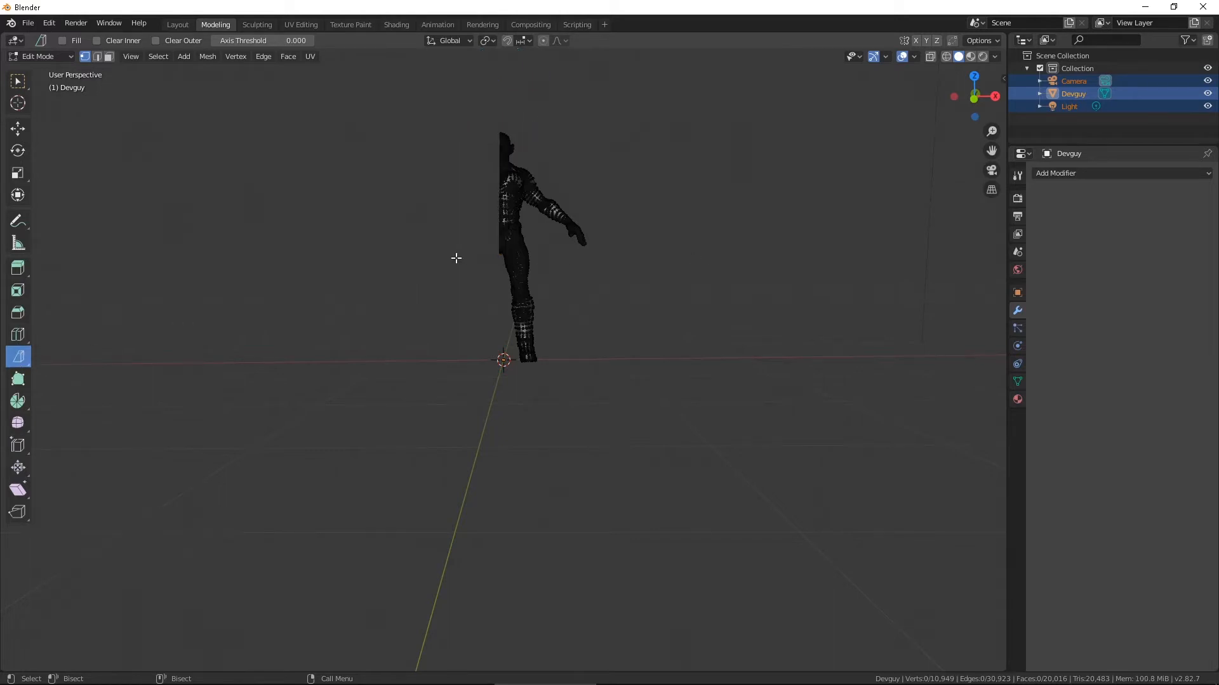
pyautogui.click(476, 271)
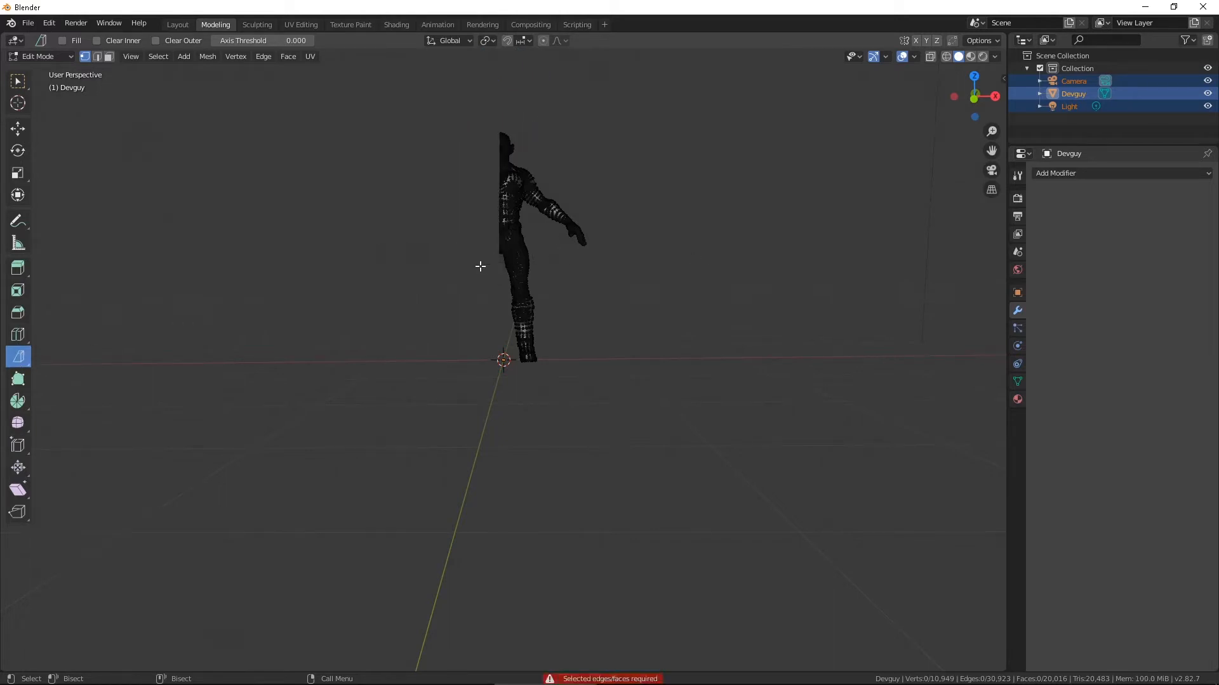
pyautogui.press('a')
pyautogui.moveTo(475, 287); pyautogui.dragTo(634, 146)
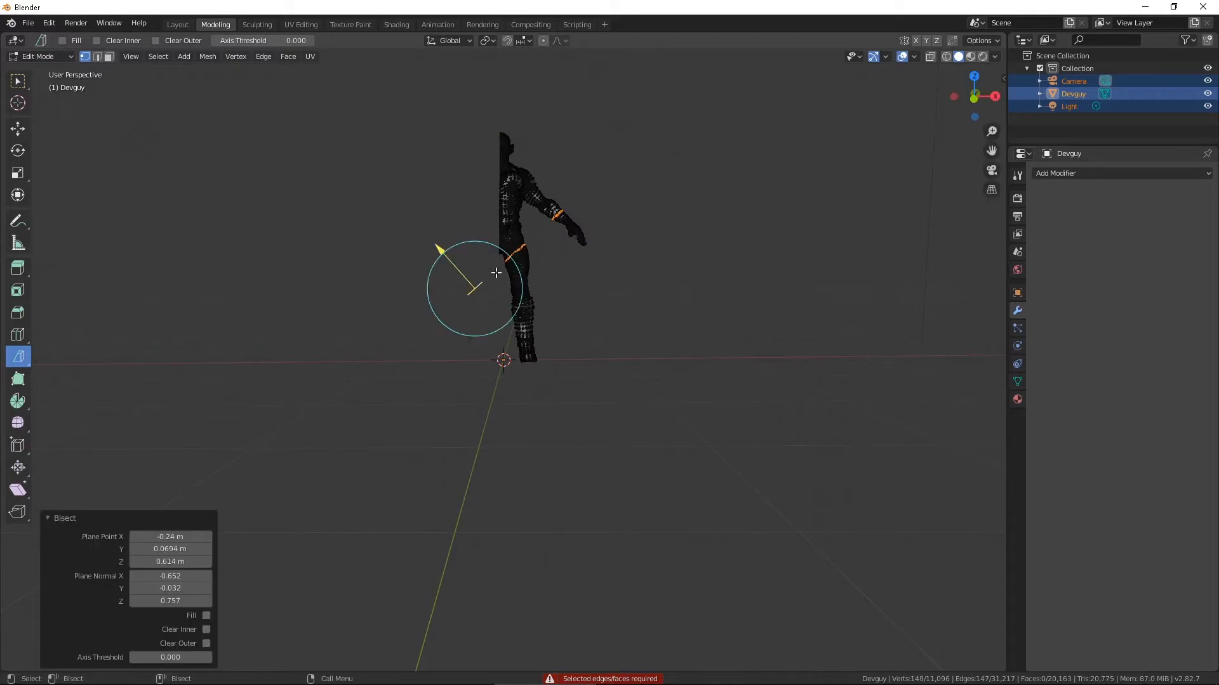
pyautogui.click(206, 643)
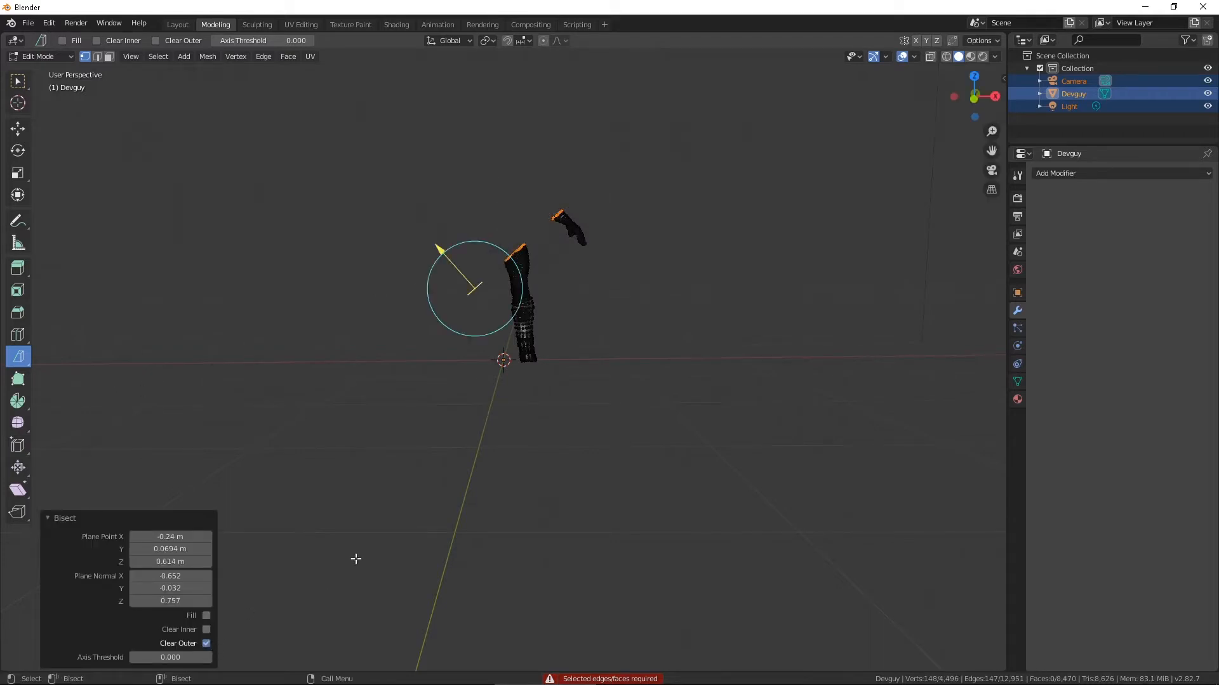
pyautogui.hotkey('ctrl', 'z')
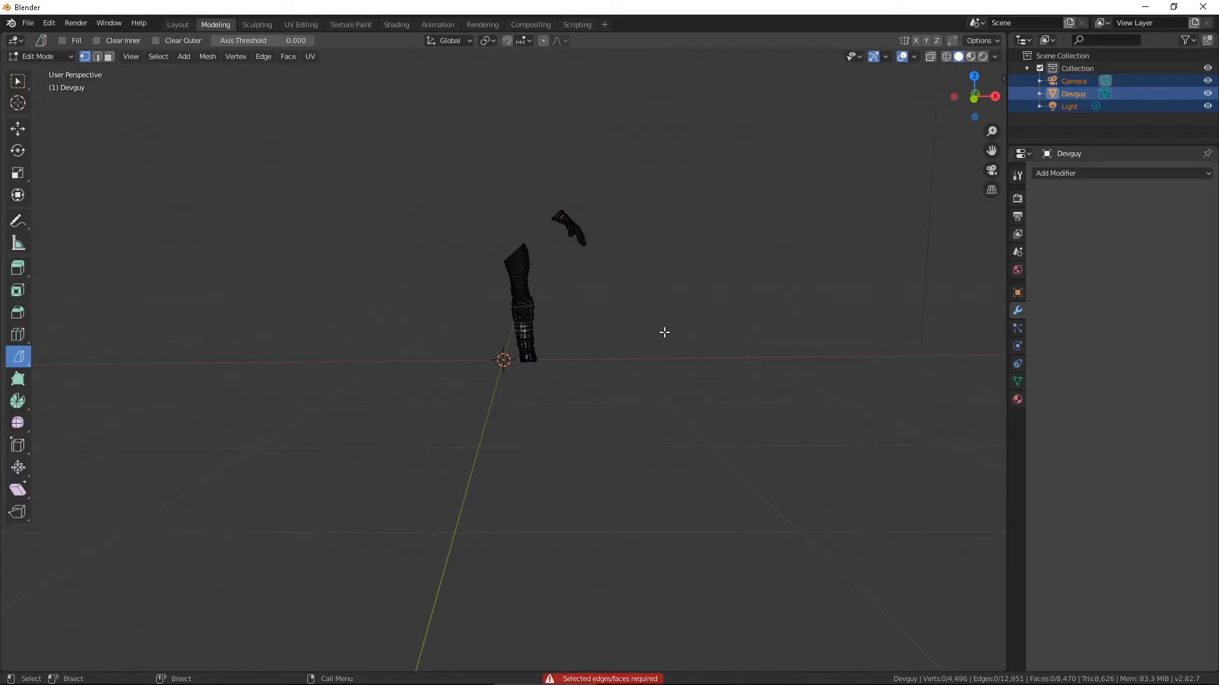
# Step: Bisect all remaining geometry diagonally between the leg and the hand, and clear the outer side so only the leg is kept
pyautogui.press('a')
pyautogui.moveTo(519, 212); pyautogui.dragTo(638, 305)
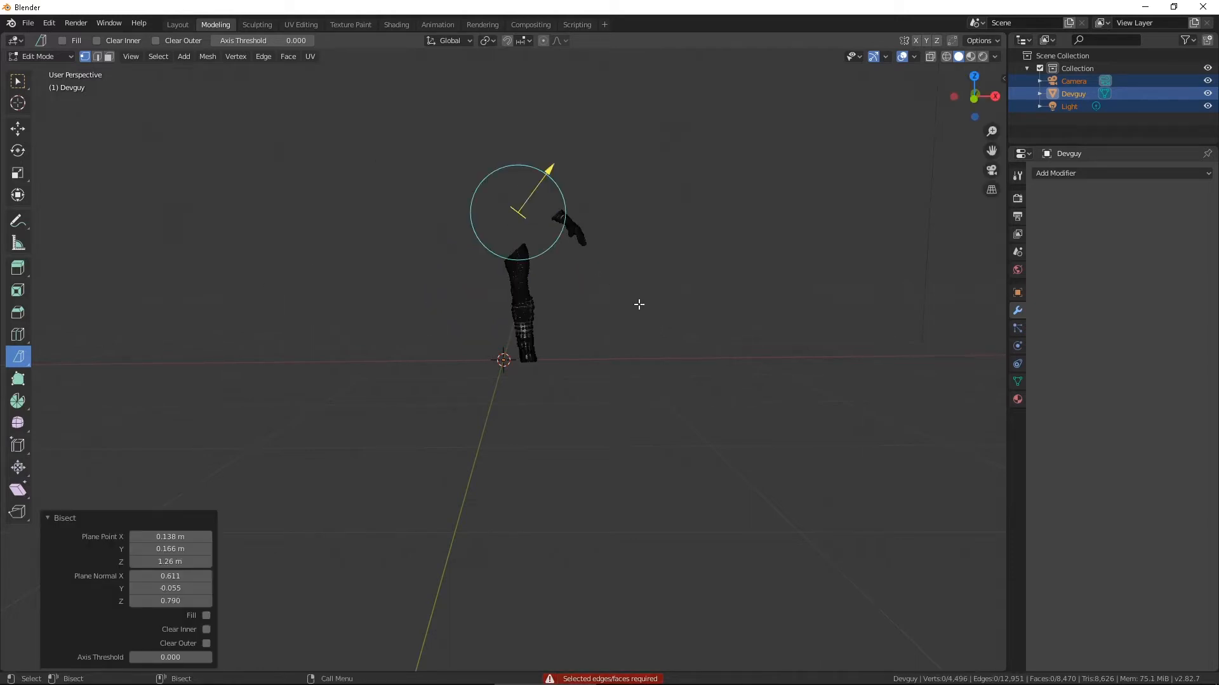
pyautogui.click(206, 629)
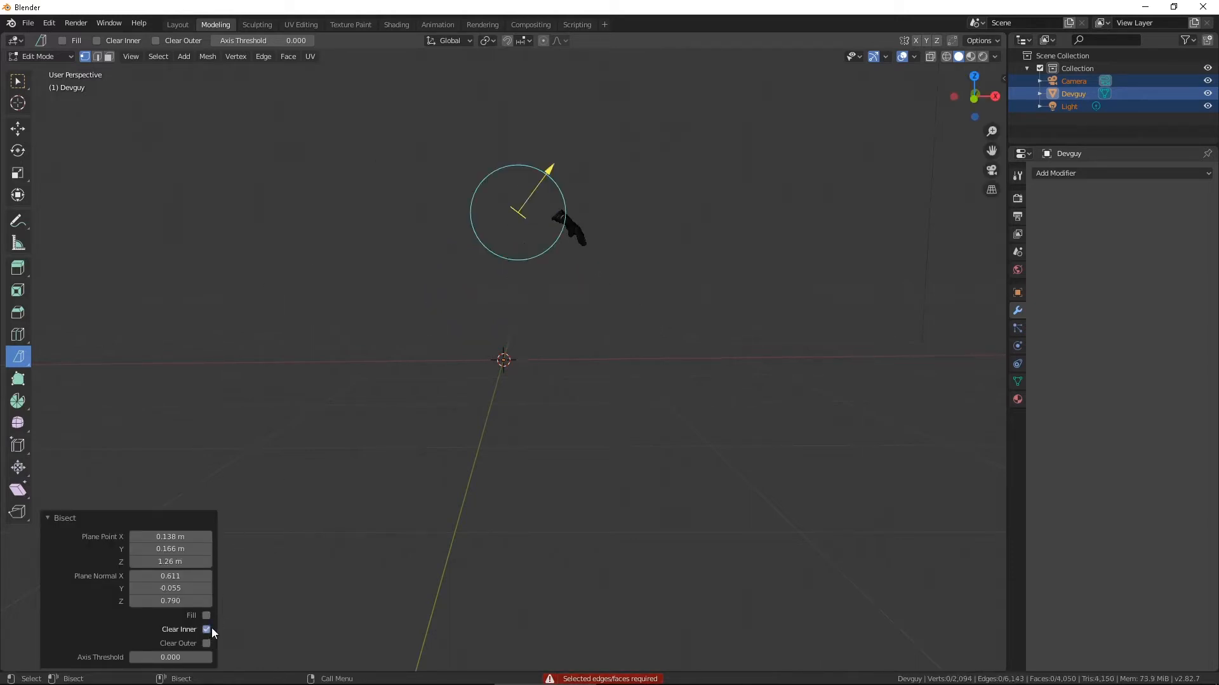
pyautogui.click(207, 629)
pyautogui.click(207, 643)
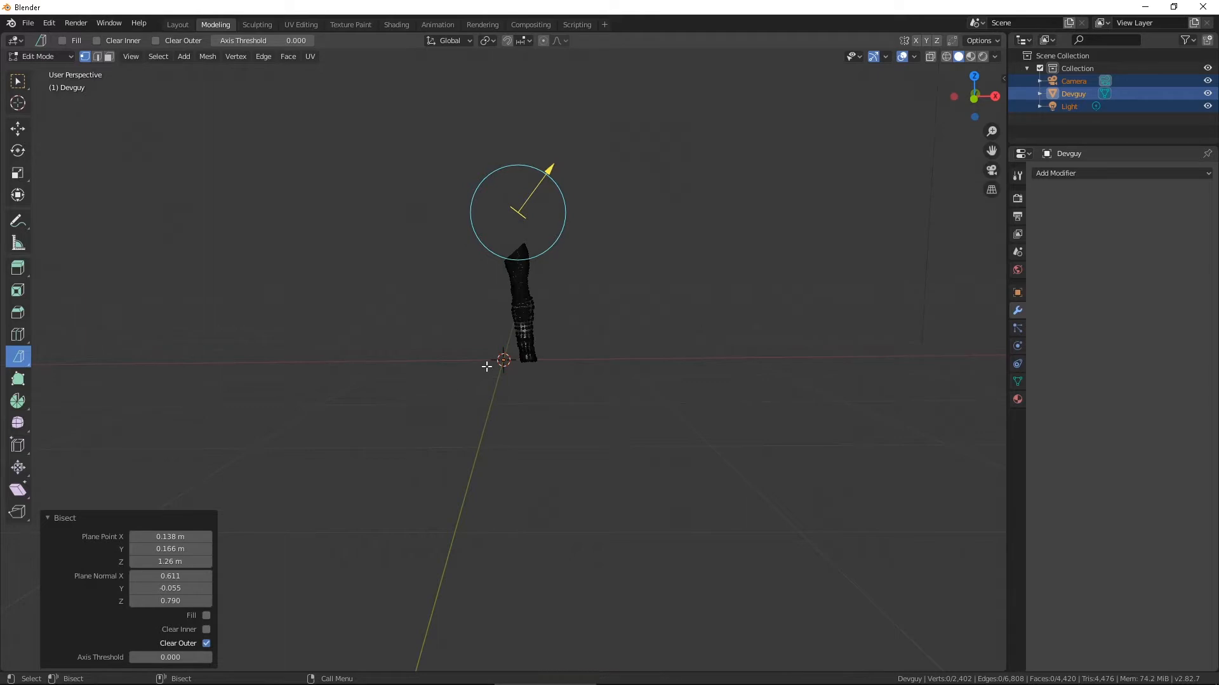
# Step: Begin an FBX export to the desktop's DevTest\Content folder, create a new folder named BitandBobs there, and leave the export dialog
pyautogui.click(28, 22)
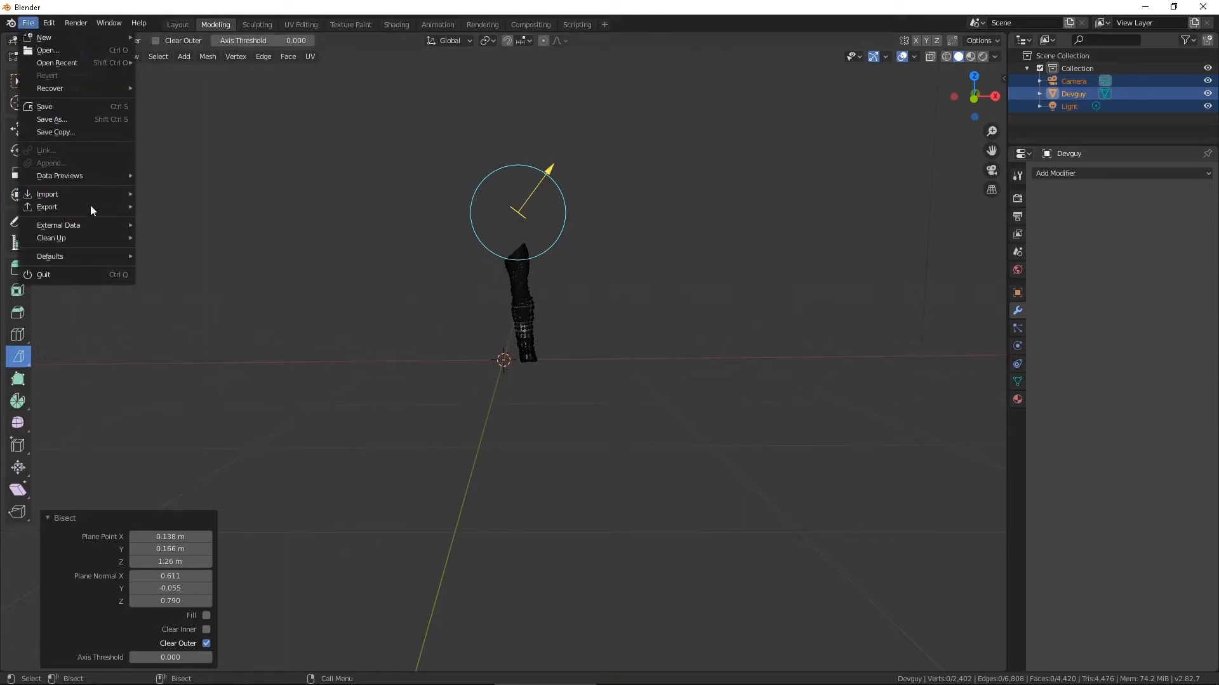
pyautogui.moveTo(90, 204)
pyautogui.click(184, 282)
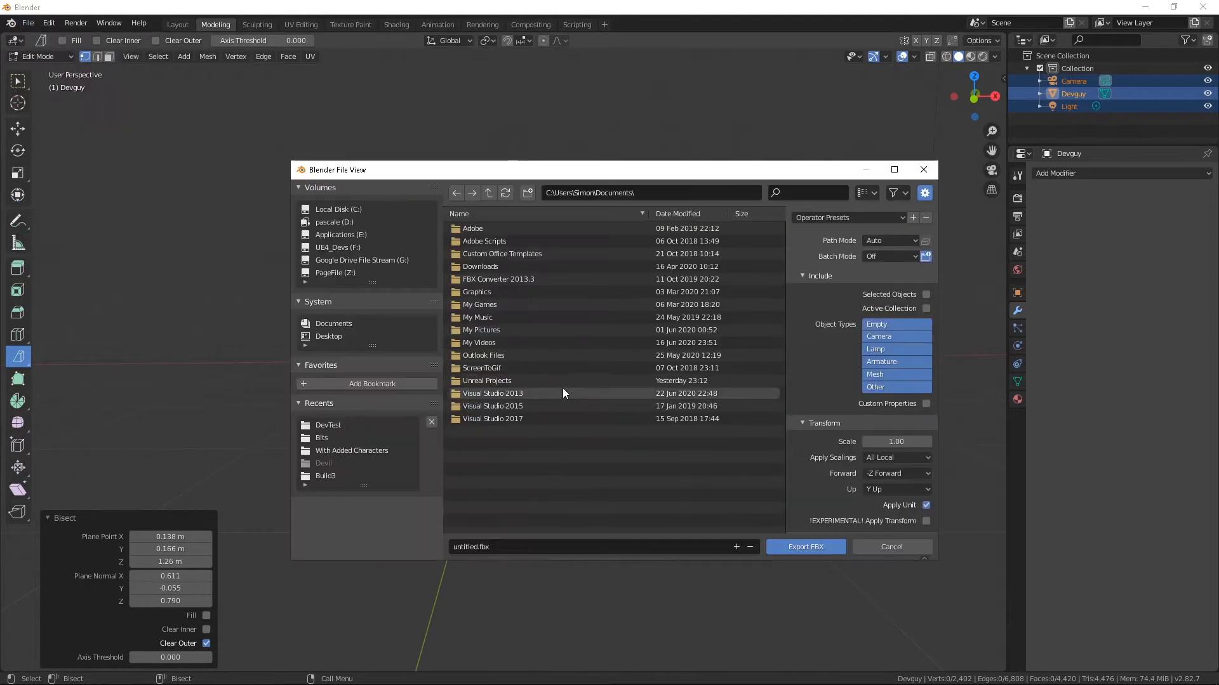
pyautogui.click(665, 192)
pyautogui.hotkey('ctrl', 'v')
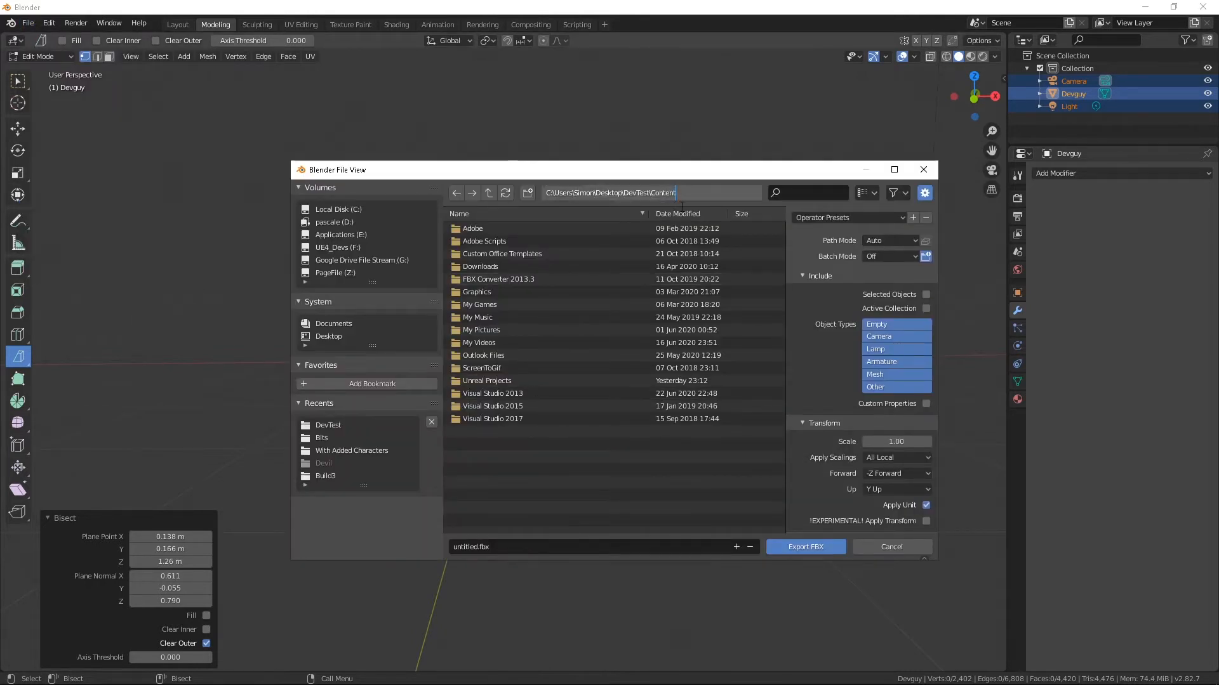
pyautogui.press('Return')
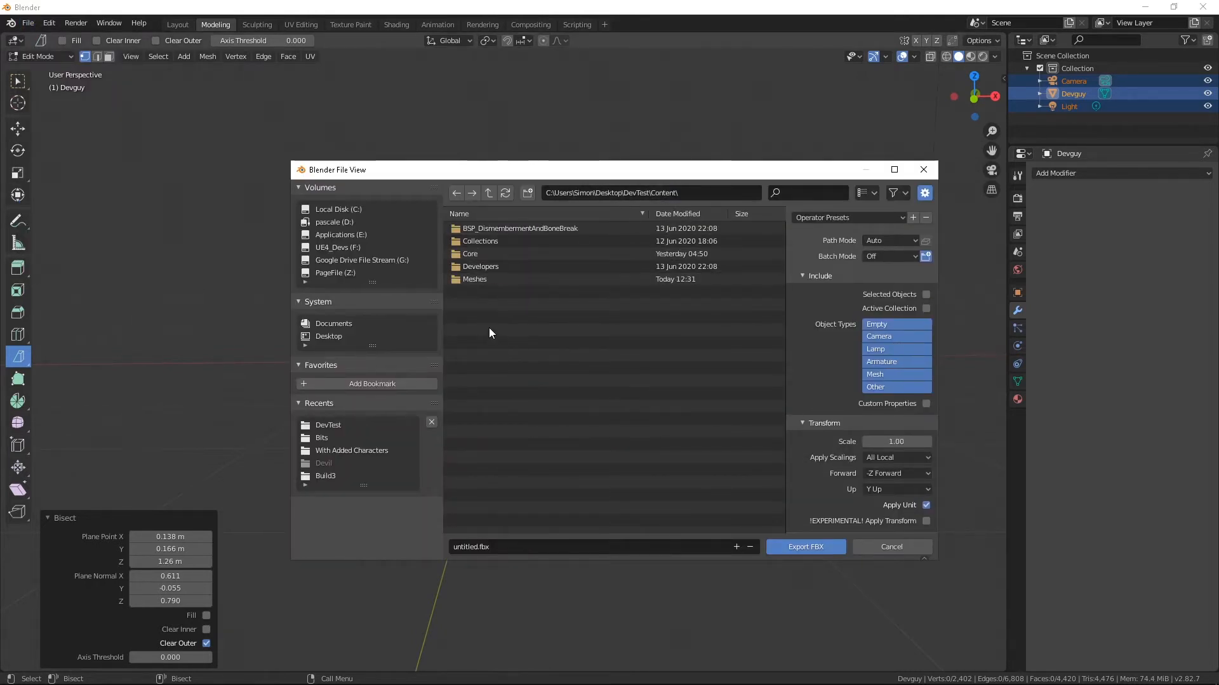
pyautogui.rightClick(505, 502)
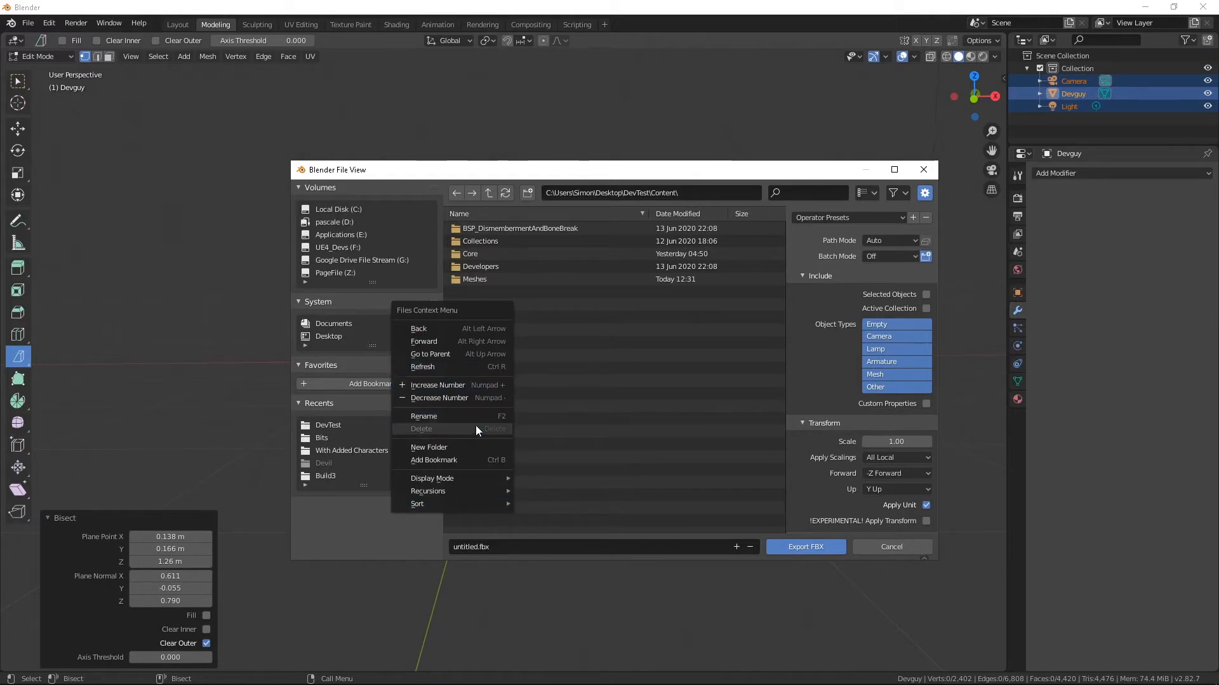
pyautogui.click(471, 447)
pyautogui.write('BitandBobs')
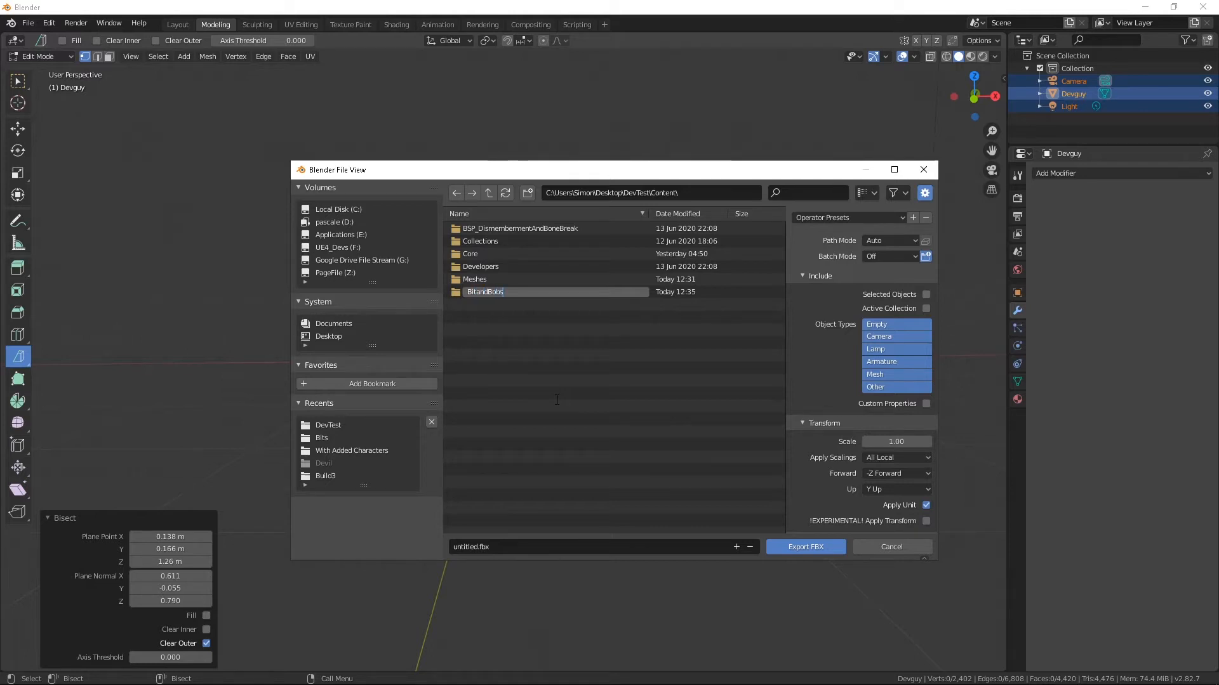
pyautogui.press('Return')
pyautogui.press('Escape')
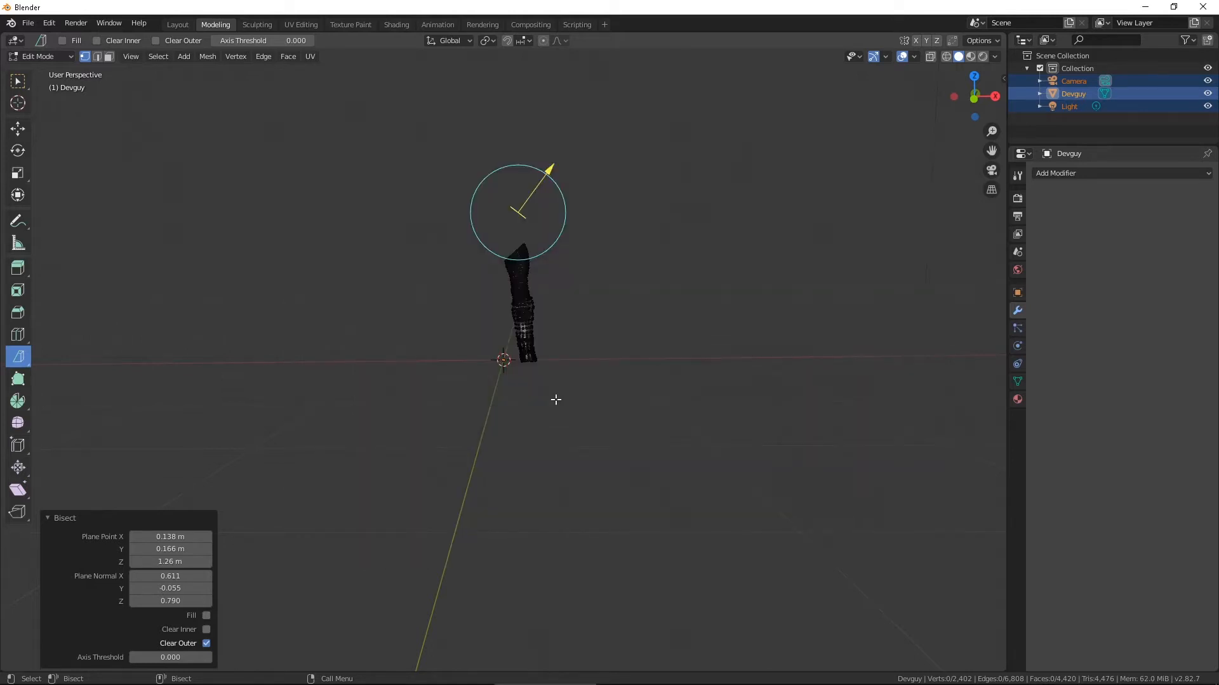
# Step: Export the leg as LL_Full.fbx into the BitandBobs folder with the default FBX settings
pyautogui.click(28, 23)
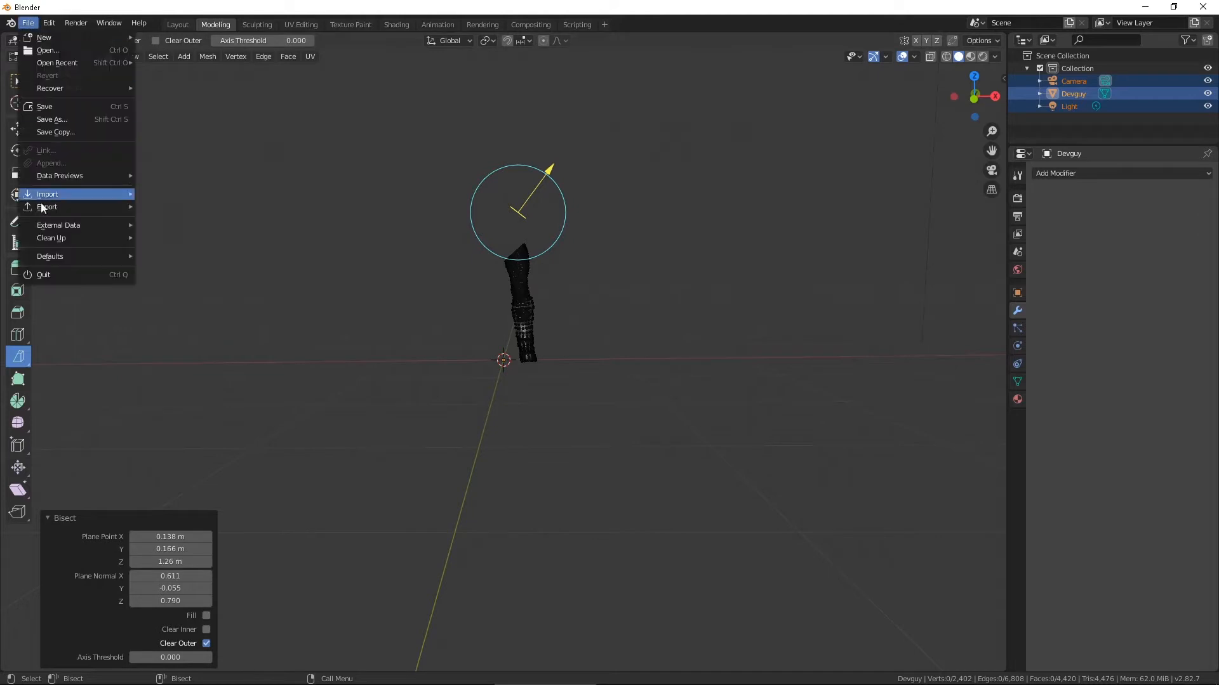
pyautogui.moveTo(58, 207)
pyautogui.click(203, 280)
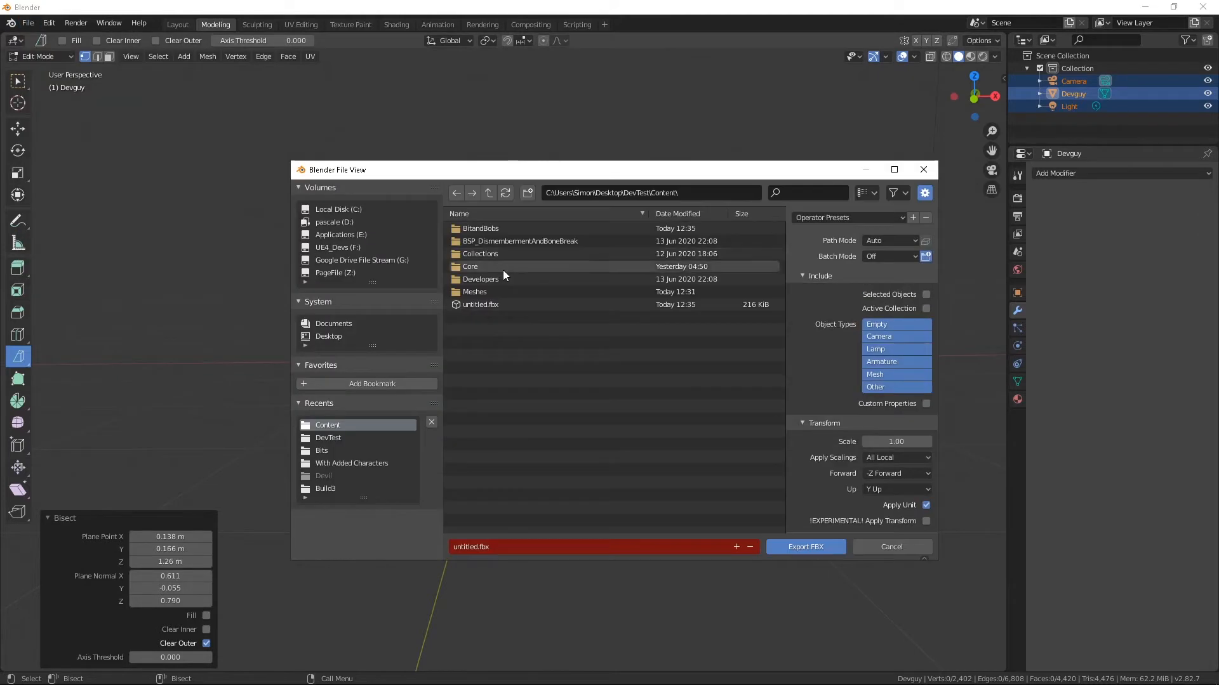
pyautogui.doubleClick(501, 232)
pyautogui.click(503, 548)
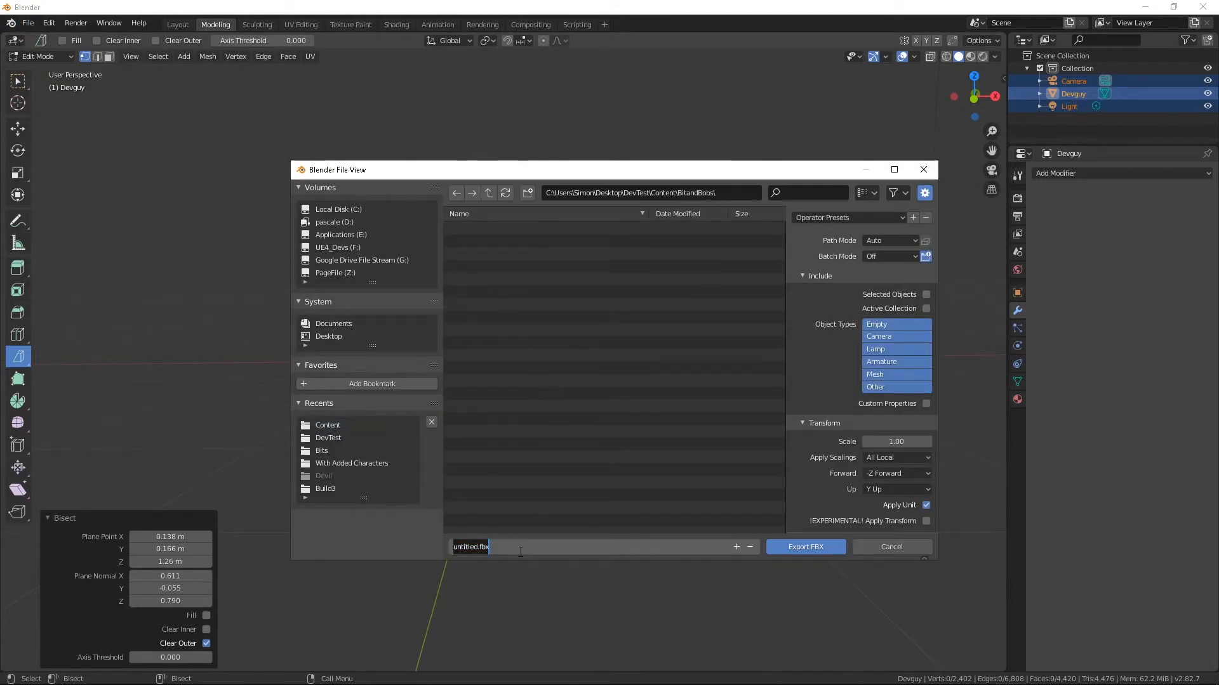
pyautogui.moveTo(478, 550); pyautogui.dragTo(453, 549)
pyautogui.write('LL_')
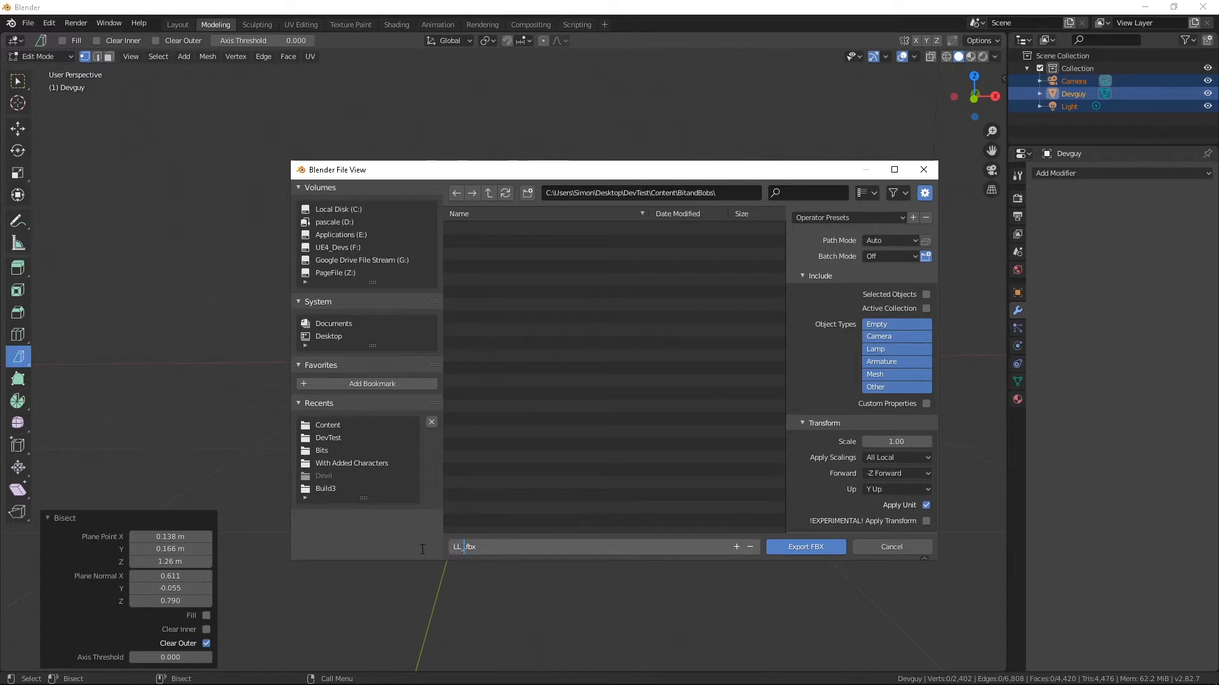
pyautogui.write('Full')
pyautogui.click(795, 547)
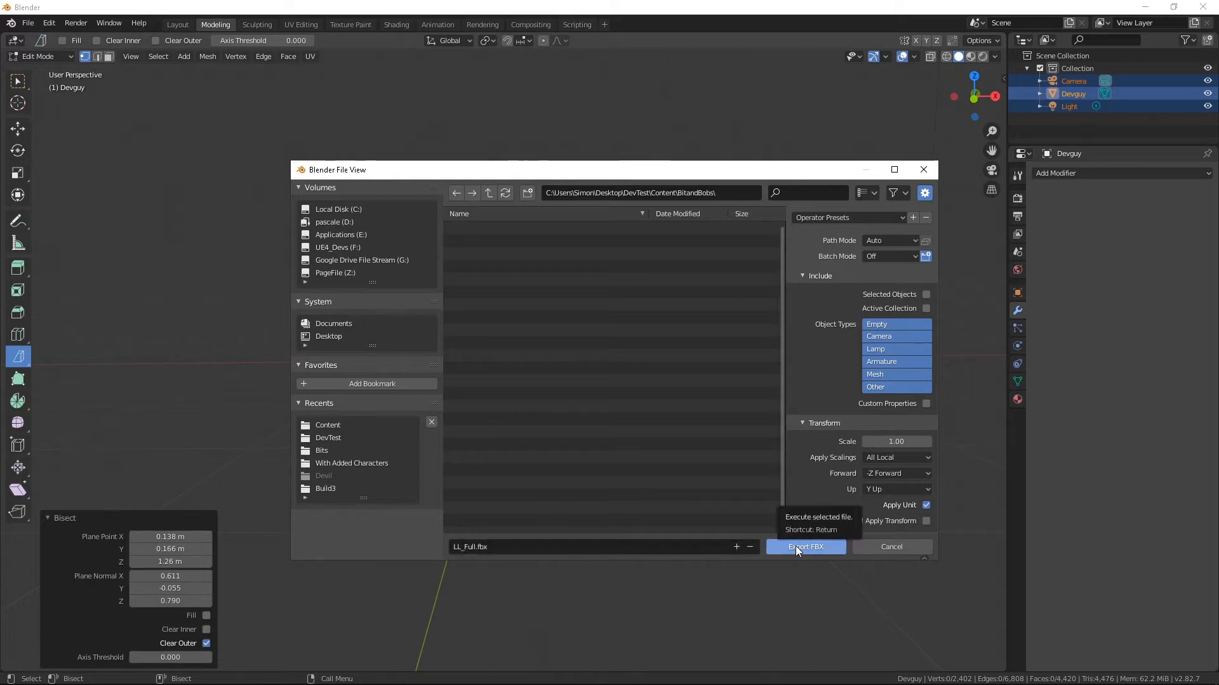
pyautogui.click(795, 546)
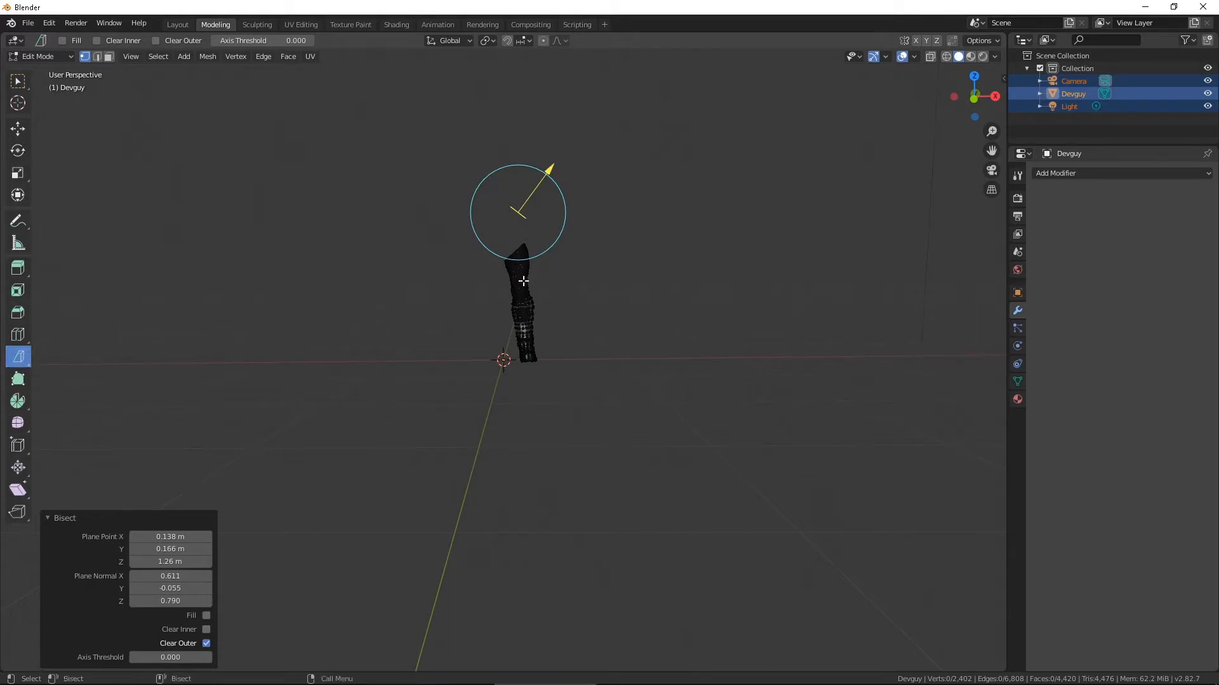
# Step: Select the whole leg and bisect it with a slightly tilted cut at the knee
pyautogui.press('a')
pyautogui.hotkey('alt', 'a')
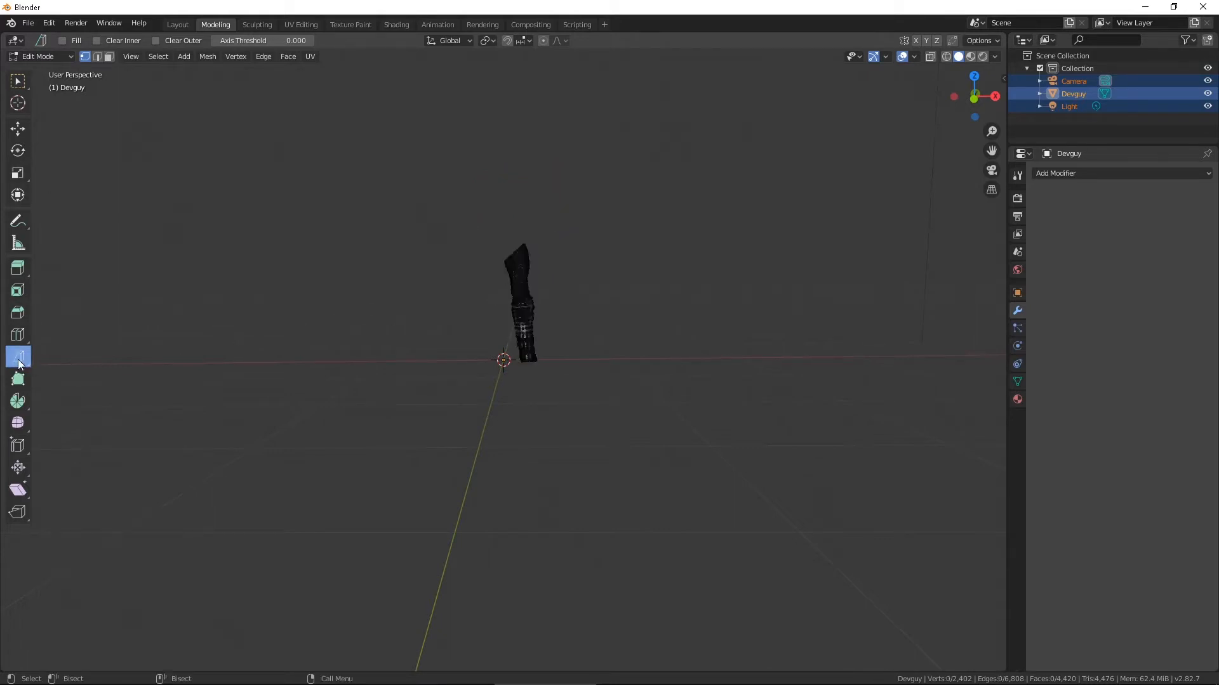
pyautogui.click(715, 280)
pyautogui.press('a')
pyautogui.moveTo(433, 334); pyautogui.dragTo(749, 226)
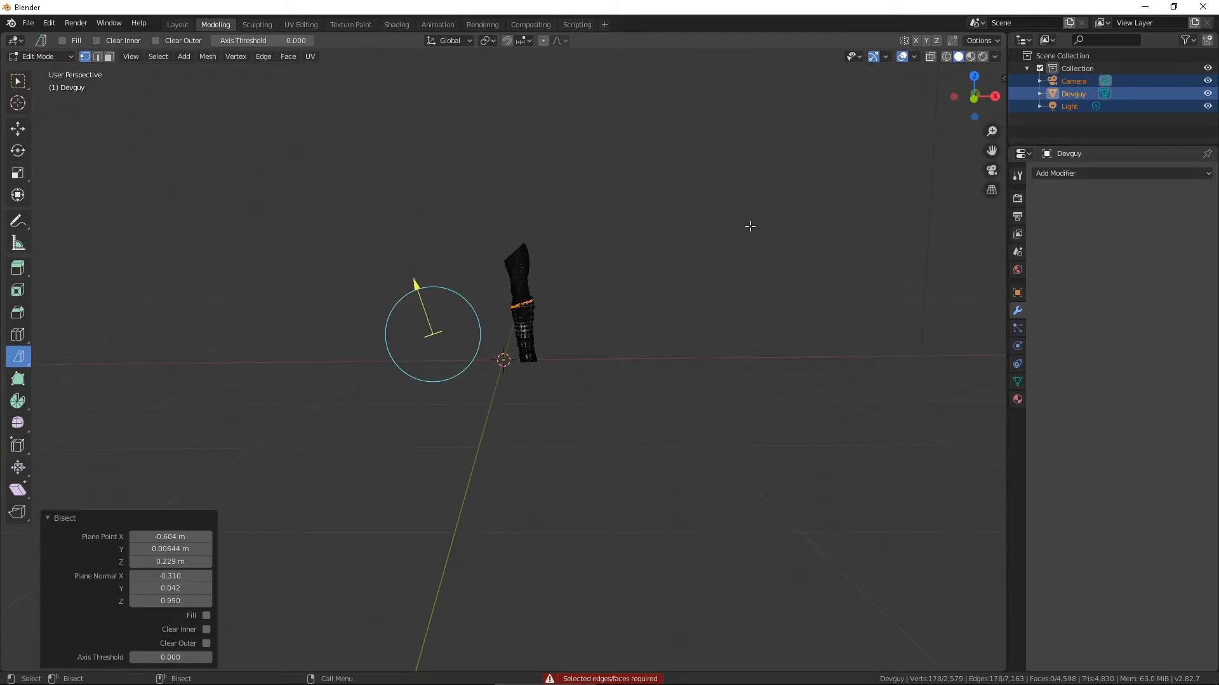
# Step: Clear the inner side of the knee bisect and export the remaining upper leg as LL_Upper.fbx into the BitandBobs folder
pyautogui.click(207, 630)
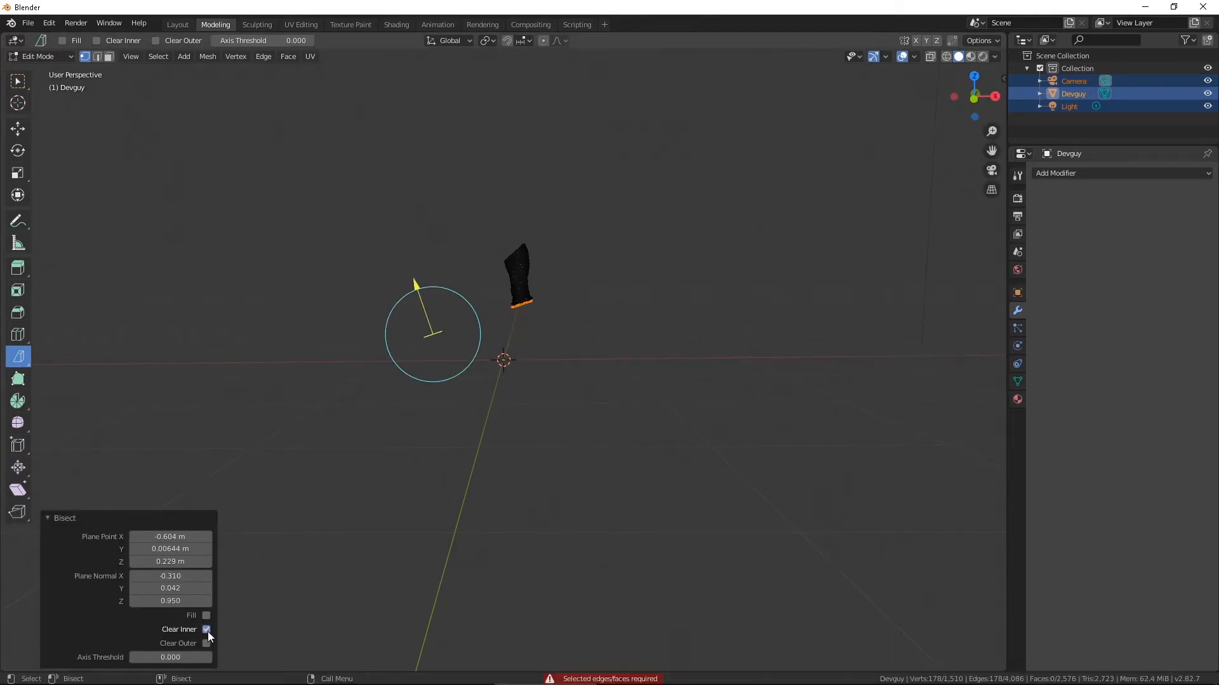
pyautogui.click(28, 23)
pyautogui.moveTo(77, 208)
pyautogui.click(244, 283)
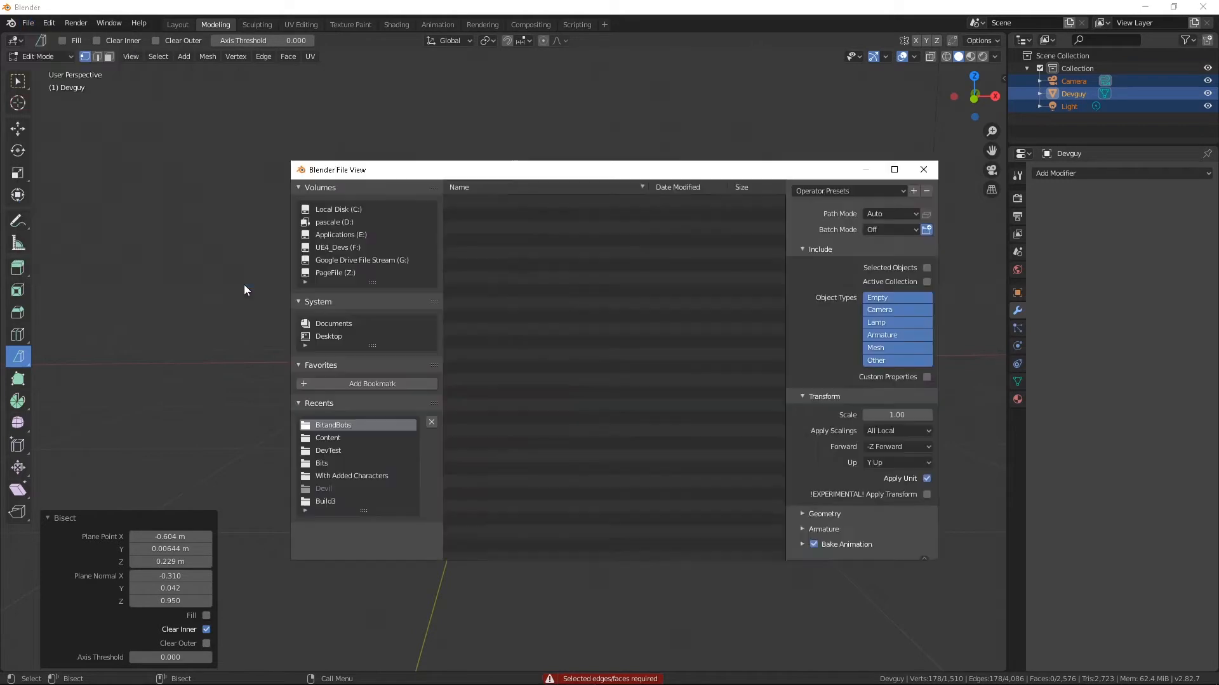
pyautogui.click(466, 549)
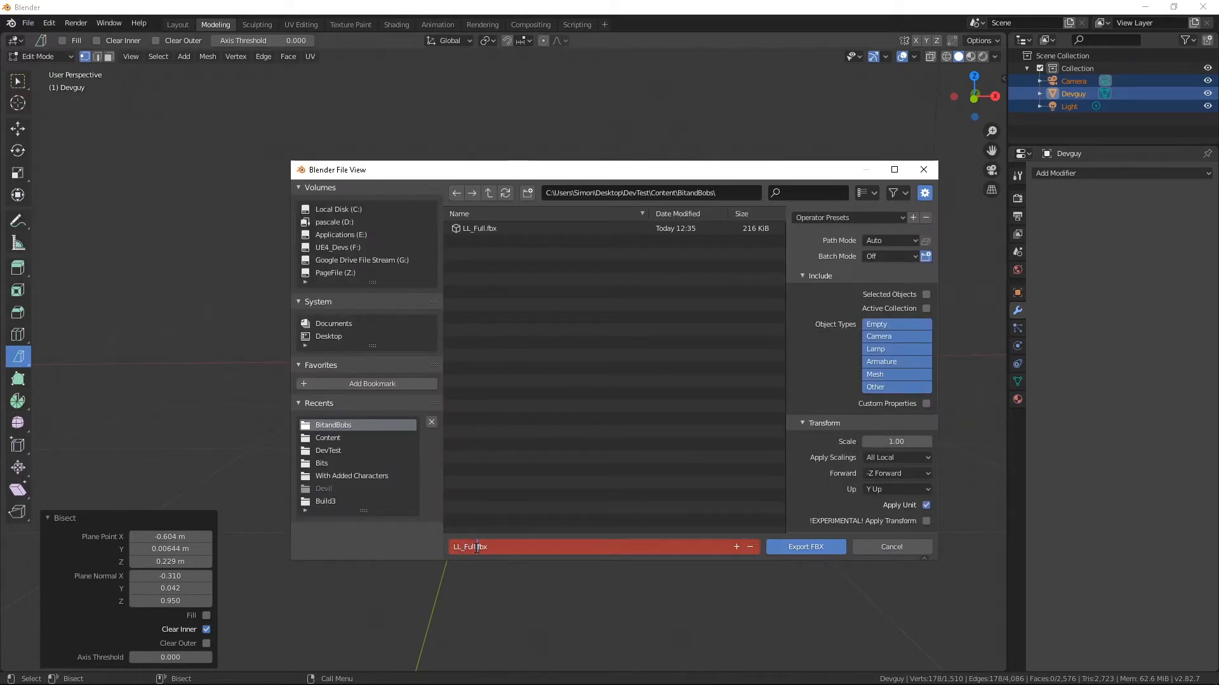
pyautogui.write('Upper')
pyautogui.click(787, 547)
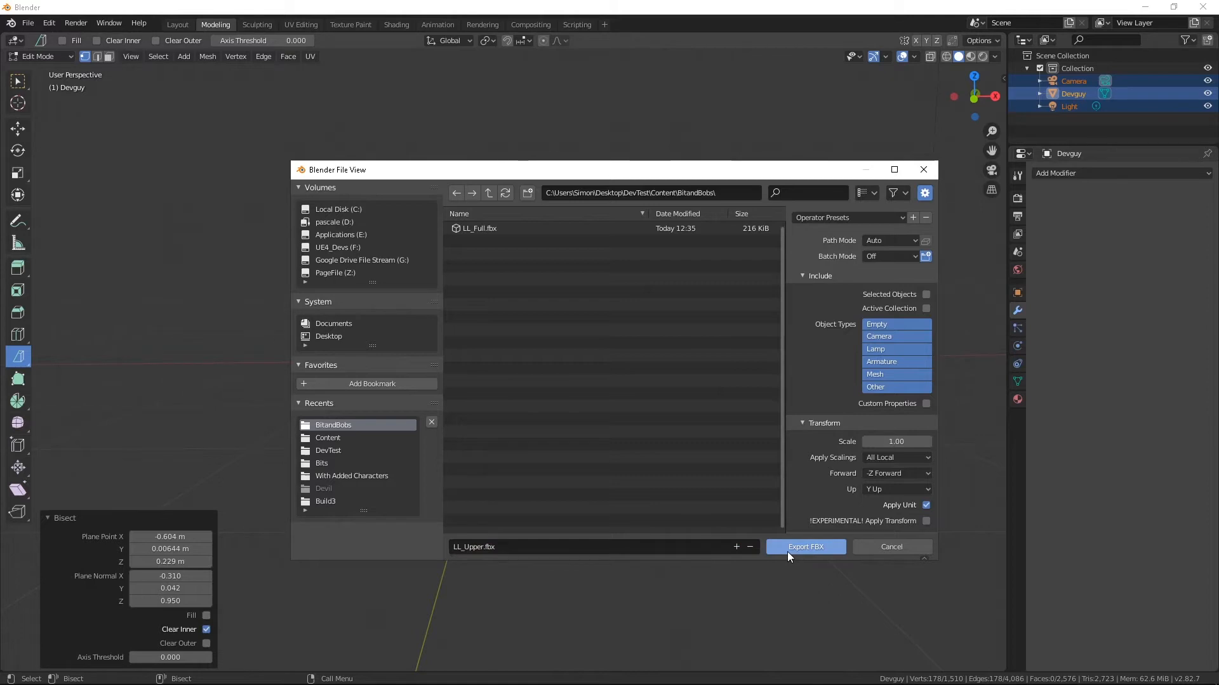
# Step: Switch the knee bisect to clear the outer side instead and export the remaining lower leg as LL_Lower.fbx into BitandBobs
pyautogui.click(206, 630)
pyautogui.click(206, 643)
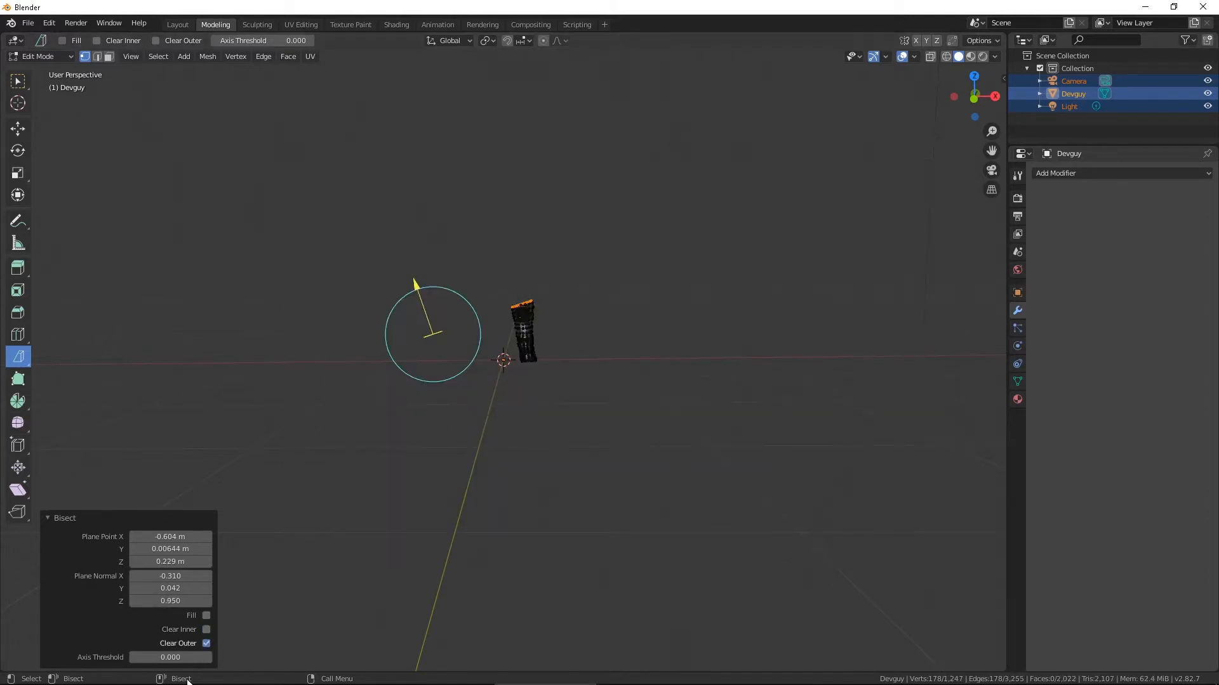
pyautogui.click(28, 23)
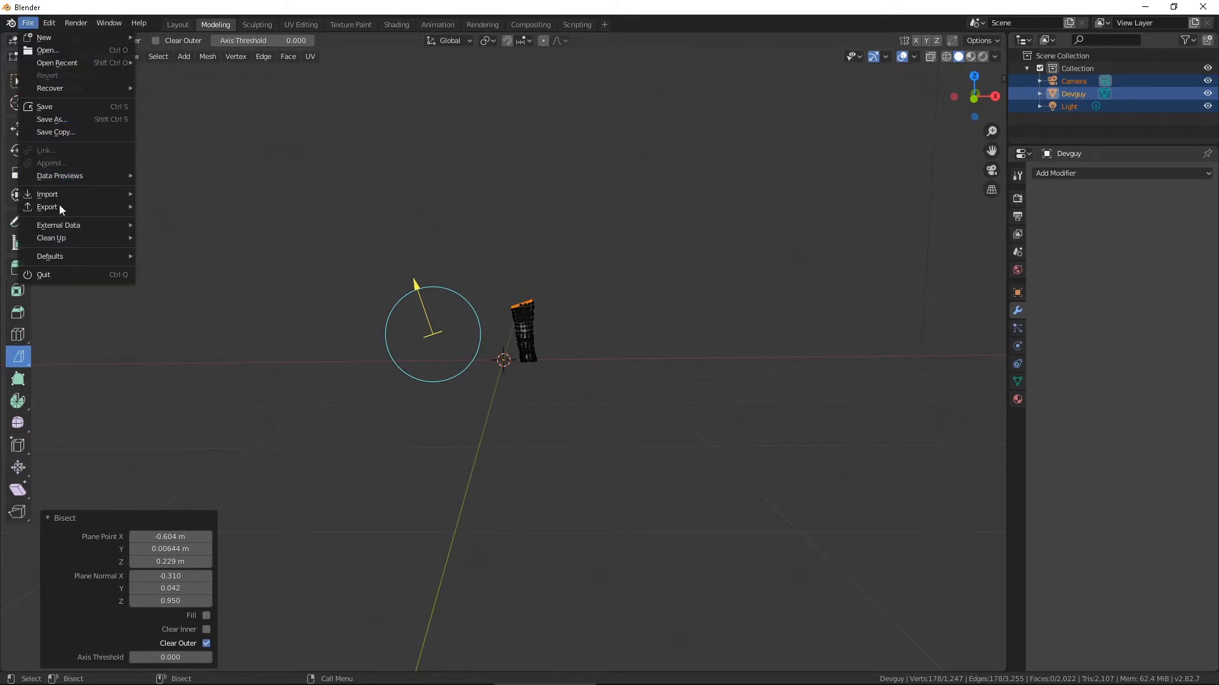
pyautogui.moveTo(61, 204)
pyautogui.click(181, 283)
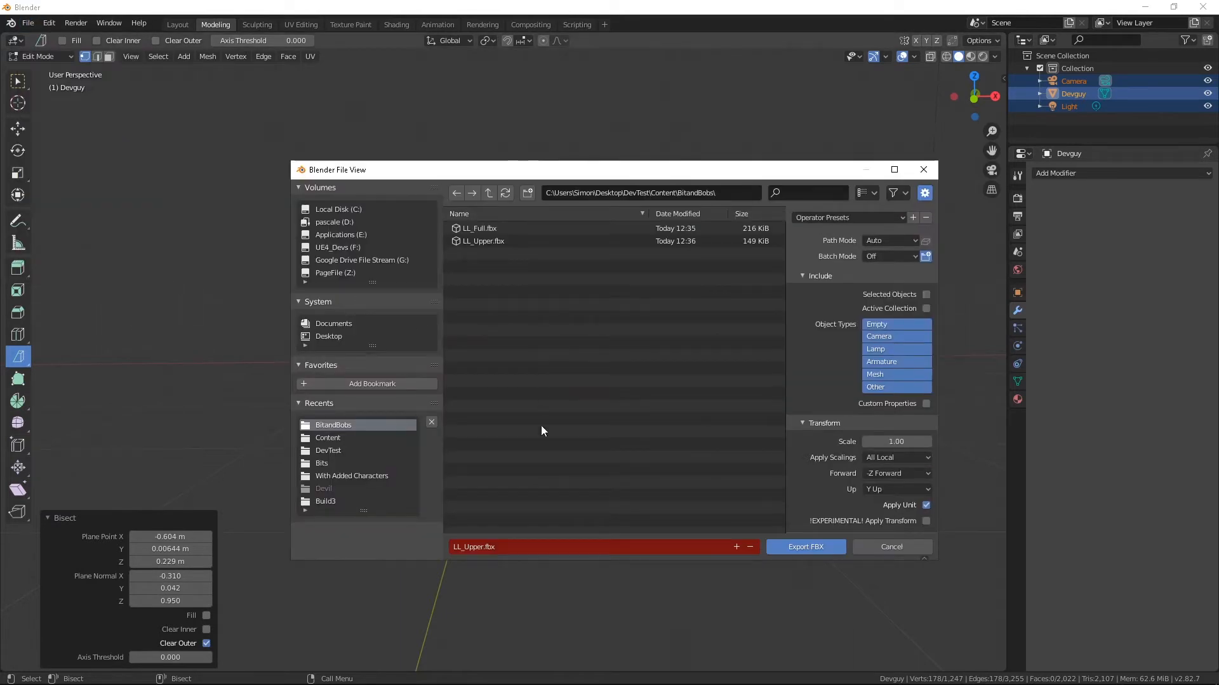
pyautogui.click(498, 547)
pyautogui.moveTo(483, 547); pyautogui.dragTo(464, 547)
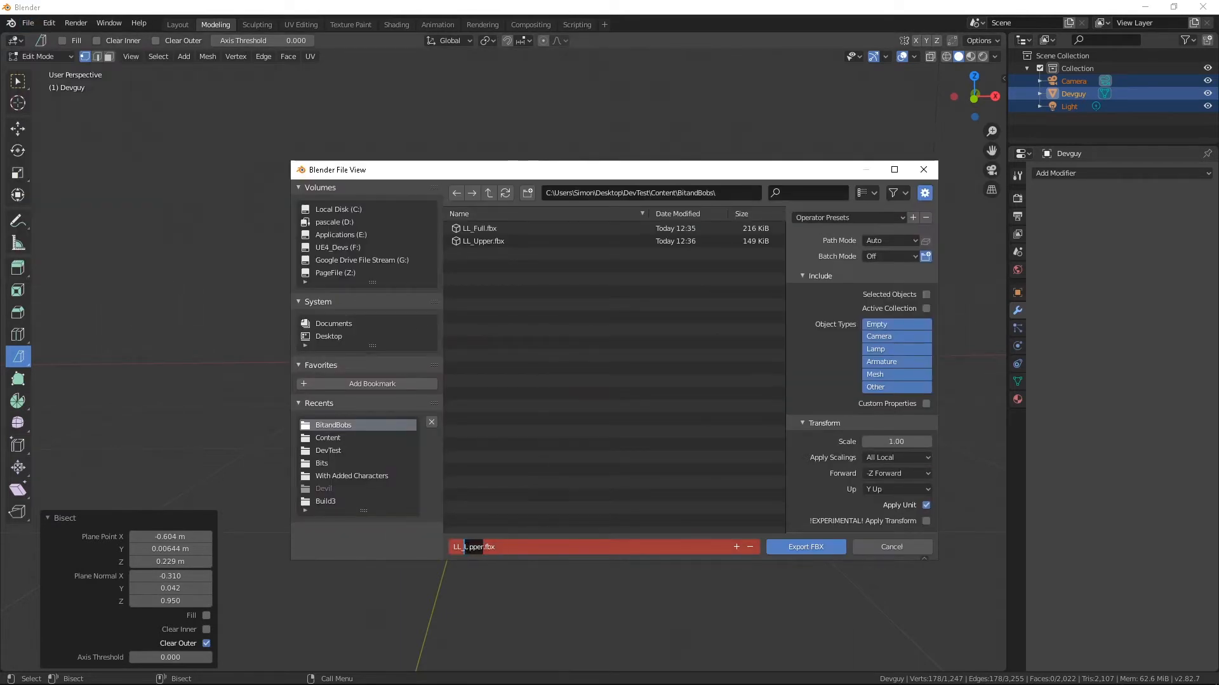
pyautogui.write('Lower')
pyautogui.click(801, 545)
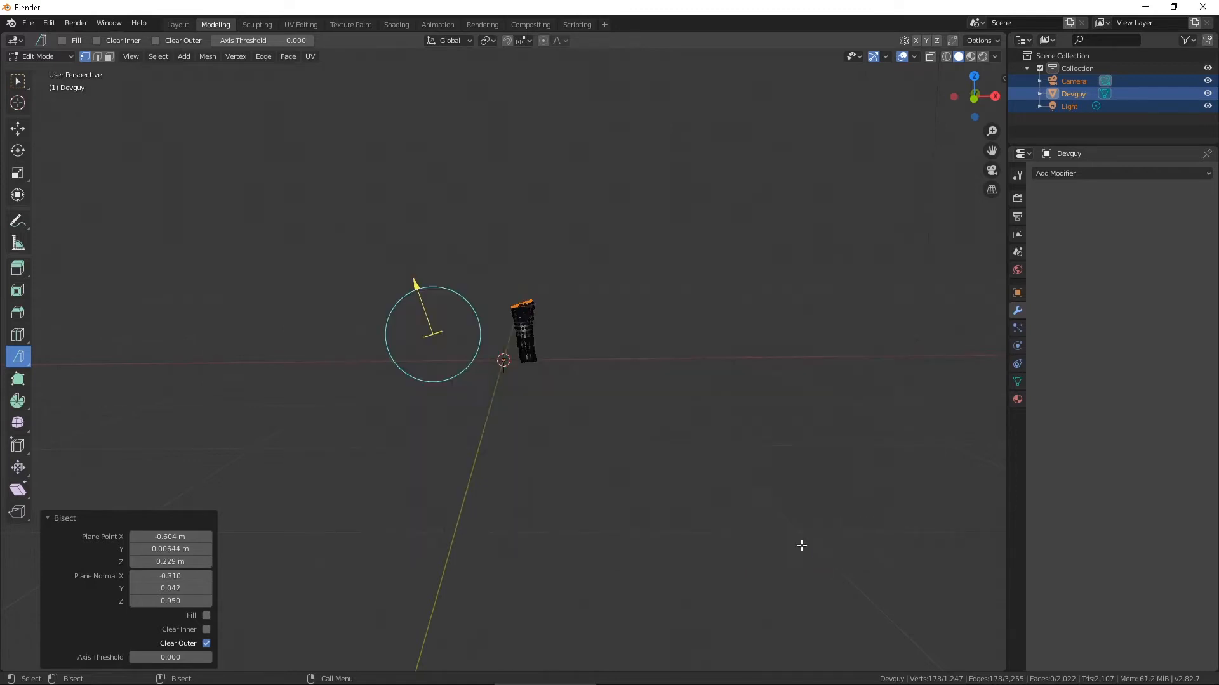
# Step: Undo all the bisects back to the complete, fully selected body mesh
pyautogui.hotkey('ctrl', 'z')
pyautogui.hotkey('ctrl', 'z')
pyautogui.hotkey('ctrl', 'z')
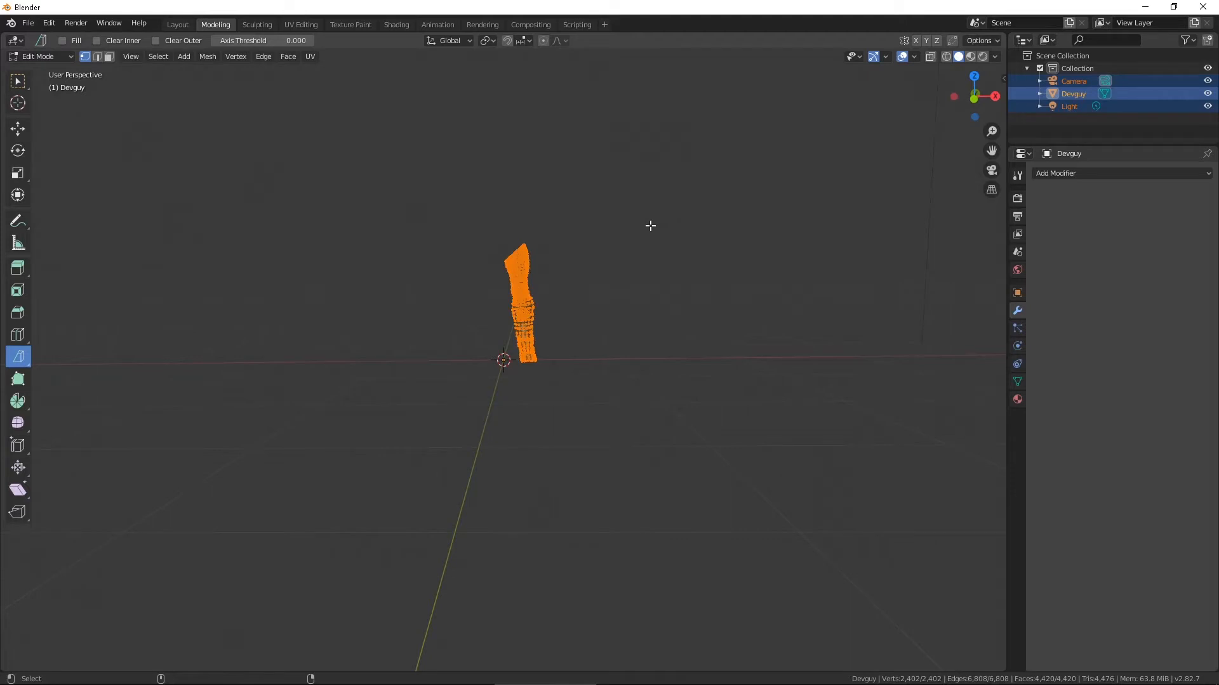
pyautogui.hotkey('ctrl', 'z')
pyautogui.hotkey('ctrl', 'z')
pyautogui.hotkey('ctrl', 'z')
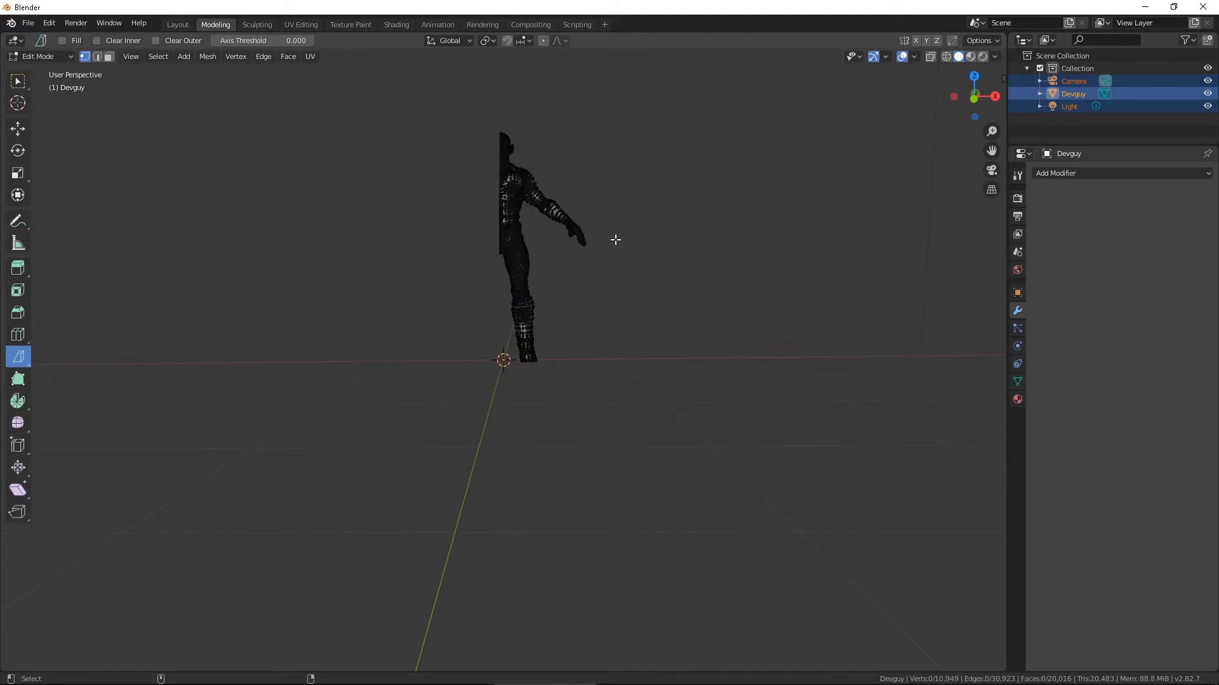
pyautogui.hotkey('ctrl', 'z')
pyautogui.hotkey('ctrl', 'z')
pyautogui.hotkey('ctrl', 'z')
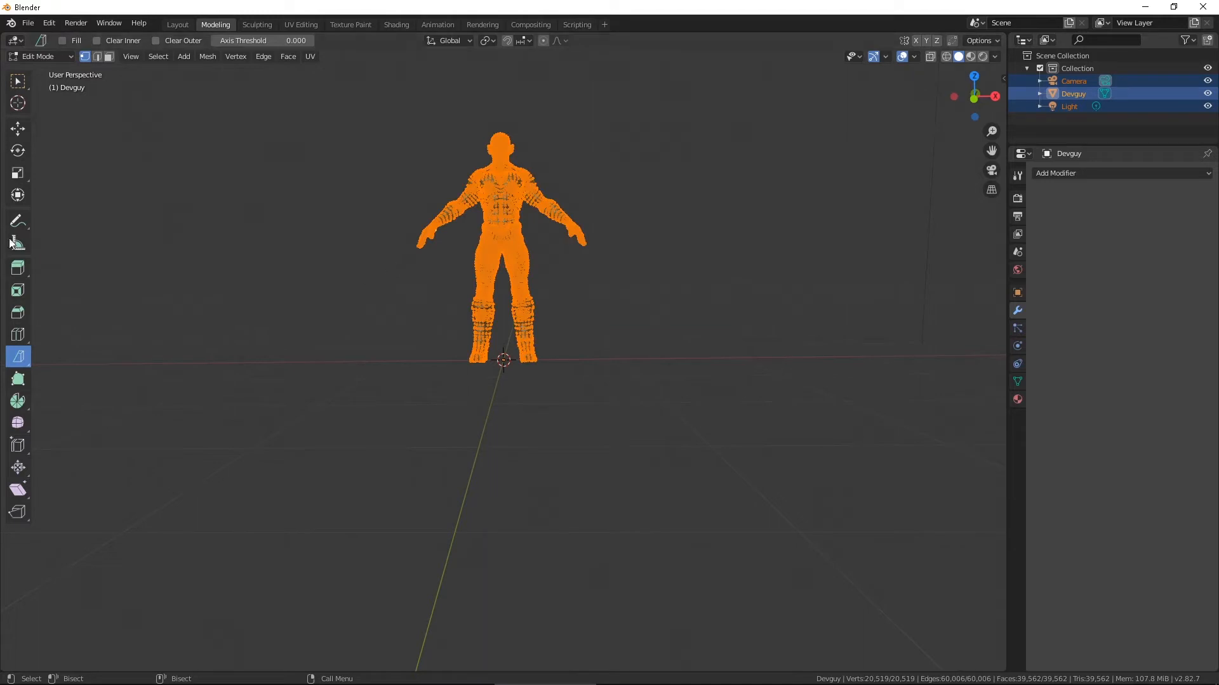
# Step: Bisect the body down its centre line, and bisect the whole mesh diagonally across the hips, clearing only the outer side above the cut
pyautogui.moveTo(497, 105); pyautogui.dragTo(500, 377)
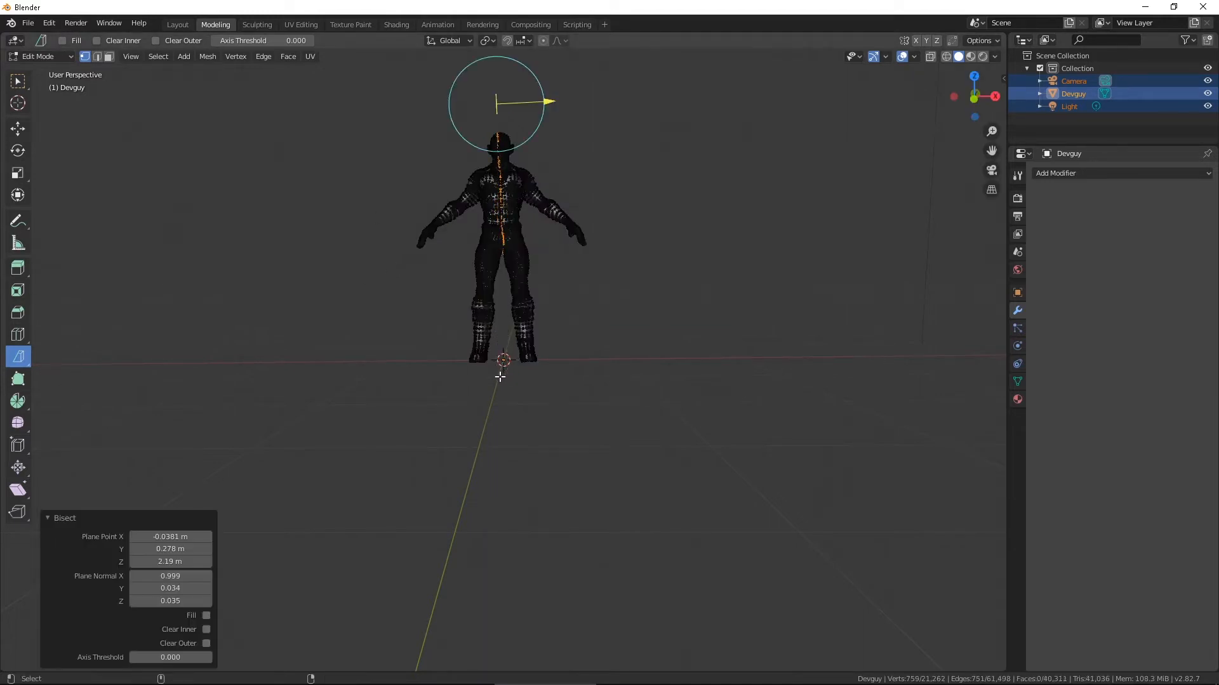
pyautogui.press('a')
pyautogui.moveTo(383, 197); pyautogui.dragTo(612, 305)
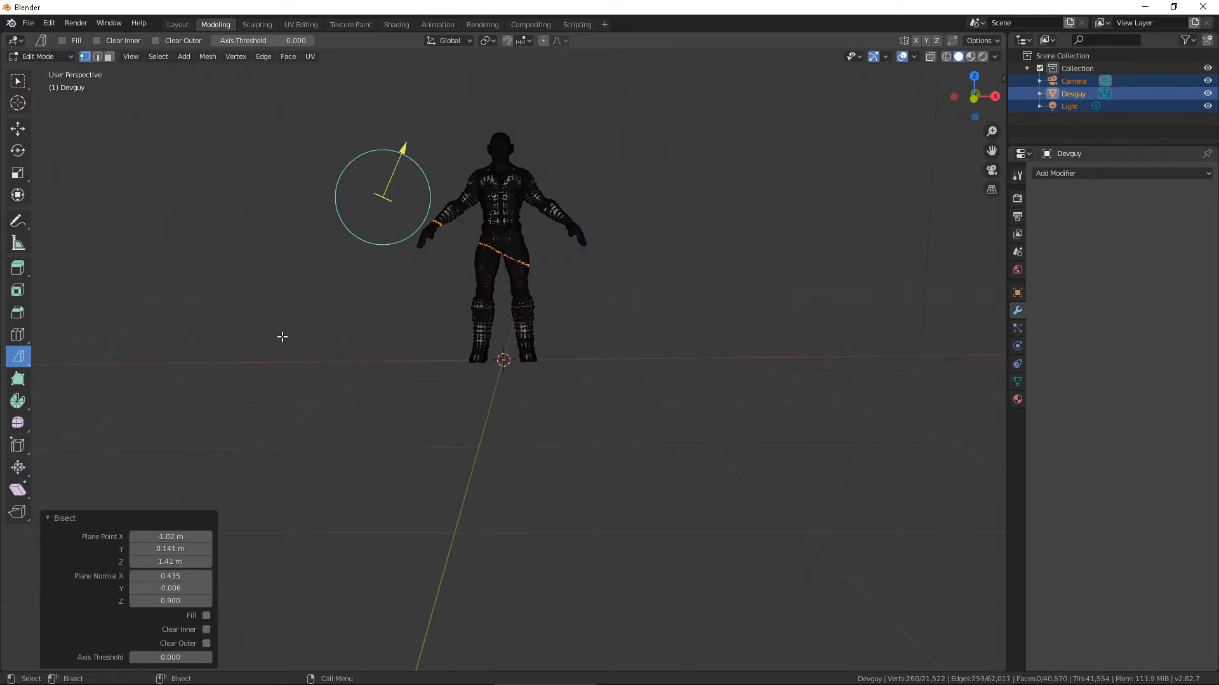
pyautogui.click(207, 630)
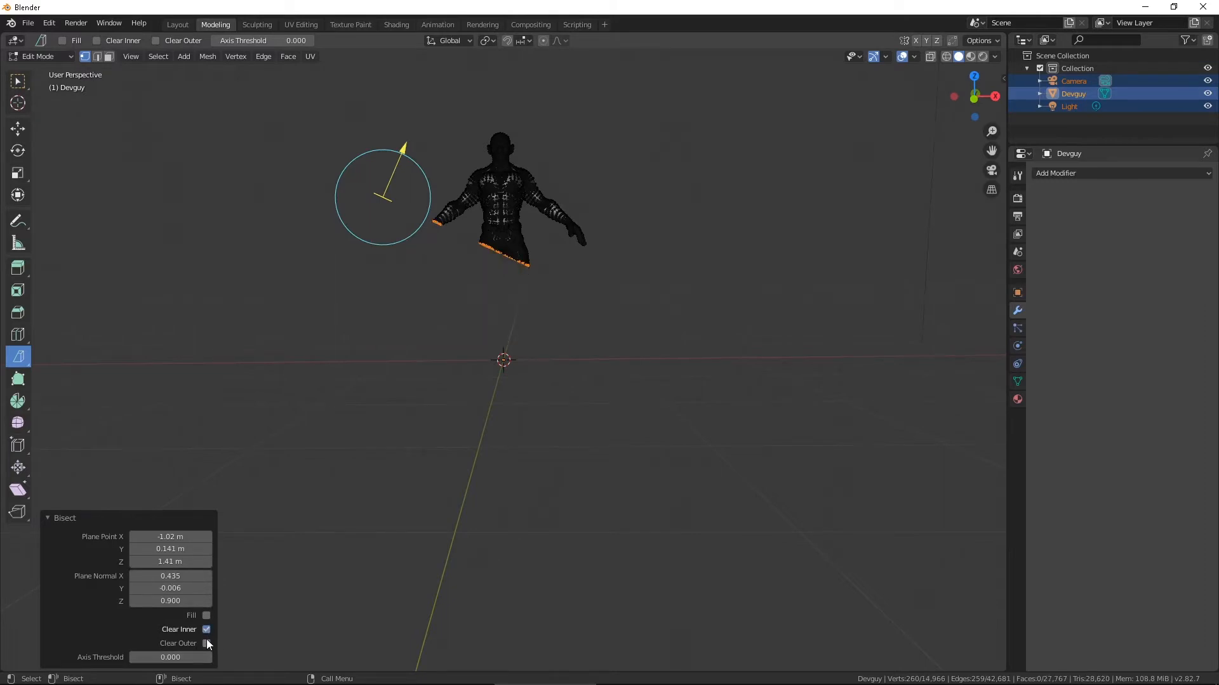
pyautogui.click(207, 643)
pyautogui.click(207, 629)
# Step: Select all remaining geometry, bisect it diagonally between the hand and the legs, and clear the outer side to remove the hand
pyautogui.moveTo(421, 337); pyautogui.dragTo(501, 193)
pyautogui.press('a')
pyautogui.moveTo(380, 345); pyautogui.dragTo(562, 135)
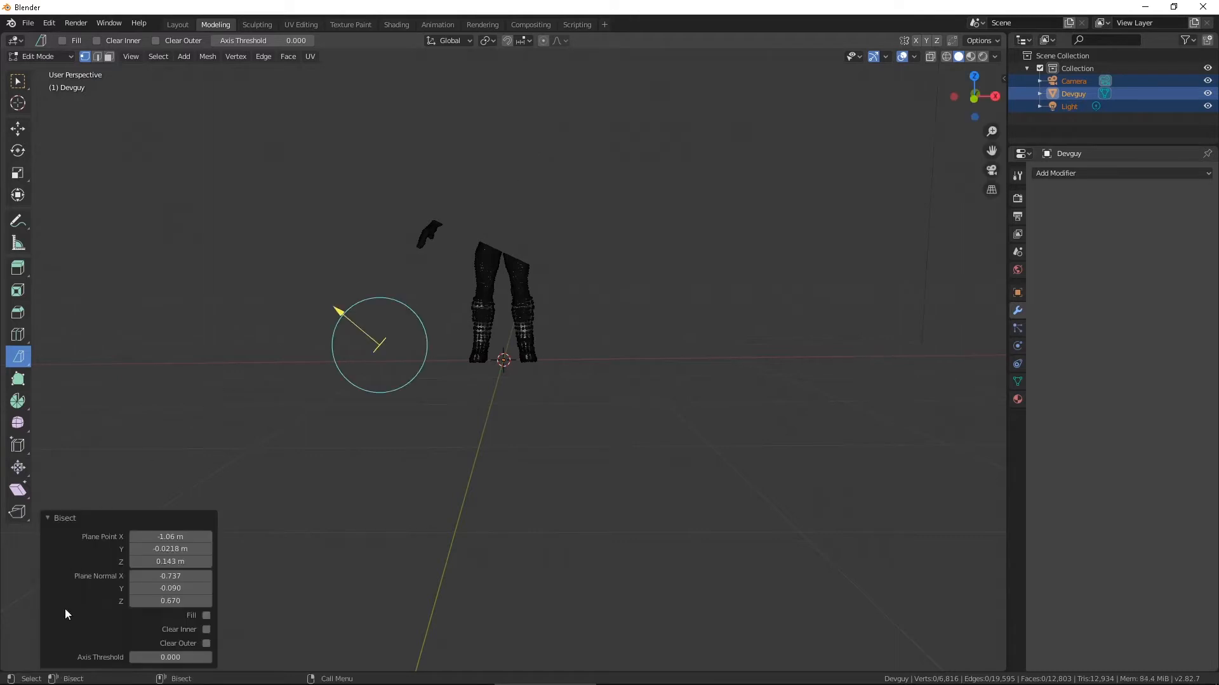
pyautogui.click(206, 643)
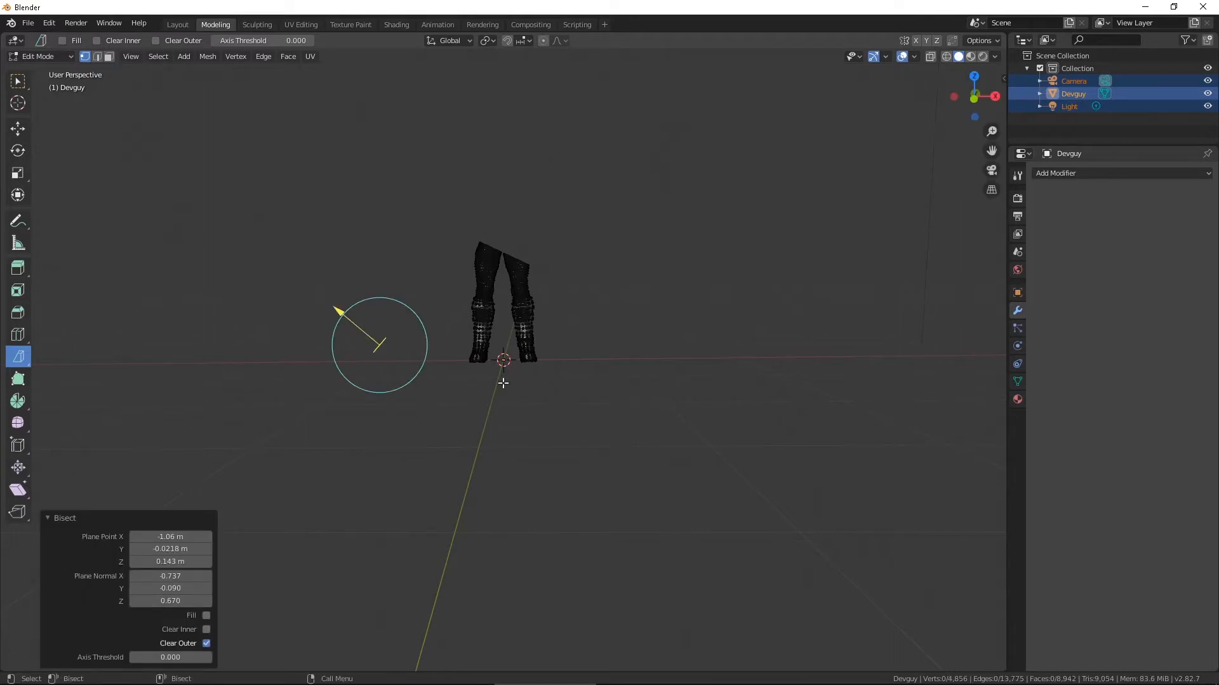
# Step: Select both legs, bisect them near-vertically through the gap between them, and clear the outer side so only the character's right leg is kept
pyautogui.moveTo(506, 231); pyautogui.dragTo(506, 308)
pyautogui.press('a')
pyautogui.moveTo(506, 230); pyautogui.dragTo(491, 429)
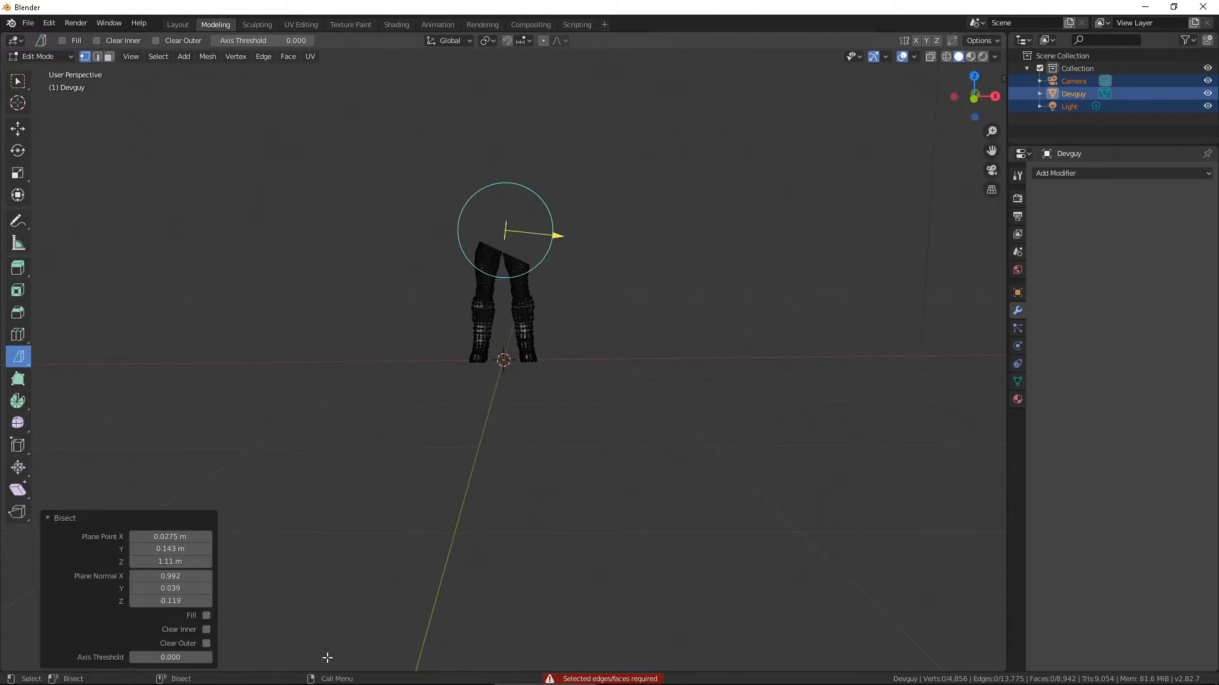
pyautogui.click(207, 630)
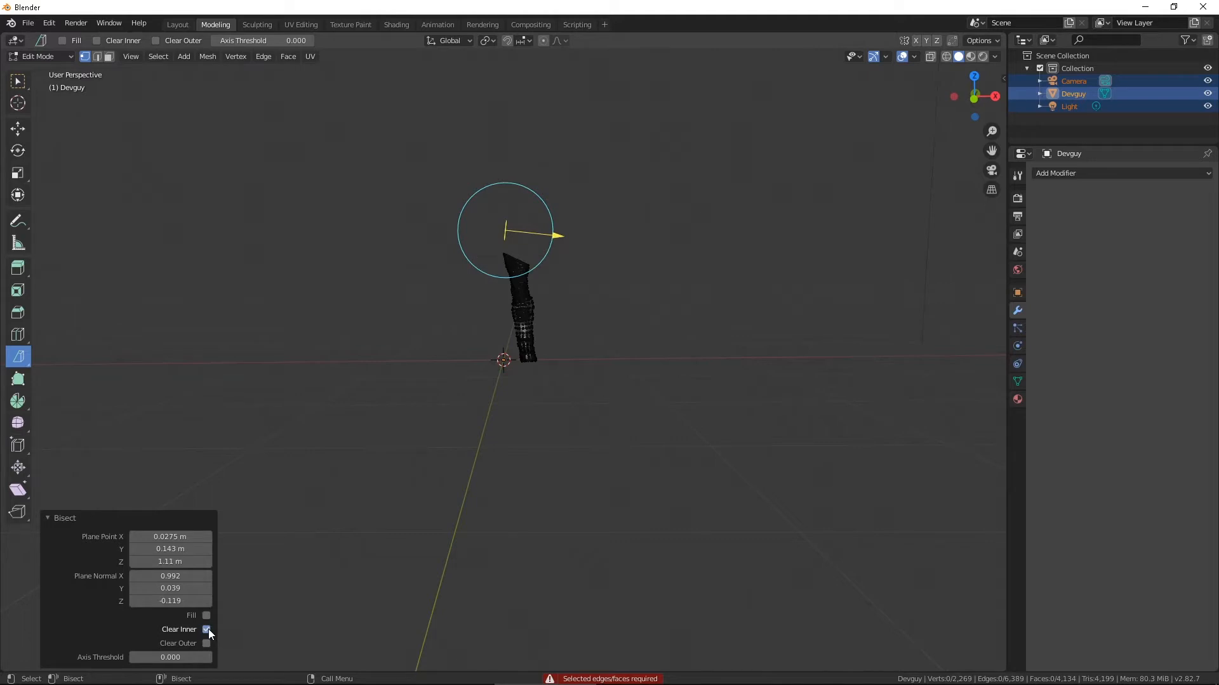
pyautogui.click(207, 630)
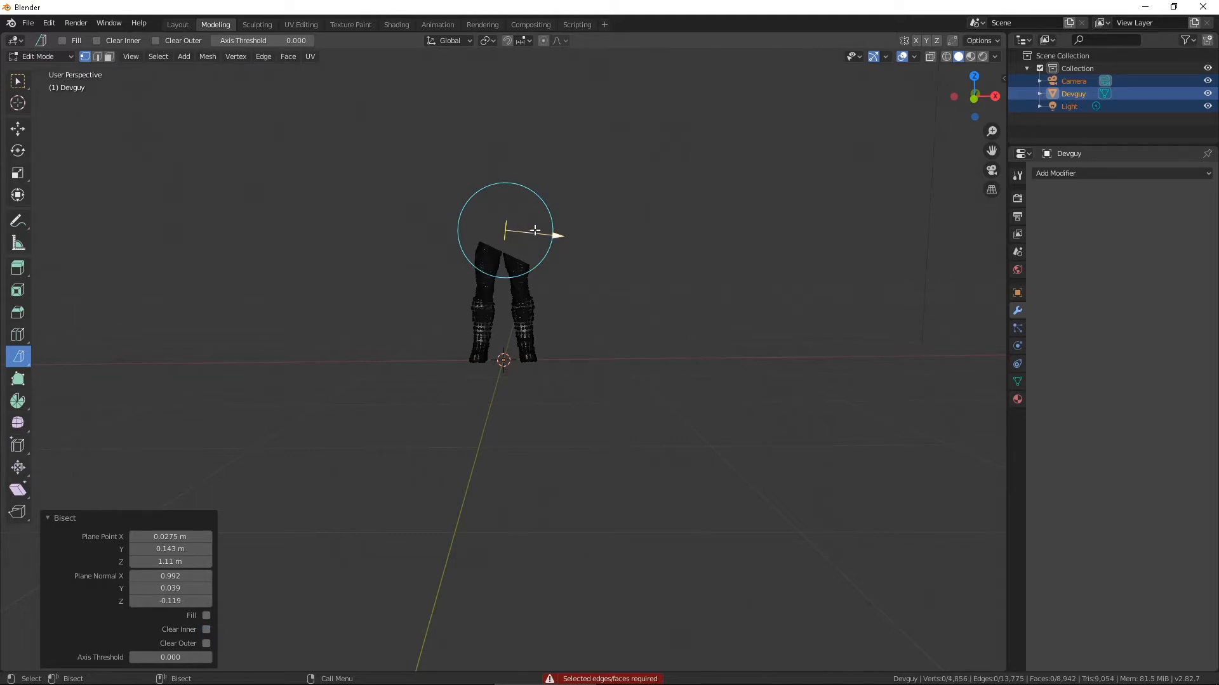
pyautogui.click(207, 642)
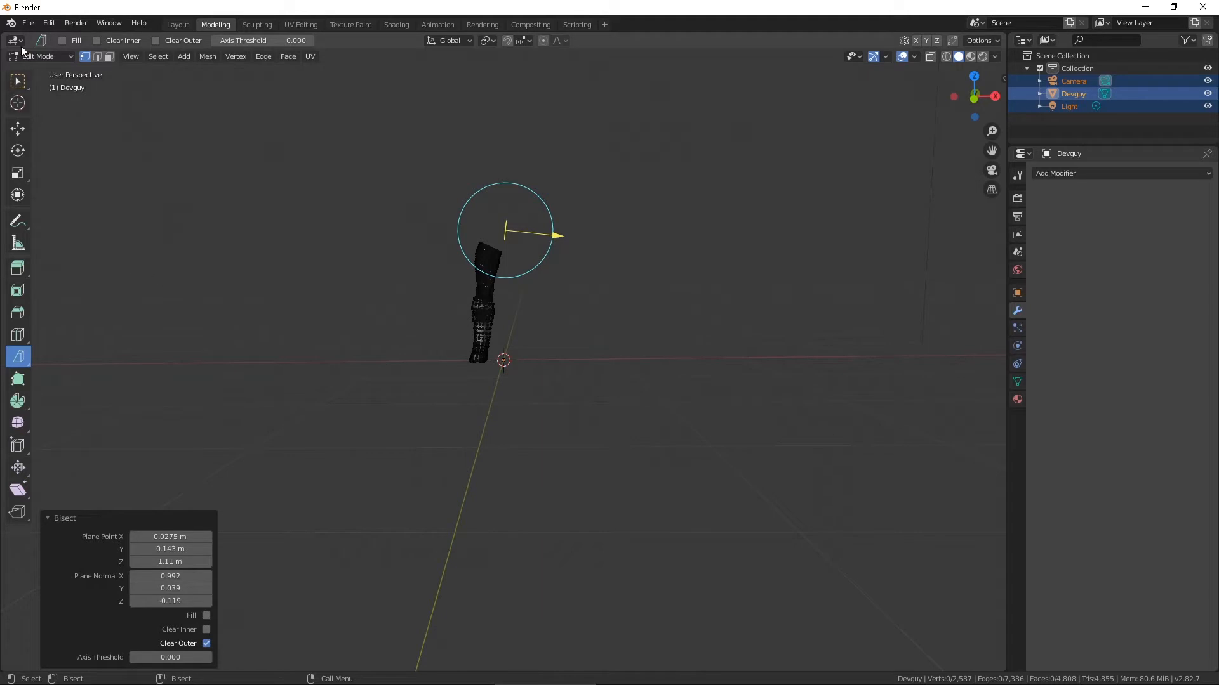
# Step: Export the remaining right leg as RL_Full.fbx into the BitandBobs folder with the default FBX settings
pyautogui.click(28, 23)
pyautogui.moveTo(64, 208)
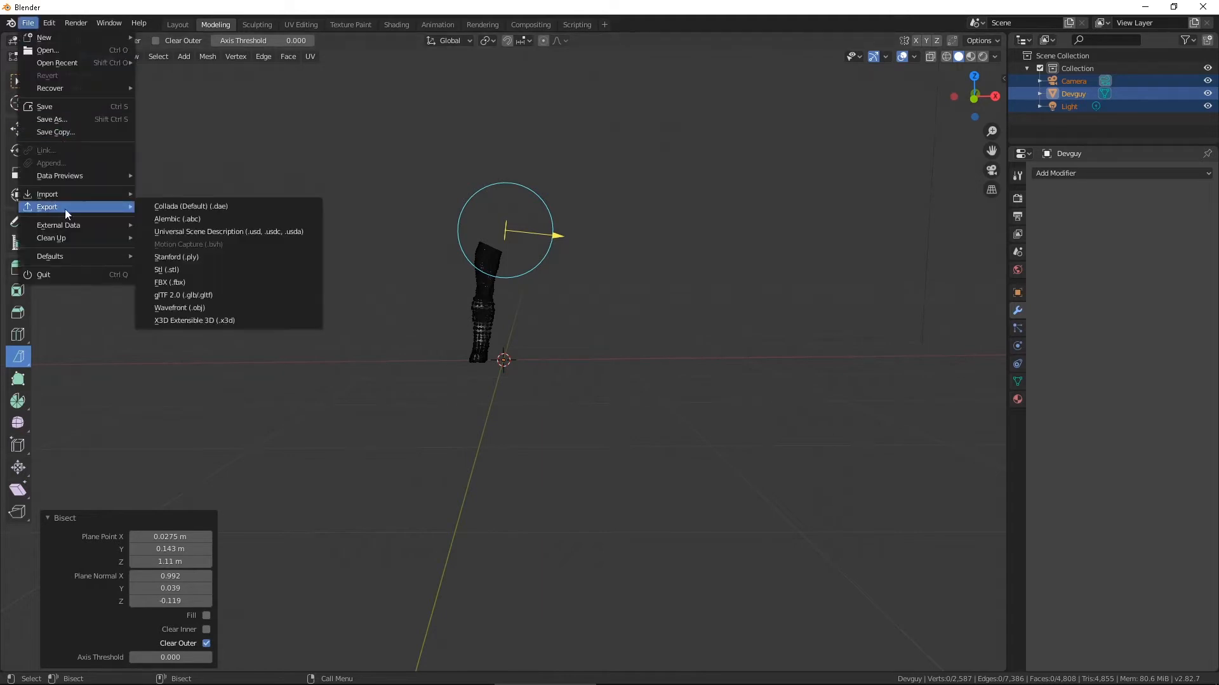
pyautogui.click(185, 284)
pyautogui.click(489, 550)
pyautogui.click(466, 547)
pyautogui.click(455, 548)
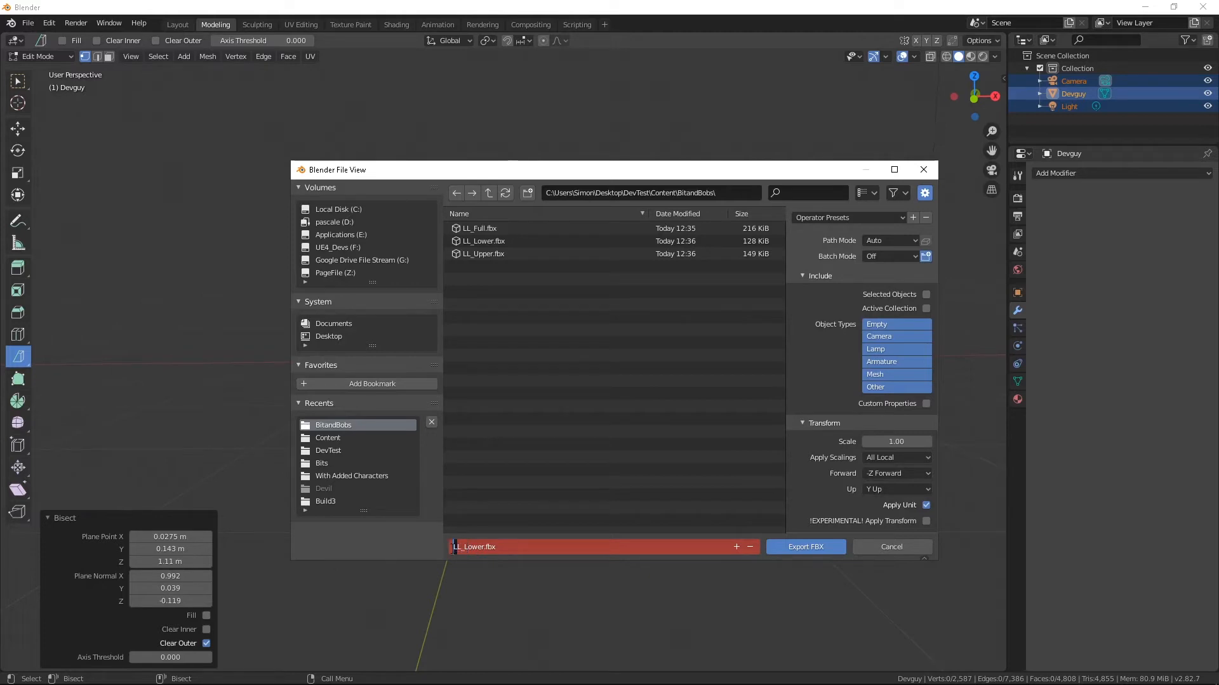
pyautogui.write('R')
pyautogui.doubleClick(478, 548)
pyautogui.click(478, 548)
pyautogui.moveTo(466, 548); pyautogui.dragTo(485, 548)
pyautogui.write('Full')
pyautogui.click(820, 552)
pyautogui.click(817, 551)
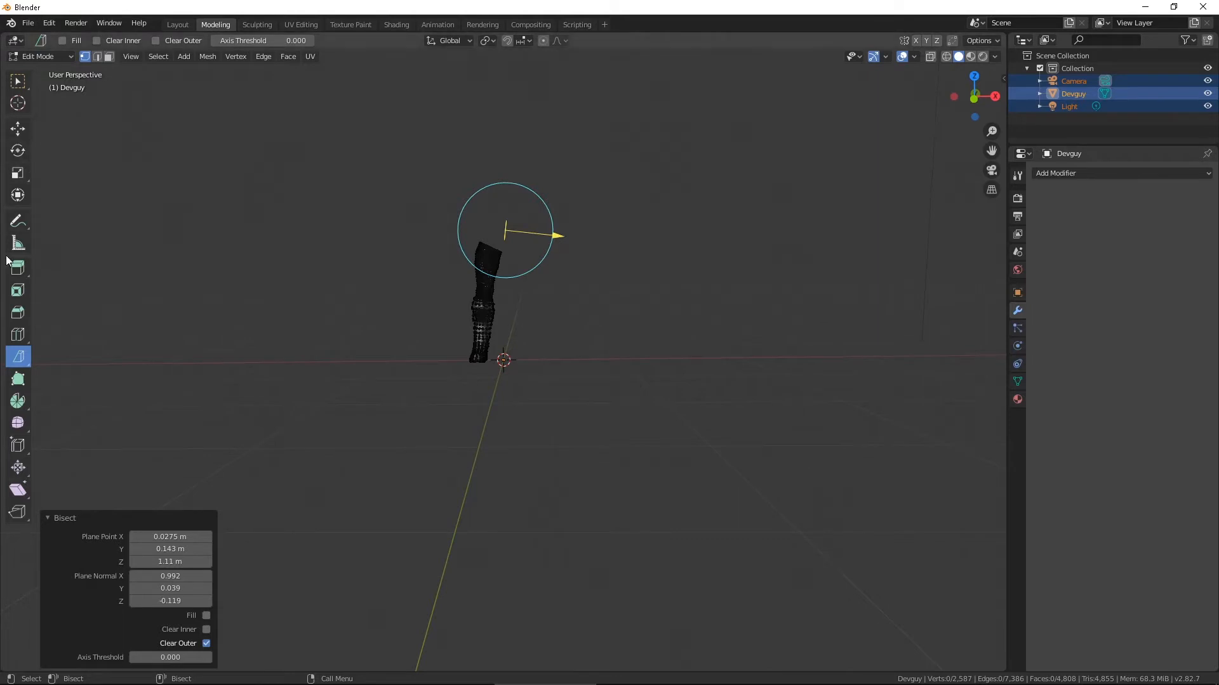
# Step: Select the whole leg, bisect it nearly horizontally just above the knee, and clear the inner side to keep the upper leg
pyautogui.click(400, 292)
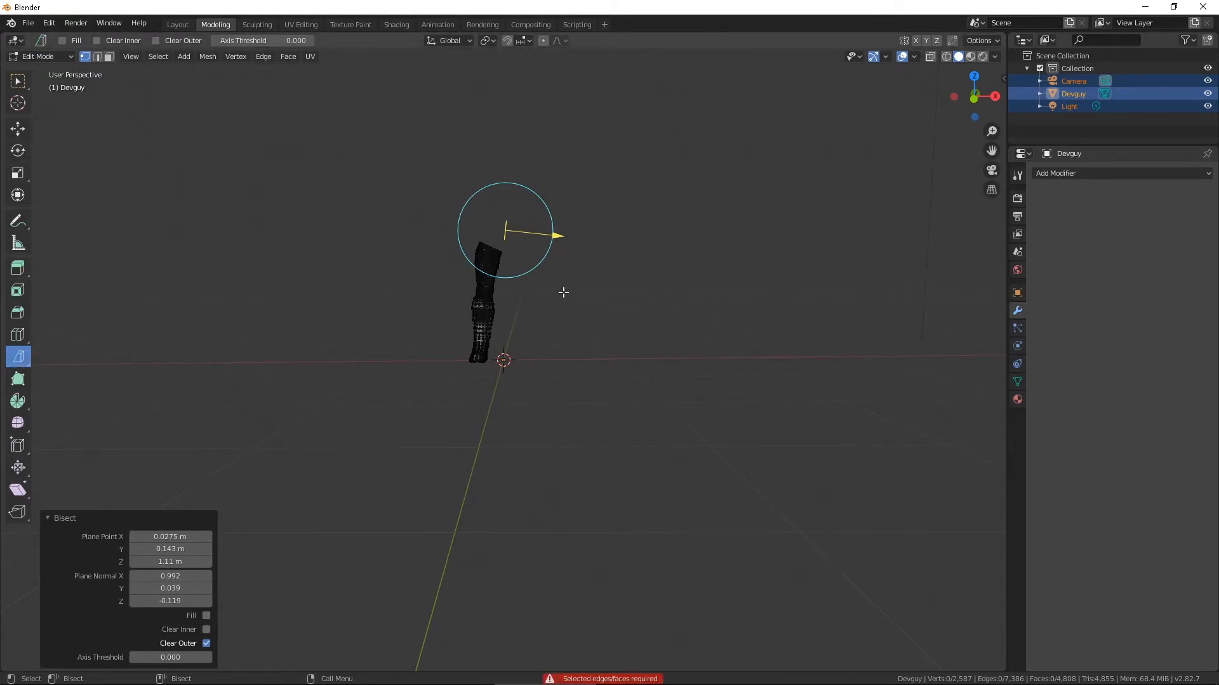
pyautogui.press('a')
pyautogui.moveTo(386, 289); pyautogui.dragTo(650, 310)
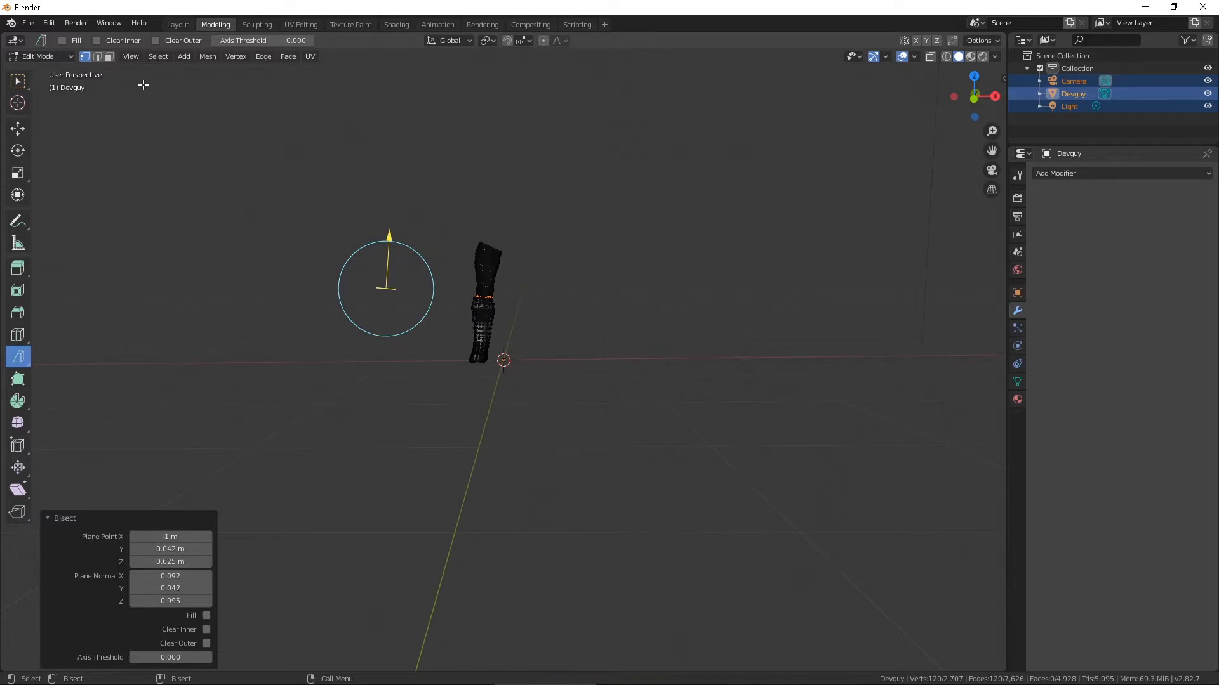
pyautogui.click(30, 23)
pyautogui.moveTo(59, 210)
pyautogui.click(206, 630)
# Step: Export the upper part of the right leg as RL_Upper.fbx into the BitandBobs folder
pyautogui.click(27, 23)
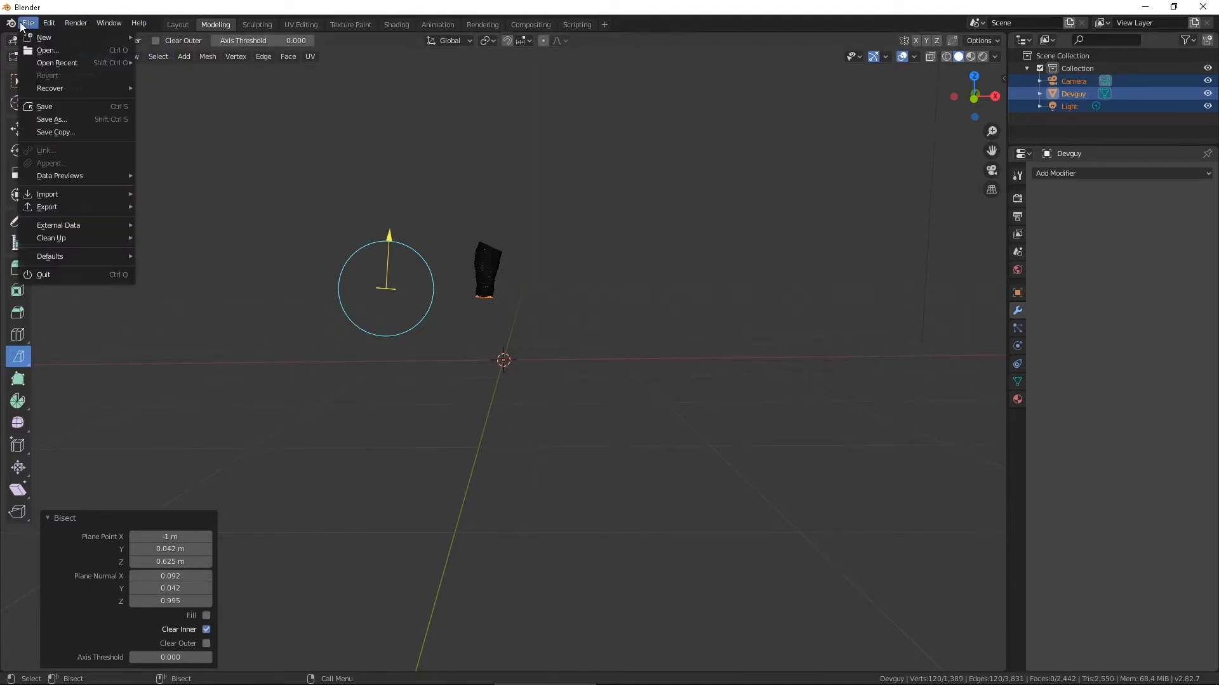
pyautogui.moveTo(56, 210)
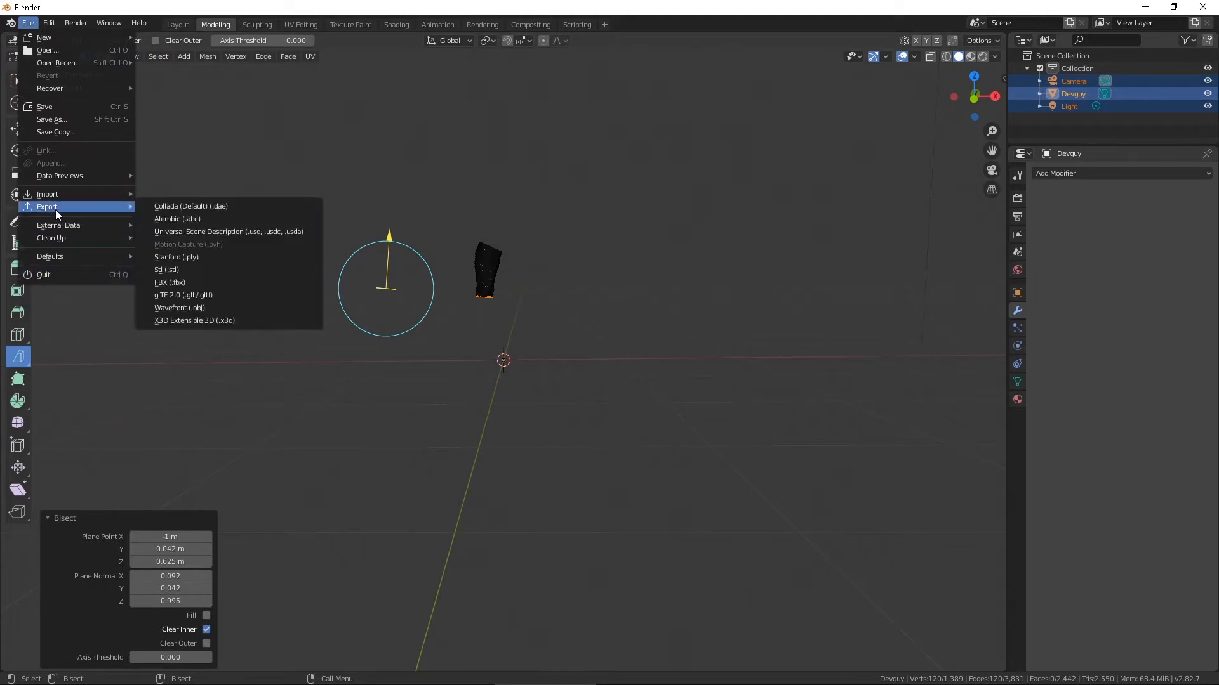
pyautogui.click(220, 283)
pyautogui.click(484, 550)
pyautogui.click(467, 550)
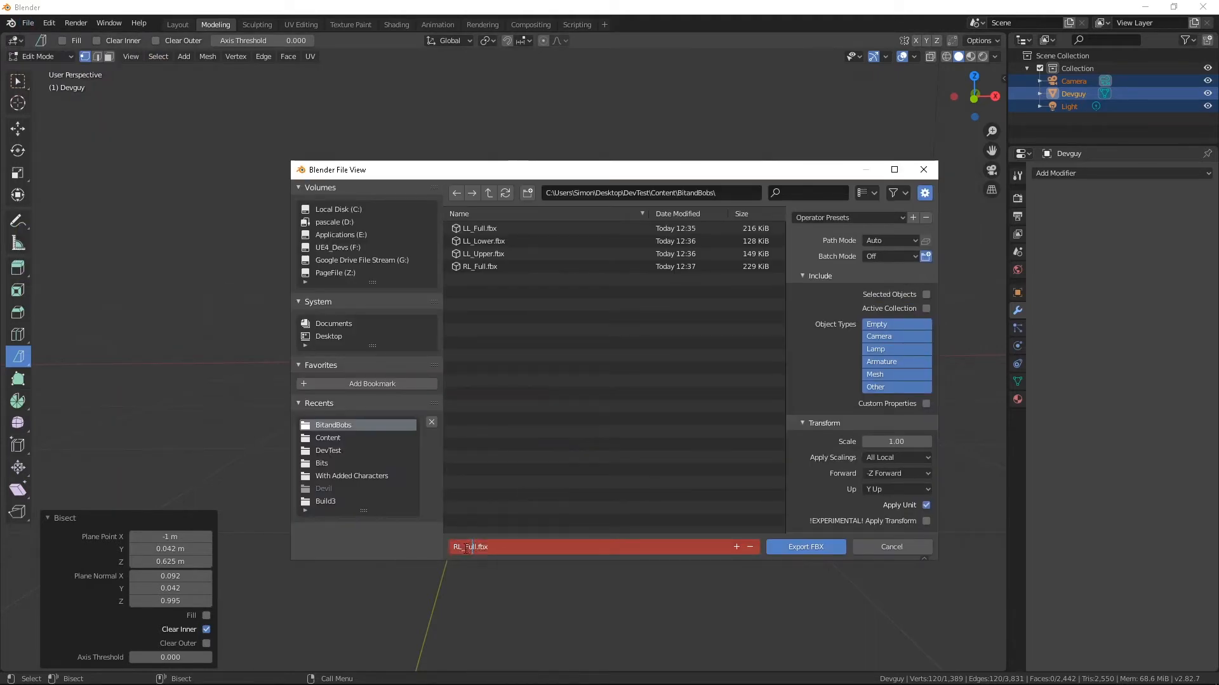
pyautogui.moveTo(465, 551); pyautogui.dragTo(478, 550)
pyautogui.write('Upper')
pyautogui.press('Return')
pyautogui.click(795, 547)
# Step: Switch the knee bisect to clear only the outer side so the lower part of the right leg is kept
pyautogui.click(206, 644)
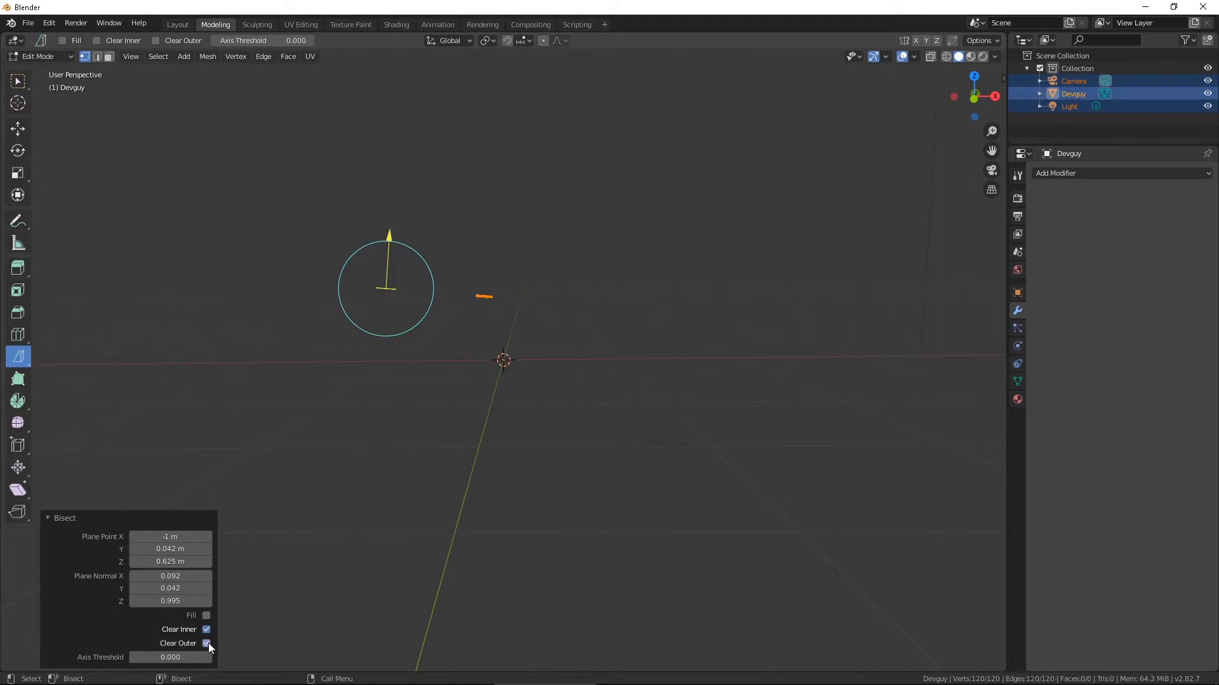
pyautogui.click(207, 630)
pyautogui.click(34, 25)
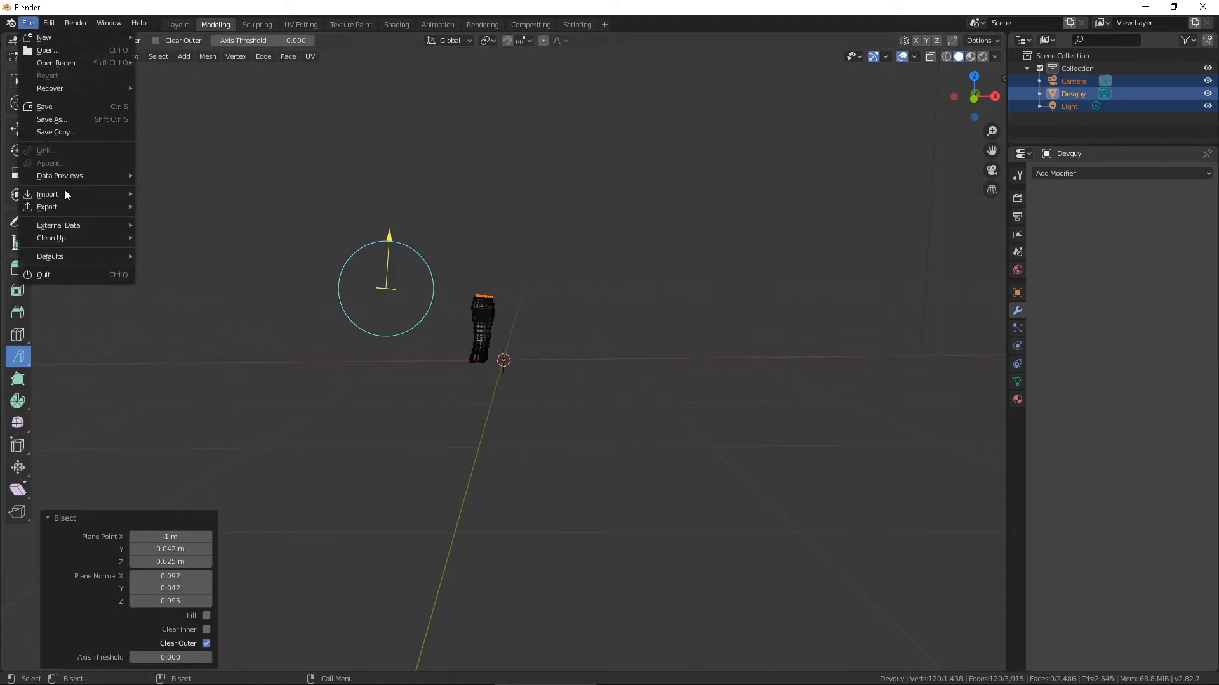
pyautogui.moveTo(66, 196)
pyautogui.click(181, 270)
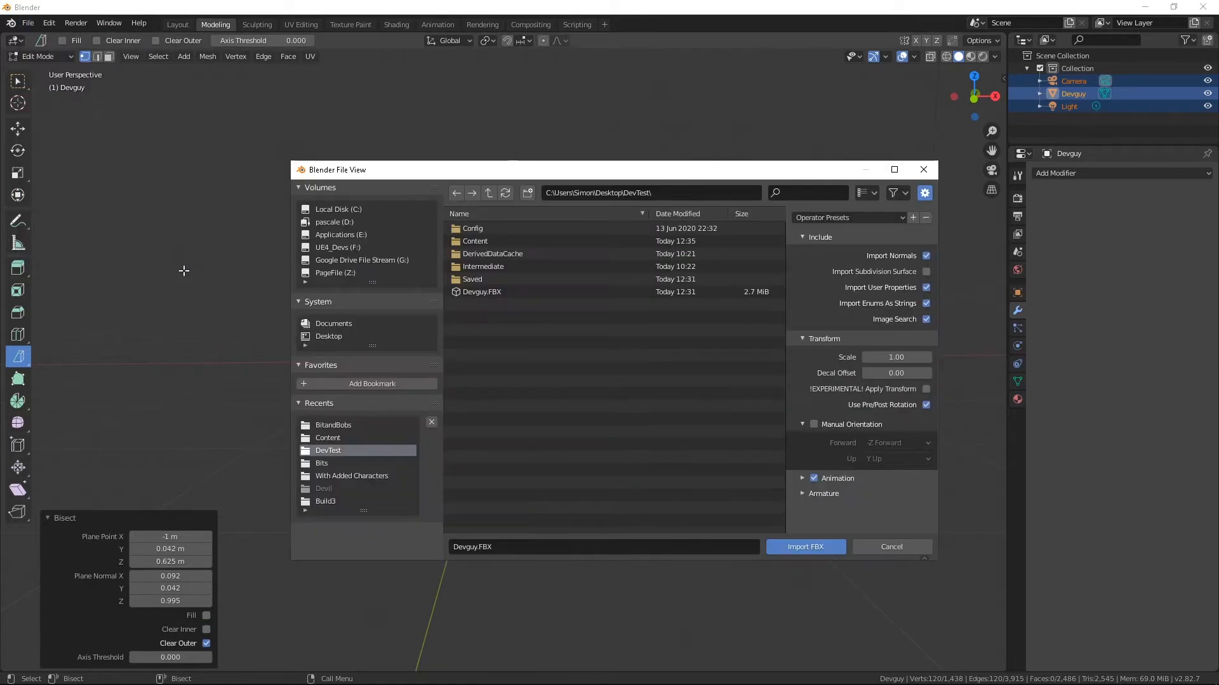
pyautogui.click(889, 544)
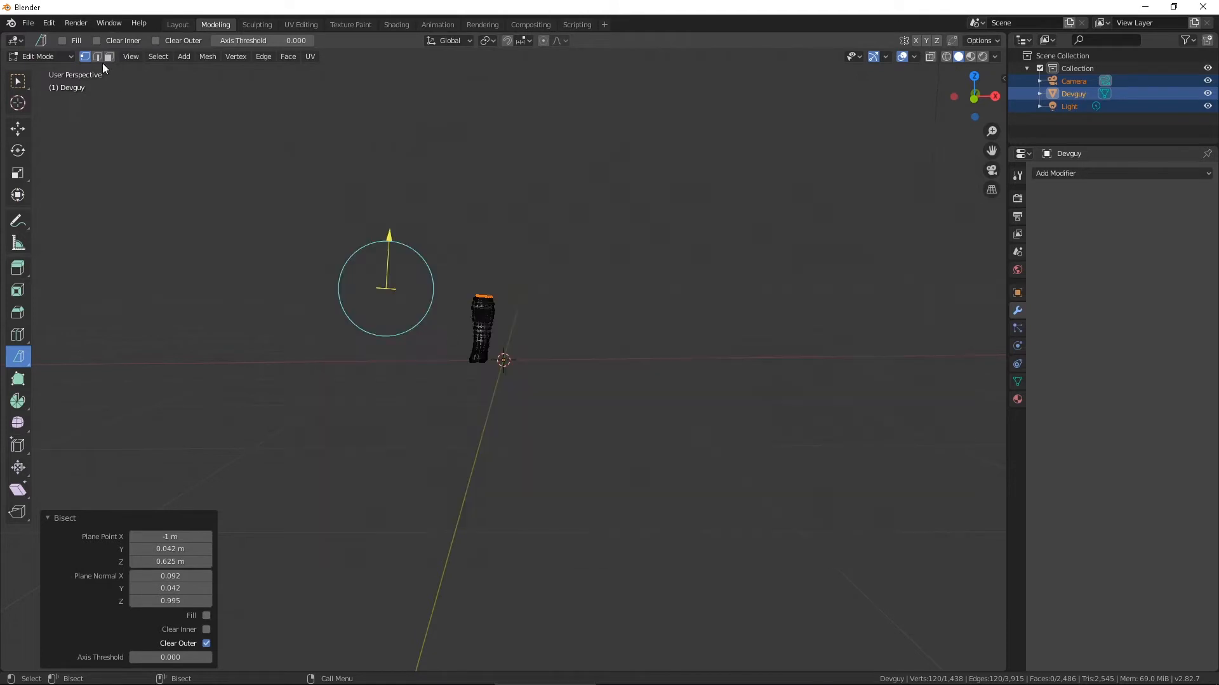
# Step: Export the lower part of the right leg as RL_Lower.fbx into the BitandBobs folder
pyautogui.click(28, 23)
pyautogui.moveTo(49, 208)
pyautogui.click(200, 281)
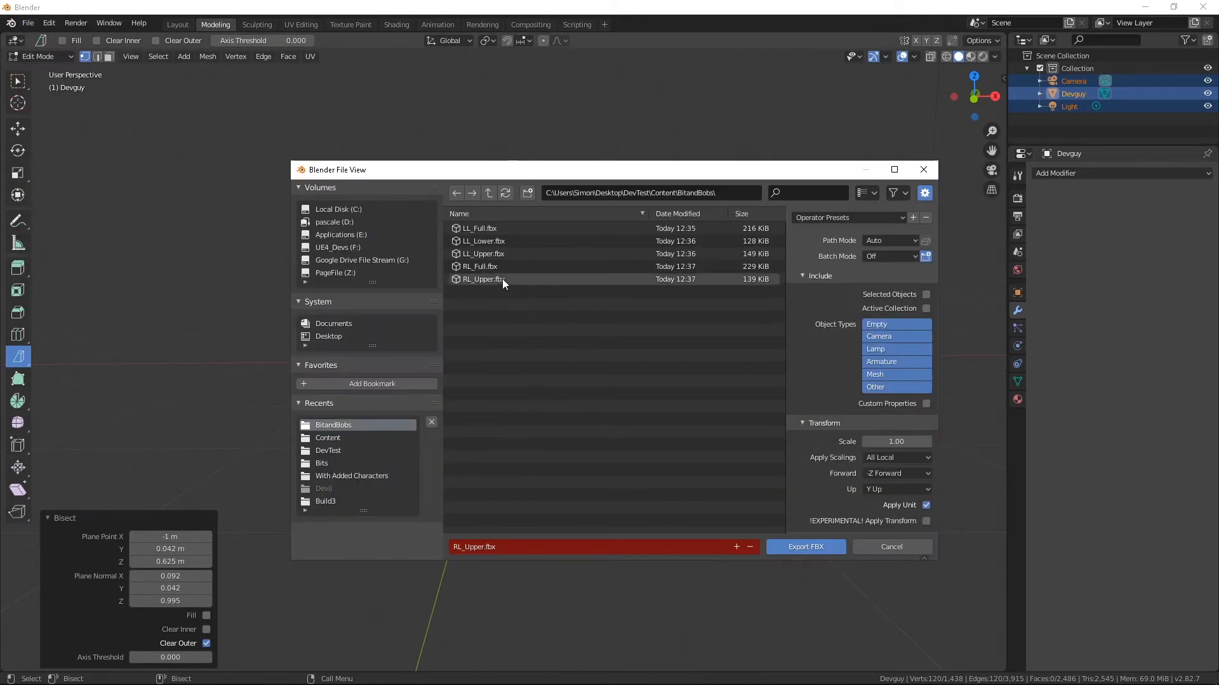
pyautogui.moveTo(465, 547); pyautogui.dragTo(486, 547)
pyautogui.write('Lowew')
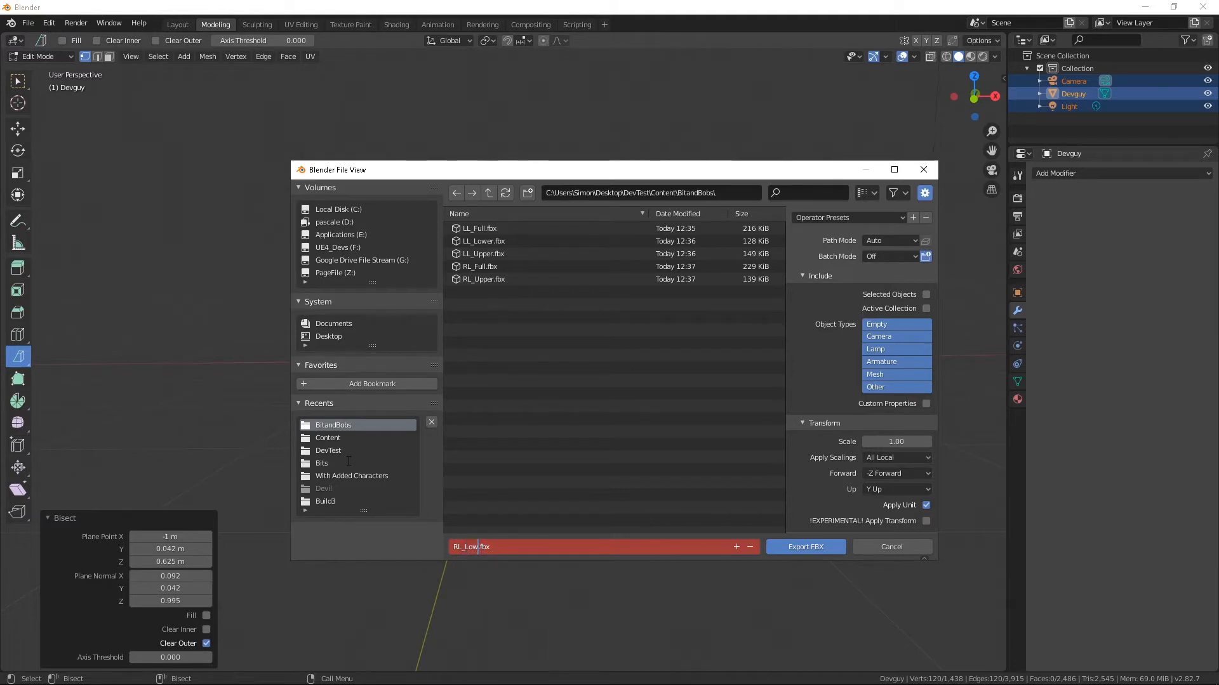
pyautogui.press('BackSpace')
pyautogui.write('r')
pyautogui.click(805, 546)
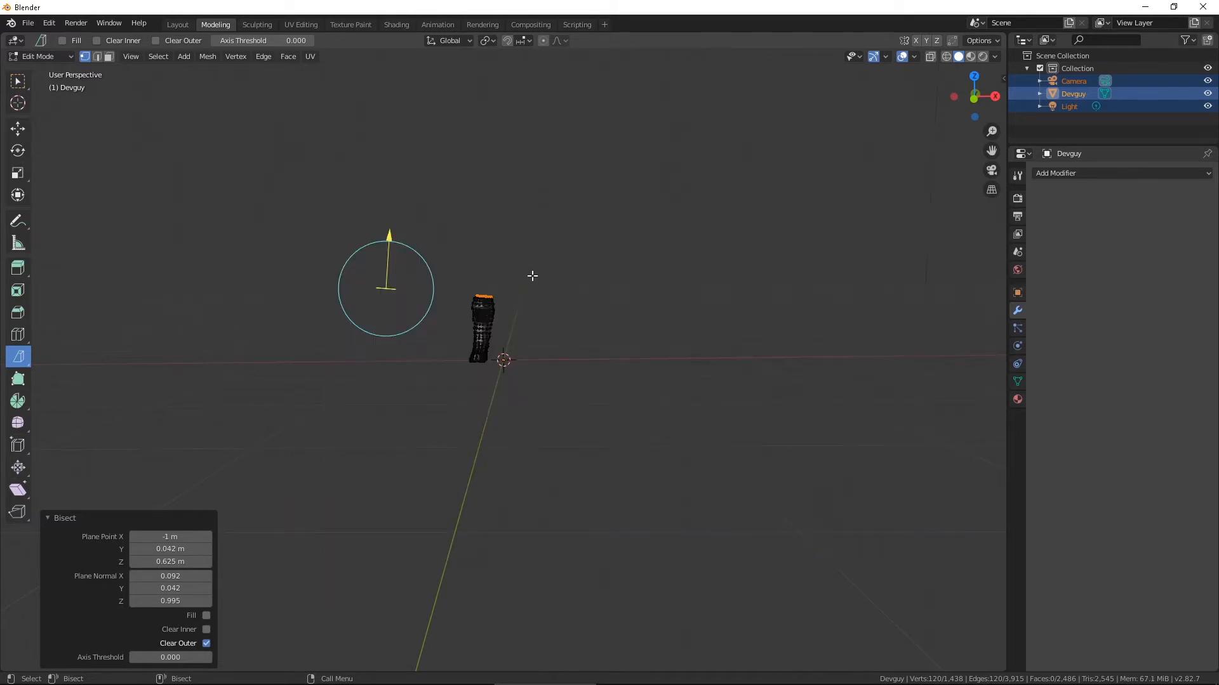
# Step: Undo the leg cuts and the diagonal torso cut to restore the whole, fully selected body, and make the Bisect tool active
pyautogui.hotkey('ctrl', 'z')
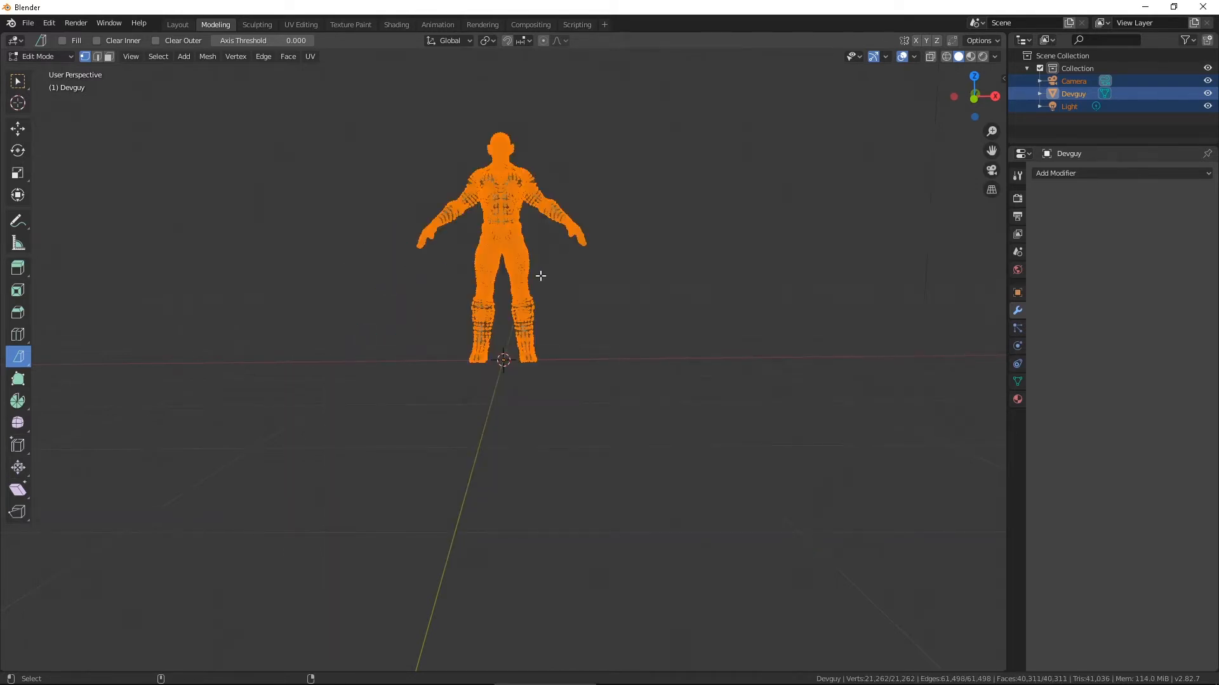
pyautogui.hotkey('ctrl', 'shift', 'z')
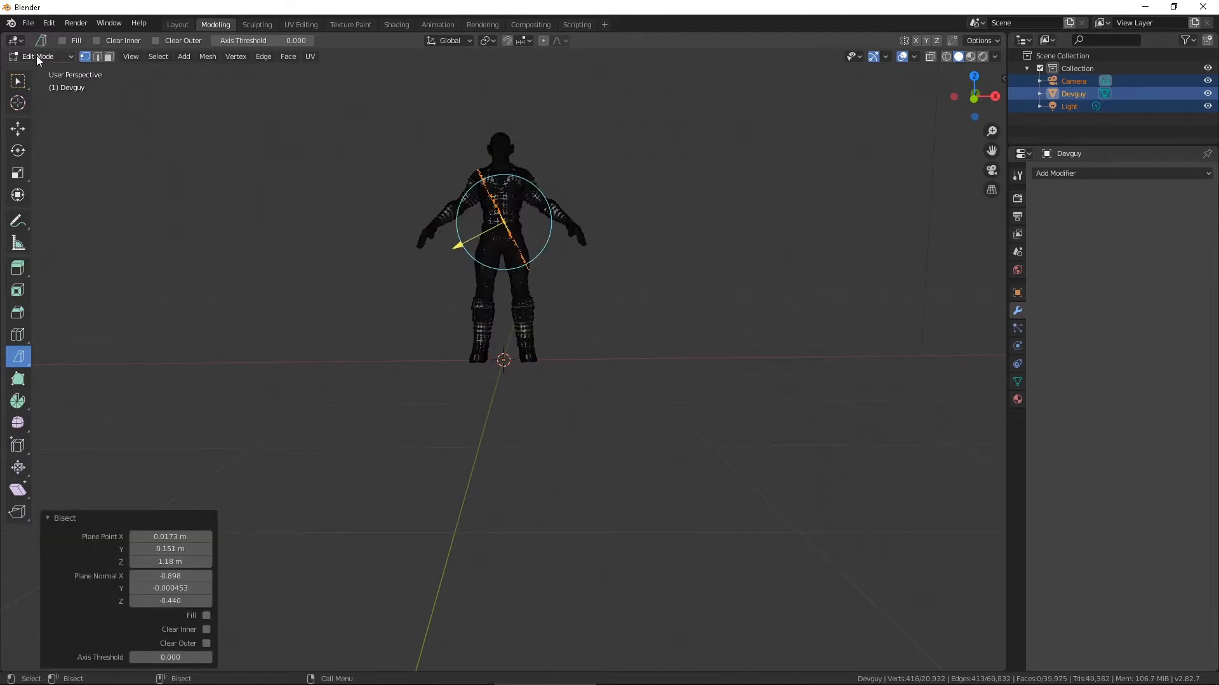
pyautogui.click(18, 80)
pyautogui.hotkey('ctrl', 'z')
pyautogui.click(18, 356)
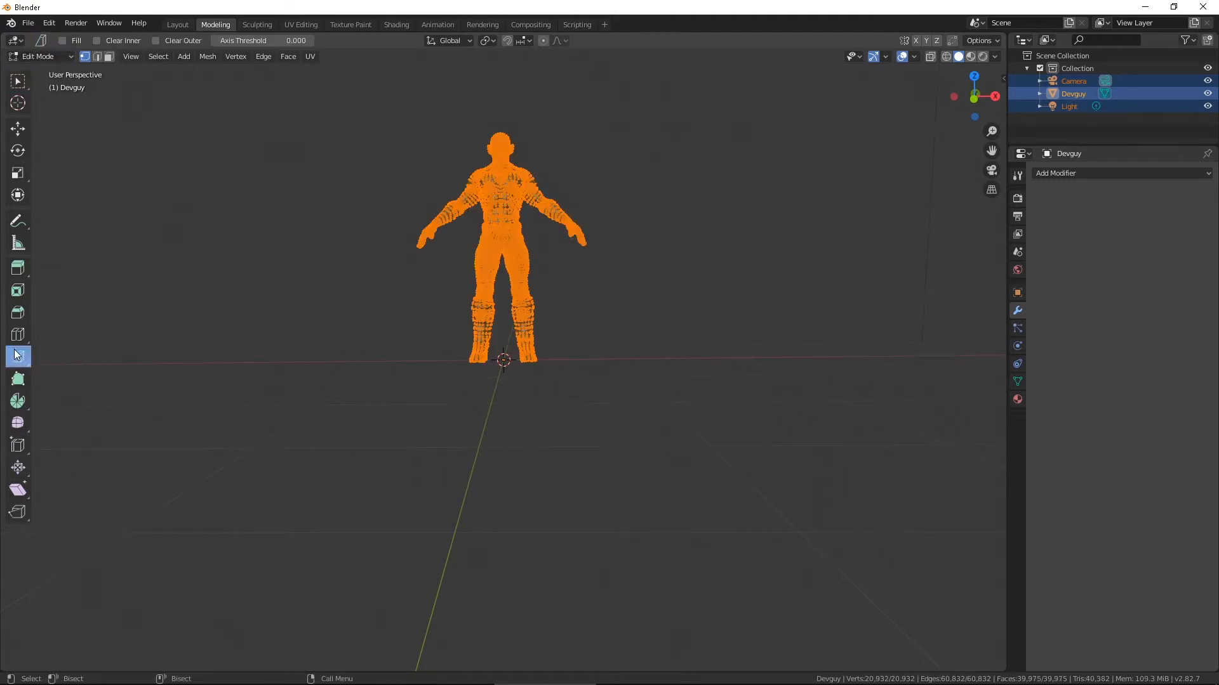
# Step: Bisect the body nearly horizontally across the neck, with the plane point at about Z 1.71 m, and clear the inner side to keep the head
pyautogui.moveTo(448, 160); pyautogui.dragTo(616, 167)
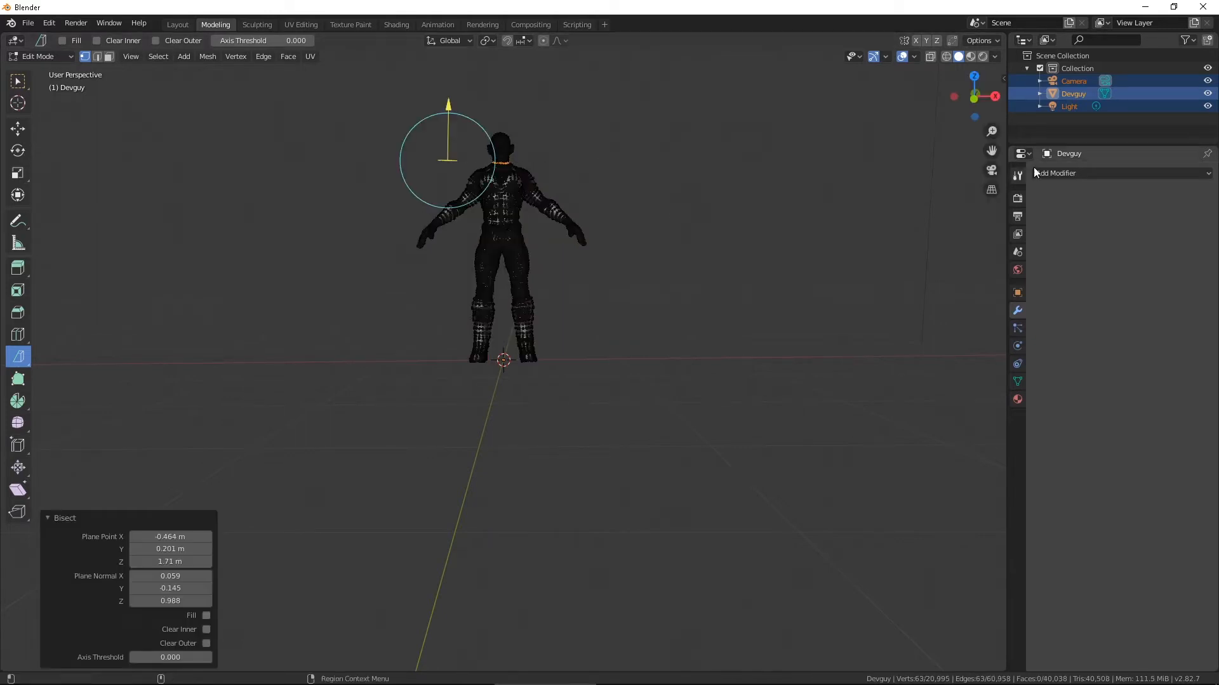
pyautogui.moveTo(973, 96)
pyautogui.mouseDown()
pyautogui.moveTo(914, 102)
pyautogui.moveTo(971, 101)
pyautogui.moveTo(955, 109)
pyautogui.moveTo(977, 97)
pyautogui.mouseUp()
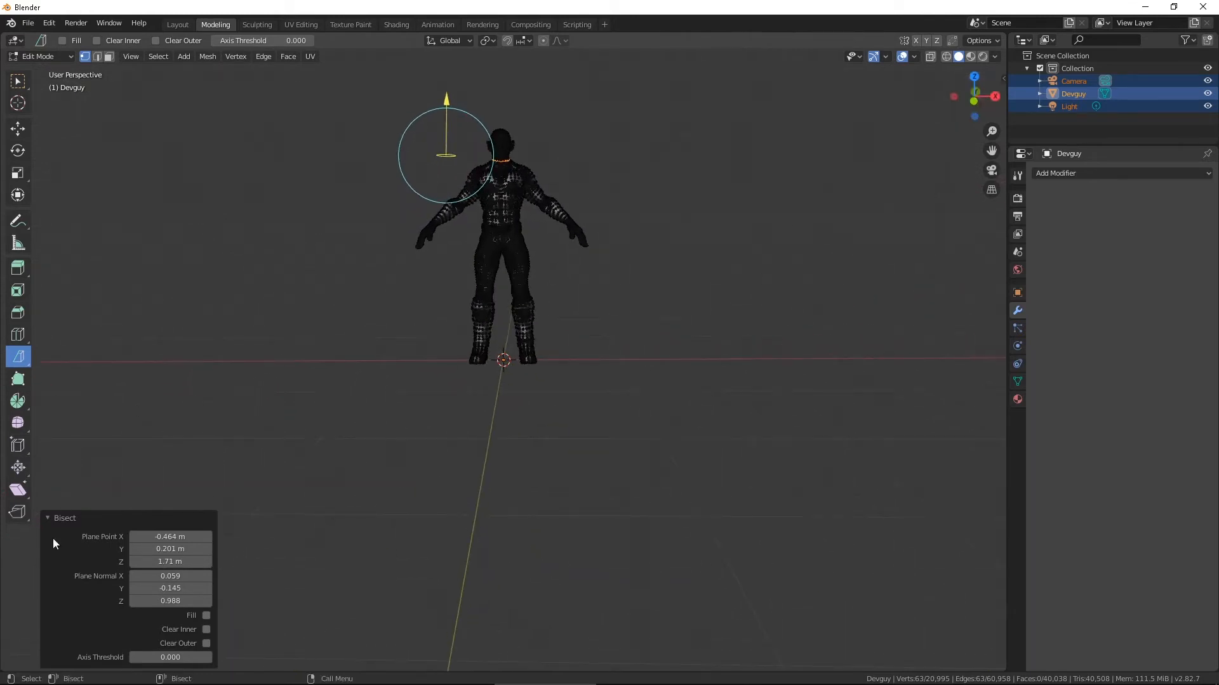
pyautogui.click(207, 630)
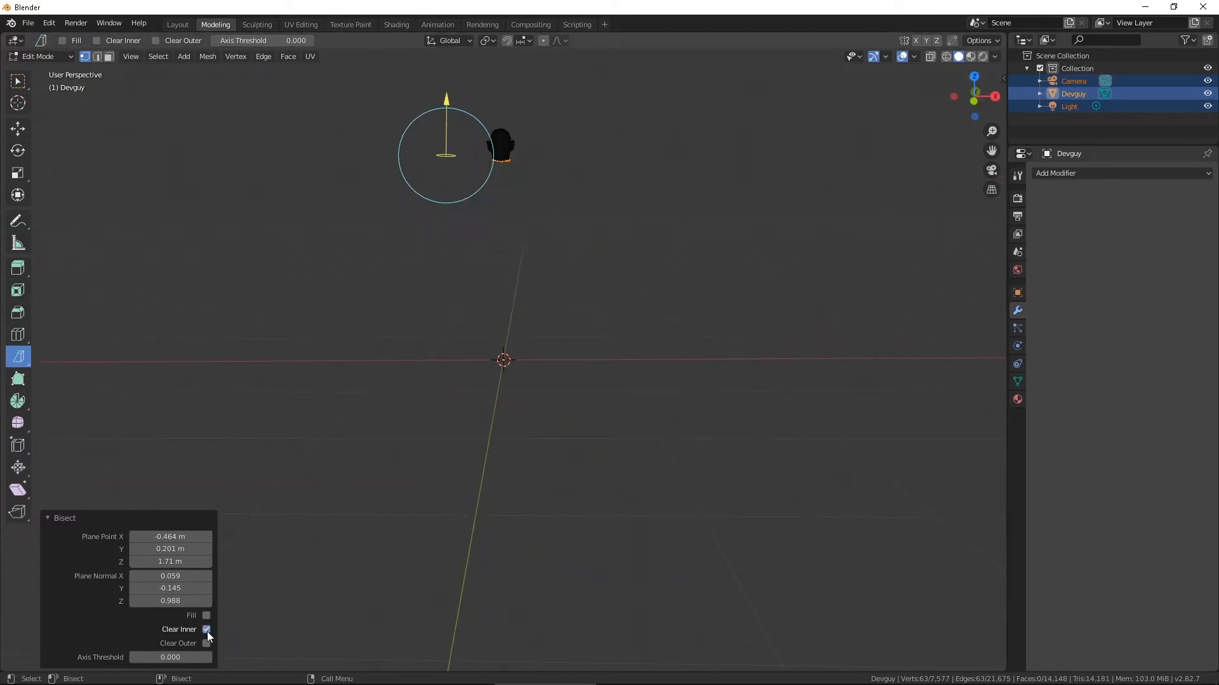
# Step: Export the head as Head.fbx into the BitandBobs folder
pyautogui.click(28, 23)
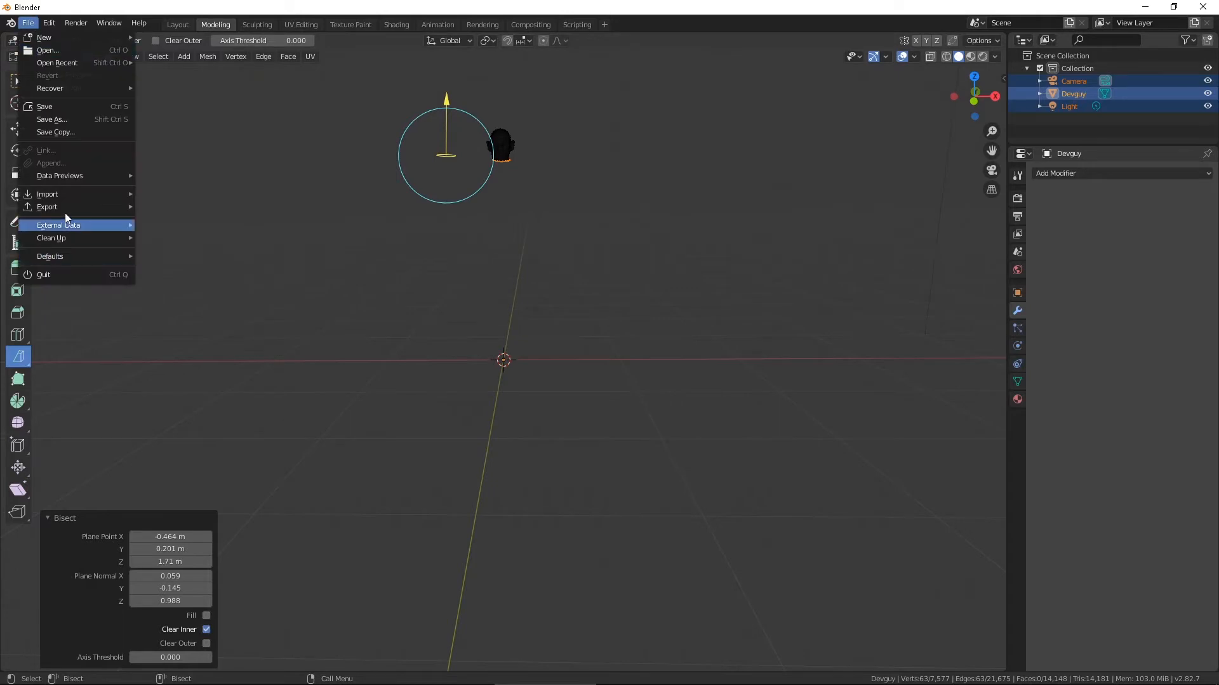
pyautogui.moveTo(63, 210)
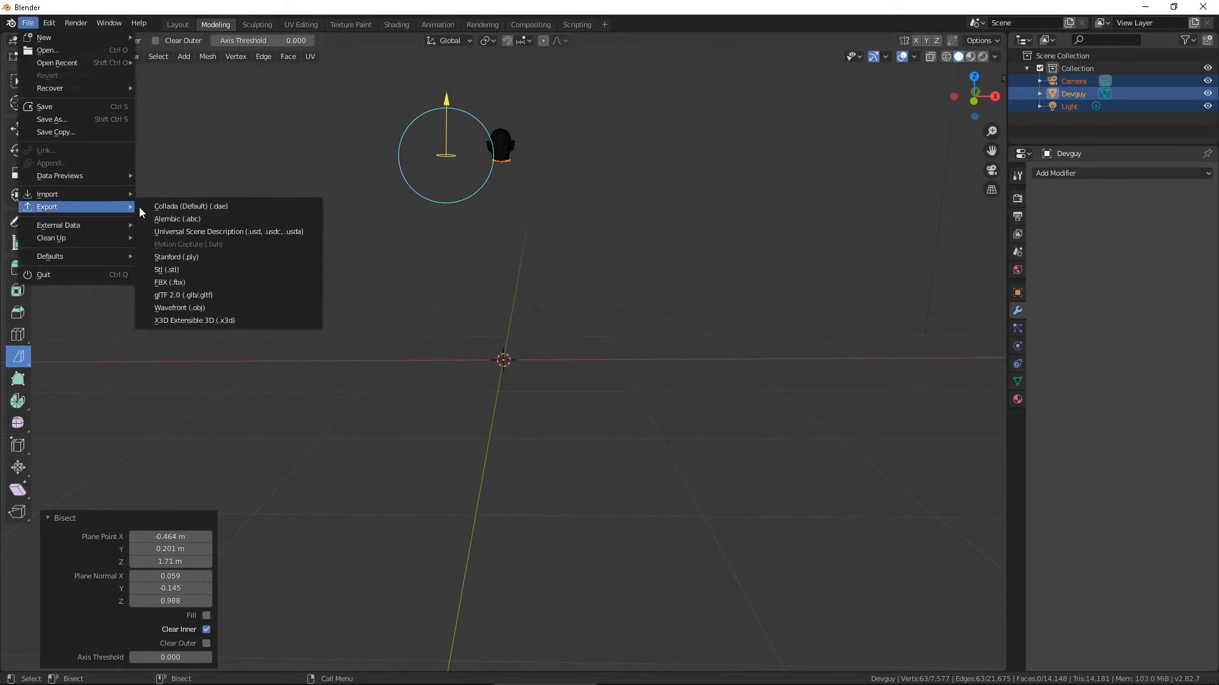
pyautogui.click(183, 283)
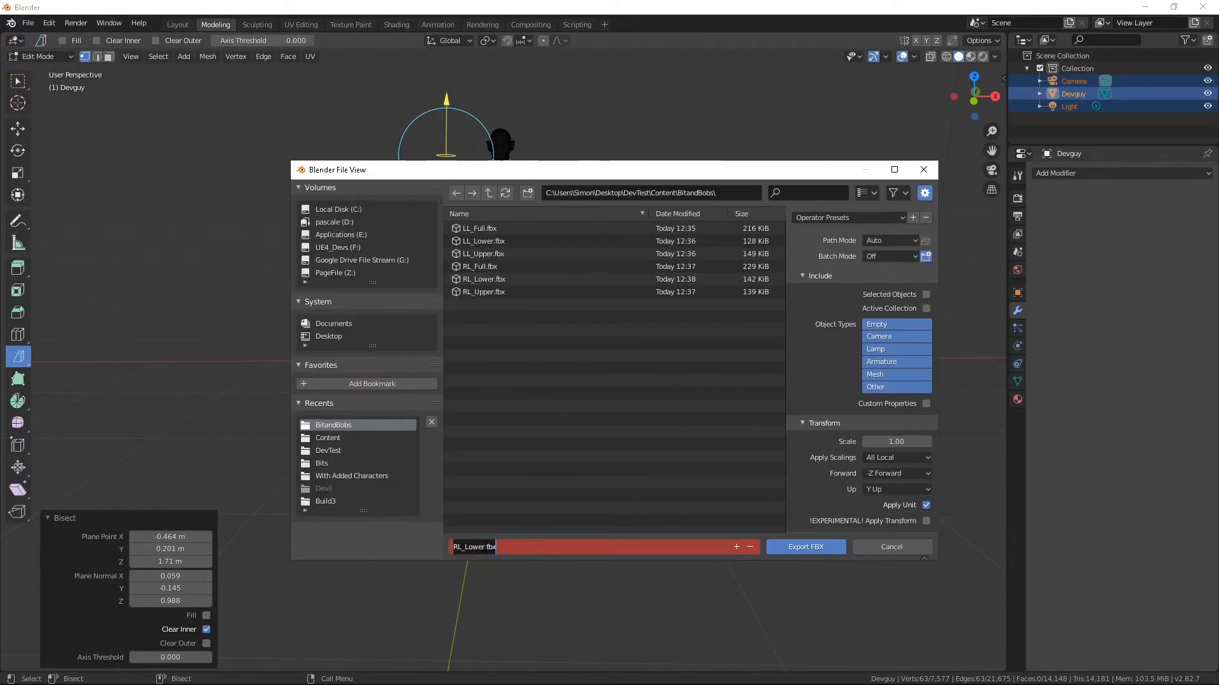
pyautogui.moveTo(466, 547); pyautogui.dragTo(485, 547)
pyautogui.press('BackSpace')
pyautogui.press('BackSpace')
pyautogui.press('BackSpace')
pyautogui.press('BackSpace')
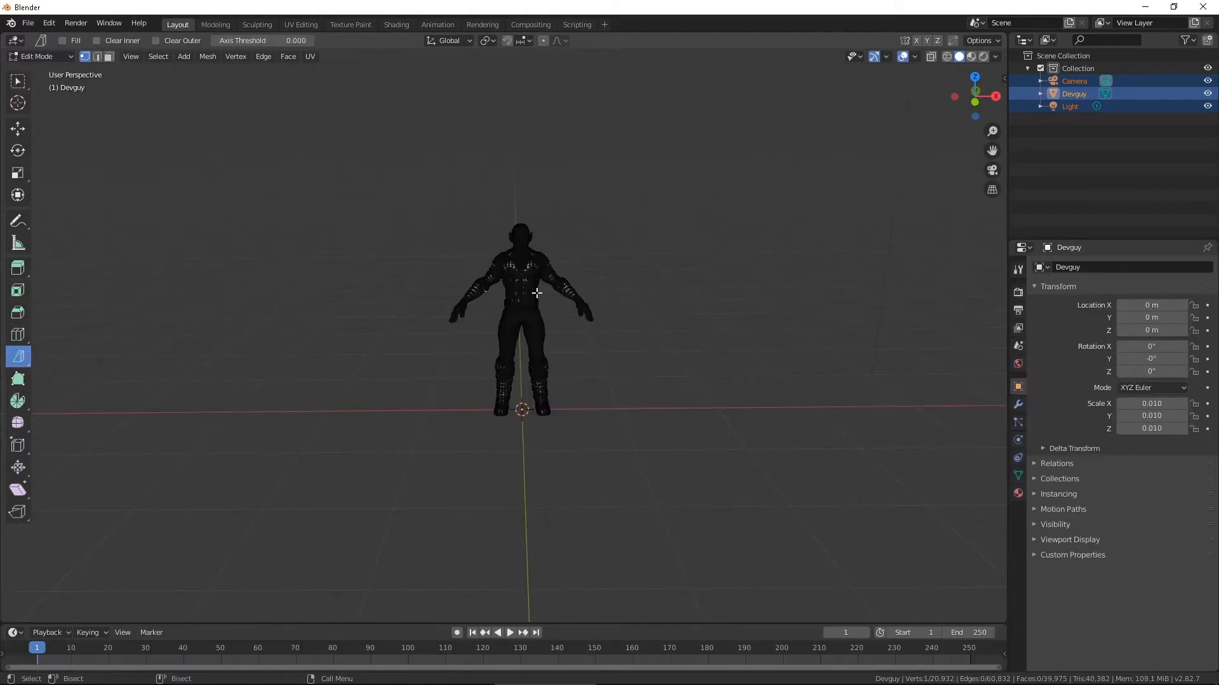
# Step: Select the whole body, bisect it nearly vertically through the right shoulder at about X -0.2 m, and clear the outer side to keep the right arm
pyautogui.click(507, 232)
pyautogui.press('a')
pyautogui.moveTo(501, 224); pyautogui.dragTo(497, 380)
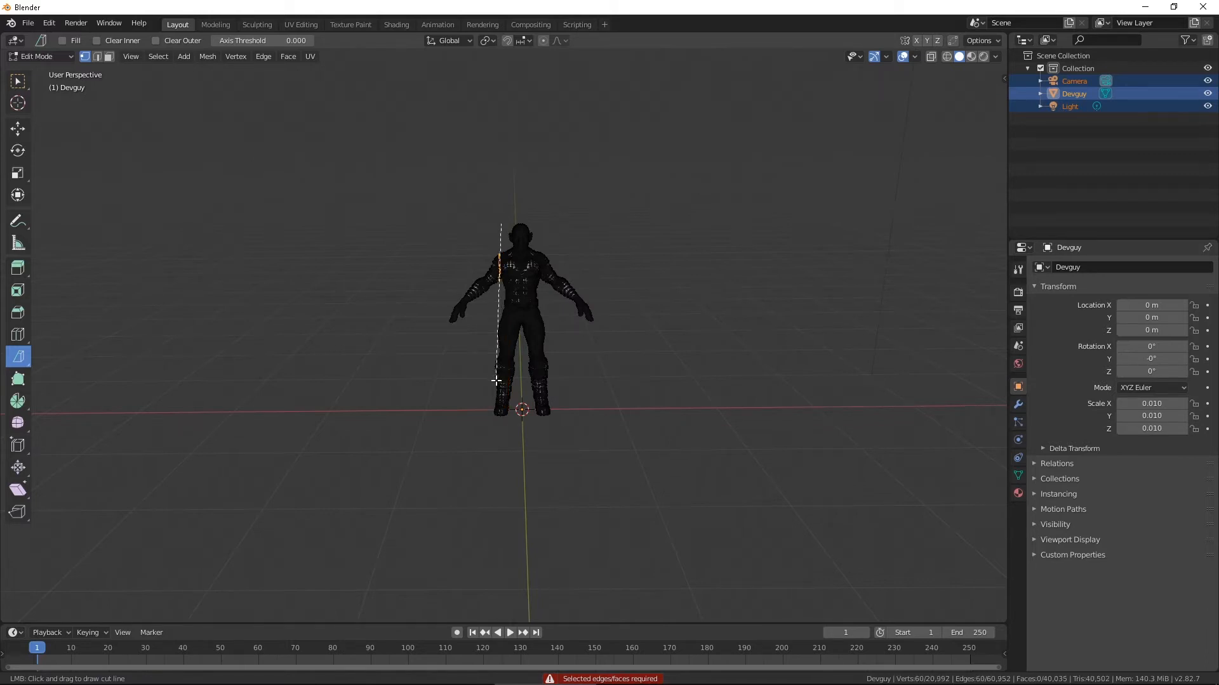
pyautogui.moveTo(496, 381); pyautogui.dragTo(496, 381)
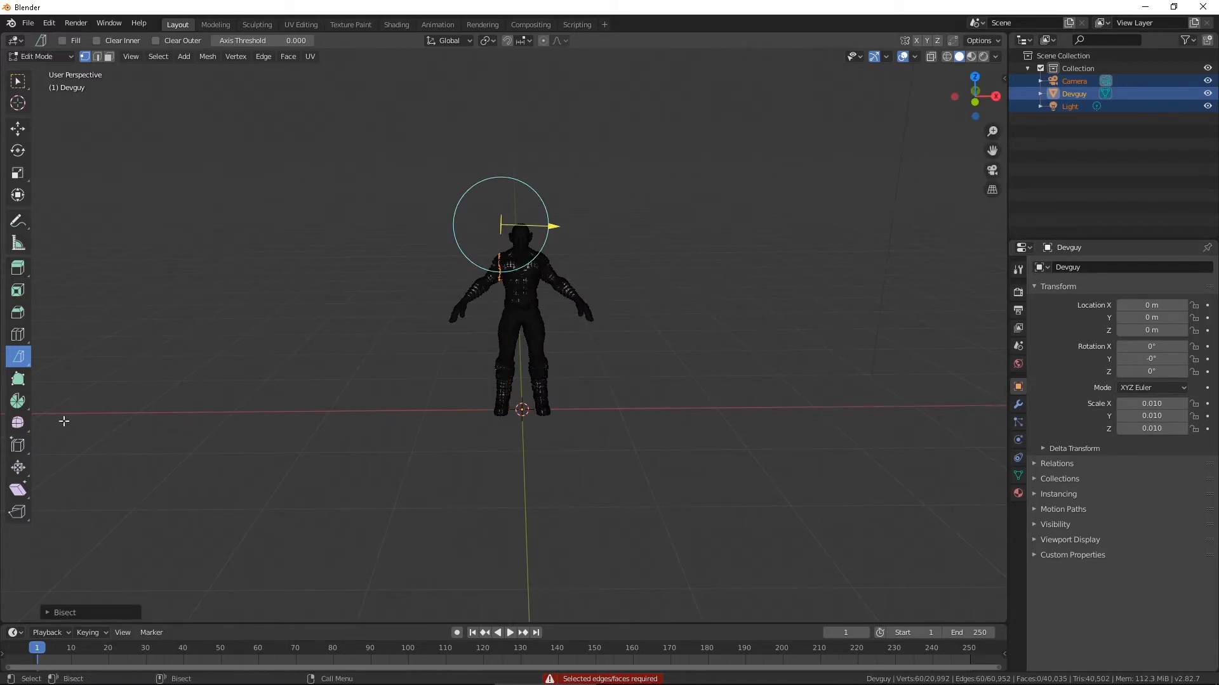
pyautogui.click(97, 614)
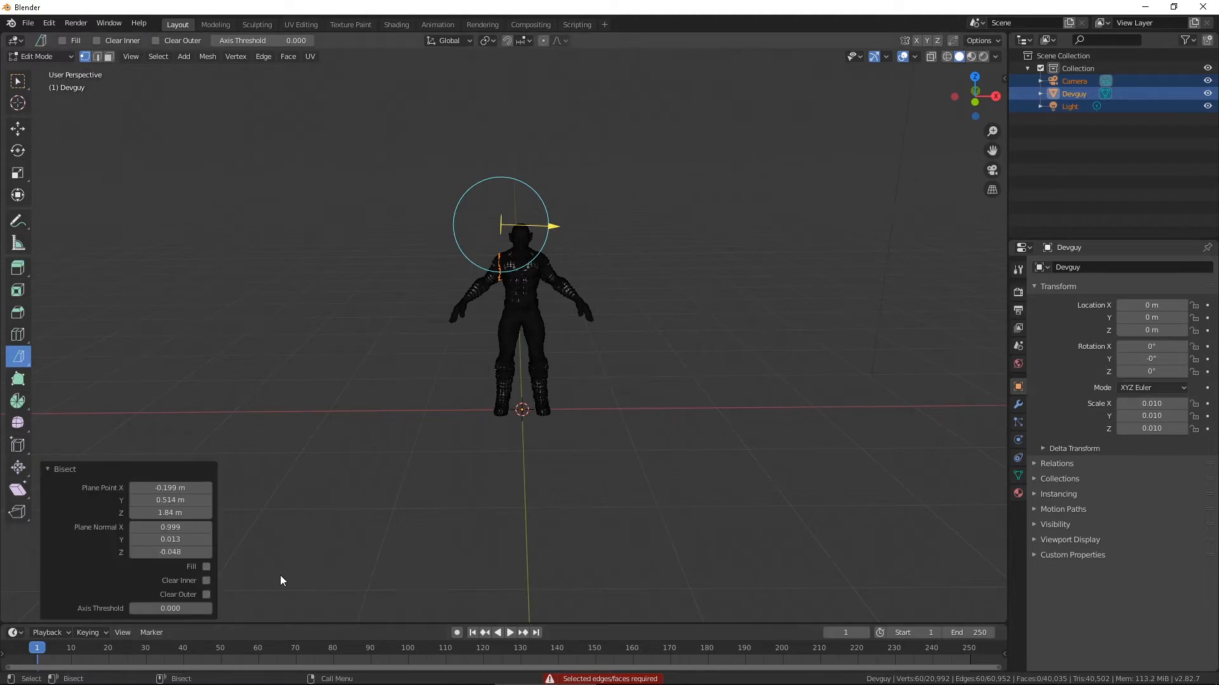
pyautogui.click(206, 595)
pyautogui.click(427, 381)
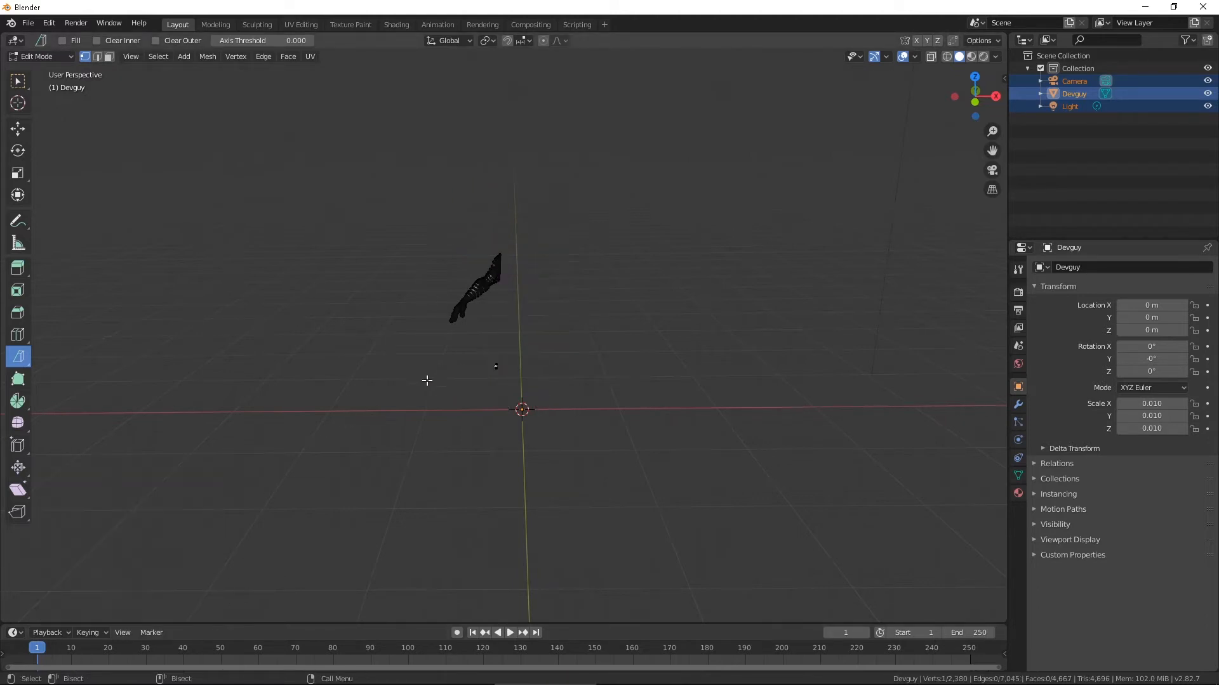
# Step: Select everything, bisect diagonally between the arm and the stray leg fragment, and clear the inner side to remove the fragment
pyautogui.press('a')
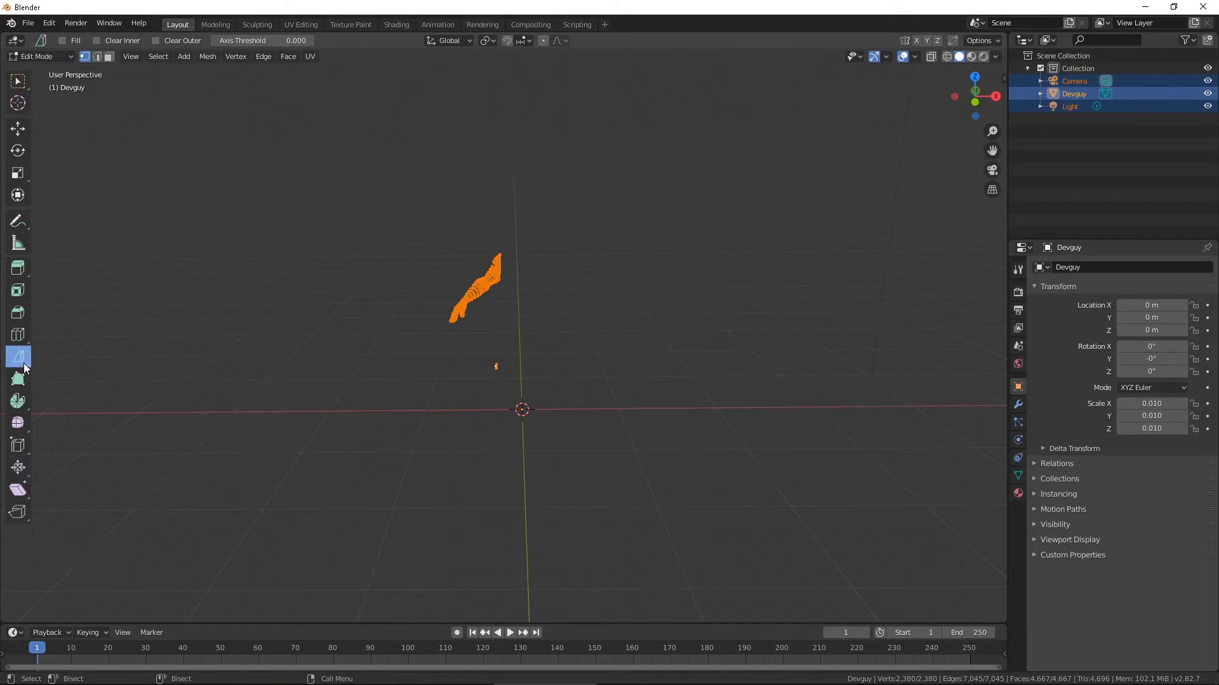
pyautogui.moveTo(390, 396); pyautogui.dragTo(628, 303)
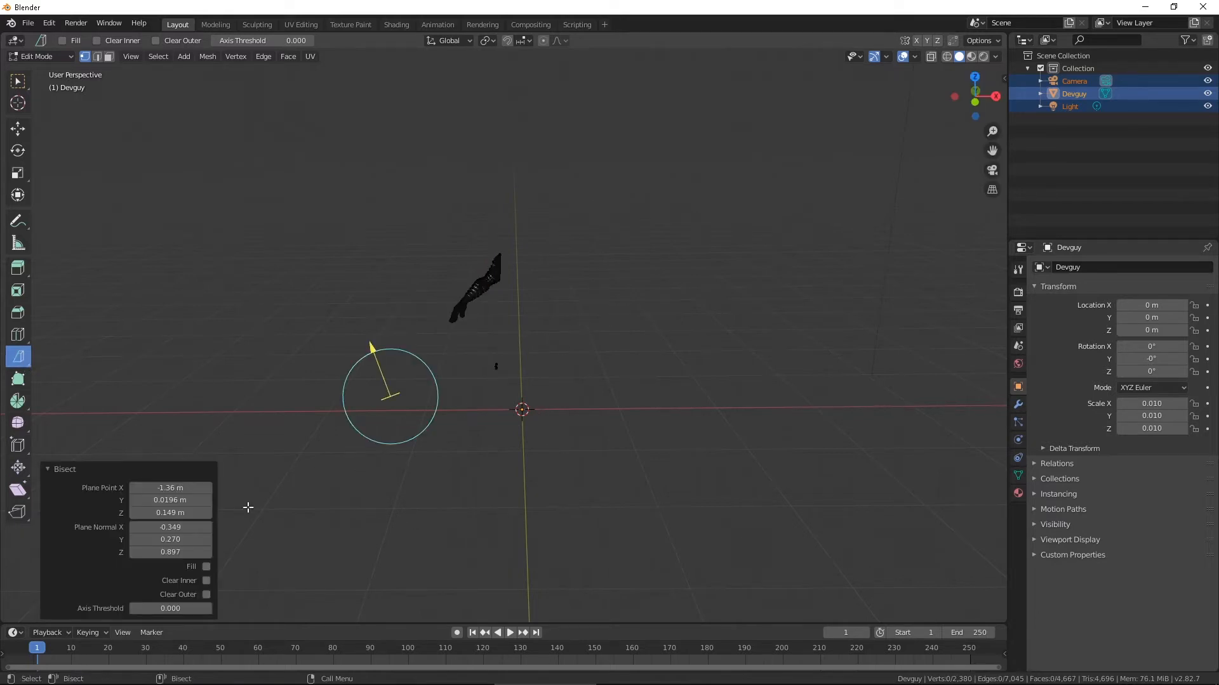
pyautogui.click(206, 595)
pyautogui.click(206, 595)
pyautogui.click(207, 581)
pyautogui.click(422, 246)
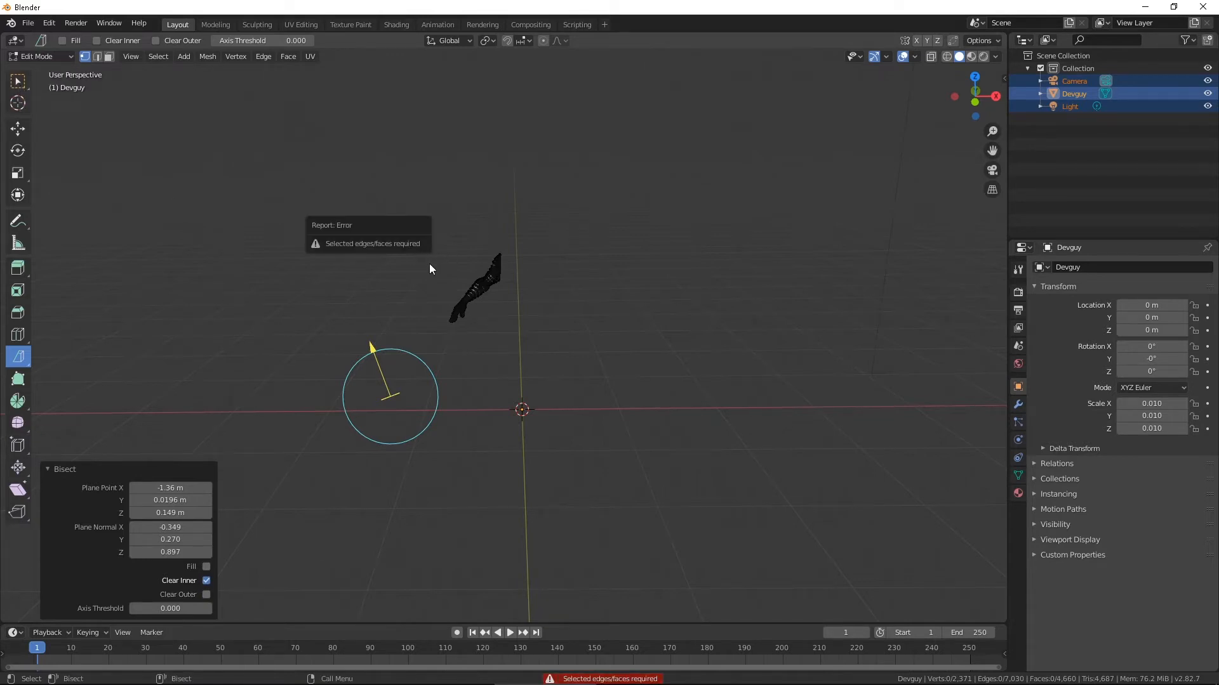
# Step: Select the whole right arm and export it as RA_Full.fbx into the BitandBobs folder
pyautogui.press('a')
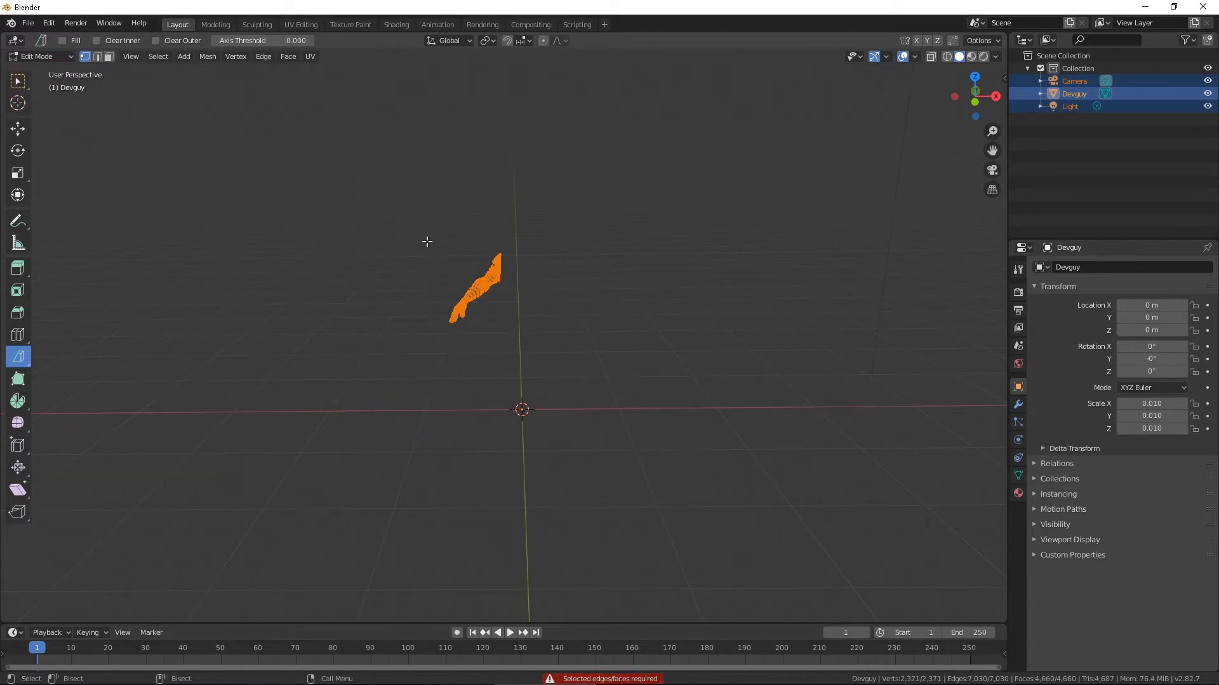
pyautogui.moveTo(29, 12); pyautogui.dragTo(28, 14)
pyautogui.click(29, 24)
pyautogui.moveTo(70, 212)
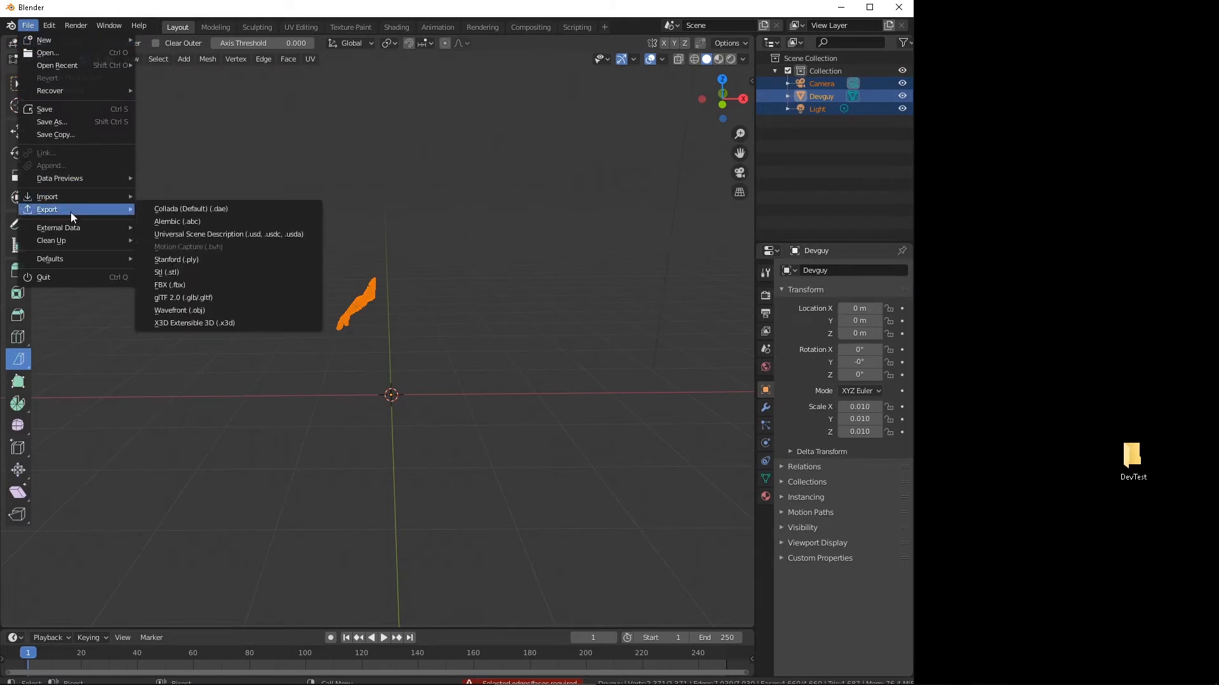
pyautogui.click(193, 284)
pyautogui.click(368, 550)
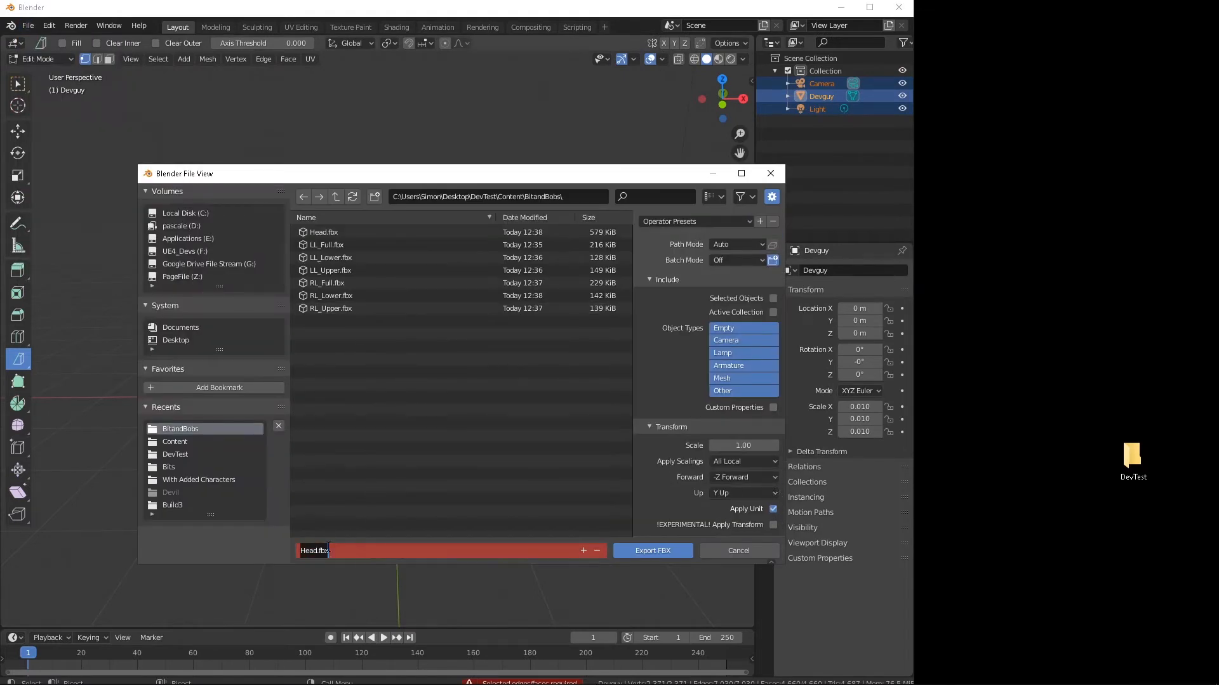
pyautogui.click(328, 550)
pyautogui.moveTo(319, 551); pyautogui.dragTo(254, 556)
pyautogui.write('RA_Full')
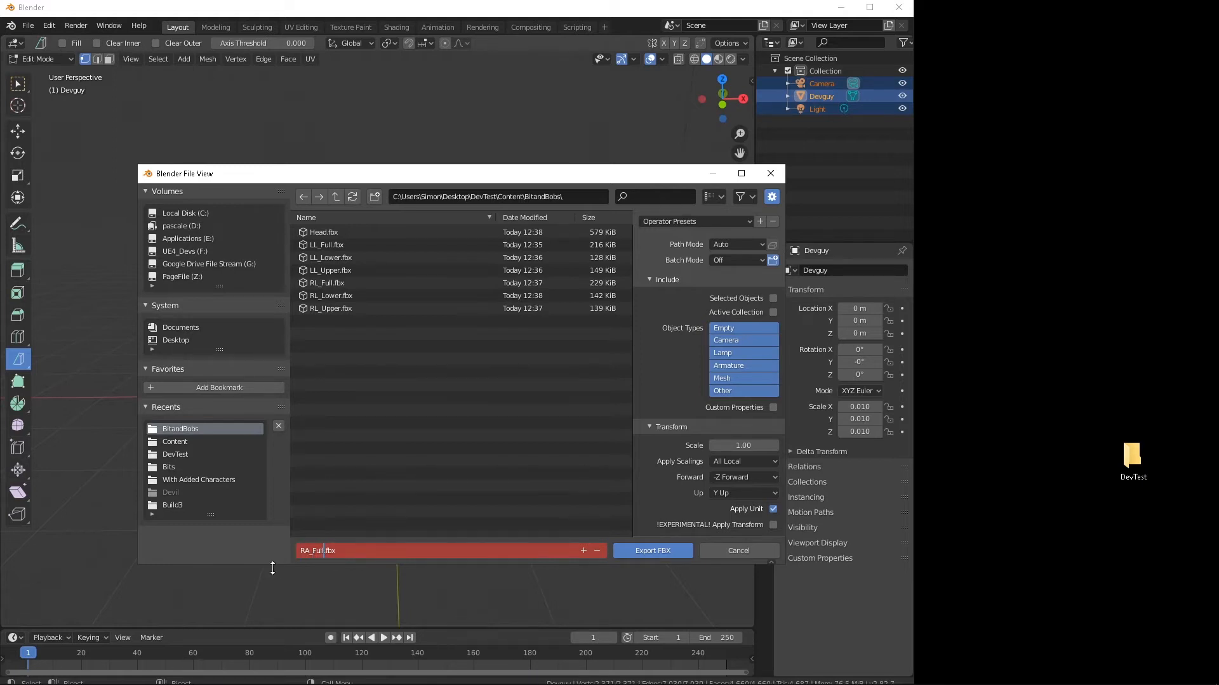
pyautogui.click(664, 553)
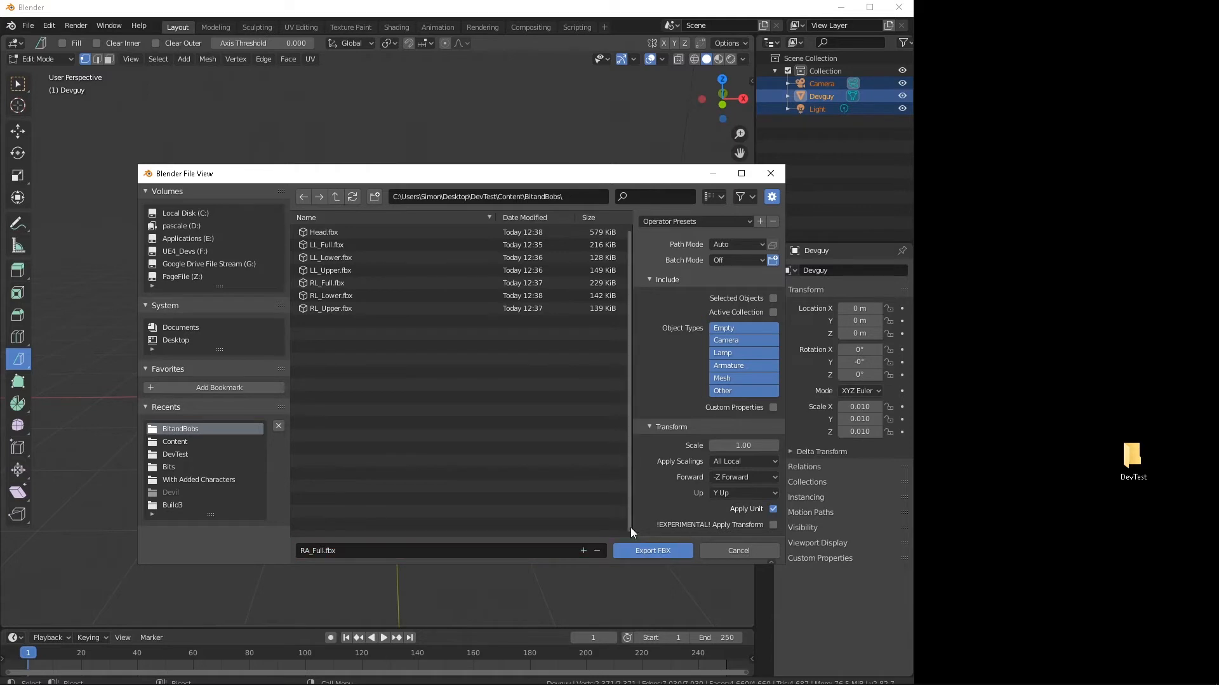
pyautogui.click(648, 550)
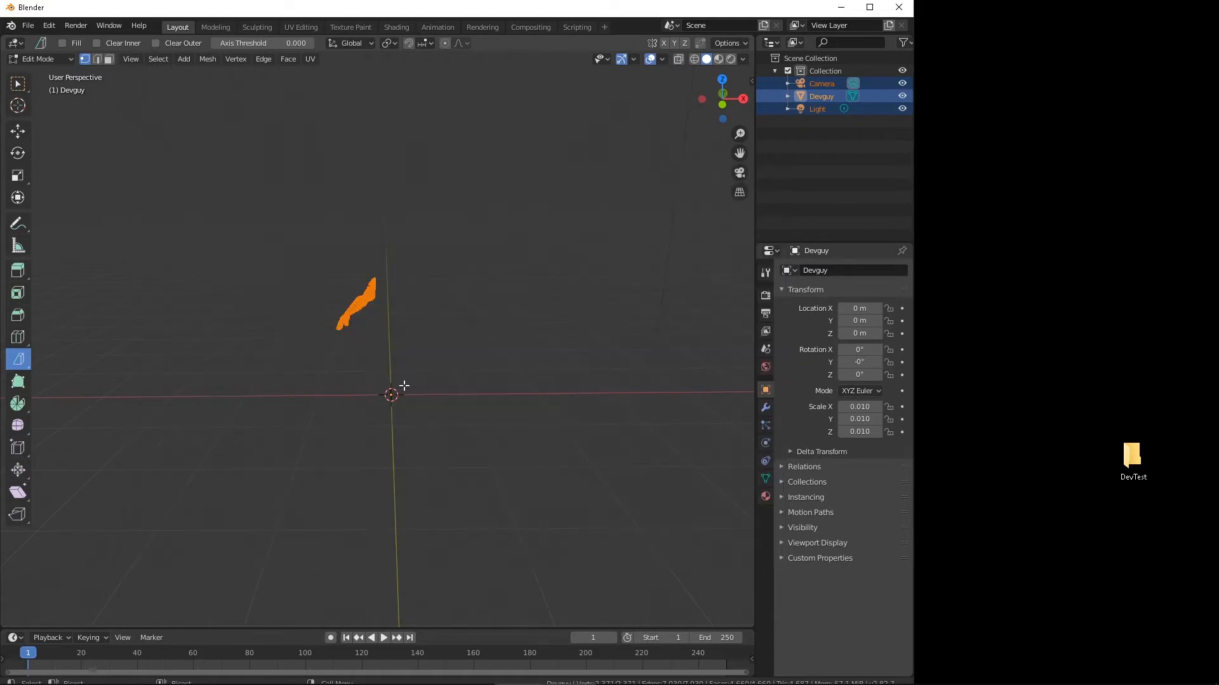
# Step: Bisect the right arm diagonally across the elbow and clear the inner side to keep the upper arm
pyautogui.click(348, 296)
pyautogui.moveTo(343, 277); pyautogui.dragTo(395, 340)
pyautogui.click(26, 26)
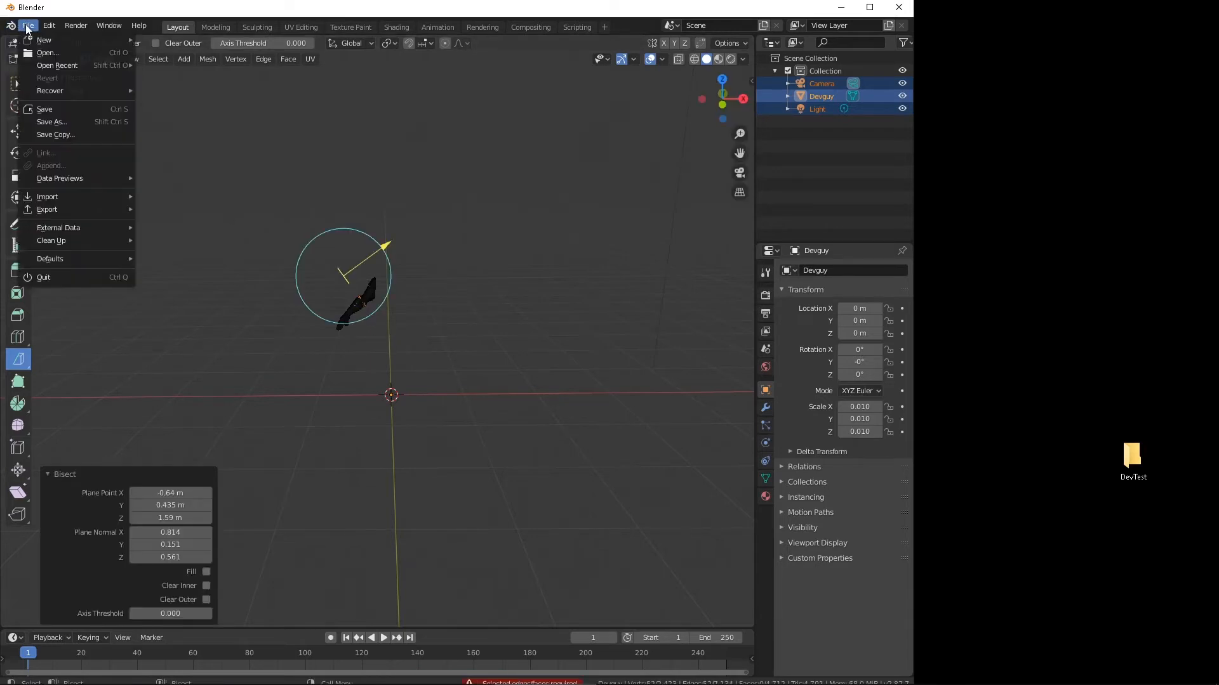
pyautogui.moveTo(79, 216)
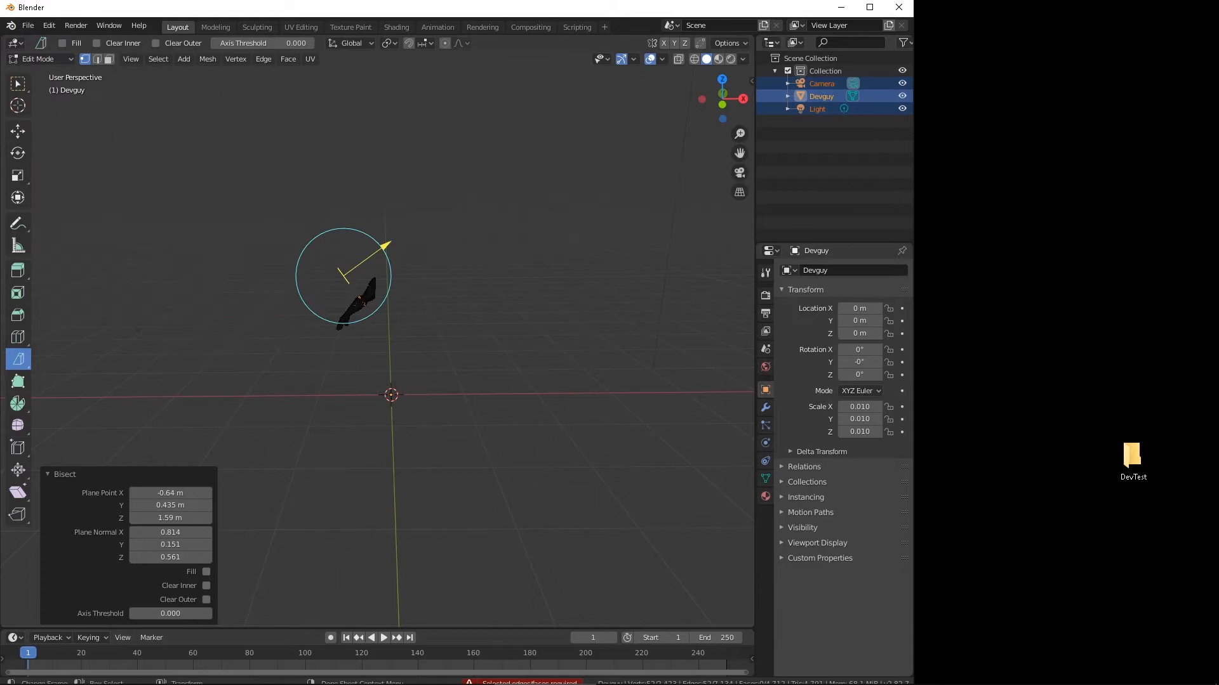
pyautogui.click(205, 586)
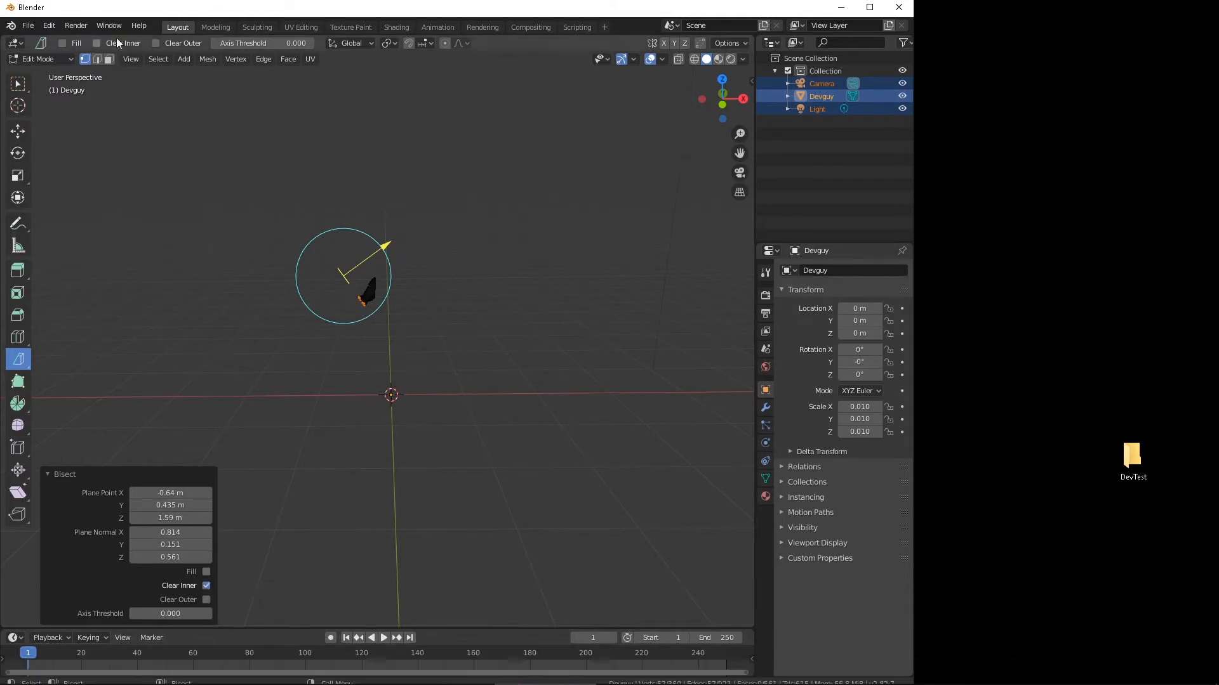
# Step: Export the upper part of the right arm as RA_Upper.fbx into the BitandBobs folder
pyautogui.click(28, 26)
pyautogui.moveTo(41, 215)
pyautogui.click(211, 284)
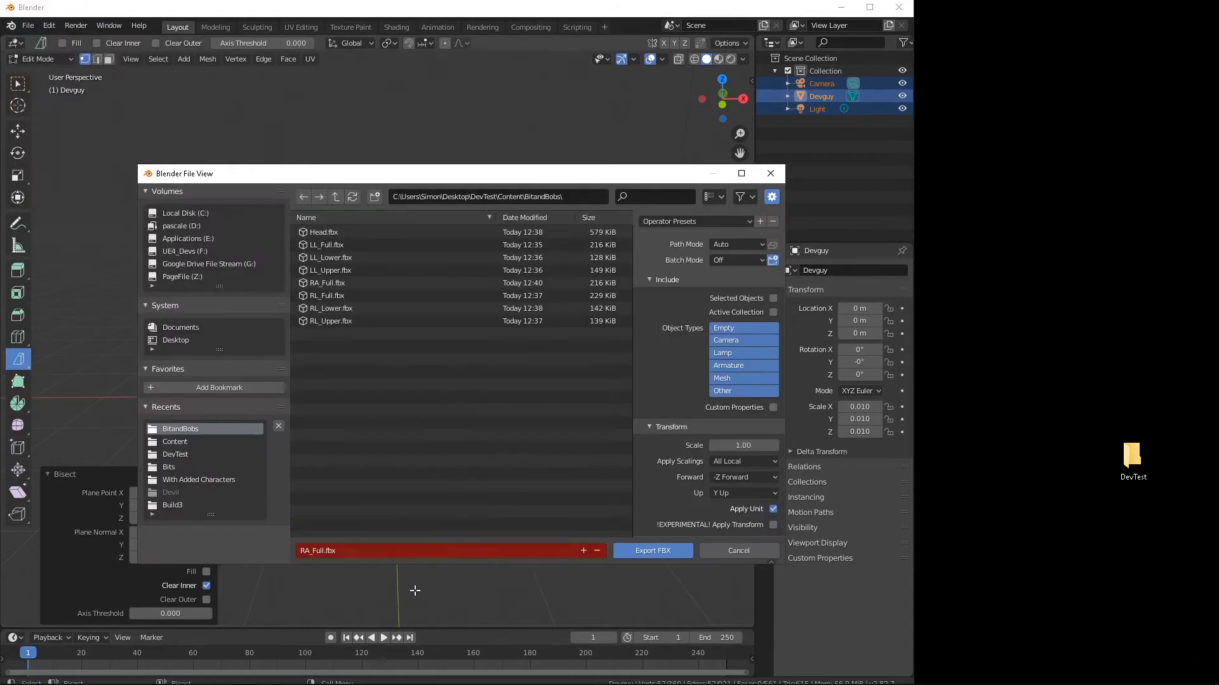
pyautogui.click(329, 550)
pyautogui.write('RA_Upper')
pyautogui.press('Return')
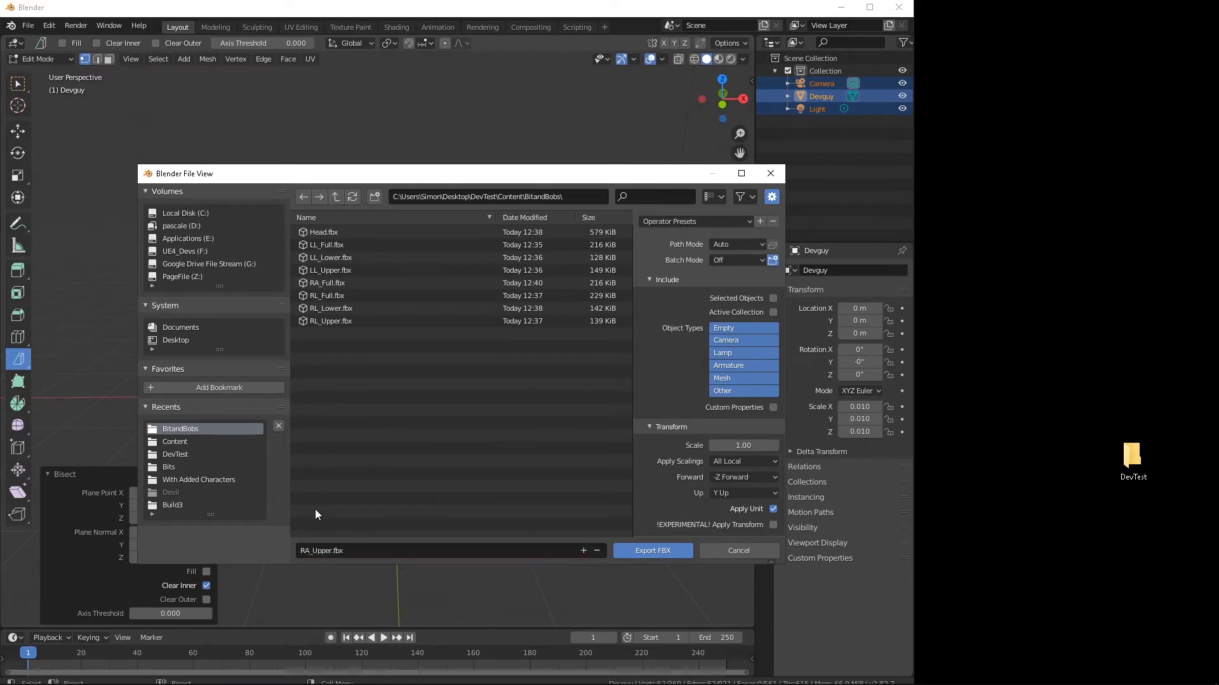
pyautogui.click(650, 552)
# Step: Switch the elbow bisect to clear the outer side instead, and export the remaining right forearm as RA_Lower.fbx into the BitandBobs folder
pyautogui.click(206, 600)
pyautogui.click(206, 586)
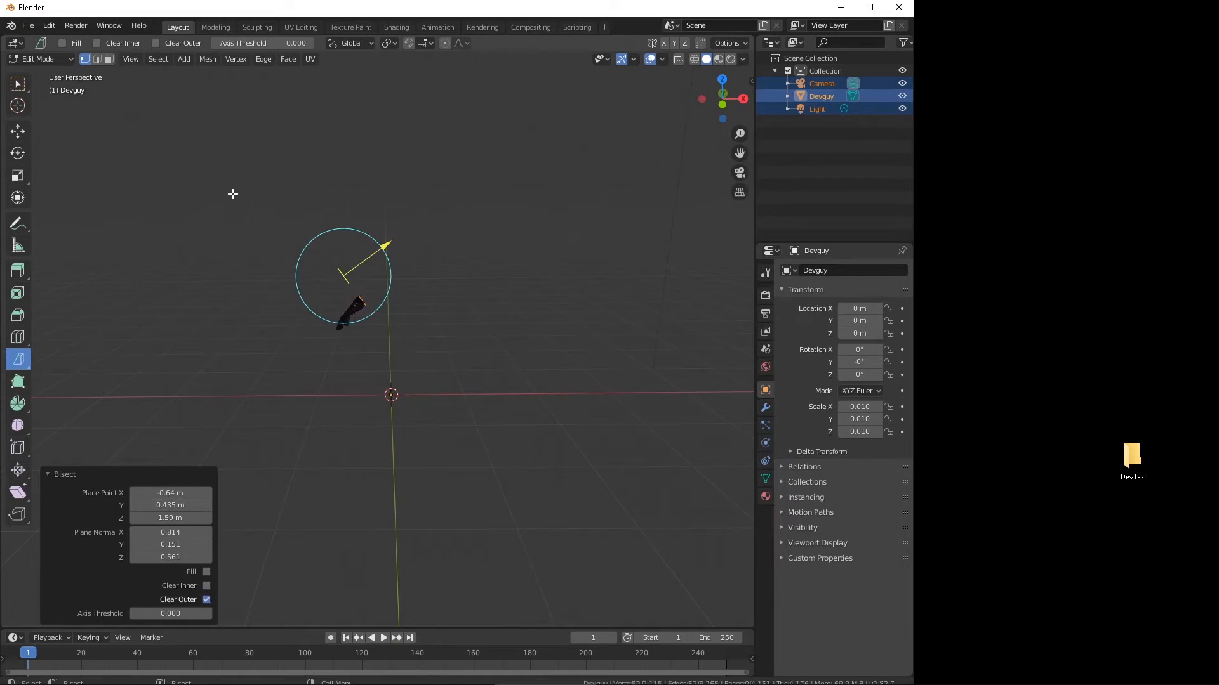
pyautogui.click(29, 26)
pyautogui.moveTo(74, 210)
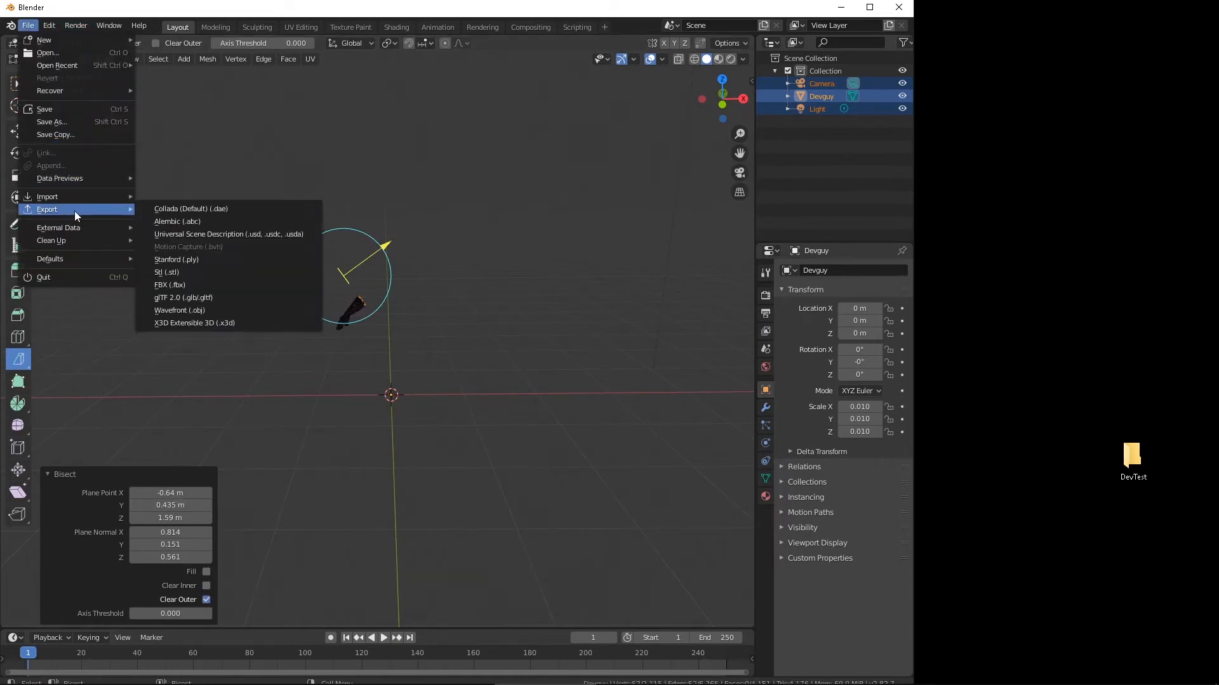
pyautogui.click(191, 284)
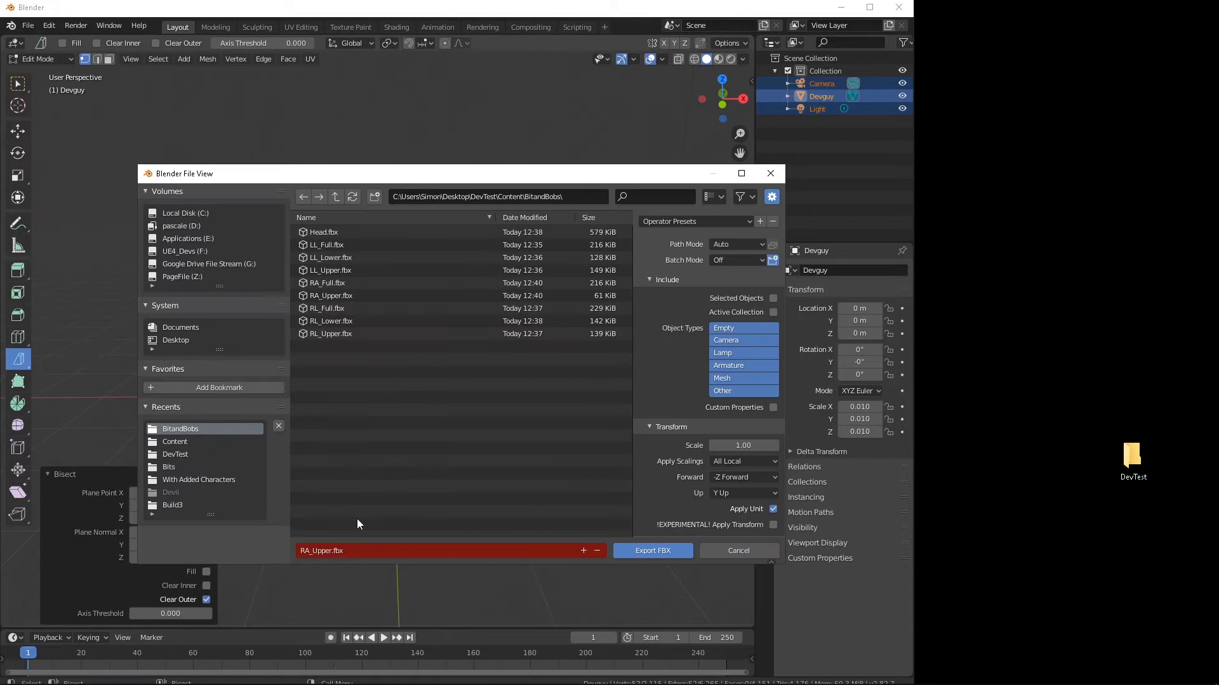
pyautogui.click(318, 551)
pyautogui.click(318, 551)
pyautogui.press('Delete')
pyautogui.press('Delete')
pyautogui.press('Delete')
pyautogui.press('Delete')
pyautogui.press('Delete')
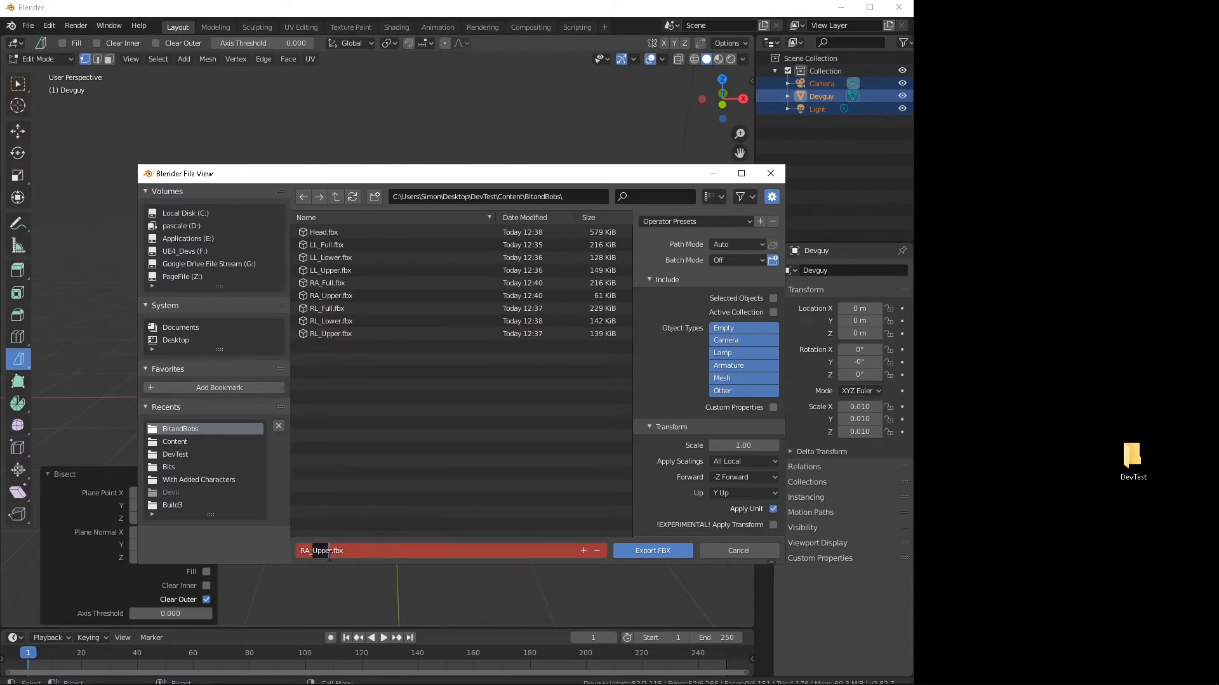
pyautogui.write('L')
pyautogui.press('Return')
pyautogui.click(635, 551)
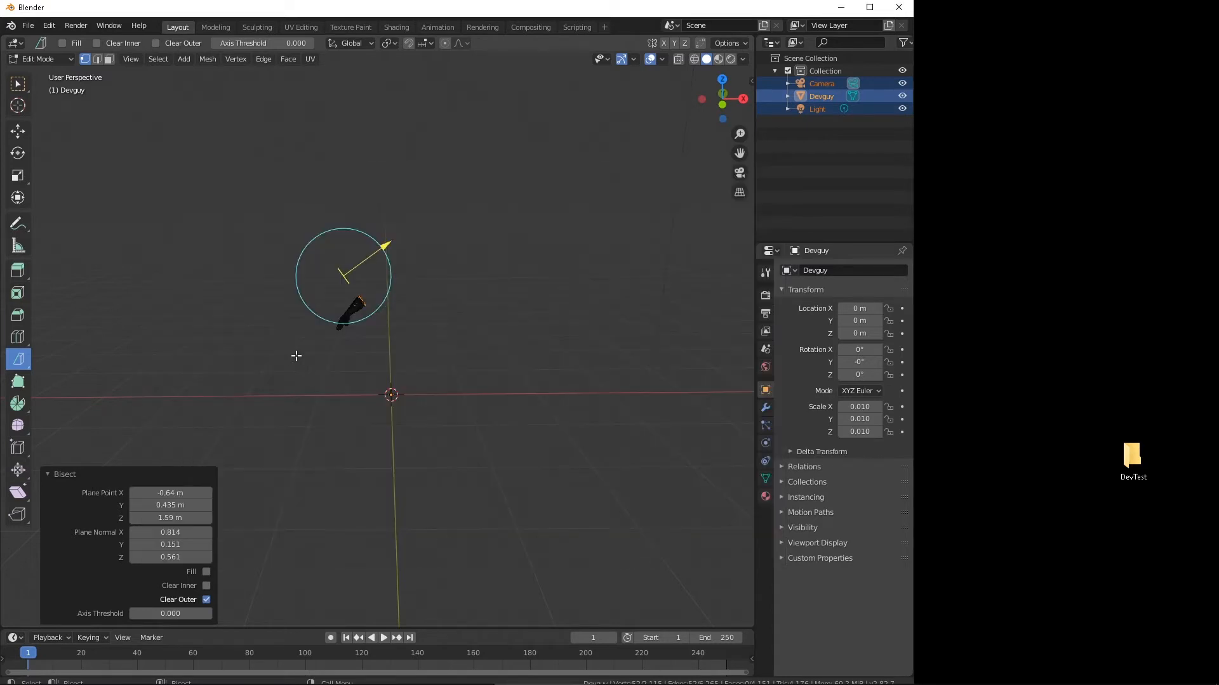
# Step: Undo the right arm cuts to restore the full body mesh
pyautogui.click(296, 355)
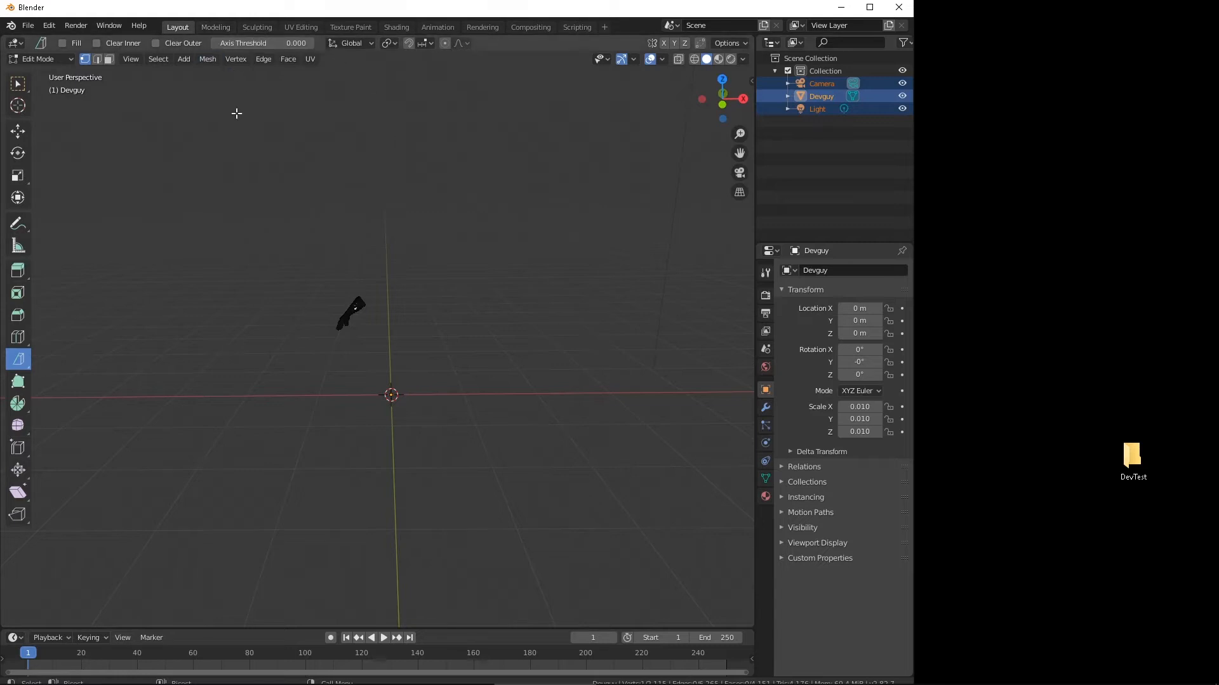
pyautogui.press('a')
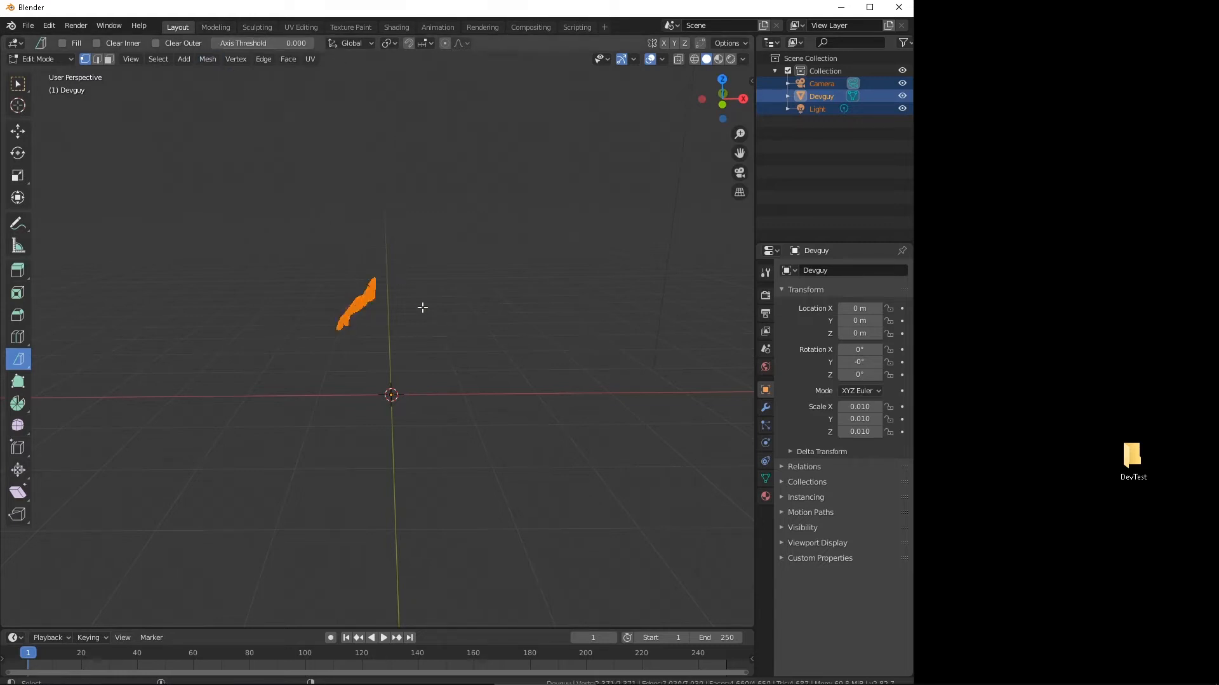
pyautogui.hotkey('alt', 'h')
pyautogui.hotkey('alt', 'a')
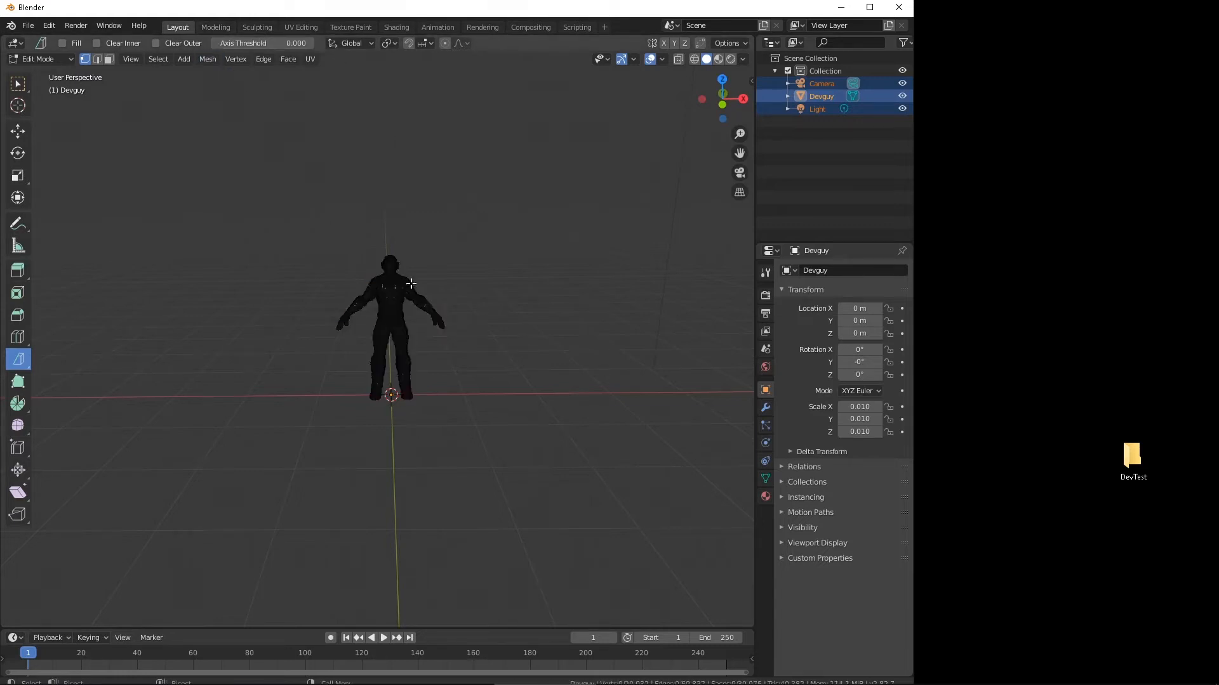
pyautogui.moveTo(397, 246); pyautogui.dragTo(417, 302)
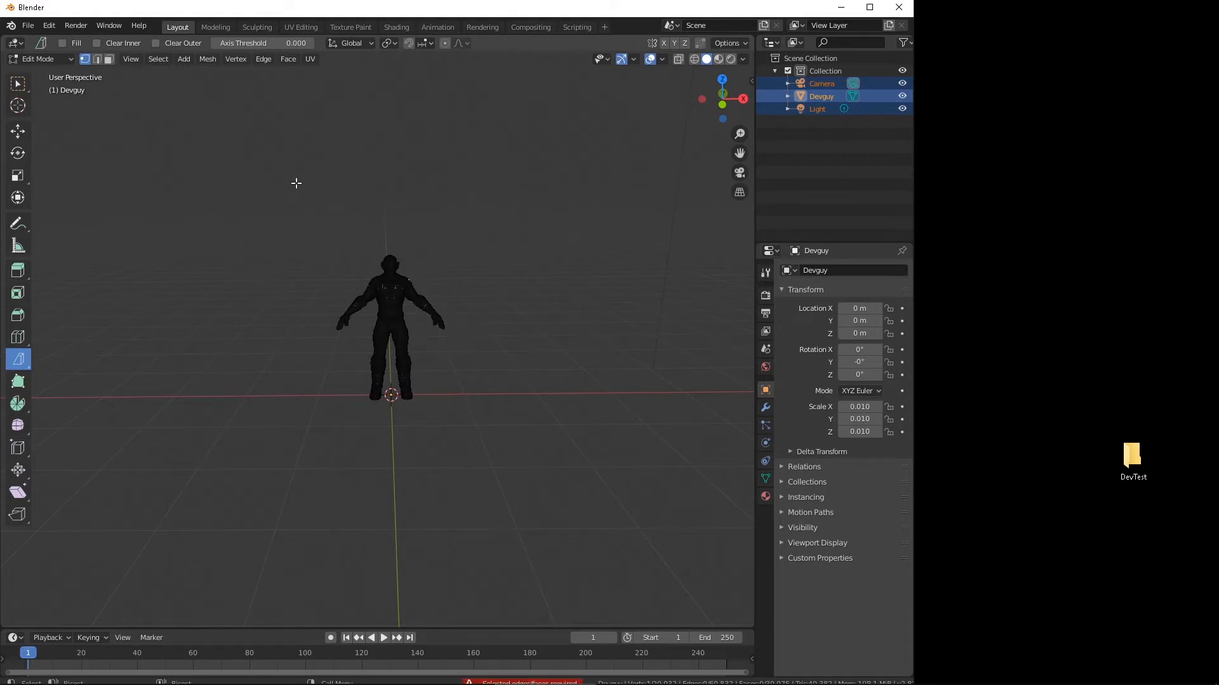
pyautogui.moveTo(423, 251); pyautogui.dragTo(410, 279)
pyautogui.moveTo(415, 328); pyautogui.dragTo(409, 323)
# Step: Select the whole body, bisect it almost vertically at the left shoulder, and clear the inner side to keep only the left arm
pyautogui.press('a')
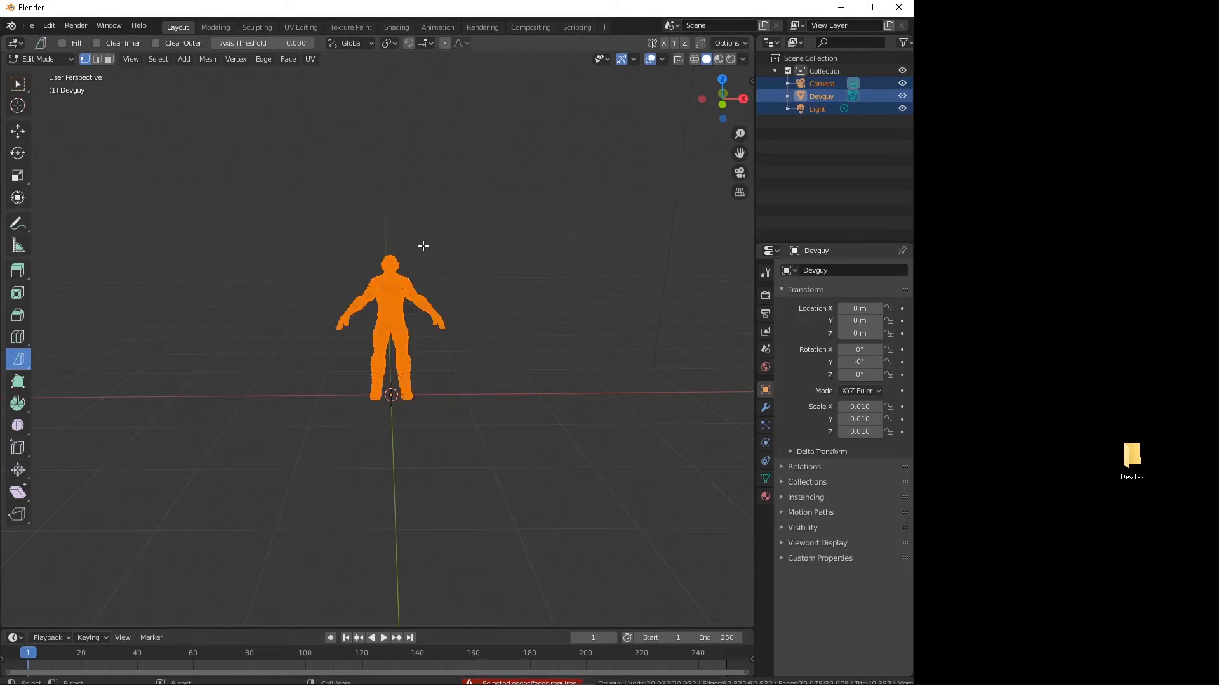
pyautogui.hotkey('alt', 'a')
pyautogui.moveTo(405, 255); pyautogui.dragTo(412, 342)
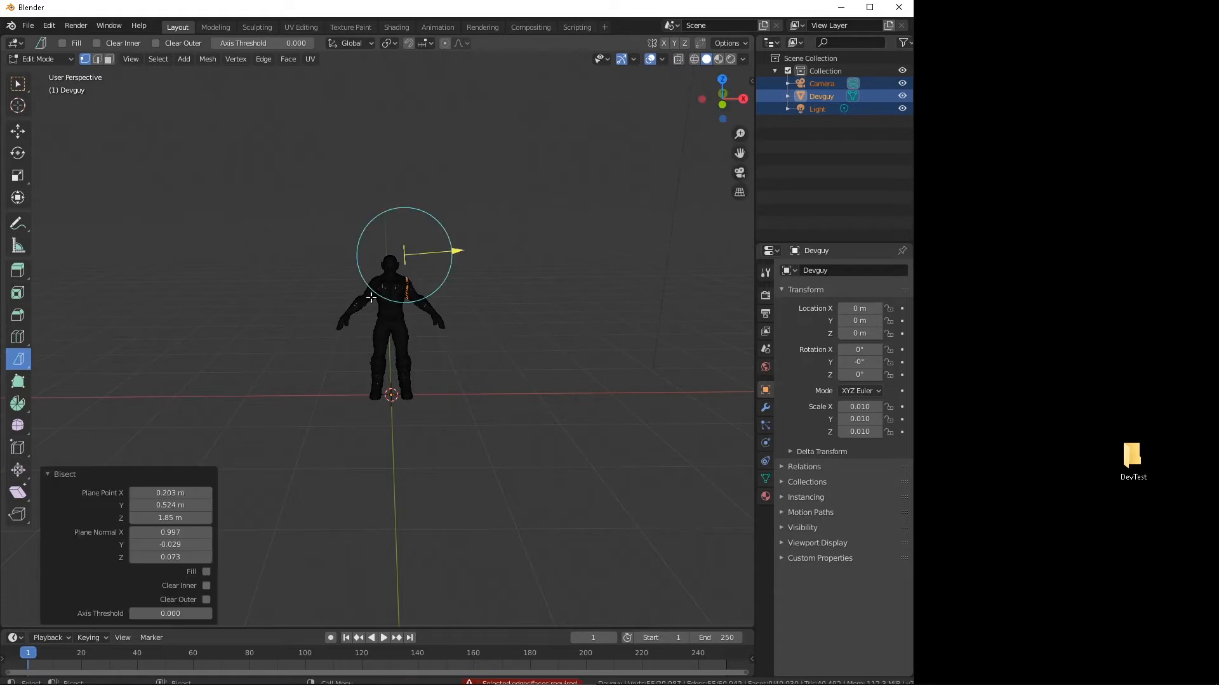
pyautogui.click(206, 599)
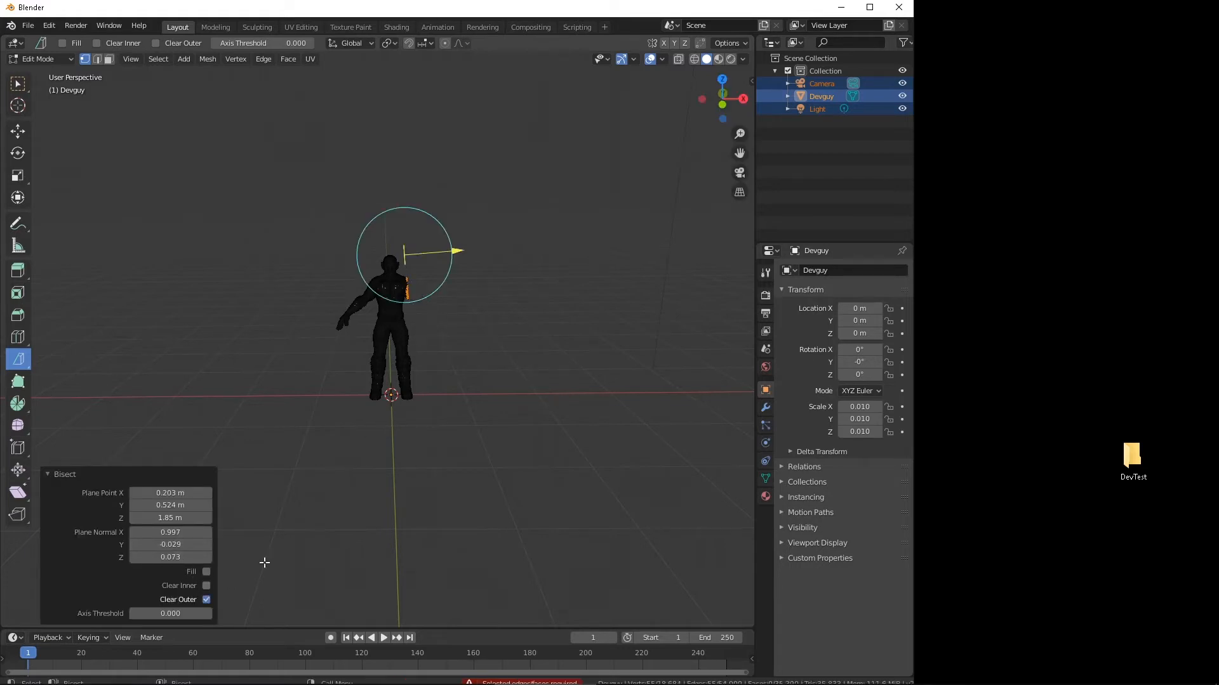
pyautogui.click(207, 585)
pyautogui.click(206, 599)
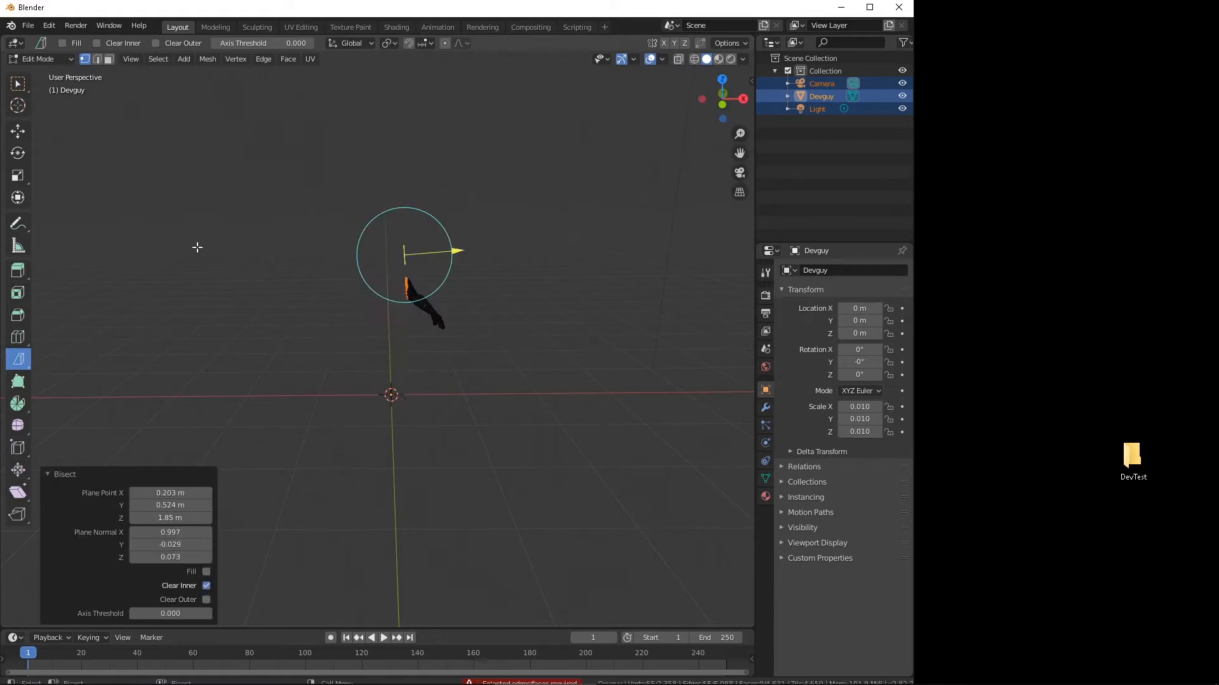
# Step: Export the whole left arm as LA_Full.fbx into the BitandBobs folder
pyautogui.click(28, 25)
pyautogui.moveTo(60, 210)
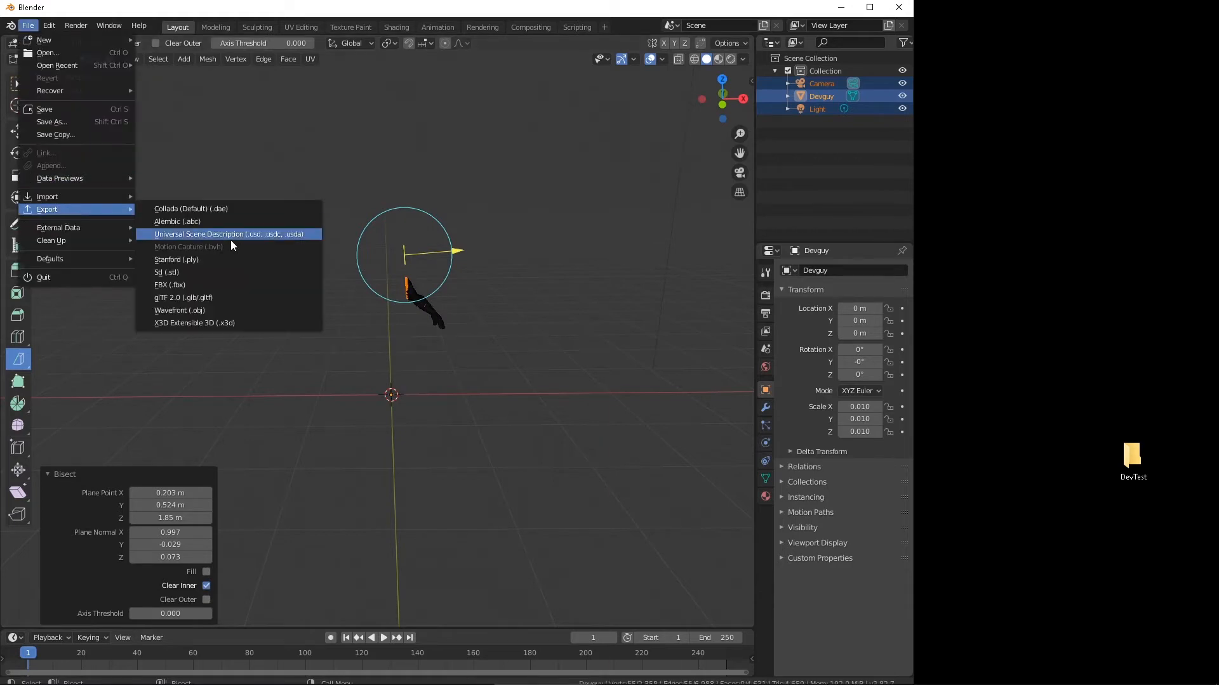
pyautogui.click(238, 287)
pyautogui.click(343, 549)
pyautogui.click(332, 551)
pyautogui.moveTo(331, 550); pyautogui.dragTo(313, 550)
pyautogui.write('Full')
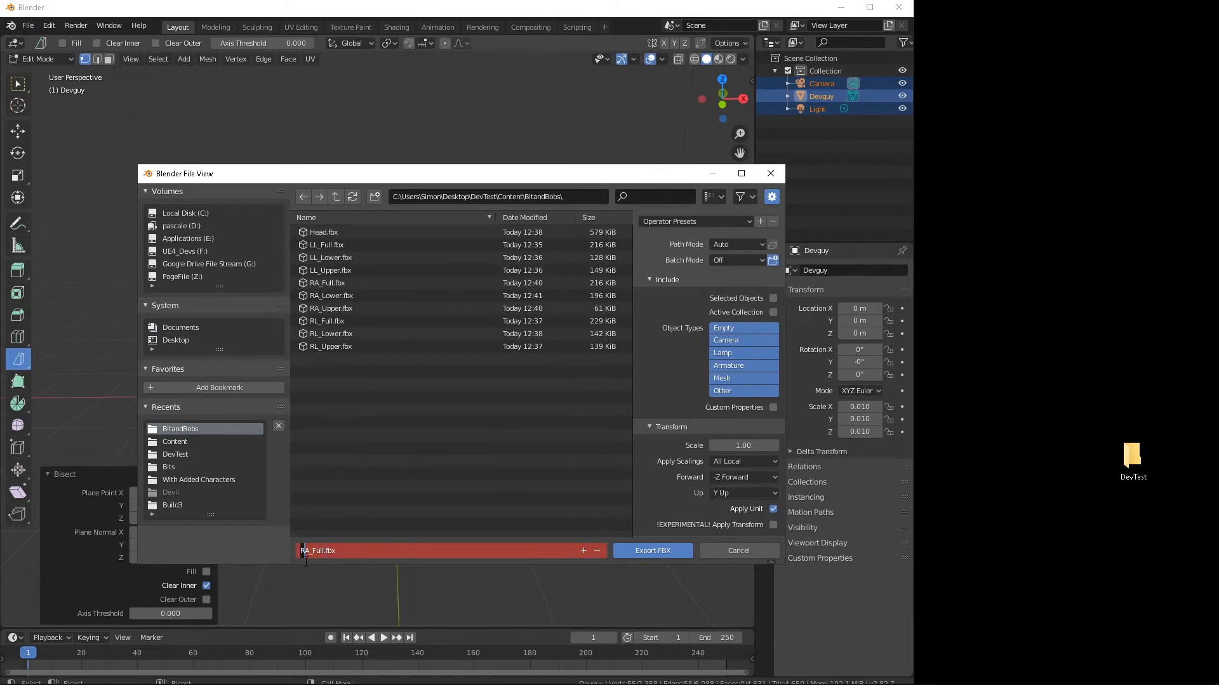
pyautogui.write('L')
pyautogui.press('Return')
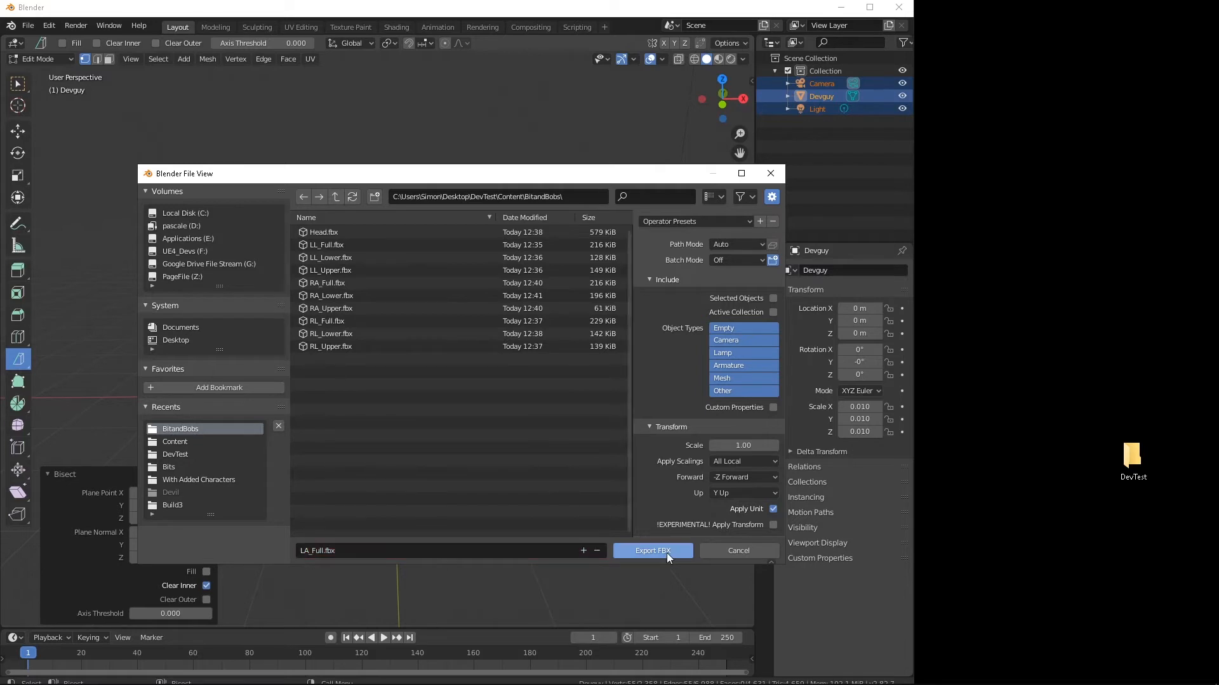
pyautogui.click(640, 550)
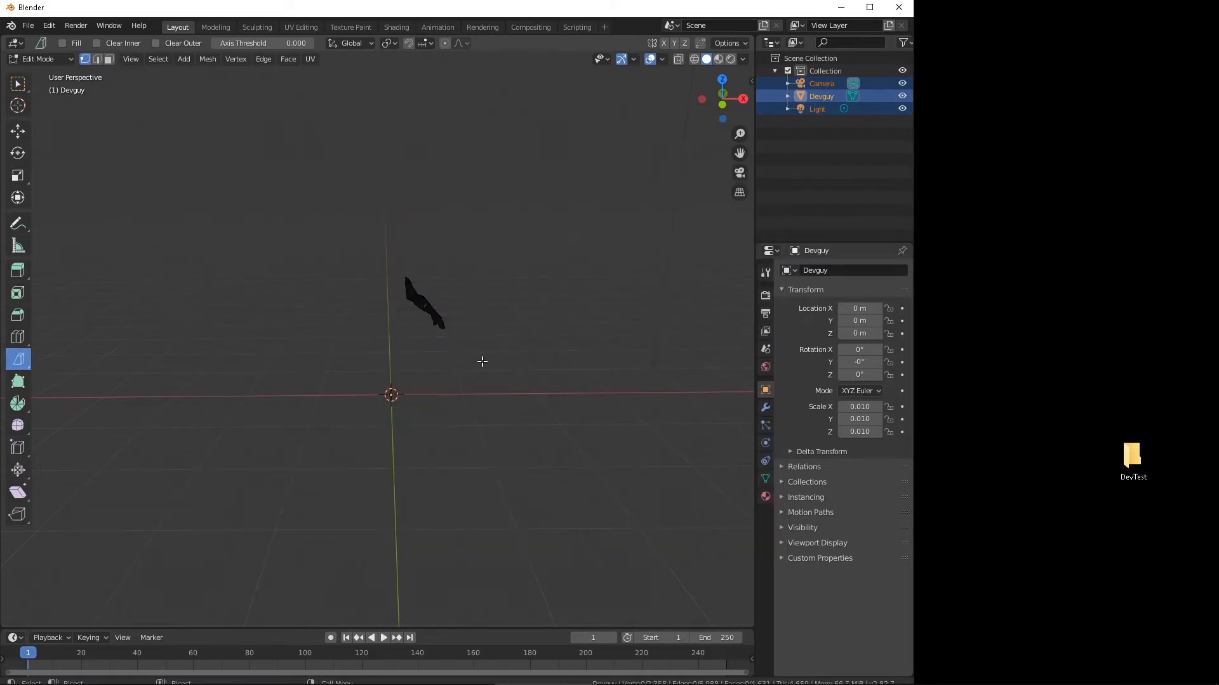
# Step: Select the whole left arm, bisect it diagonally across the elbow, and clear the inner side to keep the upper arm
pyautogui.click(398, 333)
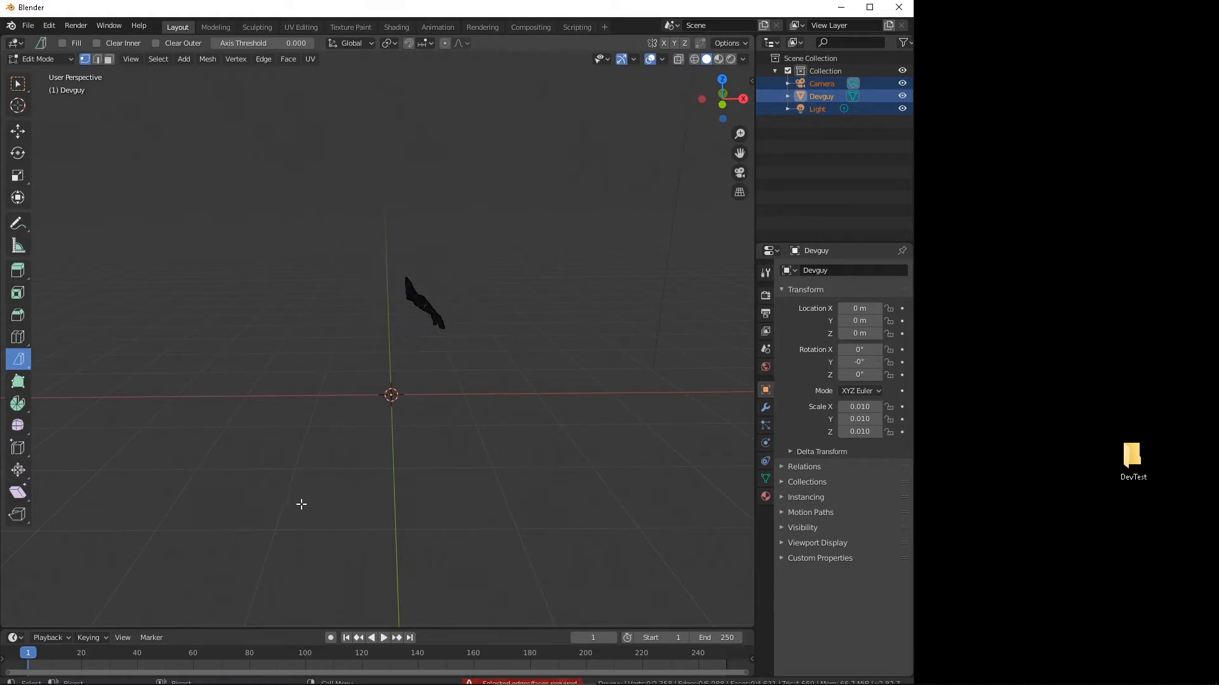
pyautogui.press('a')
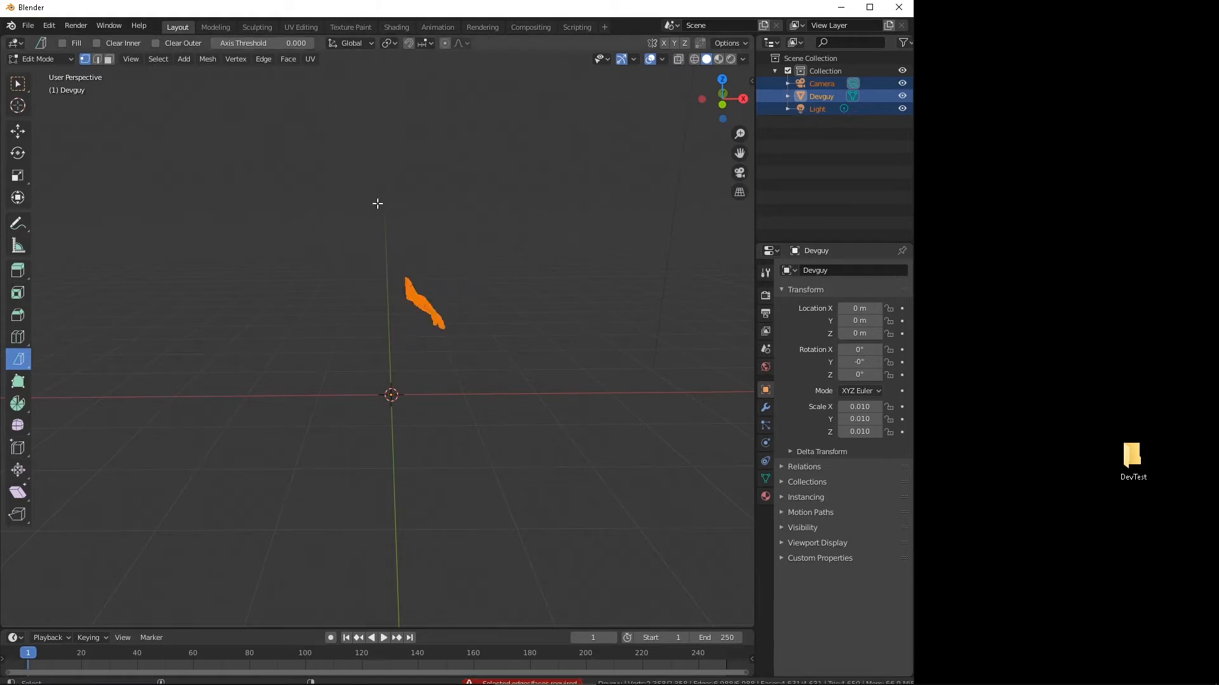
pyautogui.moveTo(405, 359); pyautogui.dragTo(403, 356)
pyautogui.moveTo(403, 355)
pyautogui.mouseDown()
pyautogui.moveTo(411, 318)
pyautogui.moveTo(469, 240)
pyautogui.mouseUp()
pyautogui.hotkey('ctrl', 'z')
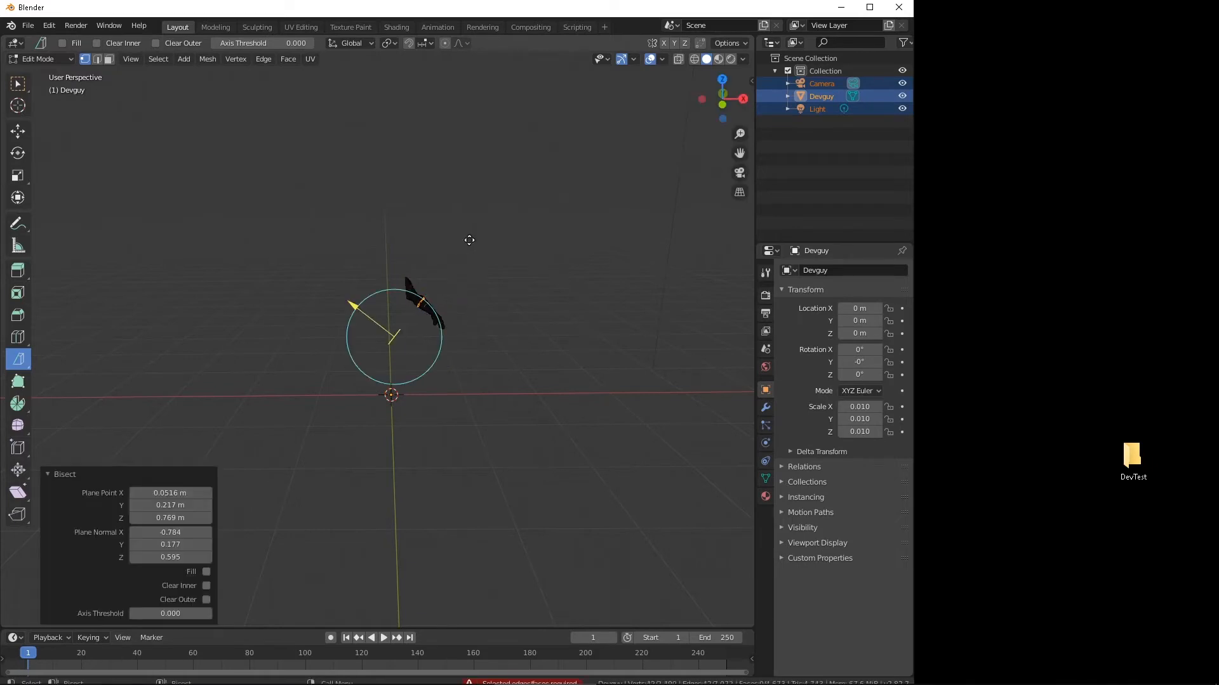
pyautogui.click(206, 585)
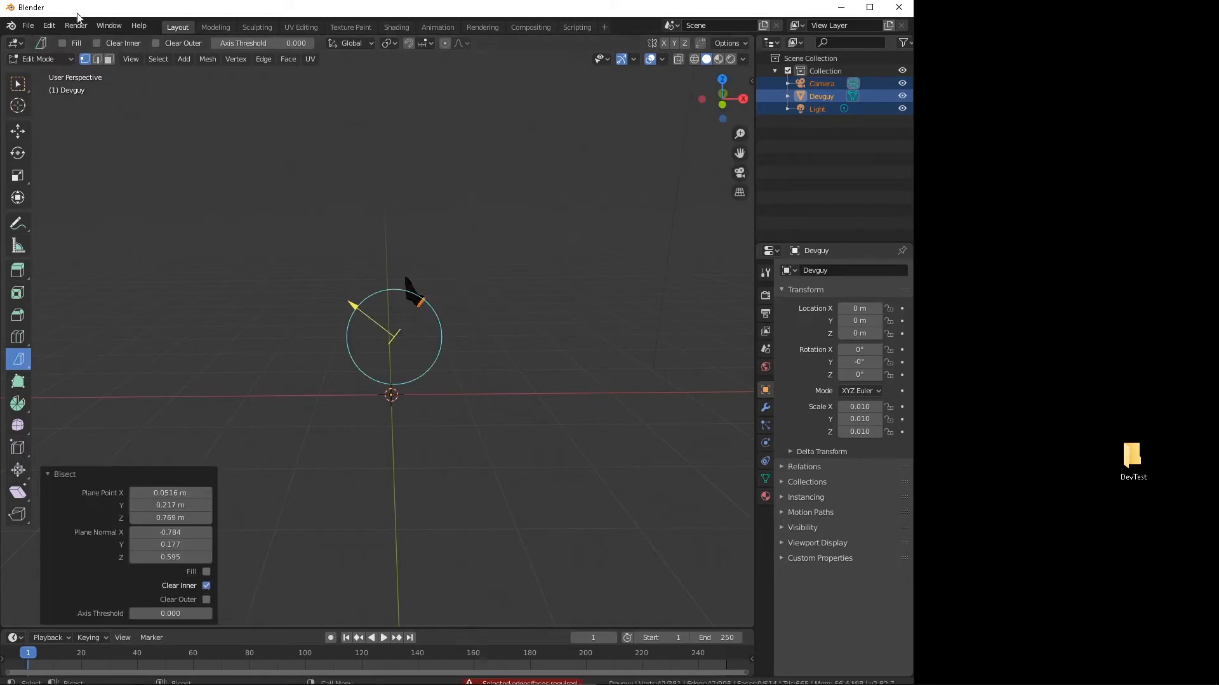
# Step: Export the upper part of the left arm as LA_Upper.fbx into the BitandBobs folder
pyautogui.click(27, 26)
pyautogui.moveTo(49, 205)
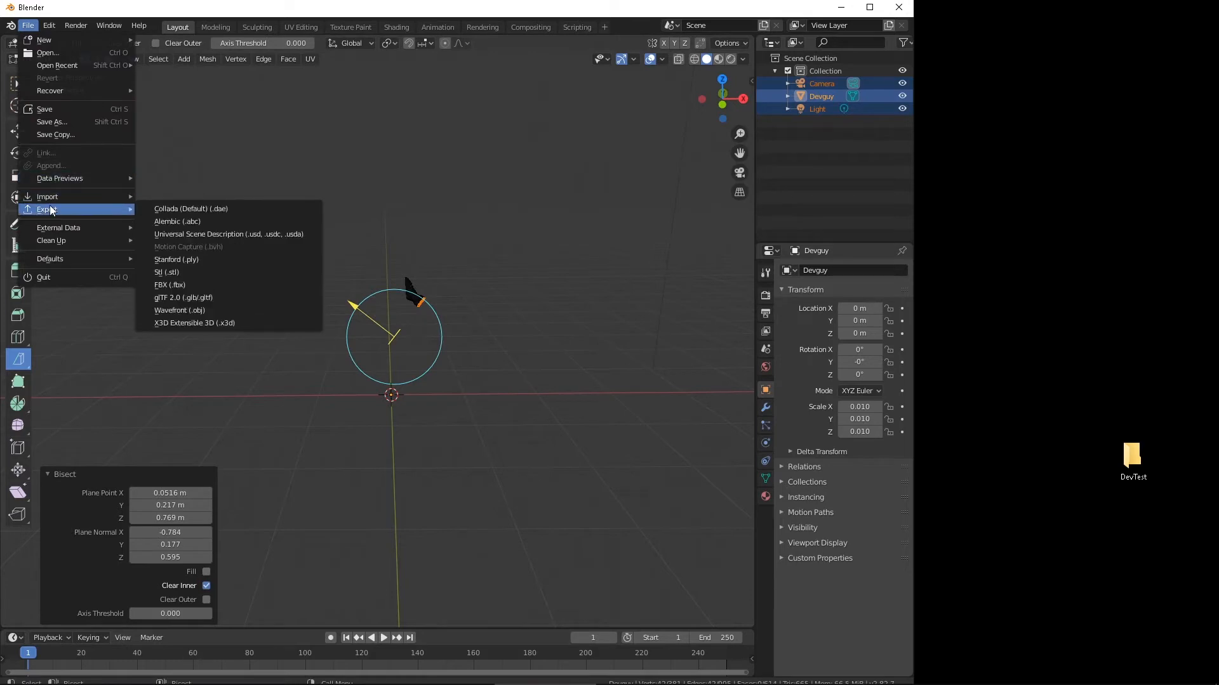
pyautogui.click(200, 284)
pyautogui.click(328, 551)
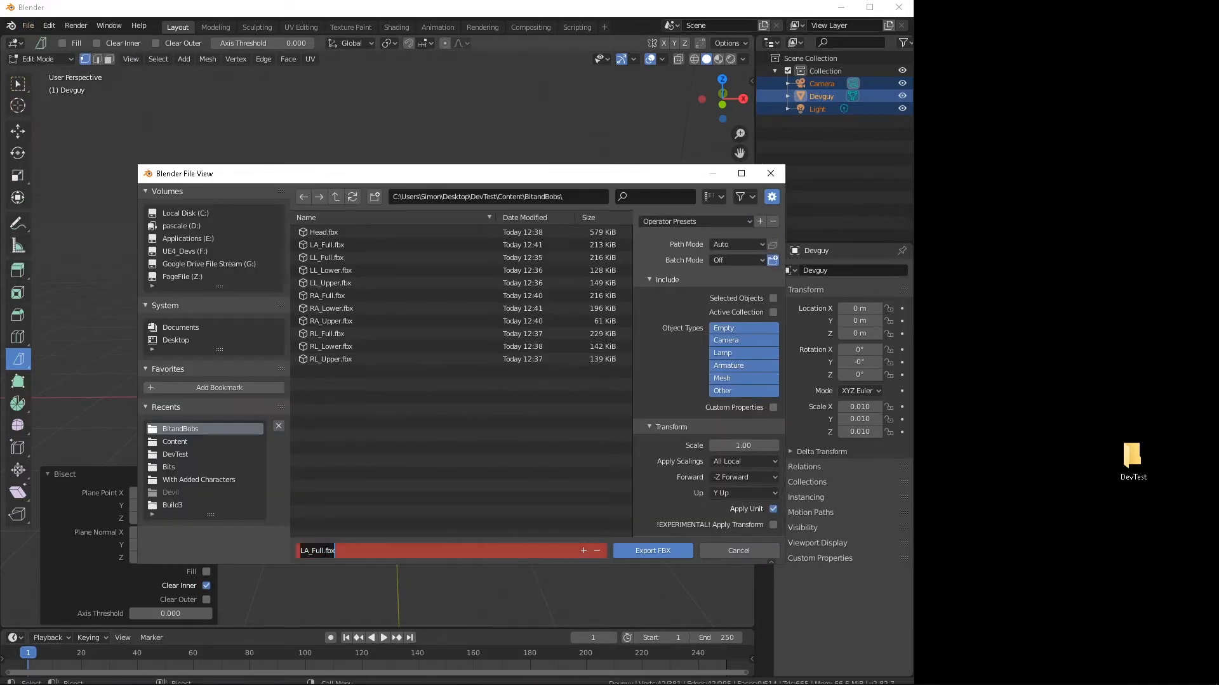
pyautogui.write('U')
pyautogui.click(664, 554)
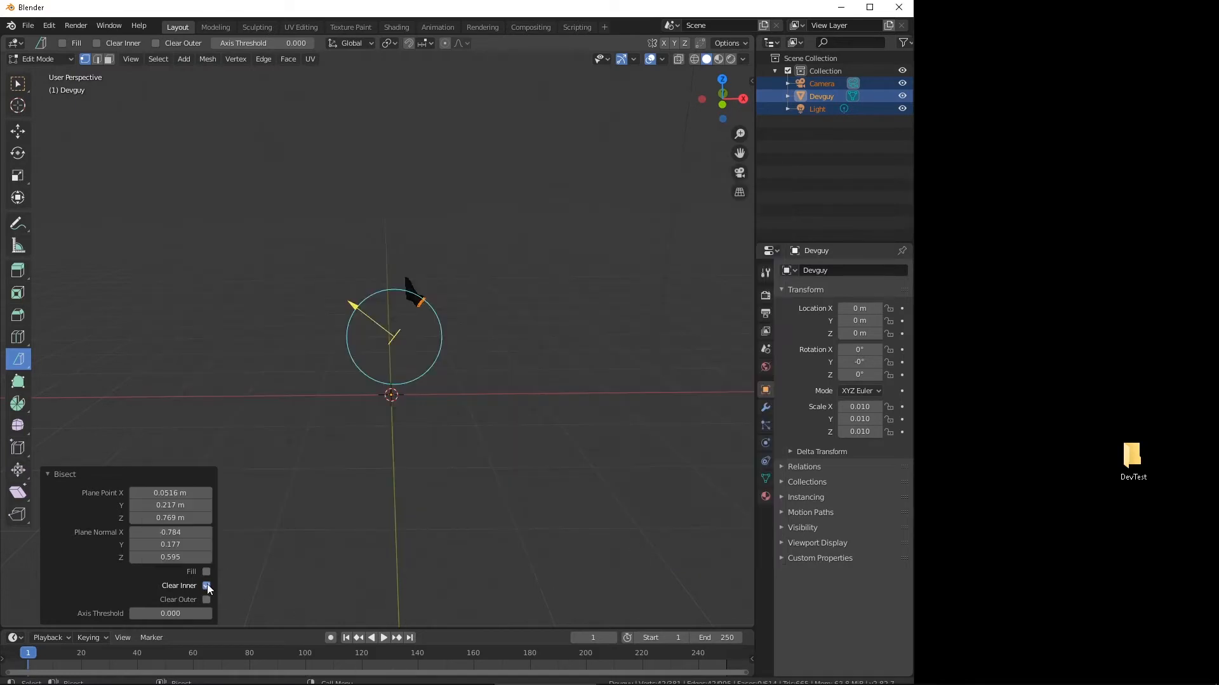
# Step: Clear the outer side of the left elbow bisect instead, and export the remaining forearm as LA_Lower.fbx into the BitandBobs folder
pyautogui.click(206, 586)
pyautogui.click(206, 599)
pyautogui.click(29, 26)
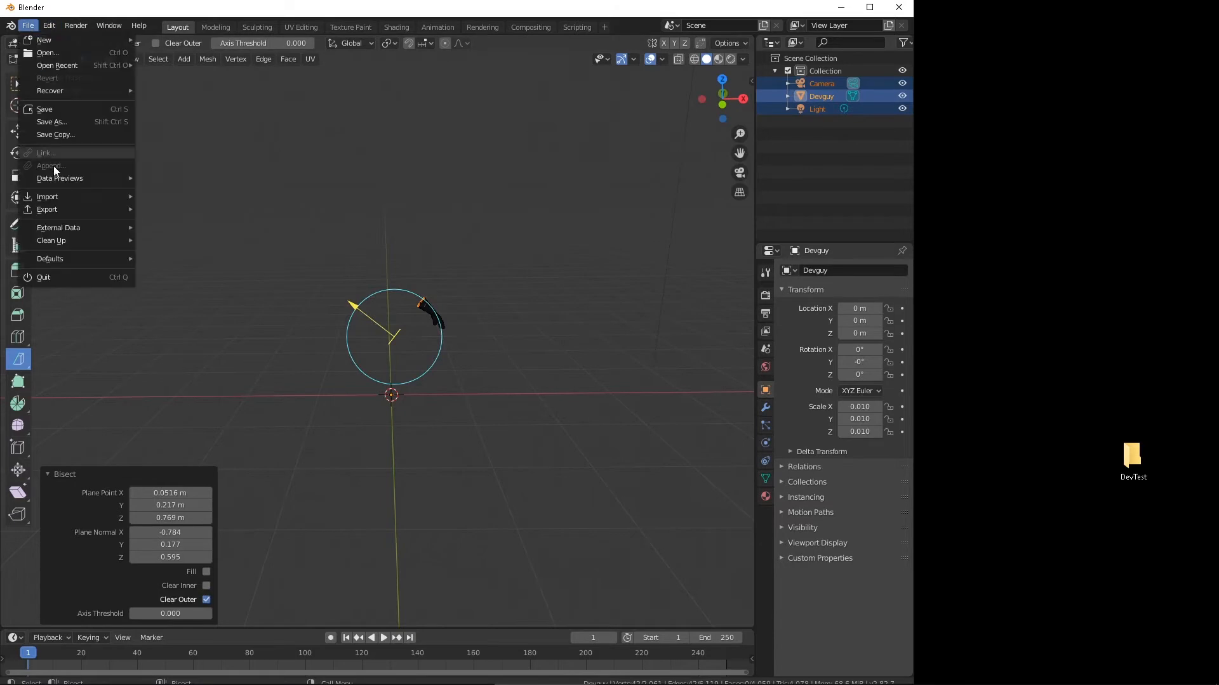
pyautogui.moveTo(63, 209)
pyautogui.click(207, 284)
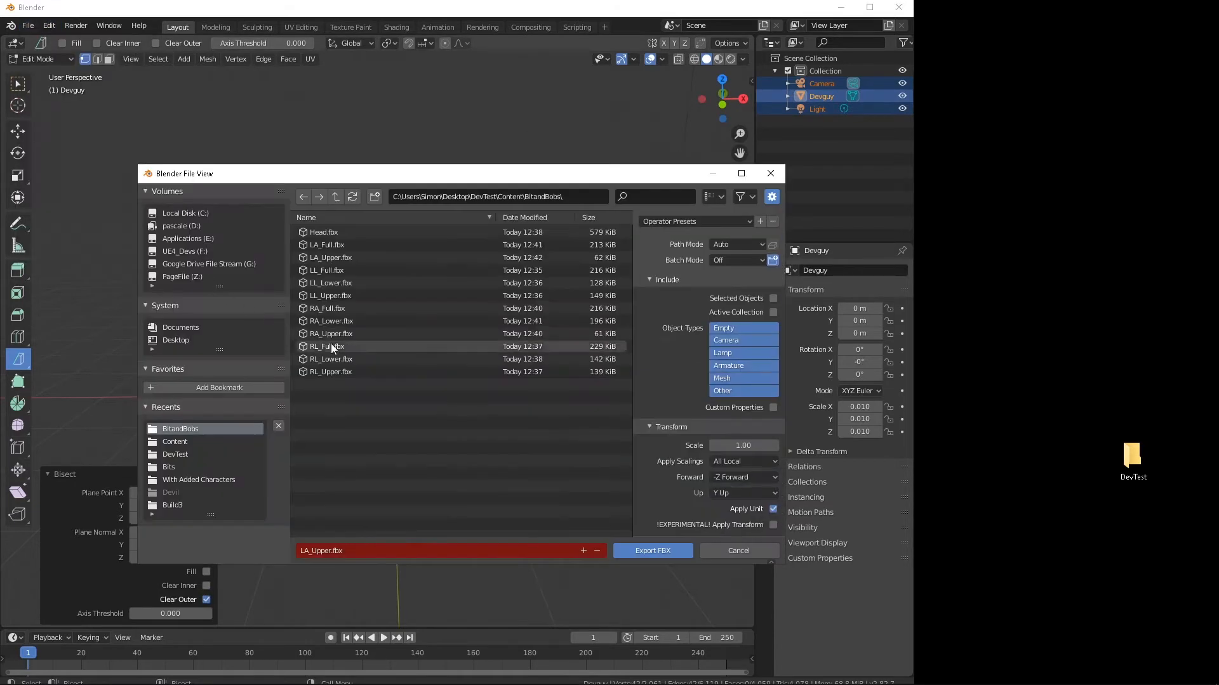
pyautogui.click(370, 554)
pyautogui.moveTo(332, 553); pyautogui.dragTo(317, 554)
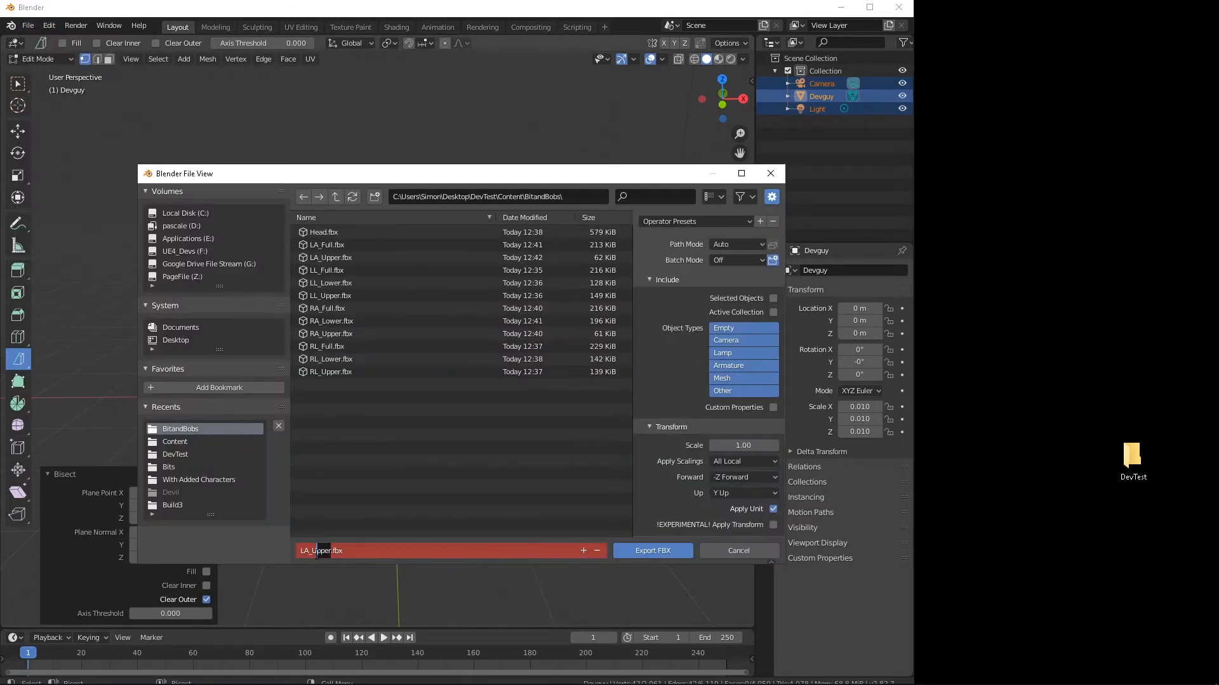
pyautogui.press('BackSpace')
pyautogui.click(637, 550)
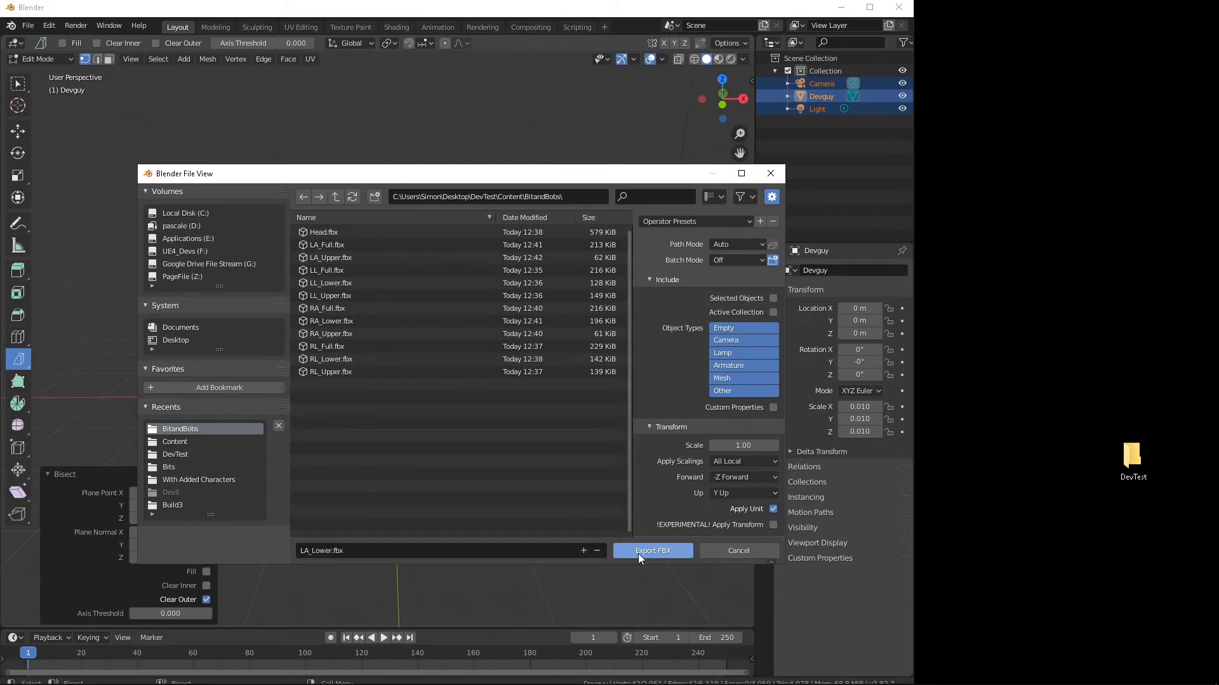
pyautogui.click(638, 552)
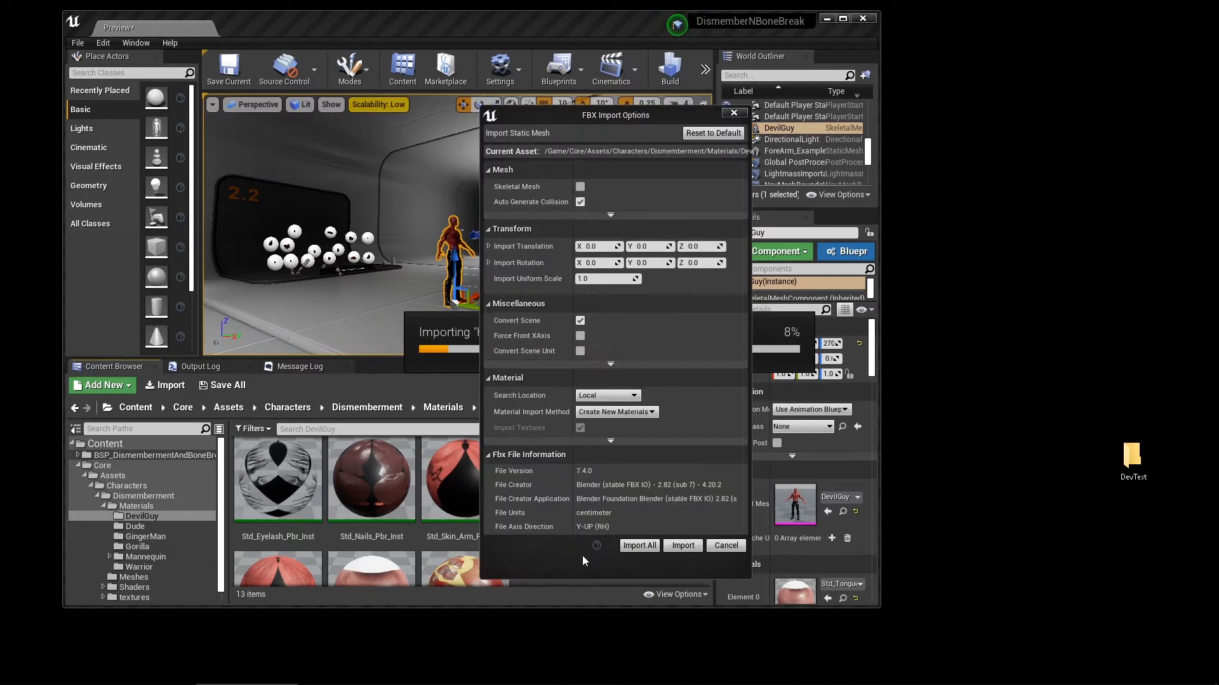
# Step: Examine the advanced mesh, transform and miscellaneous options for importing the body parts as static meshes
pyautogui.click(608, 216)
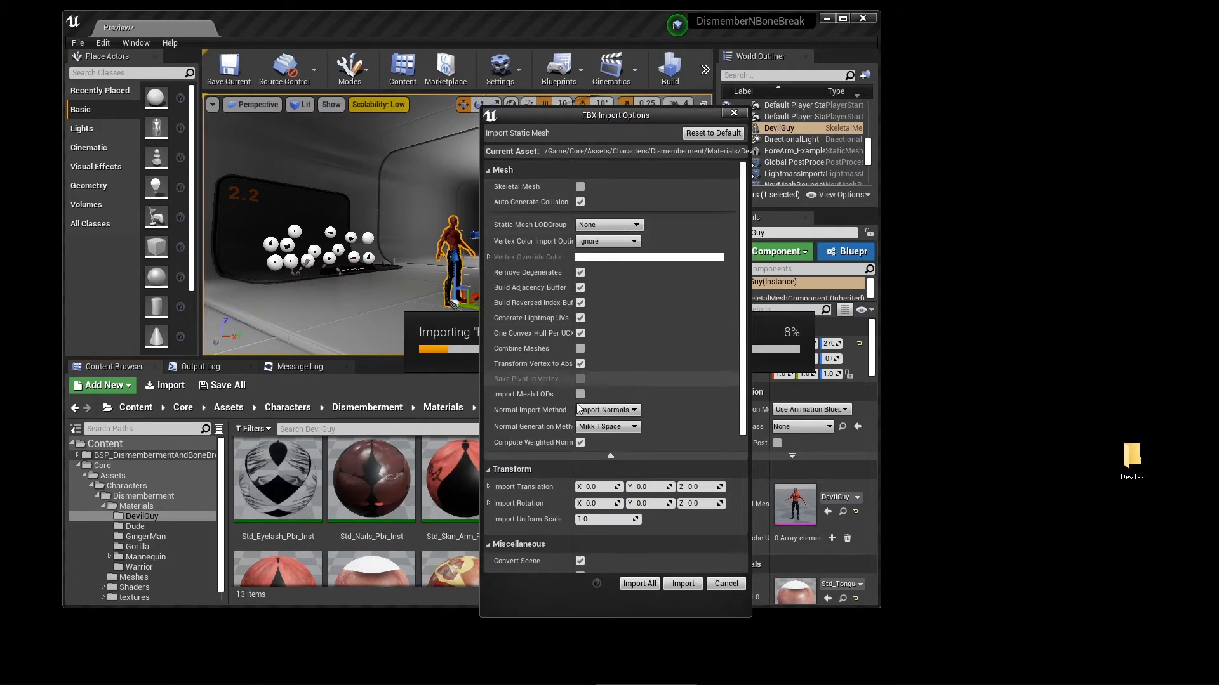
pyautogui.scroll(-3, 550, 454)
pyautogui.scroll(-3, 550, 454)
pyautogui.scroll(6, 570, 425)
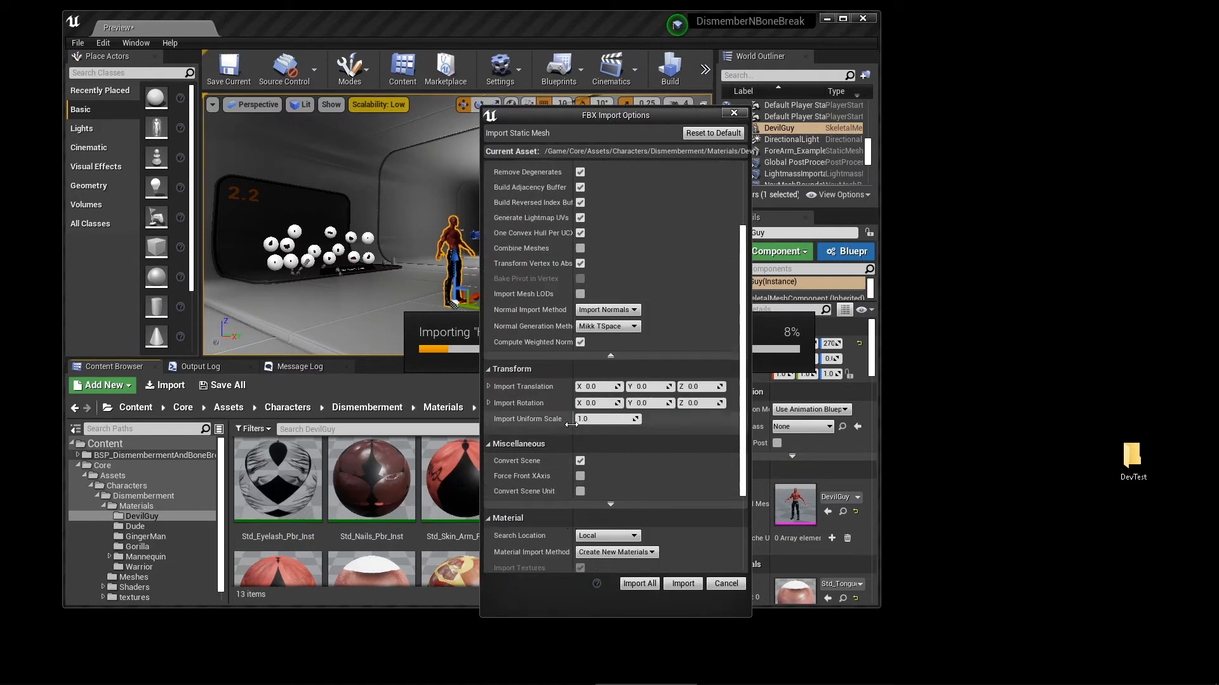
pyautogui.scroll(-5, 580, 417)
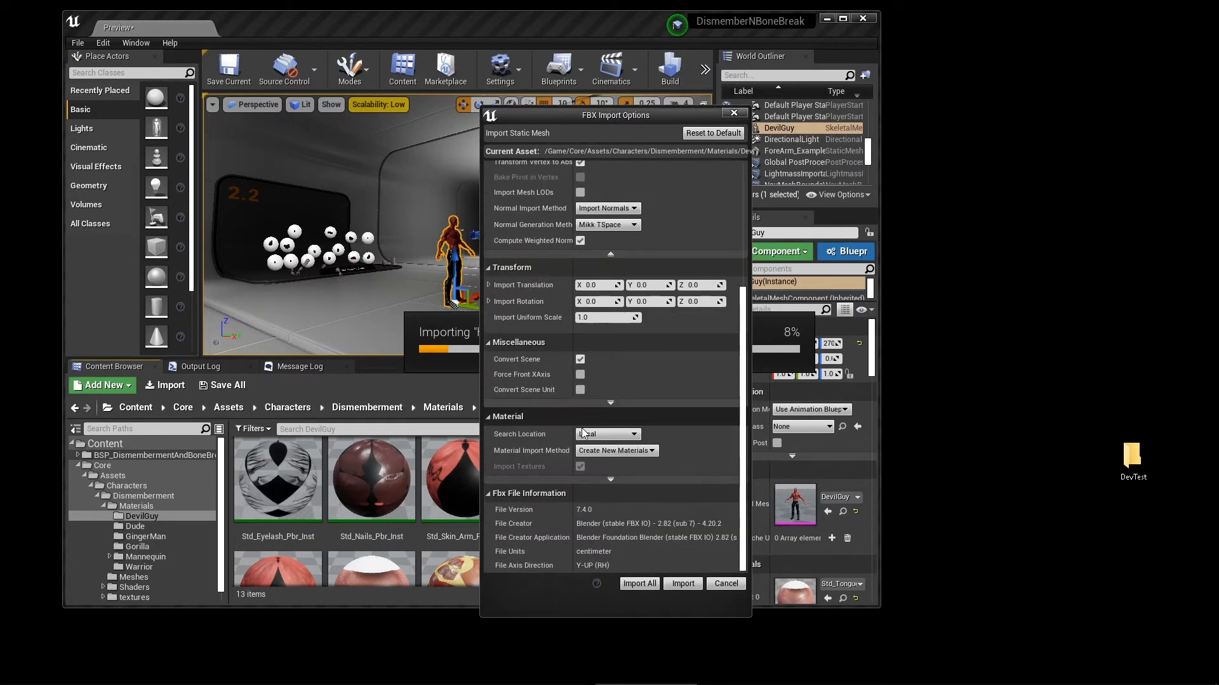
pyautogui.click(632, 451)
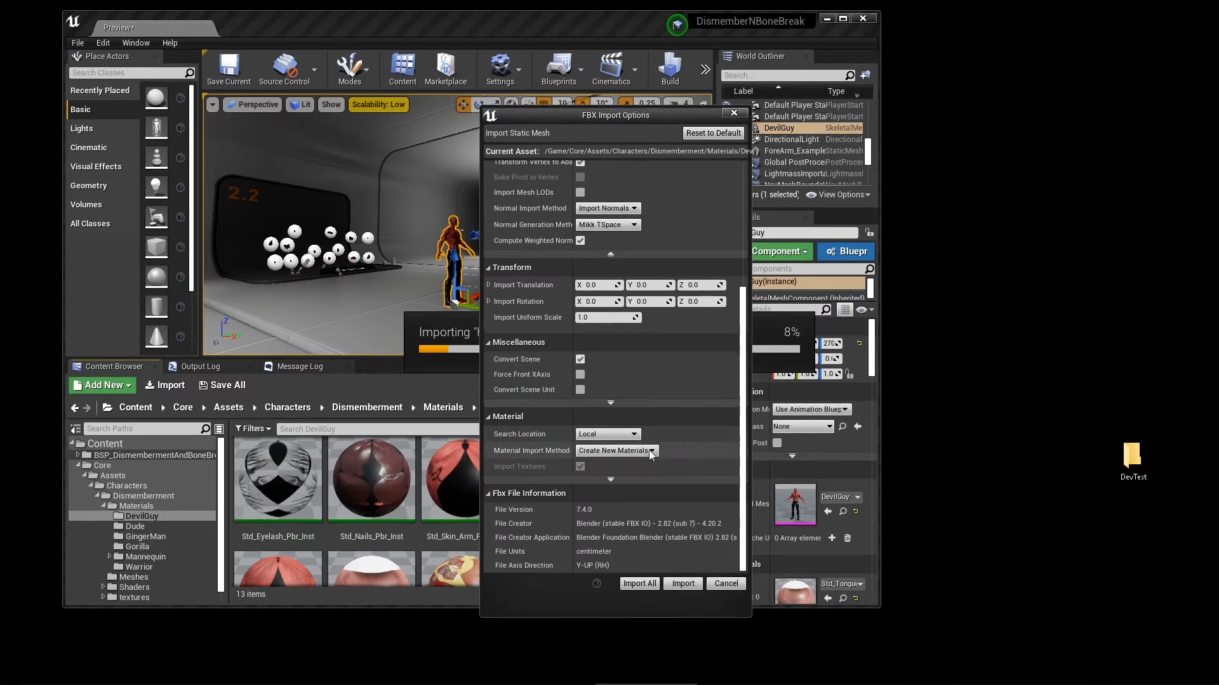
pyautogui.click(679, 417)
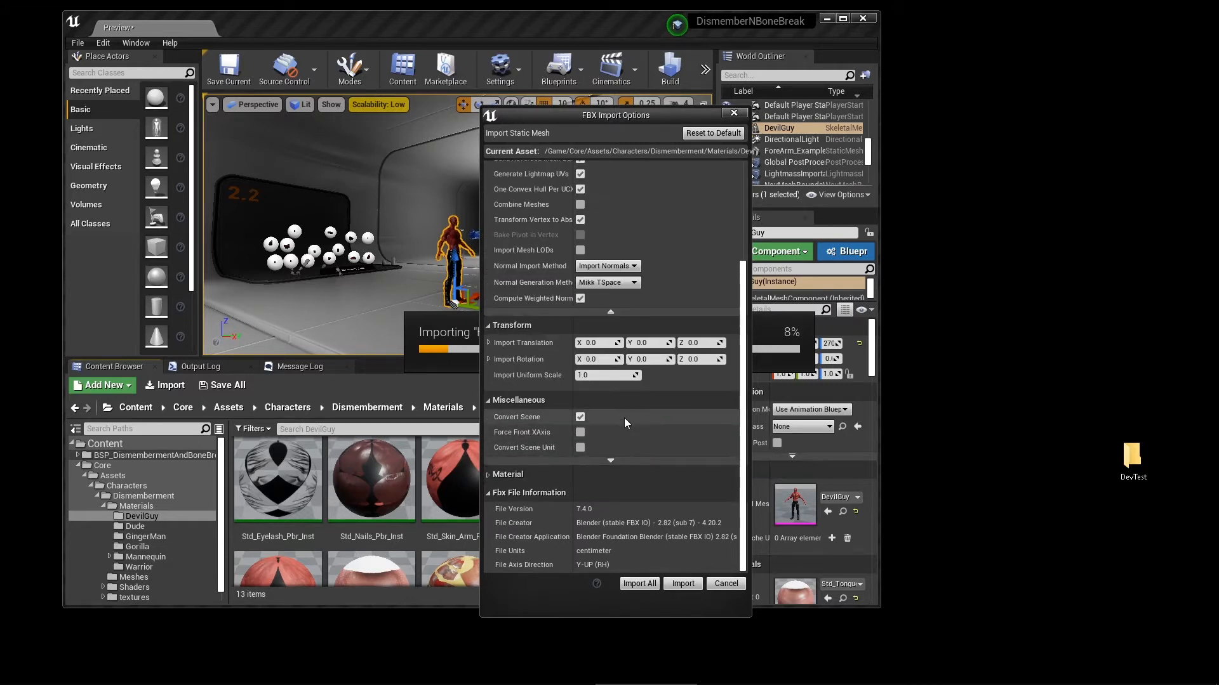
pyautogui.click(611, 461)
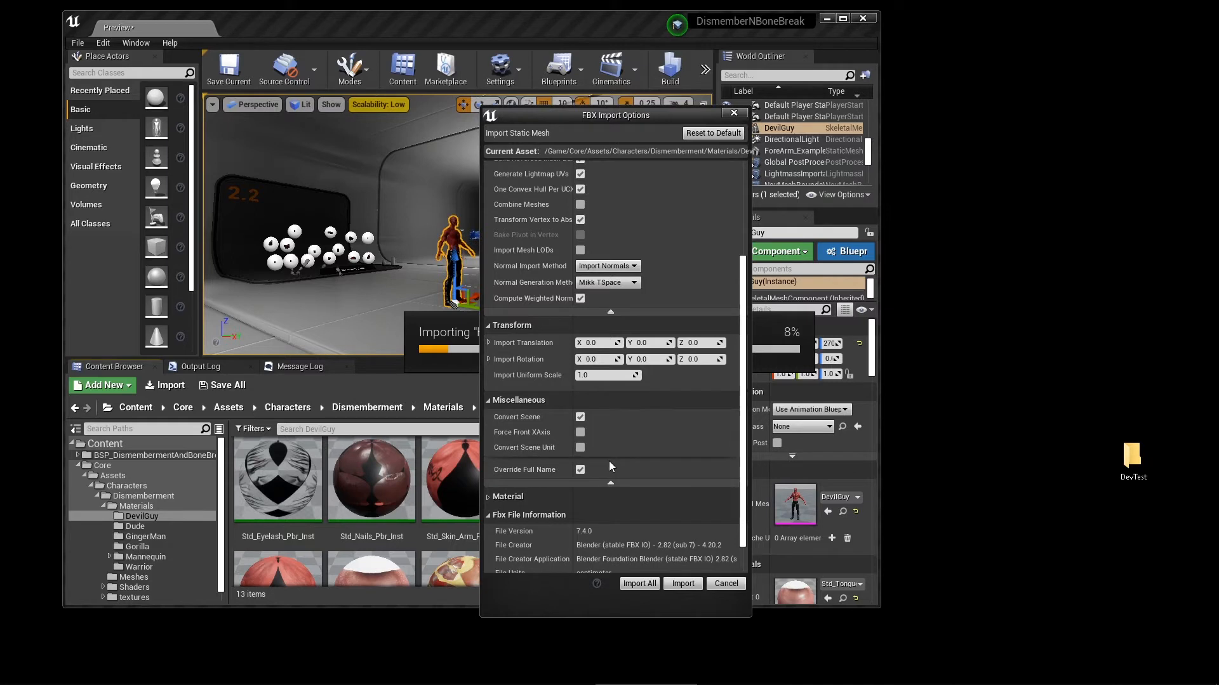
pyautogui.click(612, 311)
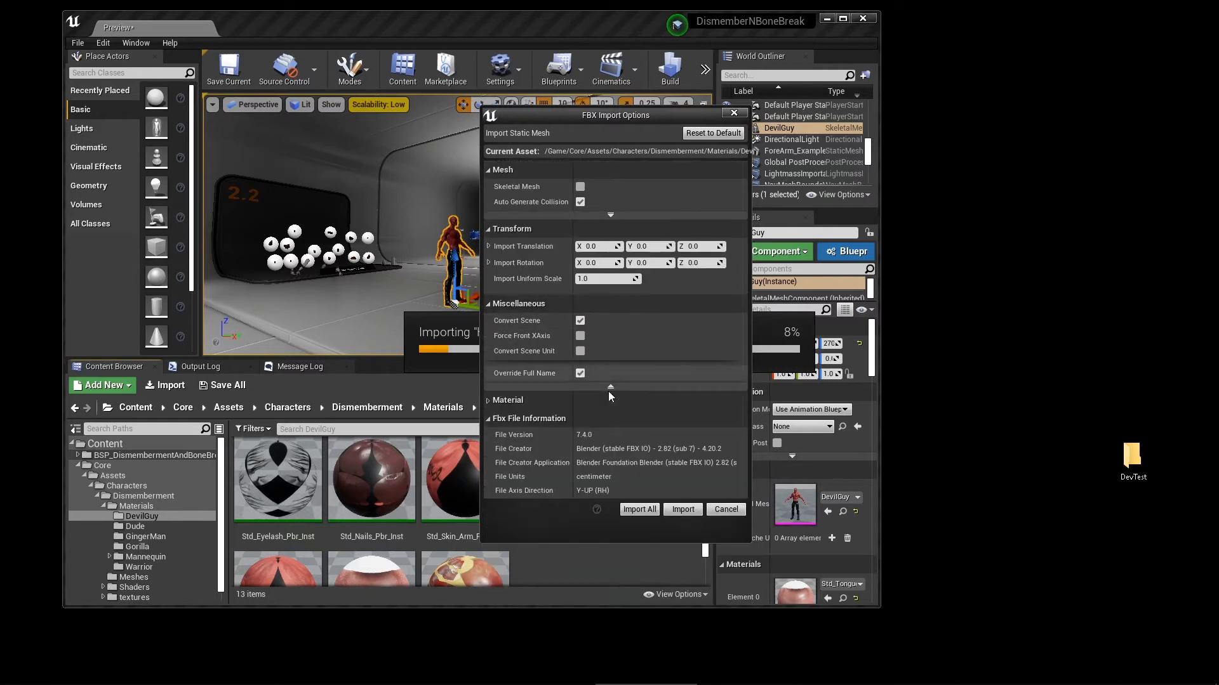
# Step: Set the material import method to Do Not Create Material, keep the search location Local, and import all body-part FBX files
pyautogui.click(493, 399)
pyautogui.click(612, 463)
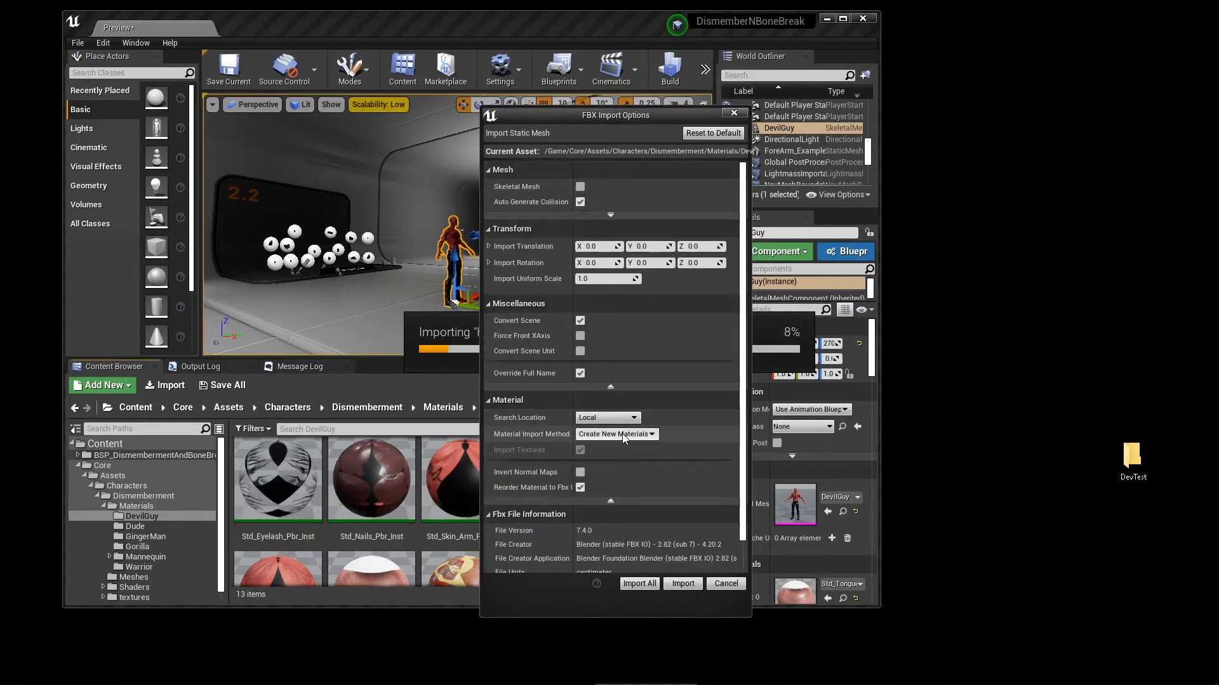
pyautogui.click(631, 419)
pyautogui.click(652, 435)
pyautogui.click(630, 461)
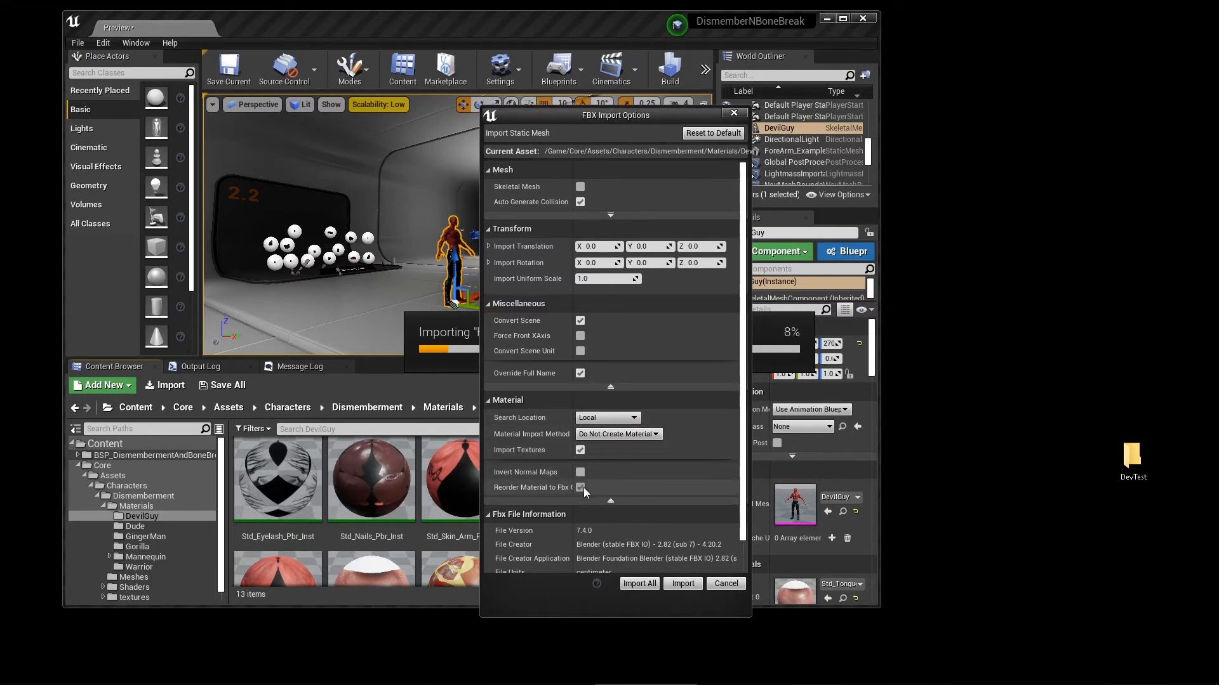
pyautogui.click(608, 419)
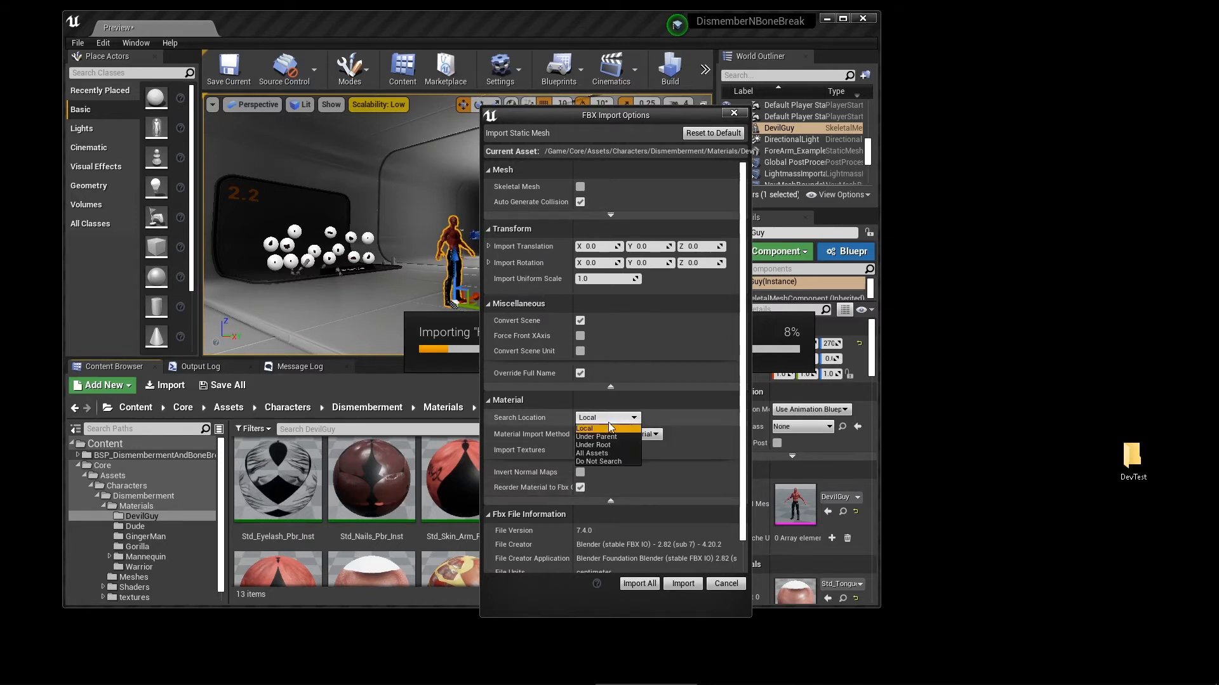
pyautogui.click(738, 420)
pyautogui.click(638, 584)
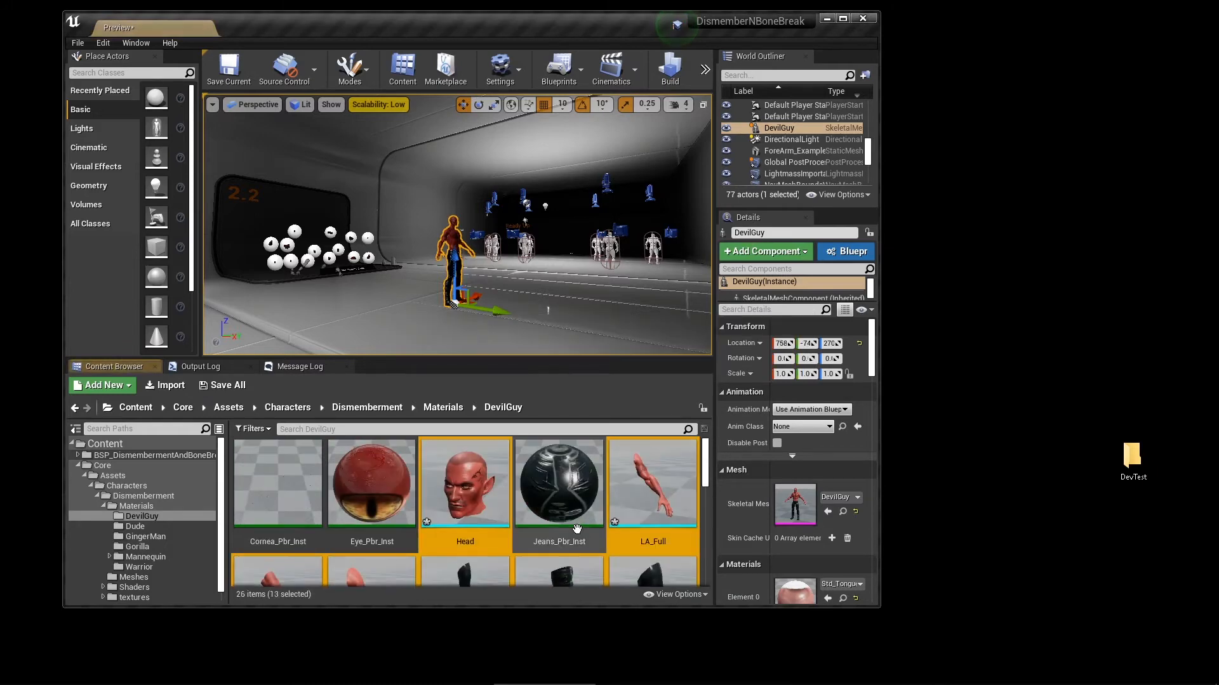
# Step: Move the imported body-part meshes from the DevilGuy materials folder into the Content/Meshes folder
pyautogui.scroll(-5, 482, 508)
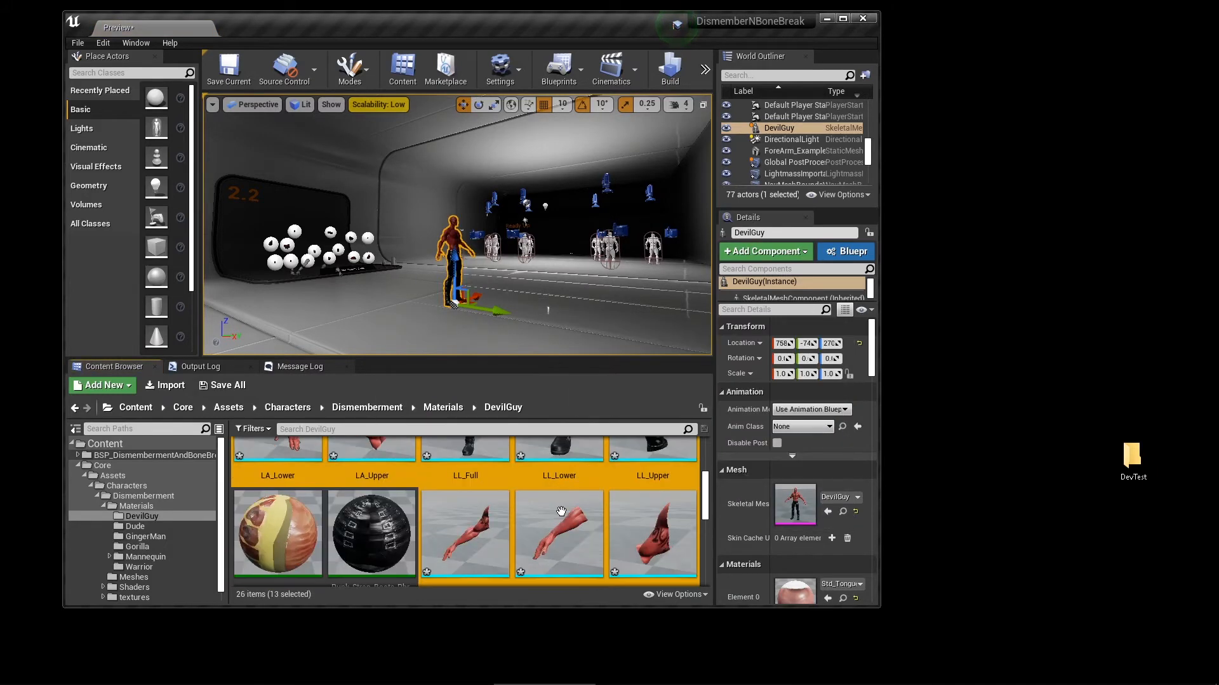
pyautogui.scroll(2, 565, 508)
pyautogui.scroll(-2, 565, 508)
pyautogui.scroll(4, 552, 513)
pyautogui.scroll(2, 550, 517)
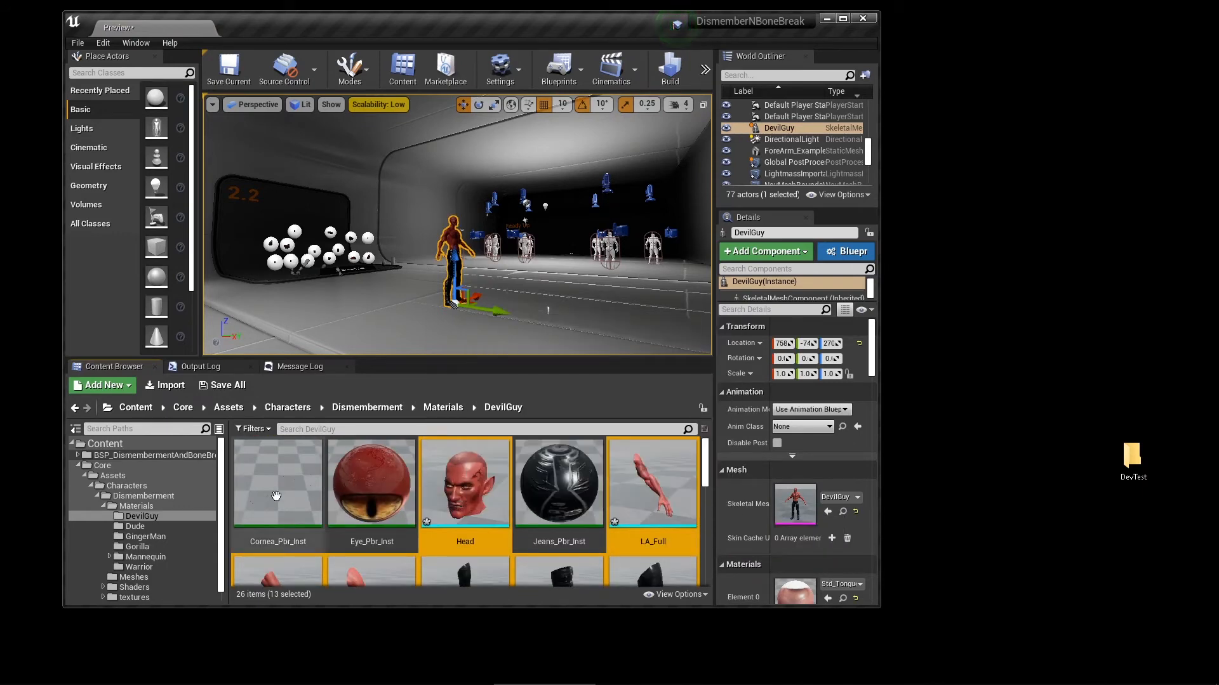
pyautogui.click(215, 514)
pyautogui.scroll(-1, 219, 533)
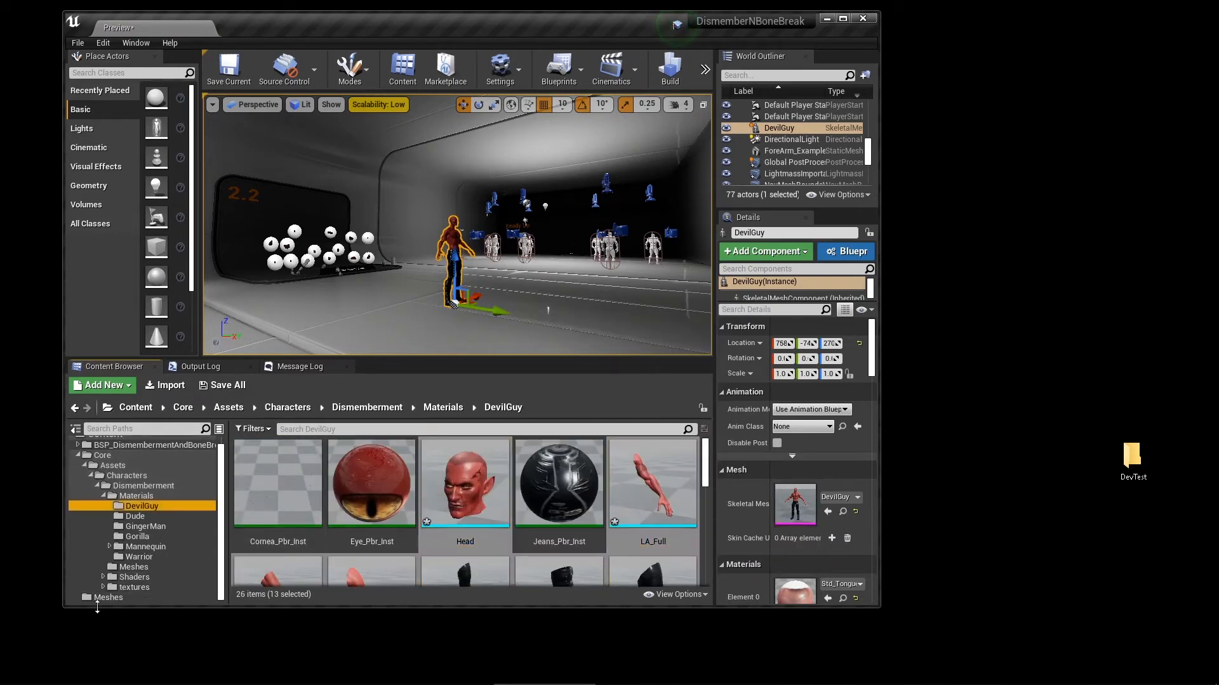
pyautogui.moveTo(466, 494); pyautogui.dragTo(107, 600)
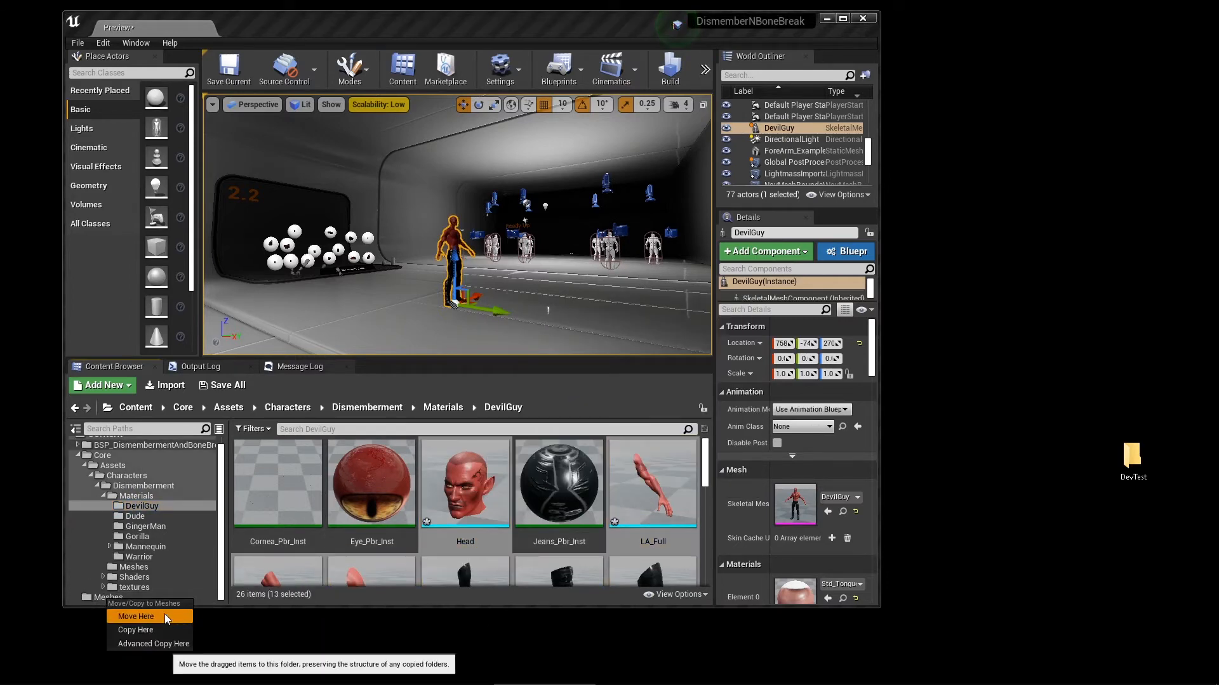
pyautogui.click(160, 630)
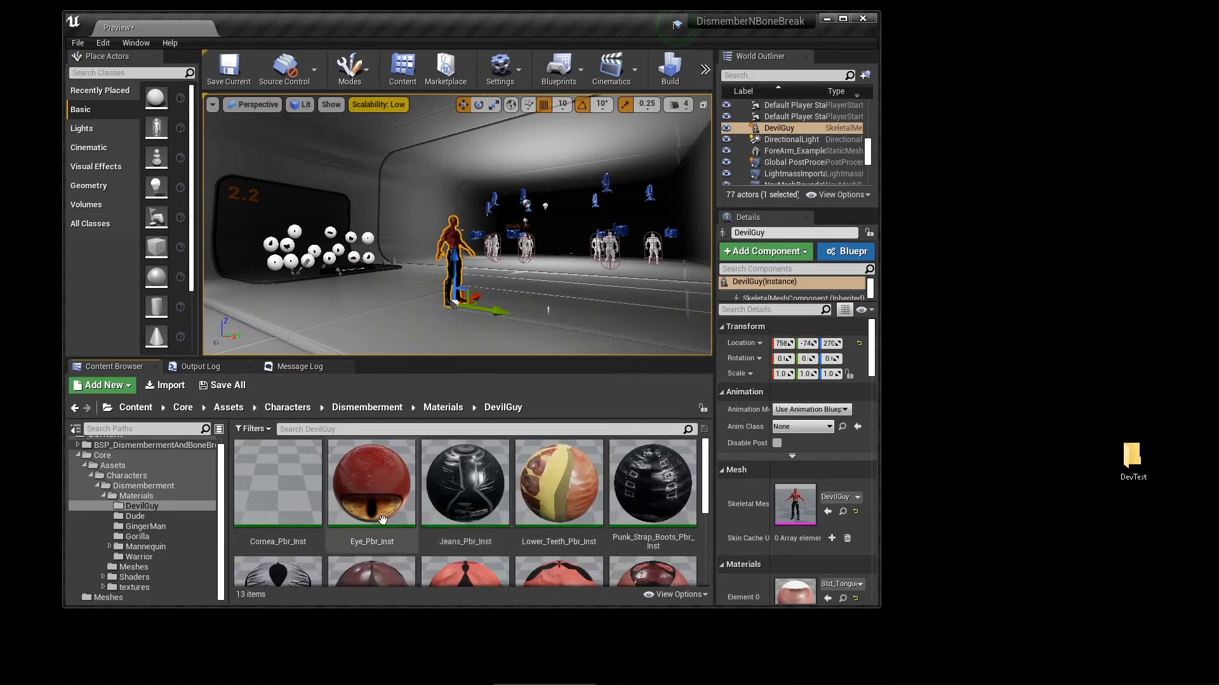
# Step: Open the DT_BoneAmputatedMesh data table from the BSP_DismembermentAndBoneBreak/Blueprints/DataTable folder
pyautogui.click(135, 497)
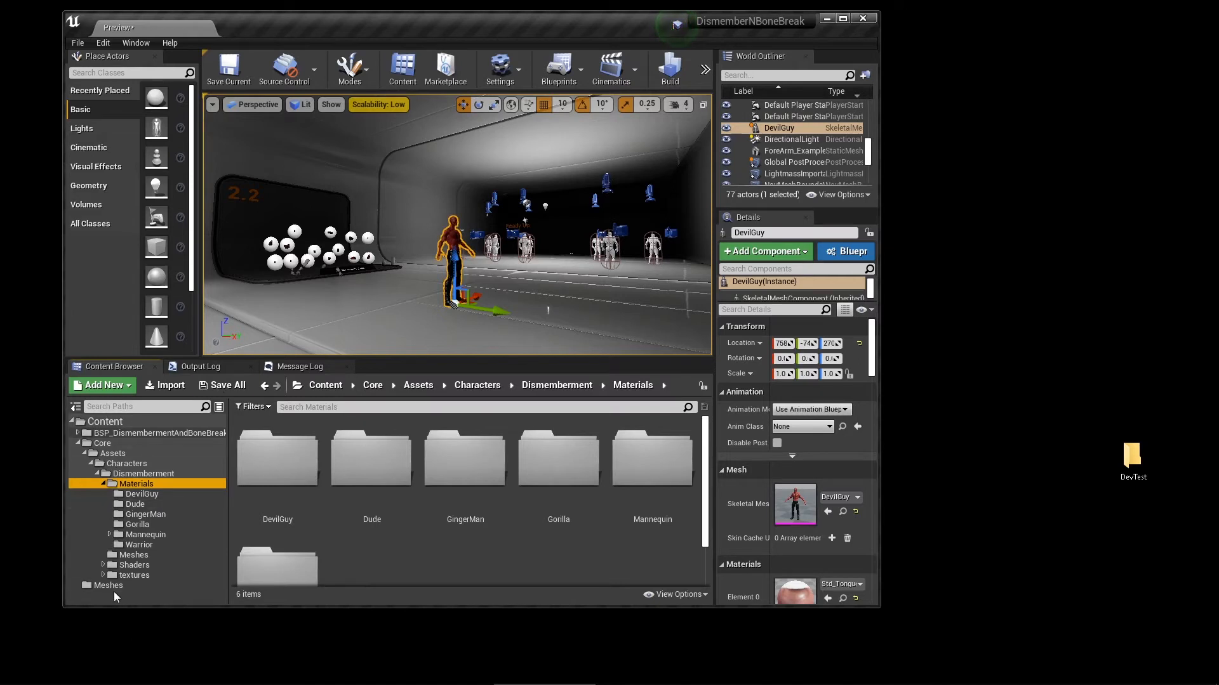
pyautogui.click(99, 474)
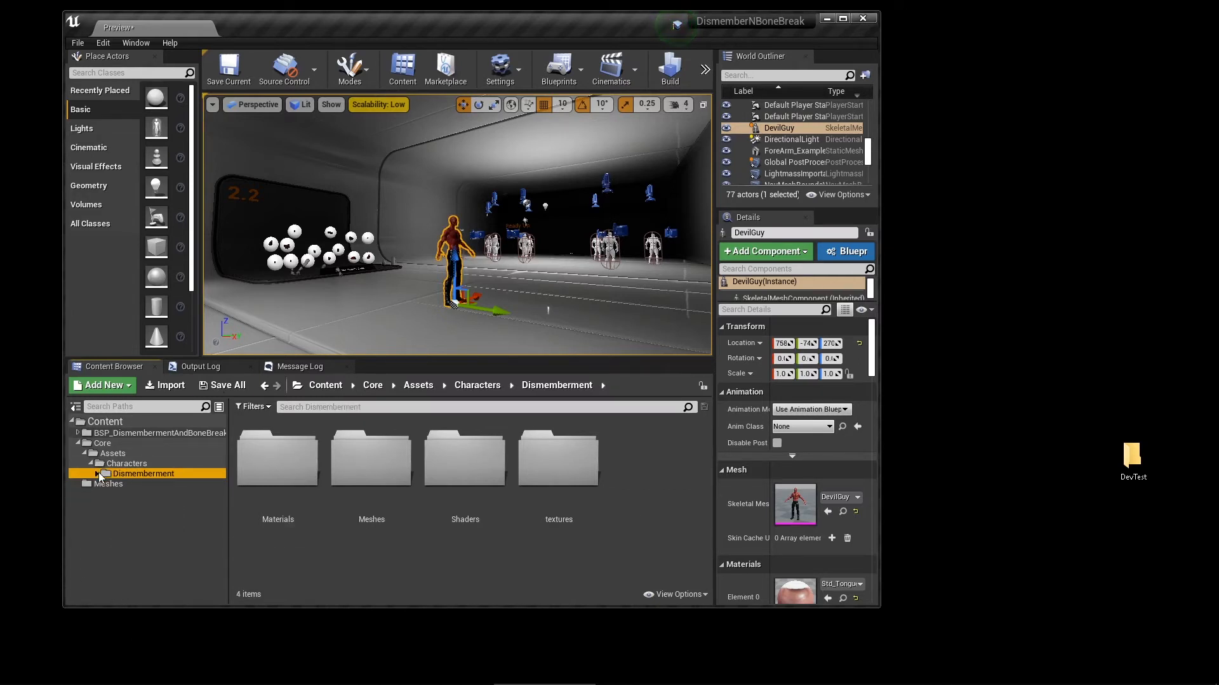
pyautogui.click(78, 433)
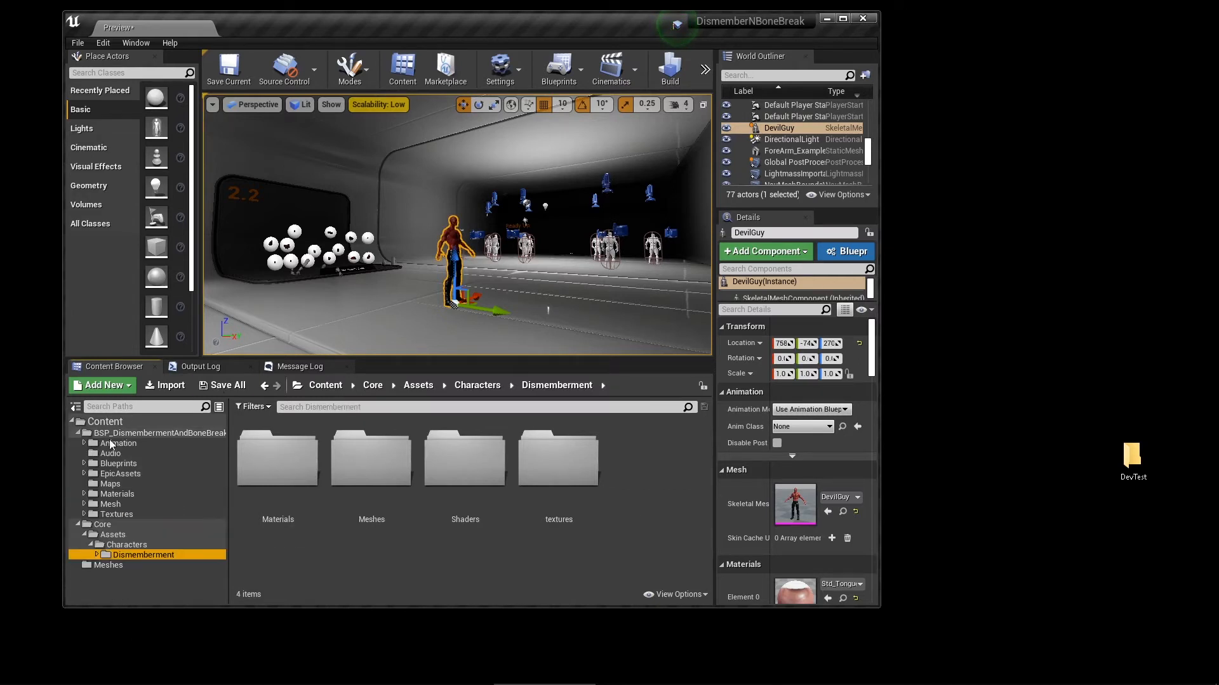
pyautogui.click(83, 462)
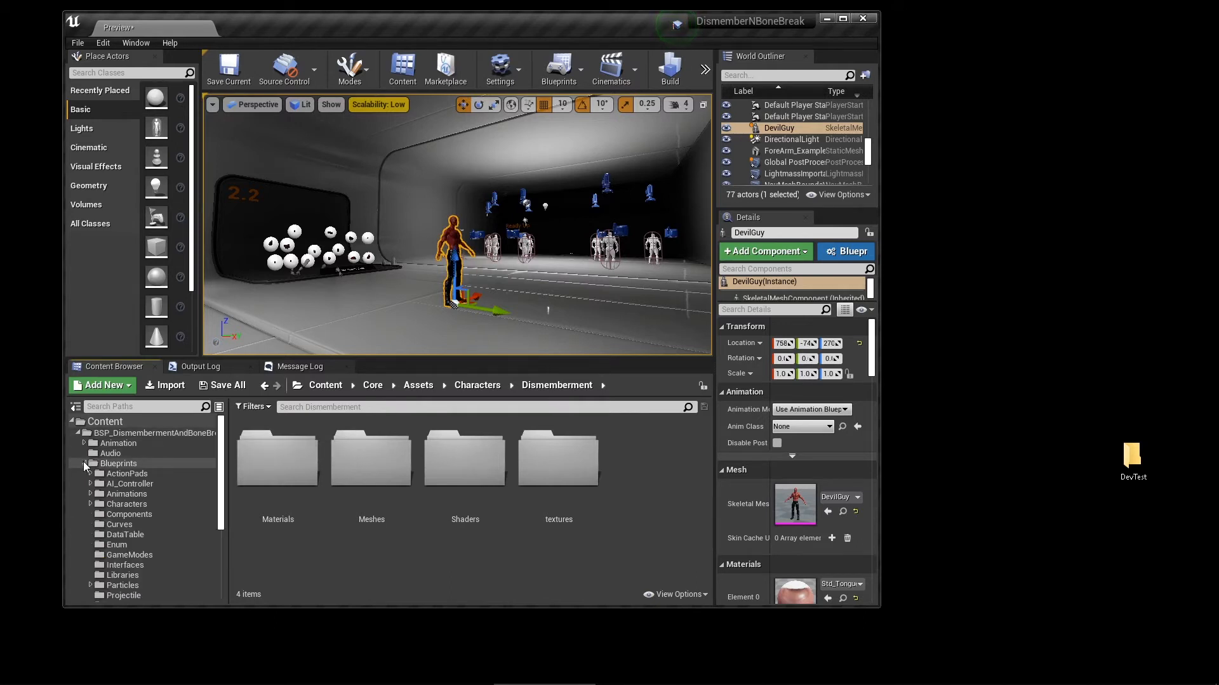
pyautogui.click(125, 535)
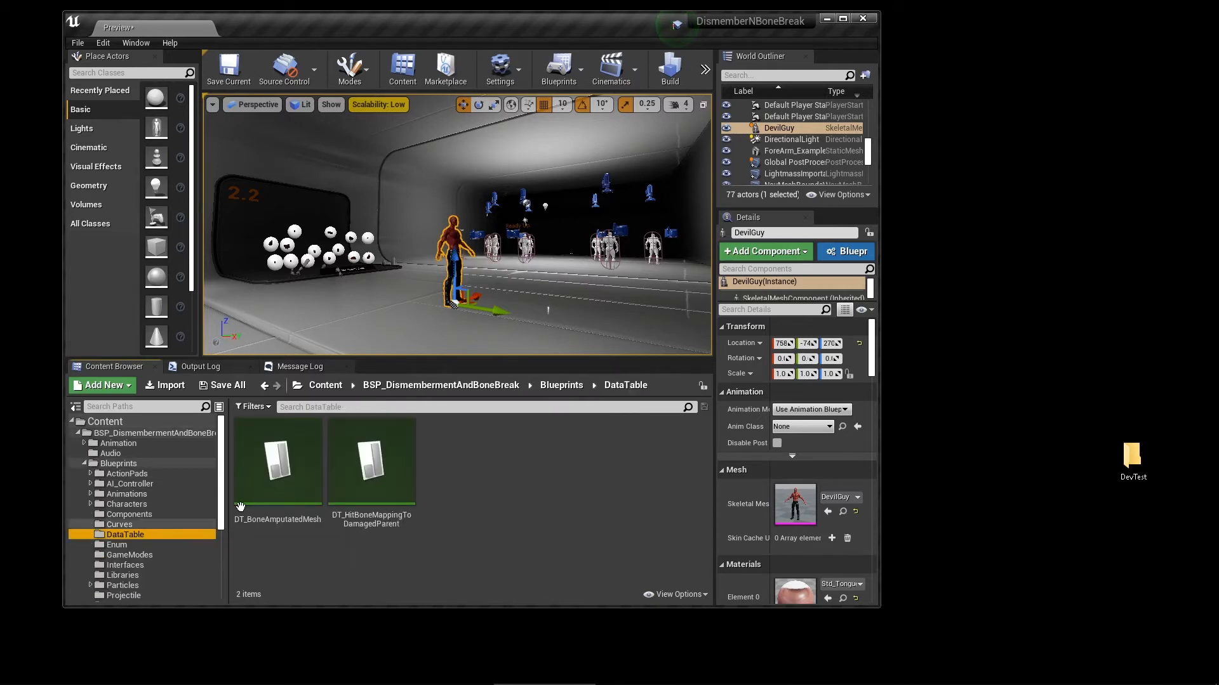
pyautogui.click(278, 467)
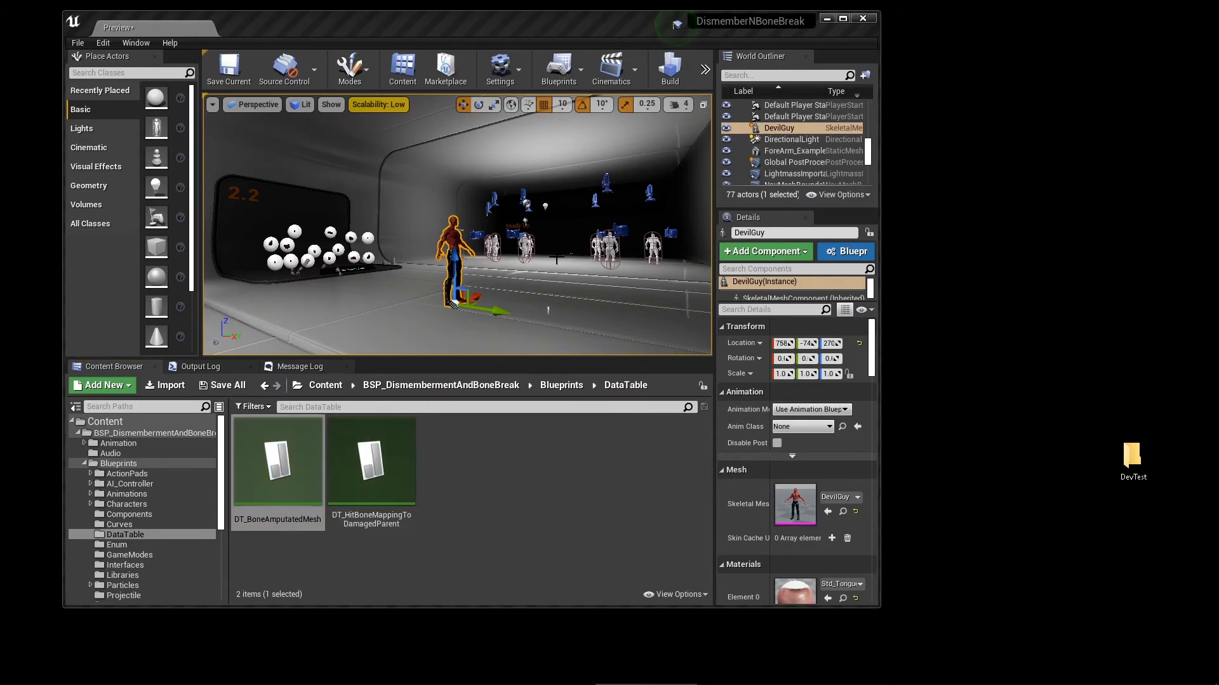
# Step: Arrange the data table window beside the main editor and show the Content/Meshes folder's assets
pyautogui.moveTo(763, 2); pyautogui.dragTo(763, 44)
pyautogui.moveTo(1143, 125); pyautogui.dragTo(736, 125)
pyautogui.moveTo(344, 26); pyautogui.dragTo(897, 89)
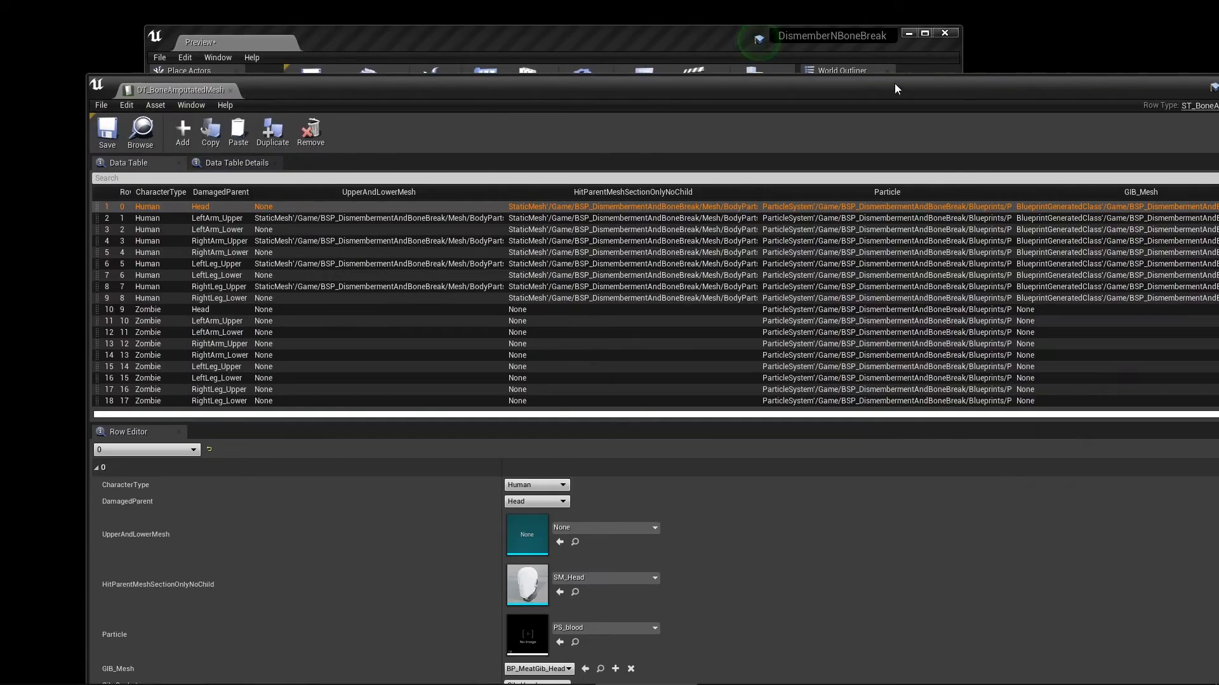
pyautogui.moveTo(530, 83); pyautogui.dragTo(816, 72)
pyautogui.moveTo(704, 43); pyautogui.dragTo(579, 31)
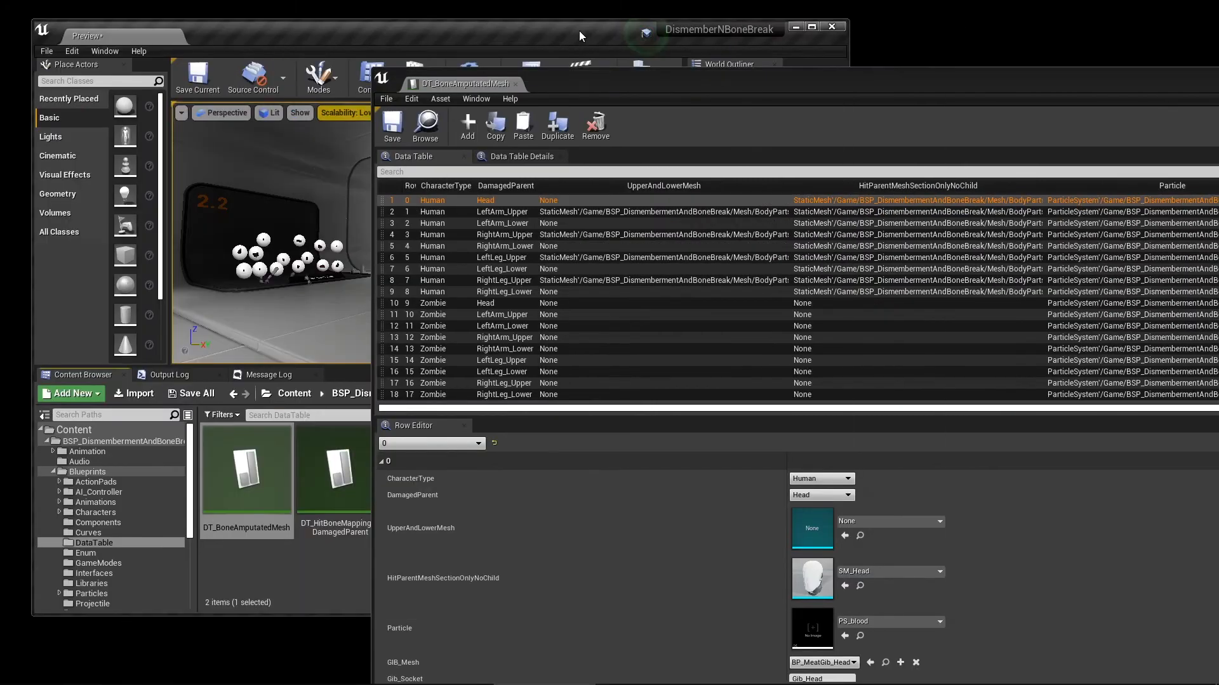
pyautogui.moveTo(706, 76); pyautogui.dragTo(769, 54)
pyautogui.scroll(-5, 101, 508)
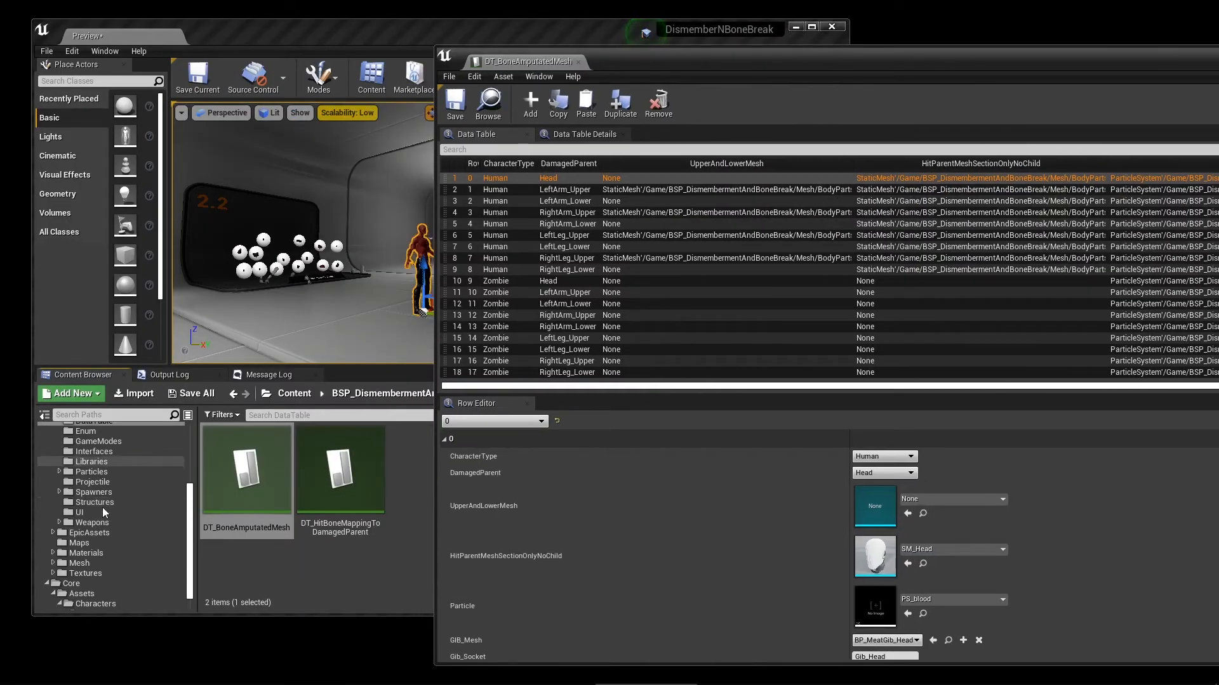
pyautogui.click(77, 608)
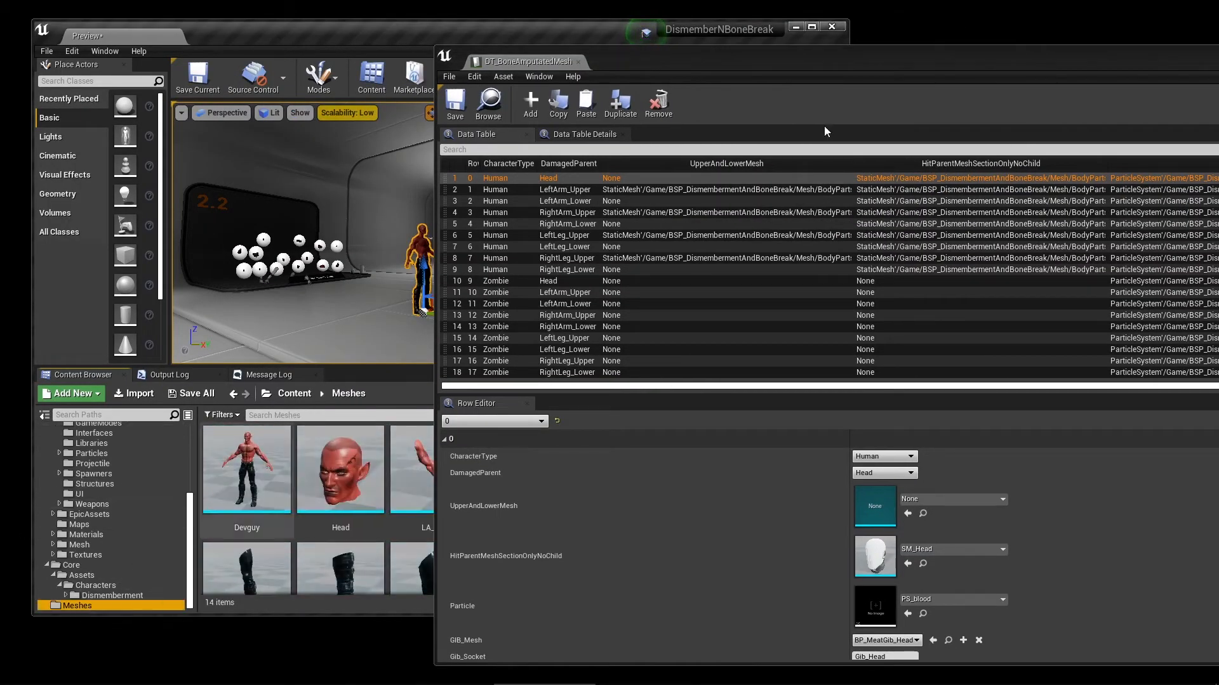
# Step: Switch the Meshes folder's asset view to Columns and place the editor and data table windows side by side
pyautogui.moveTo(802, 62); pyautogui.dragTo(883, 43)
pyautogui.moveTo(446, 36); pyautogui.dragTo(311, 32)
pyautogui.click(87, 410)
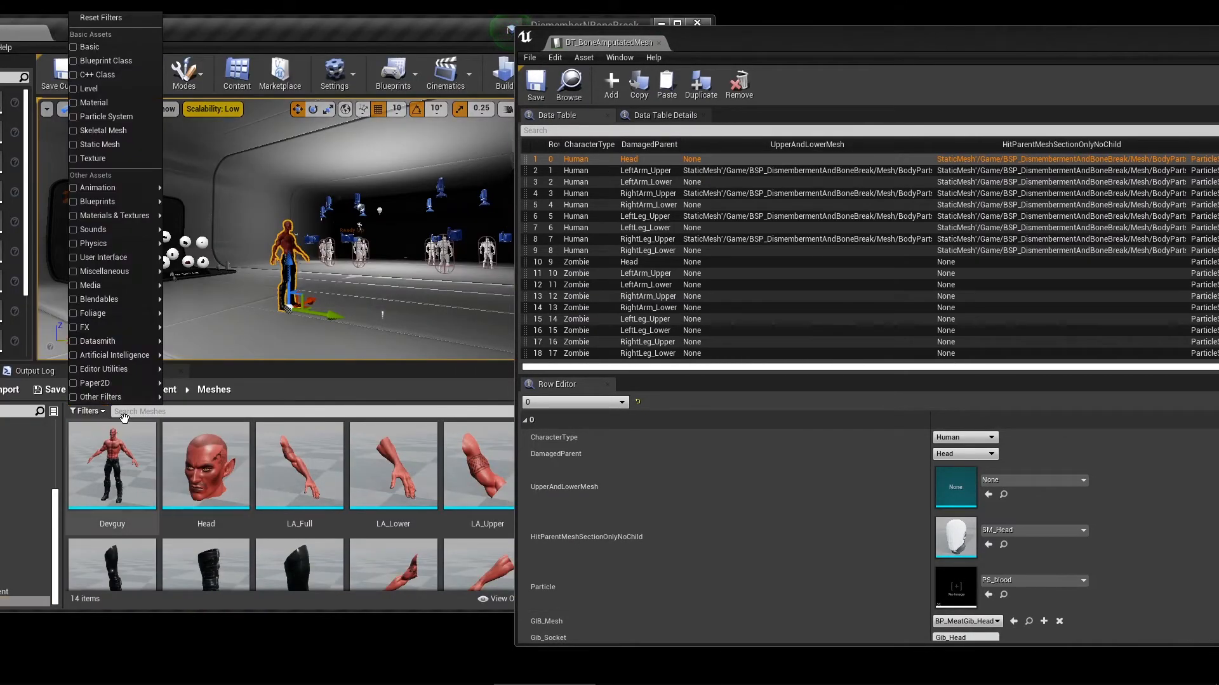
pyautogui.moveTo(105, 271)
pyautogui.moveTo(443, 19); pyautogui.dragTo(201, 19)
pyautogui.click(275, 596)
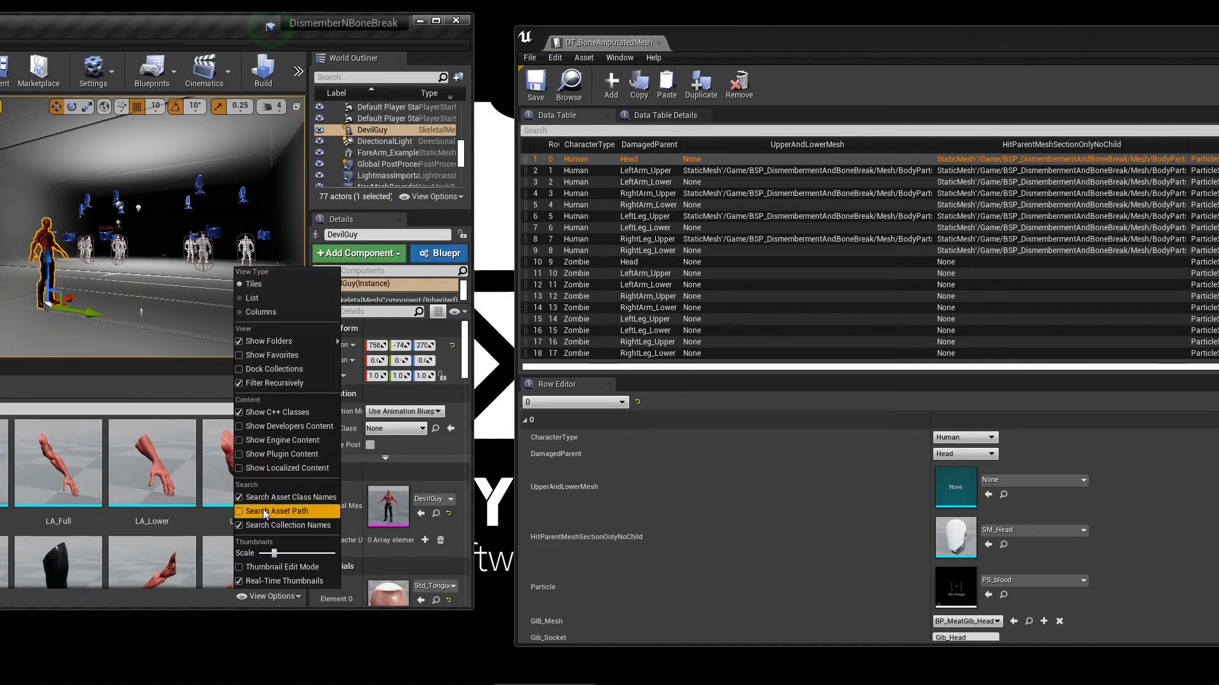
pyautogui.click(243, 312)
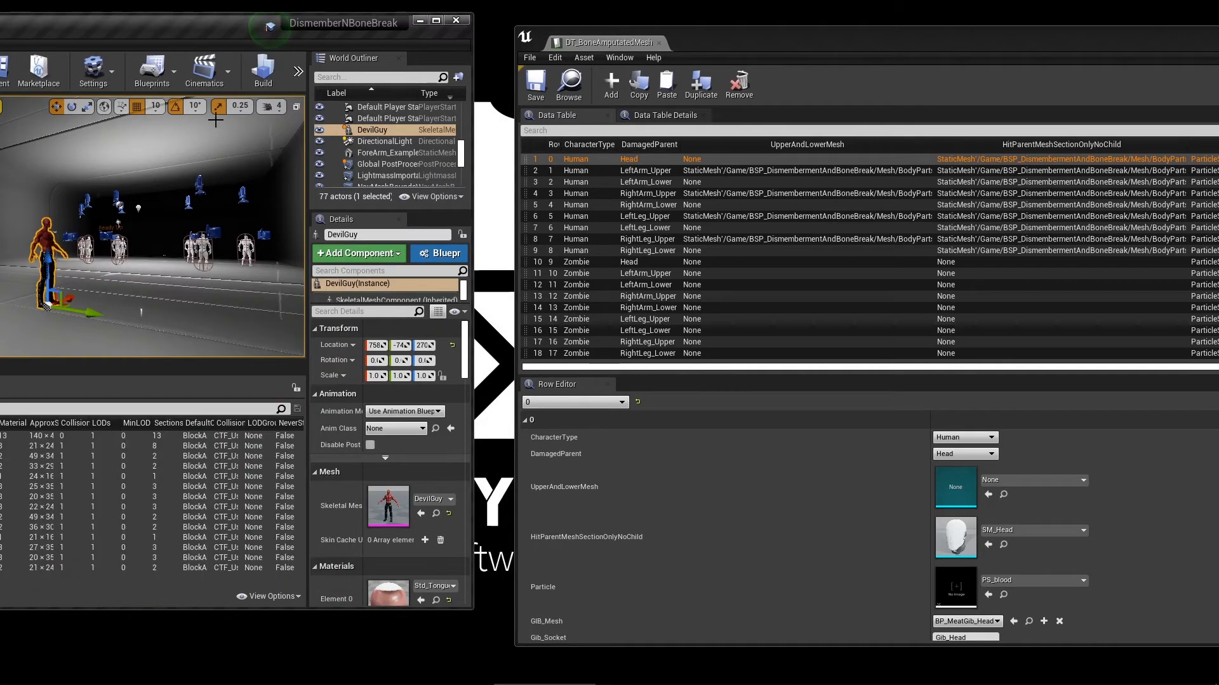
pyautogui.moveTo(169, 32); pyautogui.dragTo(484, 41)
pyautogui.moveTo(911, 35); pyautogui.dragTo(919, 30)
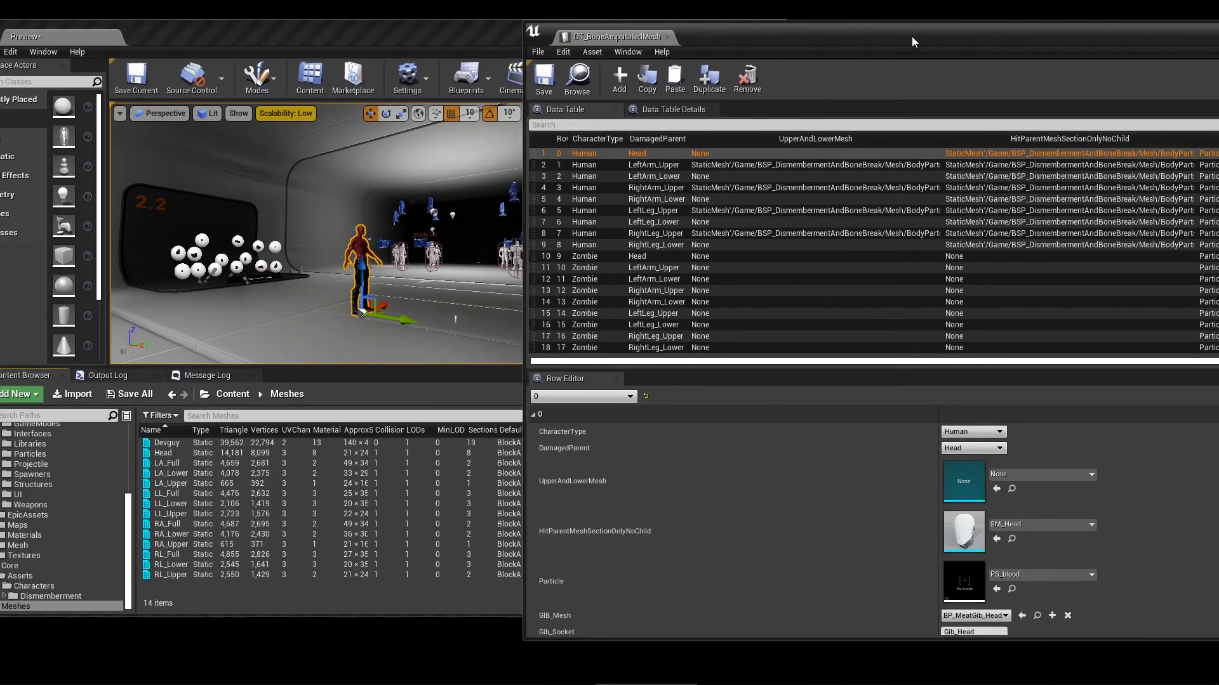
pyautogui.click(961, 141)
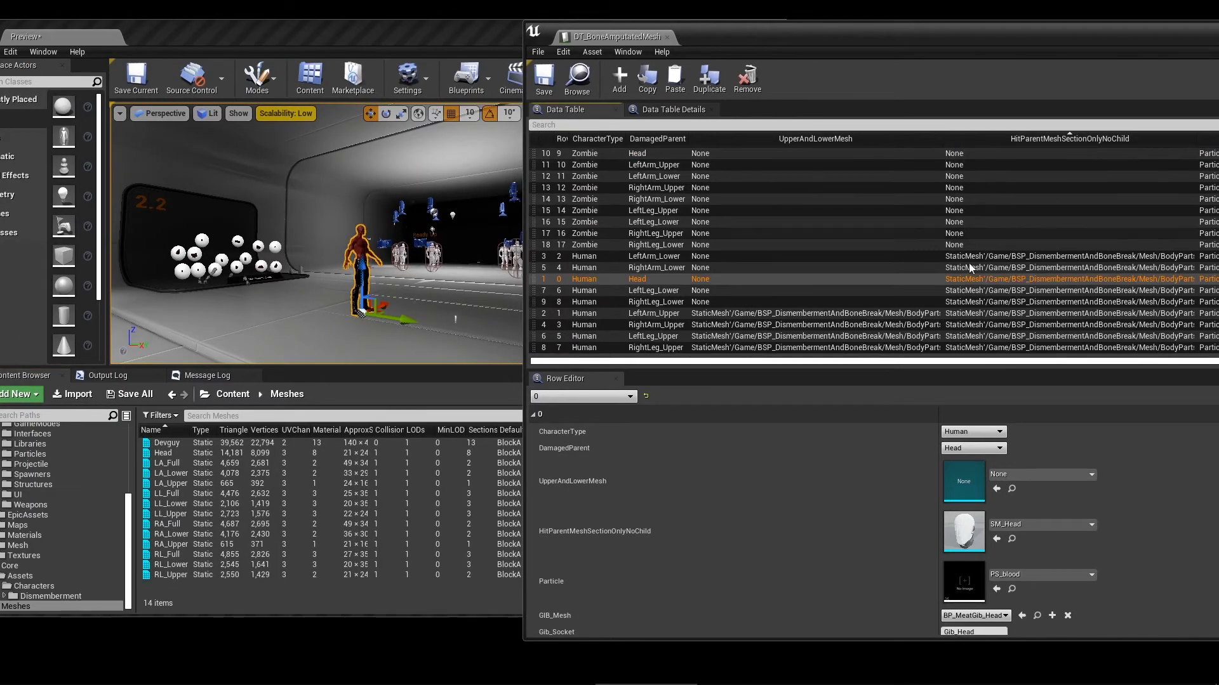
pyautogui.click(989, 139)
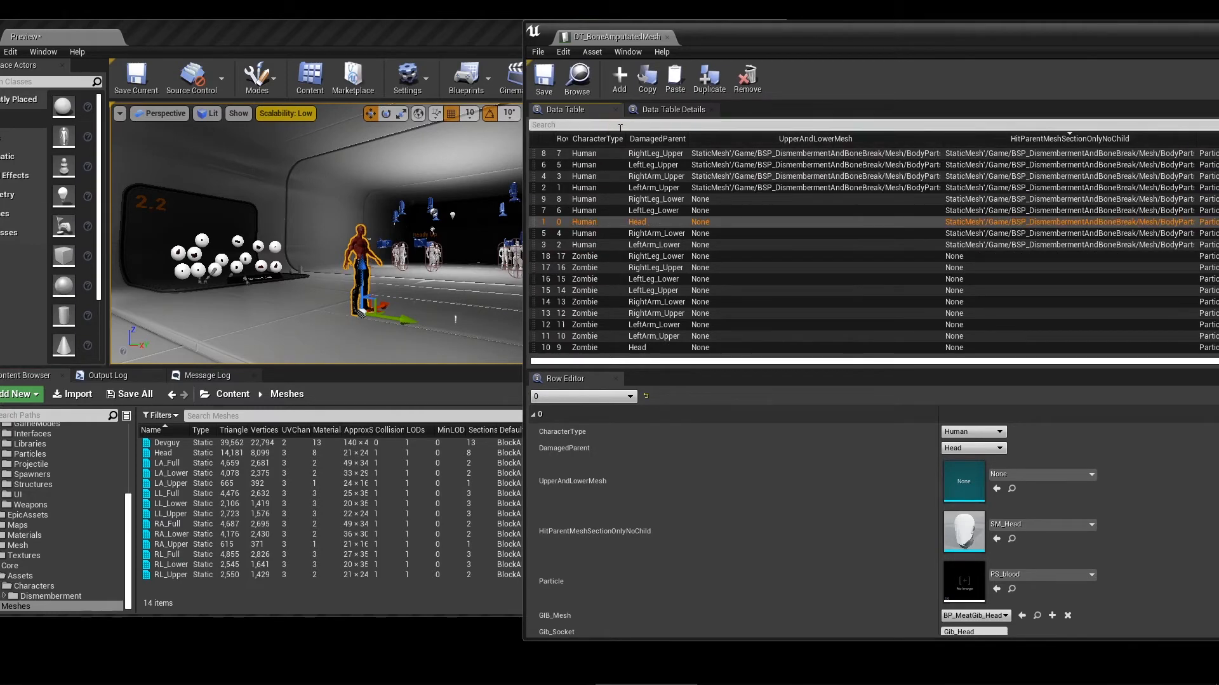
pyautogui.click(585, 138)
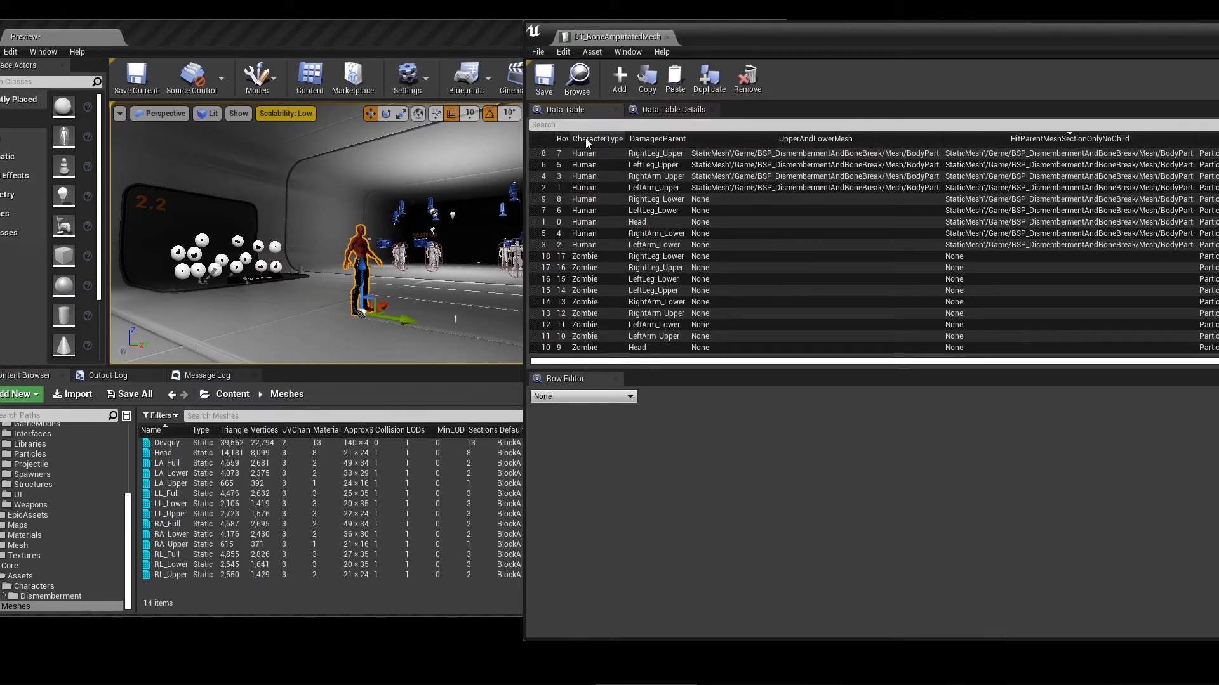
pyautogui.click(545, 142)
# Step: Assign the imported Head mesh as HitParentMeshSectionOnlyNoChild in the Human Head row of the data table
pyautogui.click(971, 153)
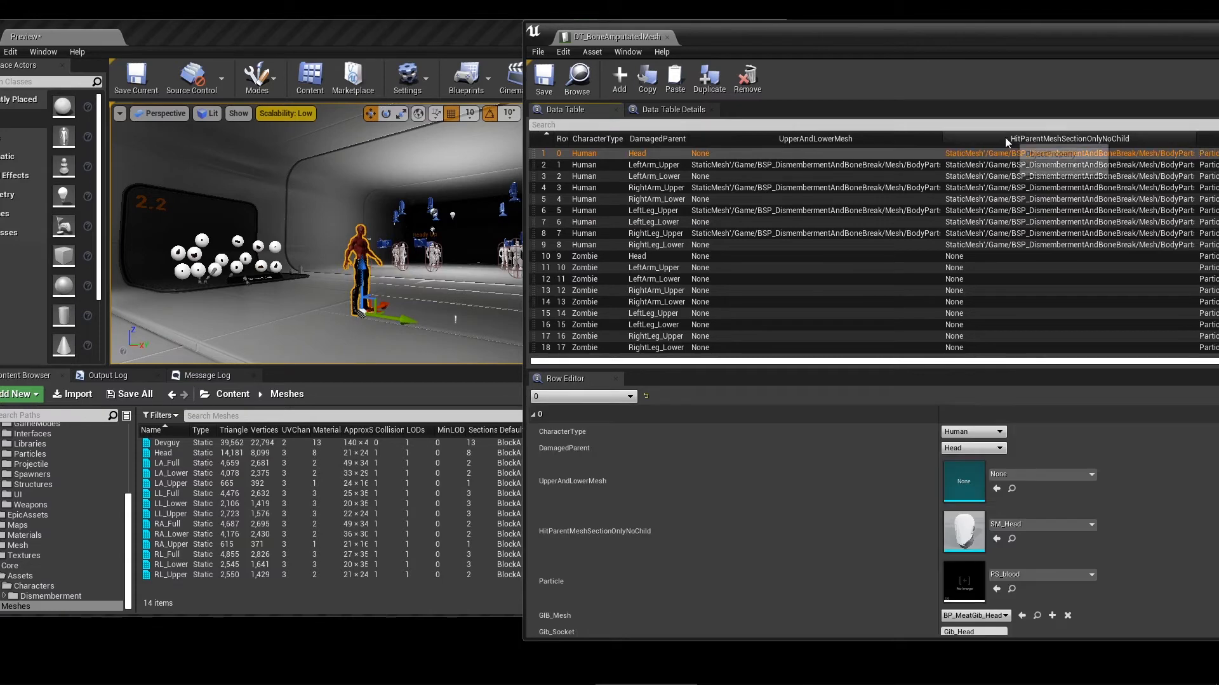
pyautogui.moveTo(164, 455); pyautogui.dragTo(964, 533)
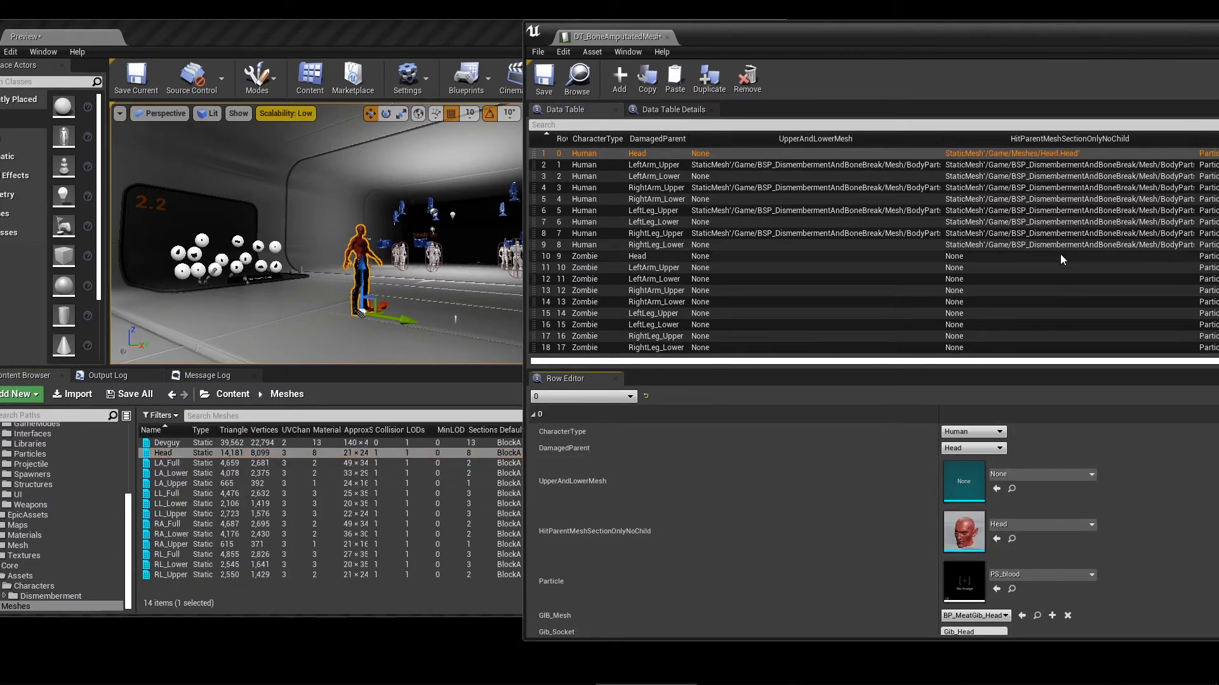
# Step: In the Human LeftArm_Upper row, assign LA_Full as UpperAndLowerMesh and LA_Upper as HitParentMeshSectionOnlyNoChild
pyautogui.click(997, 166)
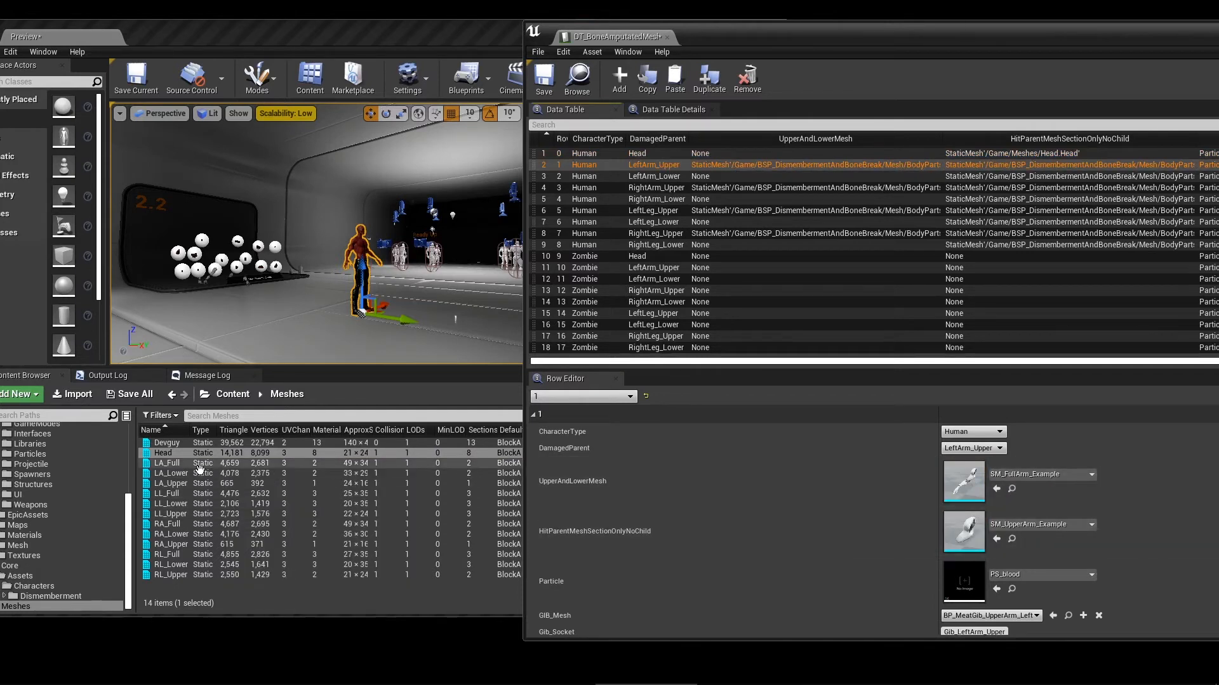
pyautogui.moveTo(195, 464); pyautogui.dragTo(964, 481)
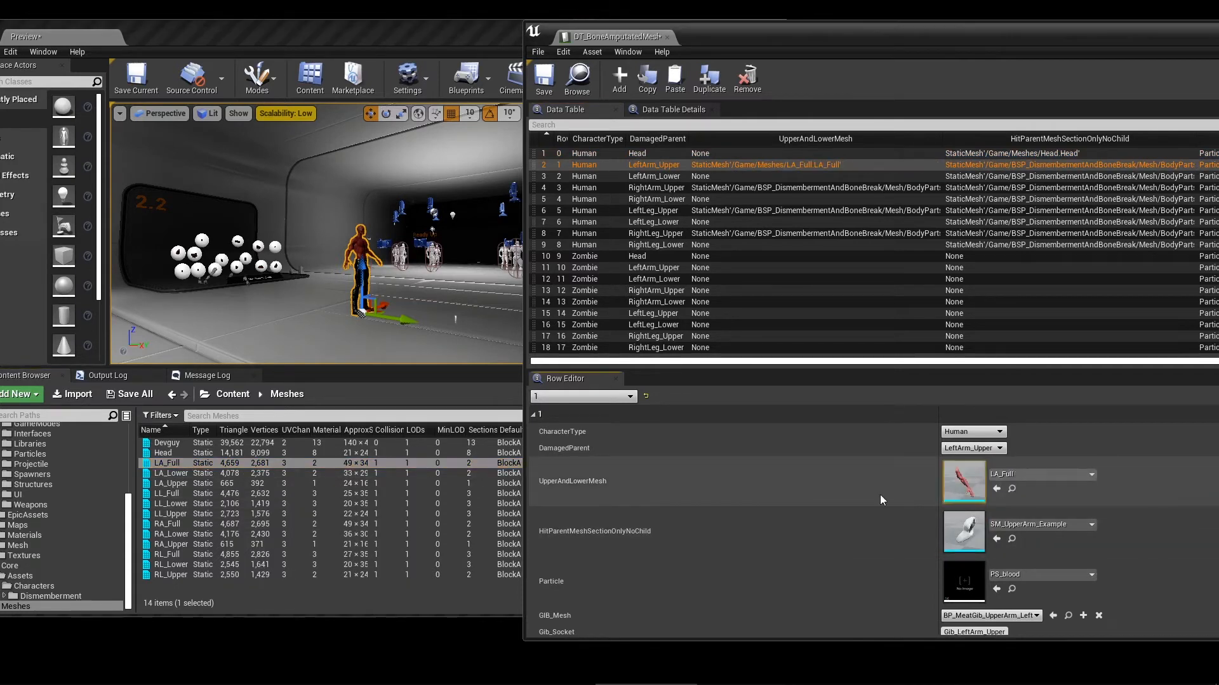
pyautogui.click(171, 484)
pyautogui.moveTo(170, 484); pyautogui.dragTo(990, 517)
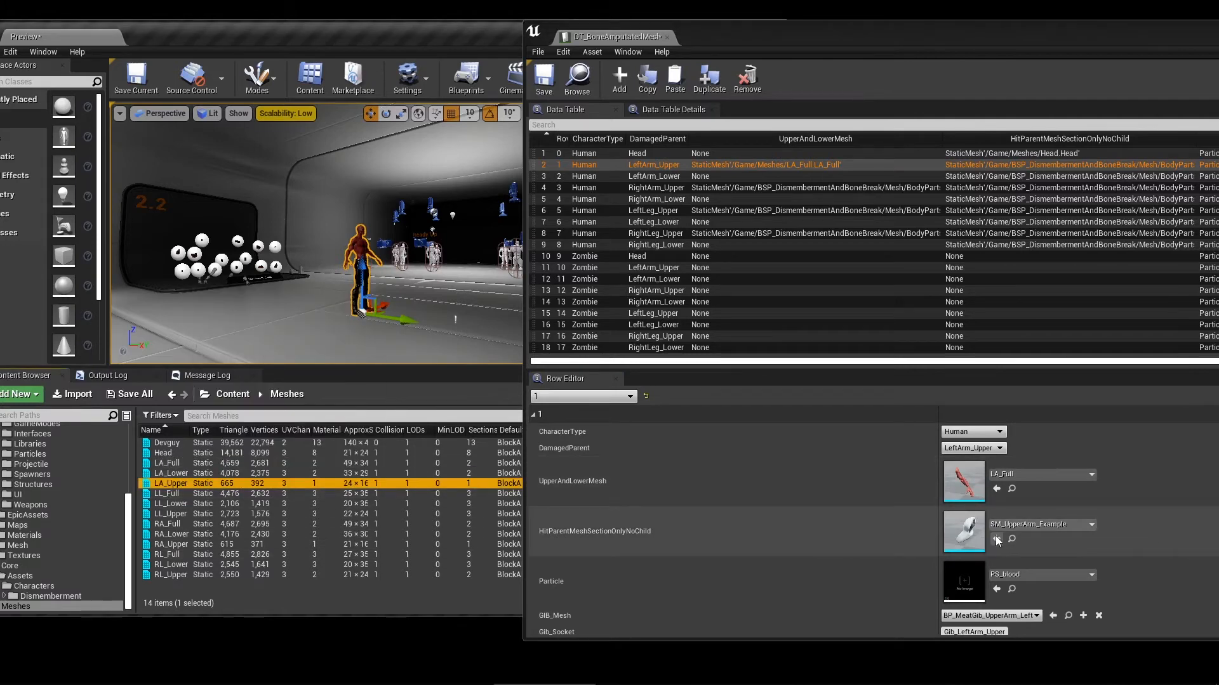
pyautogui.click(996, 539)
# Step: Assign LA_Lower as HitParentMeshSectionOnlyNoChild in the Human LeftArm_Lower row
pyautogui.click(854, 176)
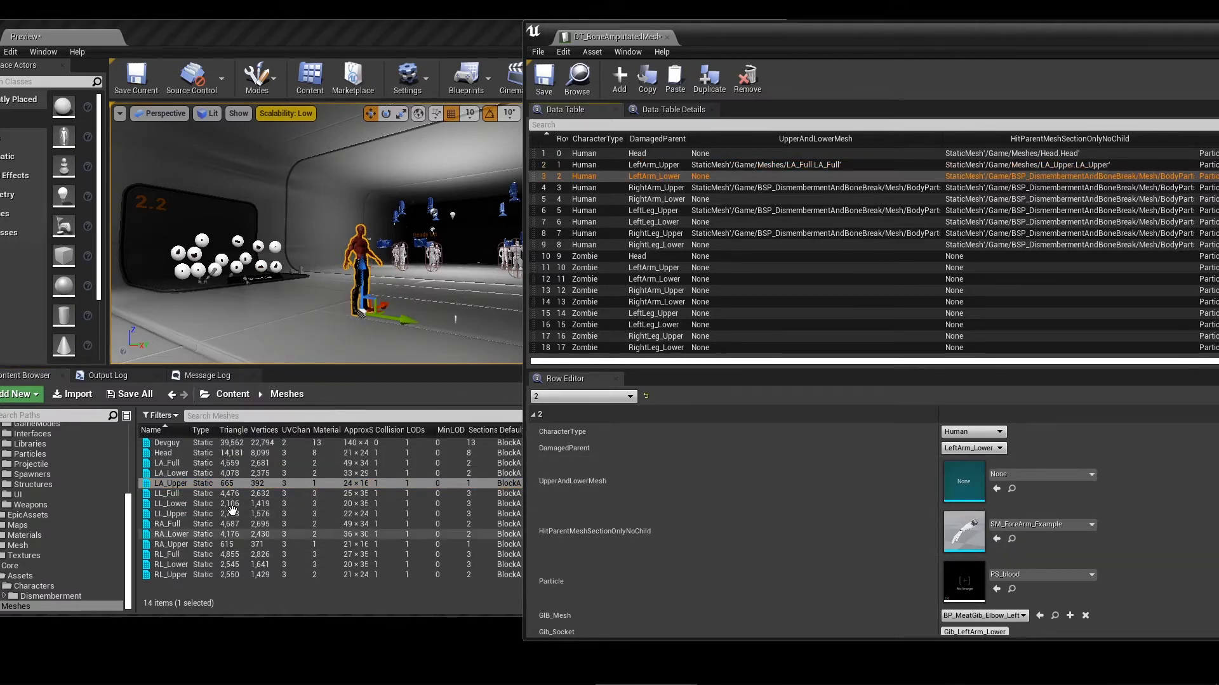
pyautogui.click(172, 474)
pyautogui.moveTo(172, 473); pyautogui.dragTo(1075, 523)
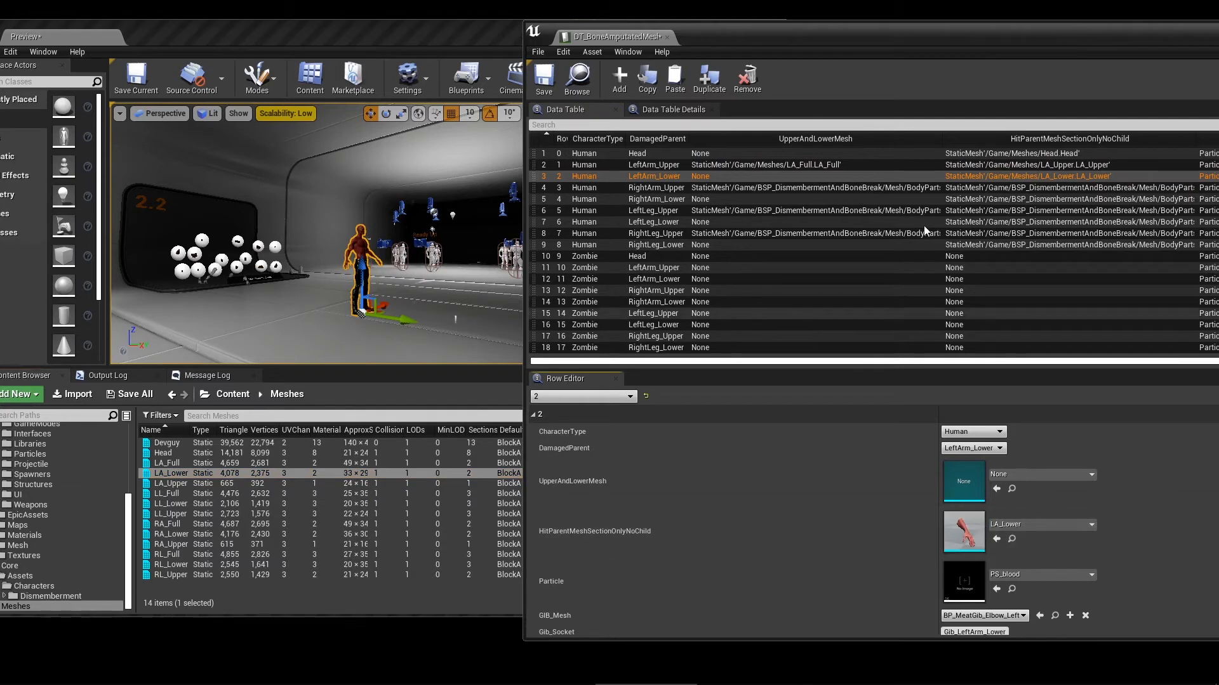
# Step: In the Human RightArm_Upper row, assign RA_Full as UpperAndLowerMesh and RA_Upper as HitParentMeshSectionOnlyNoChild
pyautogui.click(882, 188)
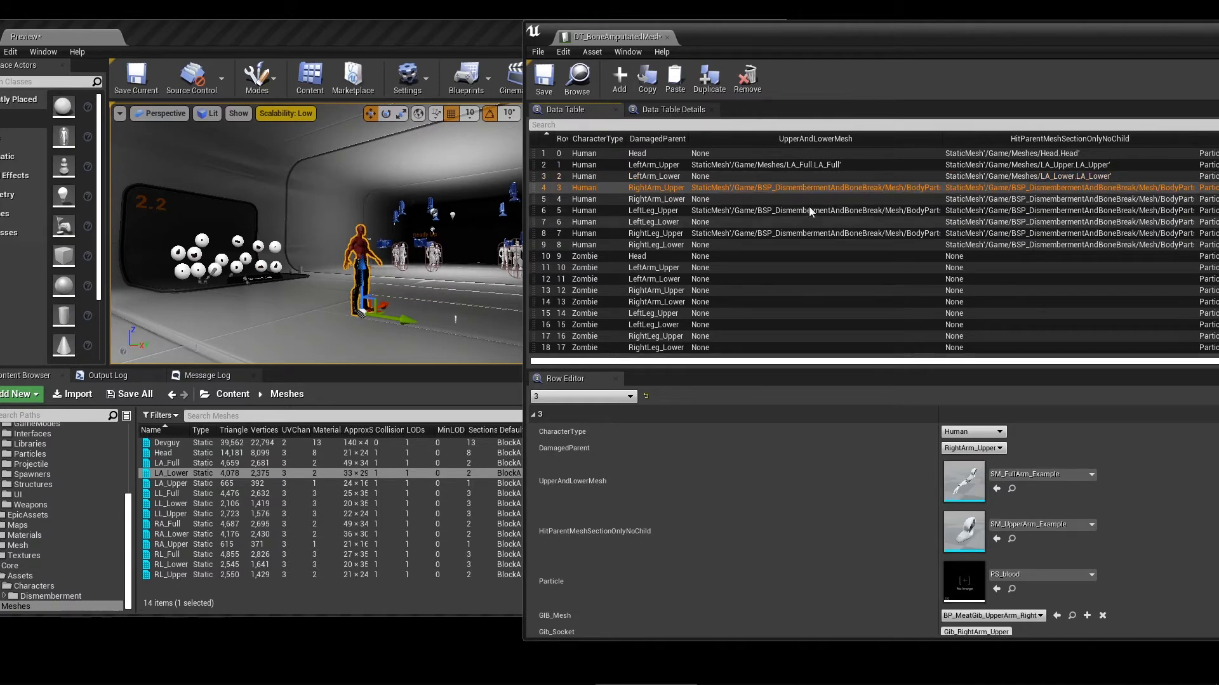
pyautogui.click(169, 521)
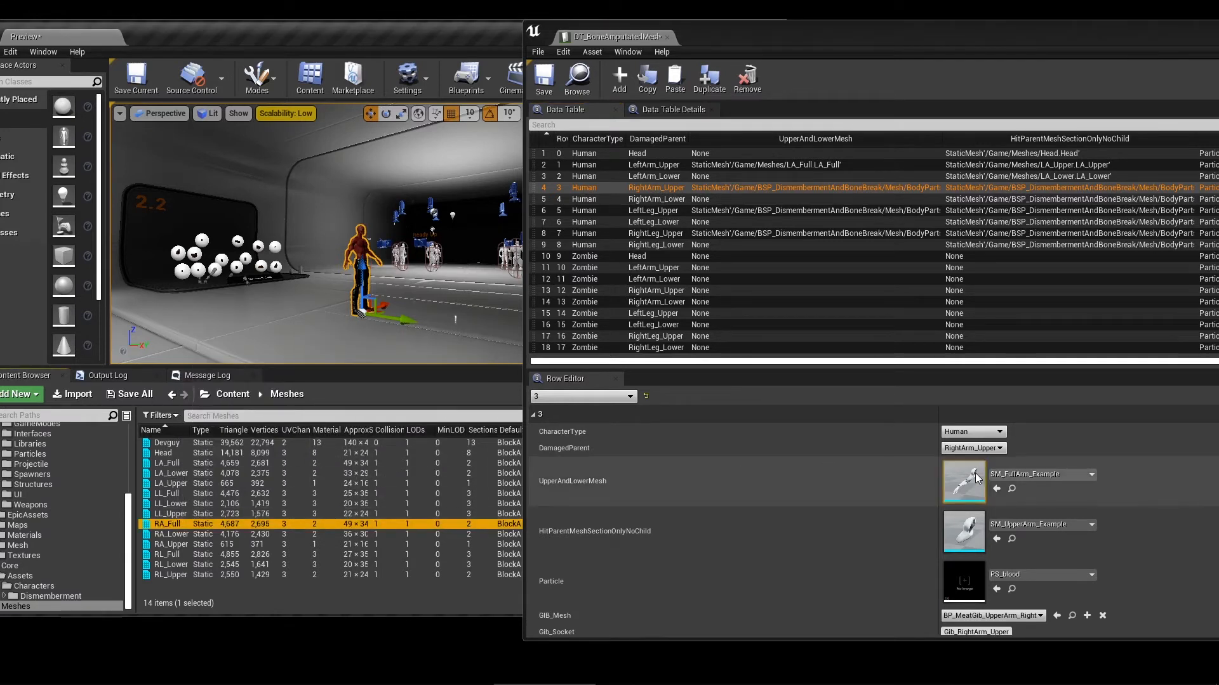
pyautogui.click(1001, 489)
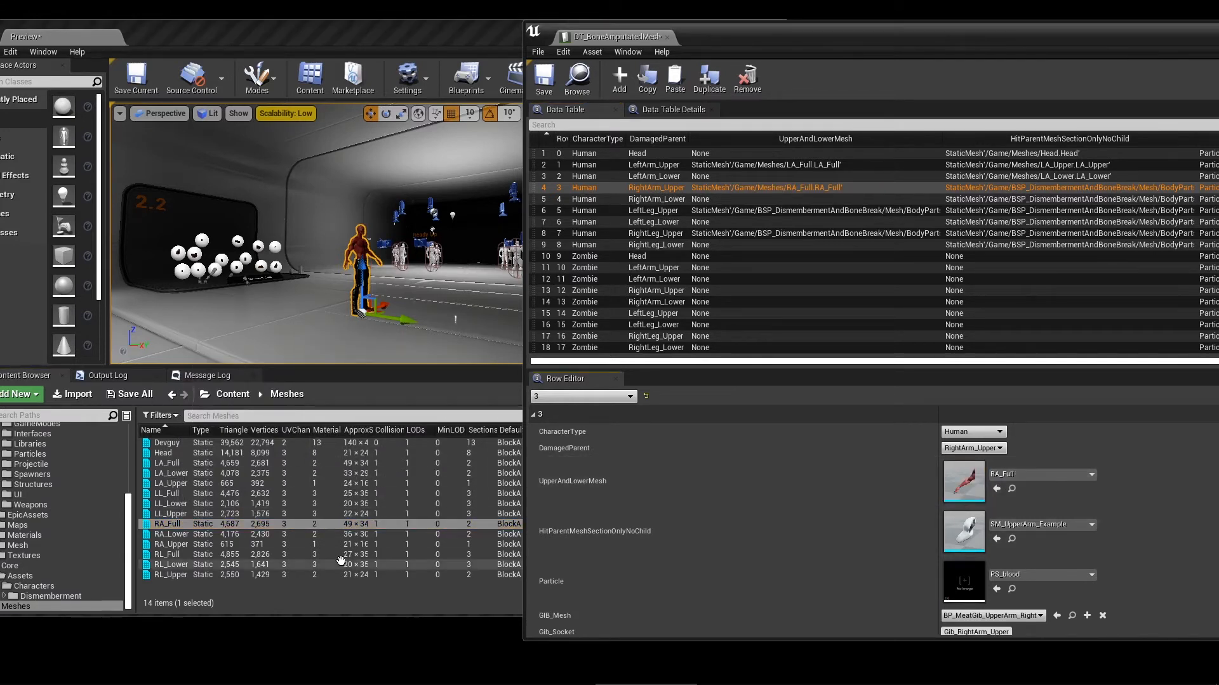
pyautogui.click(171, 544)
pyautogui.click(996, 540)
# Step: Assign RA_Lower as HitParentMeshSectionOnlyNoChild in the Human RightArm_Lower row
pyautogui.click(889, 198)
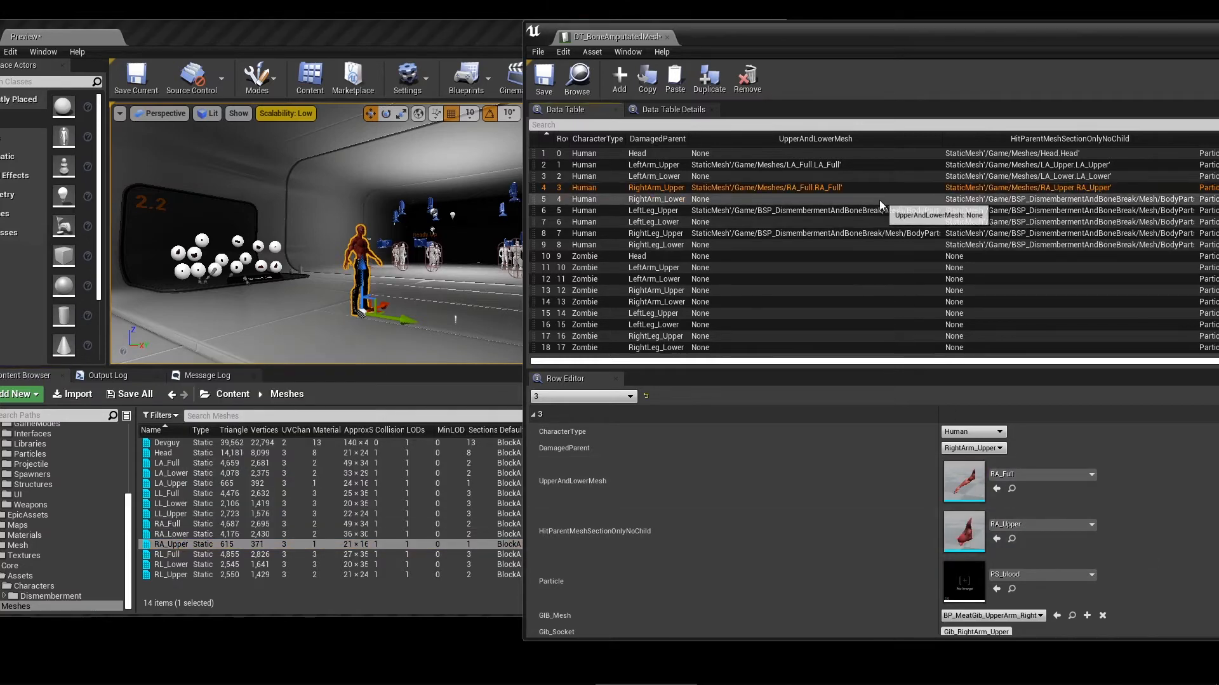
pyautogui.click(172, 535)
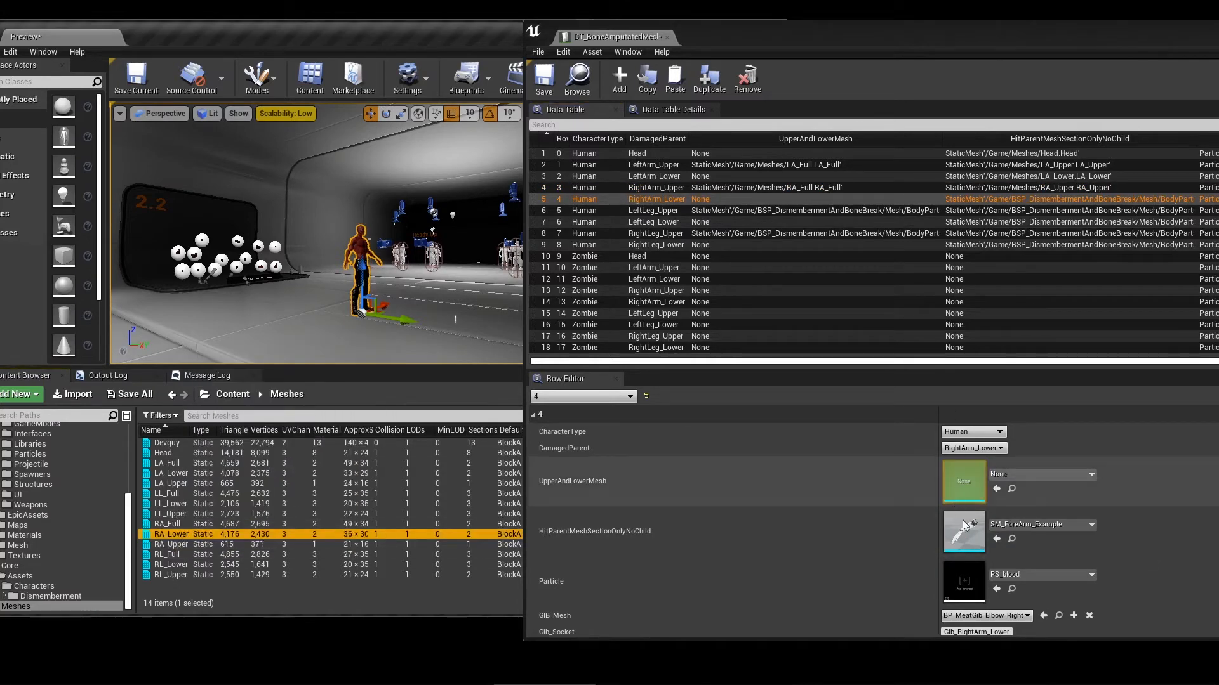
pyautogui.click(997, 540)
# Step: In the Human LeftLeg_Upper row, assign LL_Full as UpperAndLowerMesh and LL_Upper as HitParentMeshSectionOnlyNoChild
pyautogui.click(875, 212)
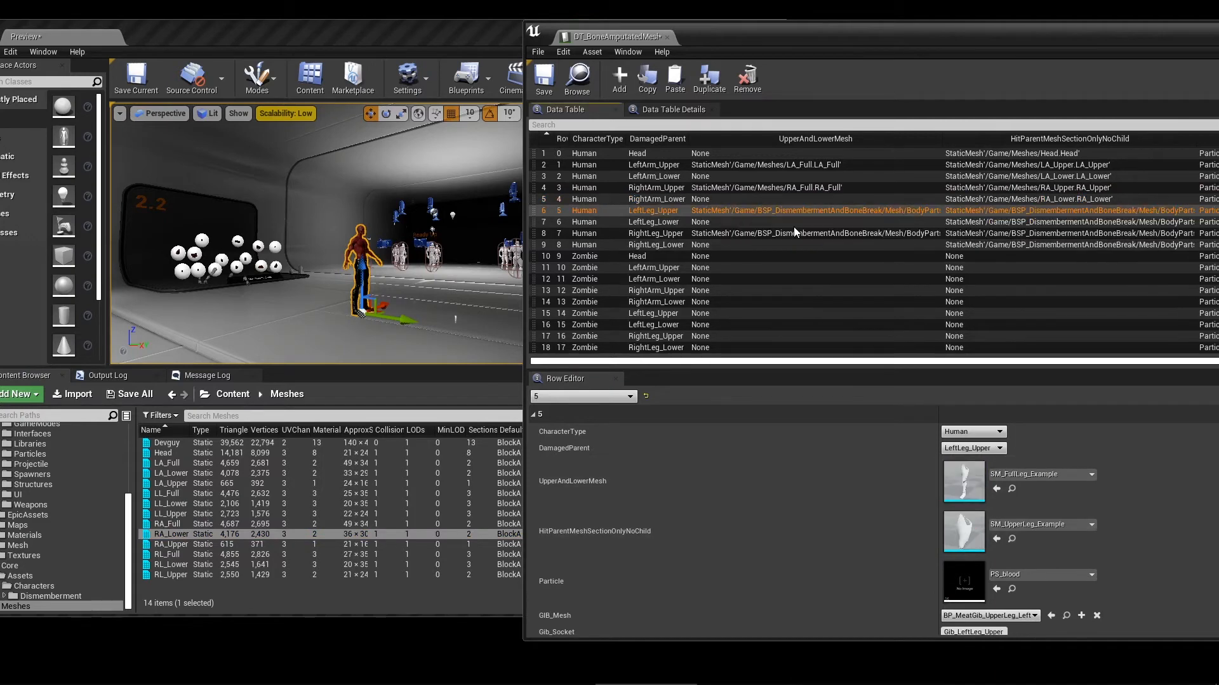
pyautogui.click(189, 494)
pyautogui.click(996, 489)
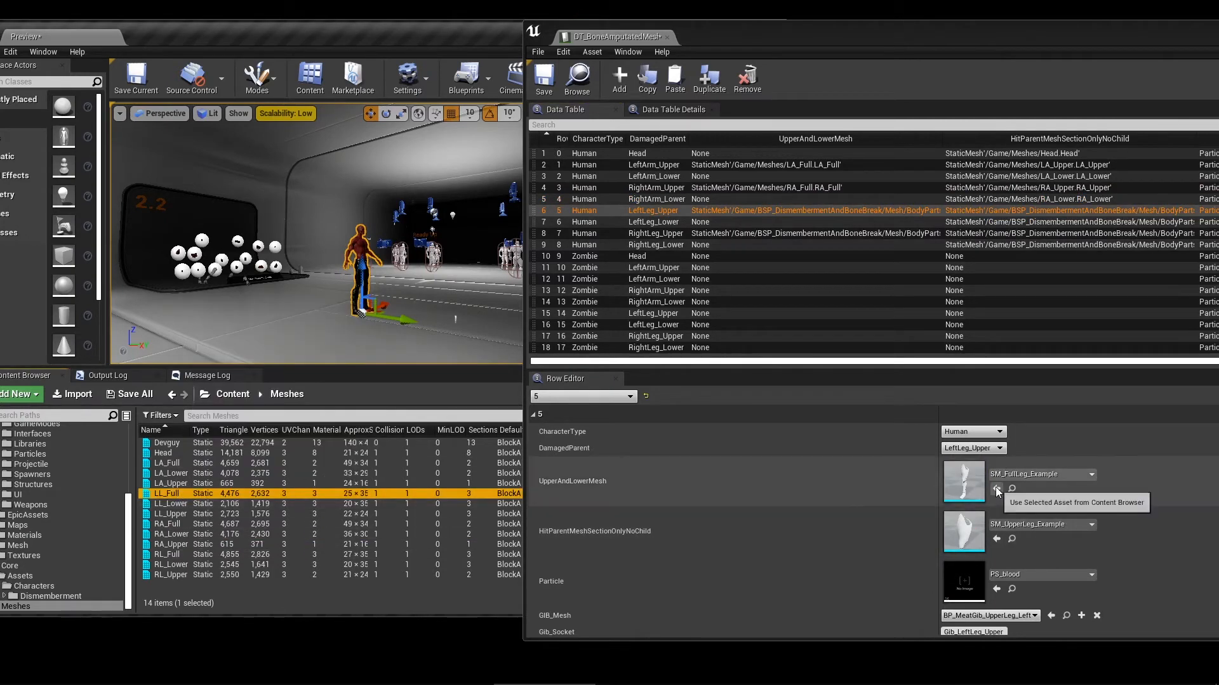
pyautogui.click(180, 511)
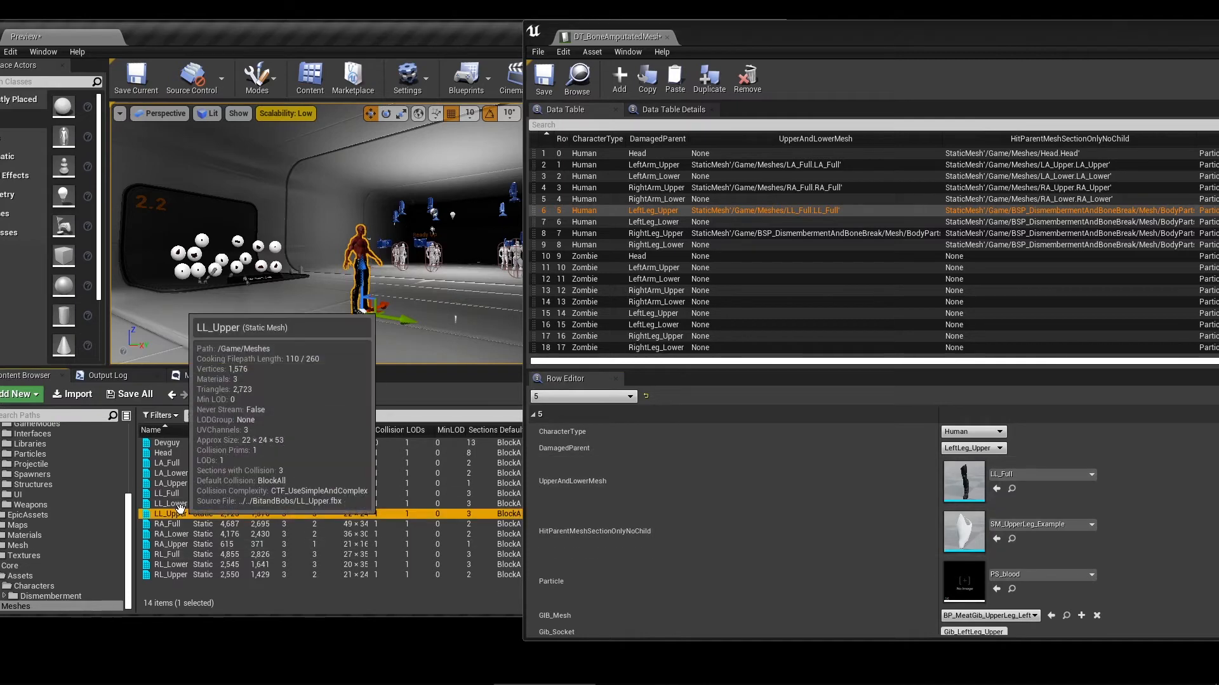
pyautogui.click(996, 539)
# Step: Assign LL_Lower as HitParentMeshSectionOnlyNoChild in the Human LeftLeg_Lower row
pyautogui.click(839, 223)
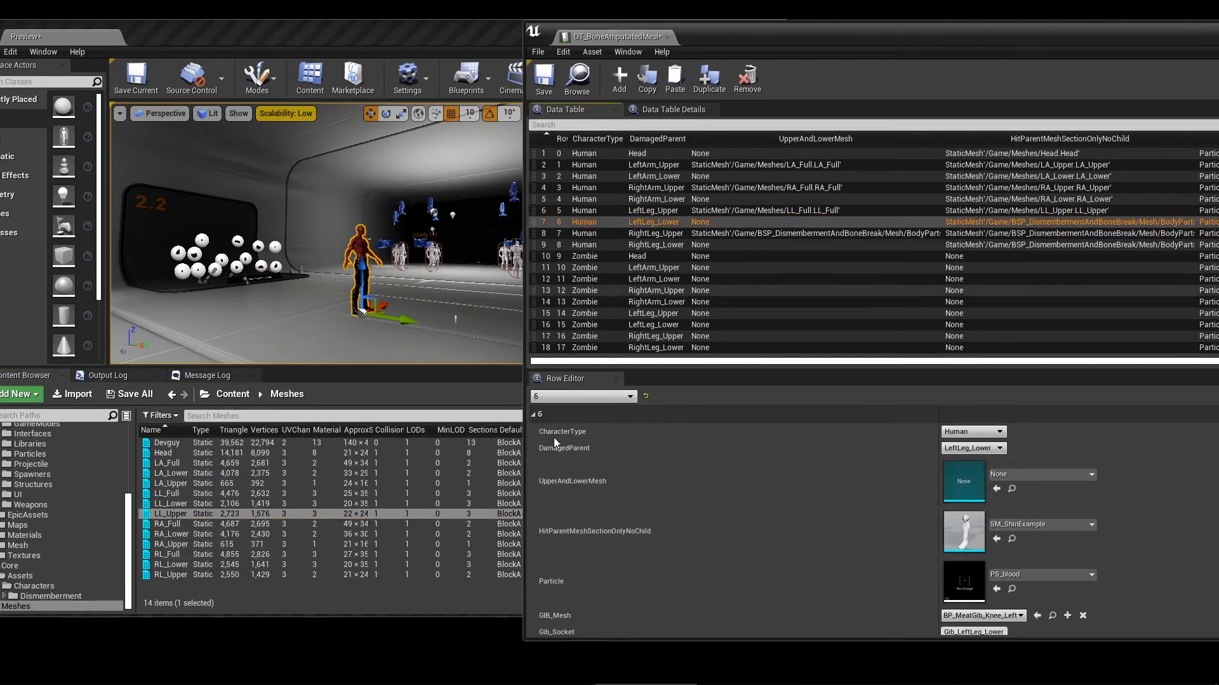
pyautogui.click(170, 503)
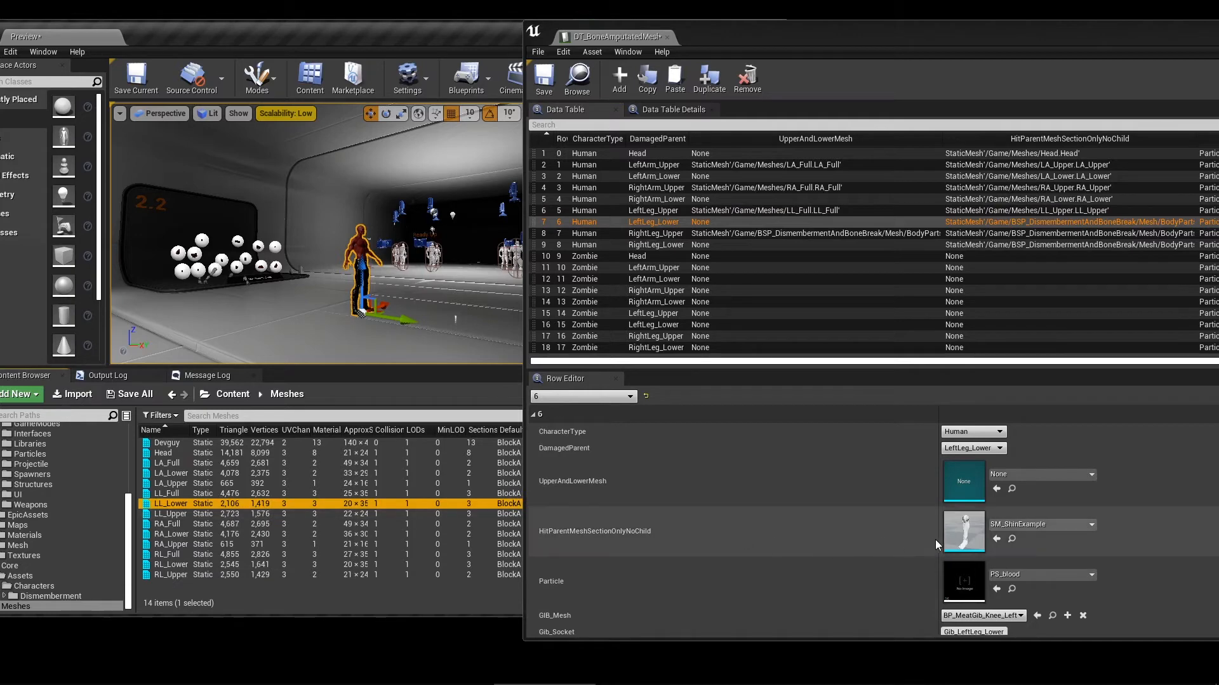
pyautogui.click(1000, 540)
# Step: In the Human RightLeg_Upper row, assign RL_Full as UpperAndLowerMesh and RL_Upper as HitParentMeshSectionOnlyNoChild
pyautogui.click(715, 235)
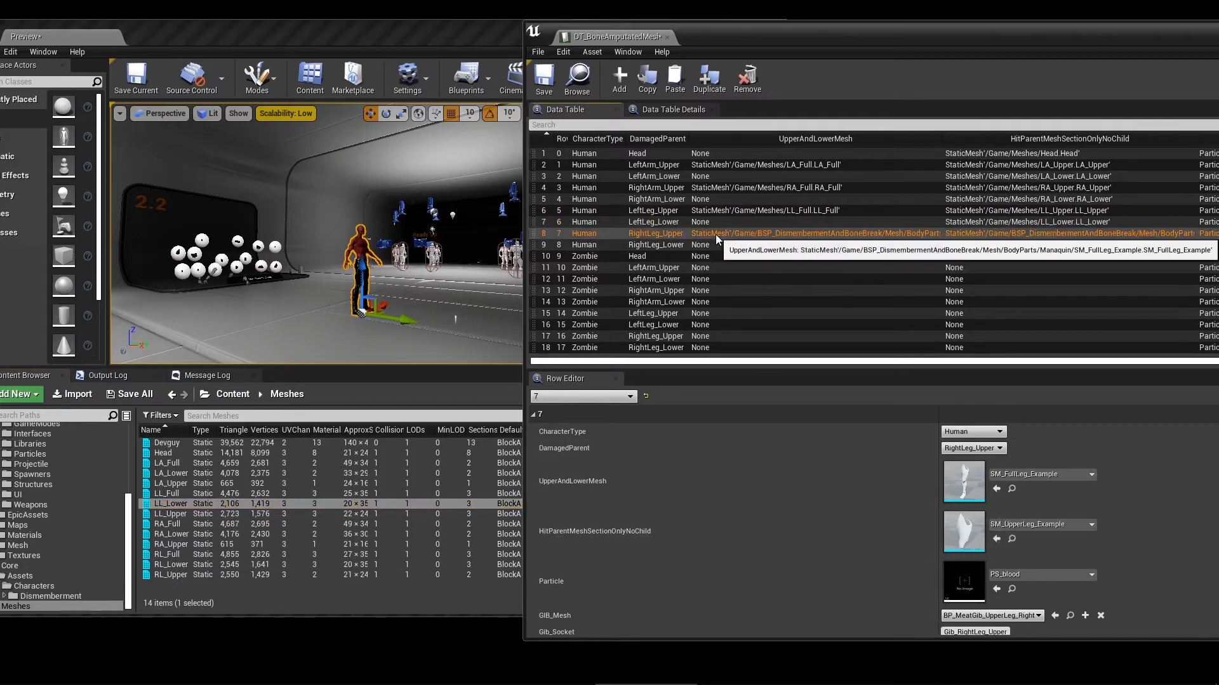
pyautogui.click(171, 555)
pyautogui.click(820, 234)
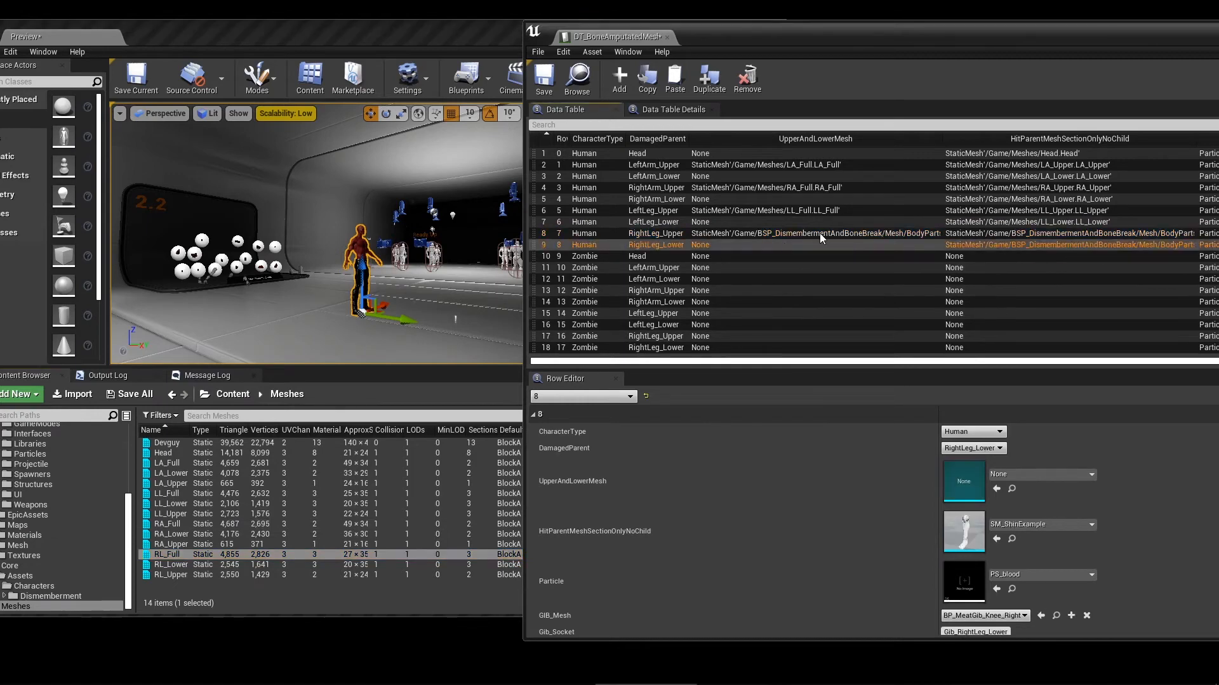
pyautogui.click(996, 489)
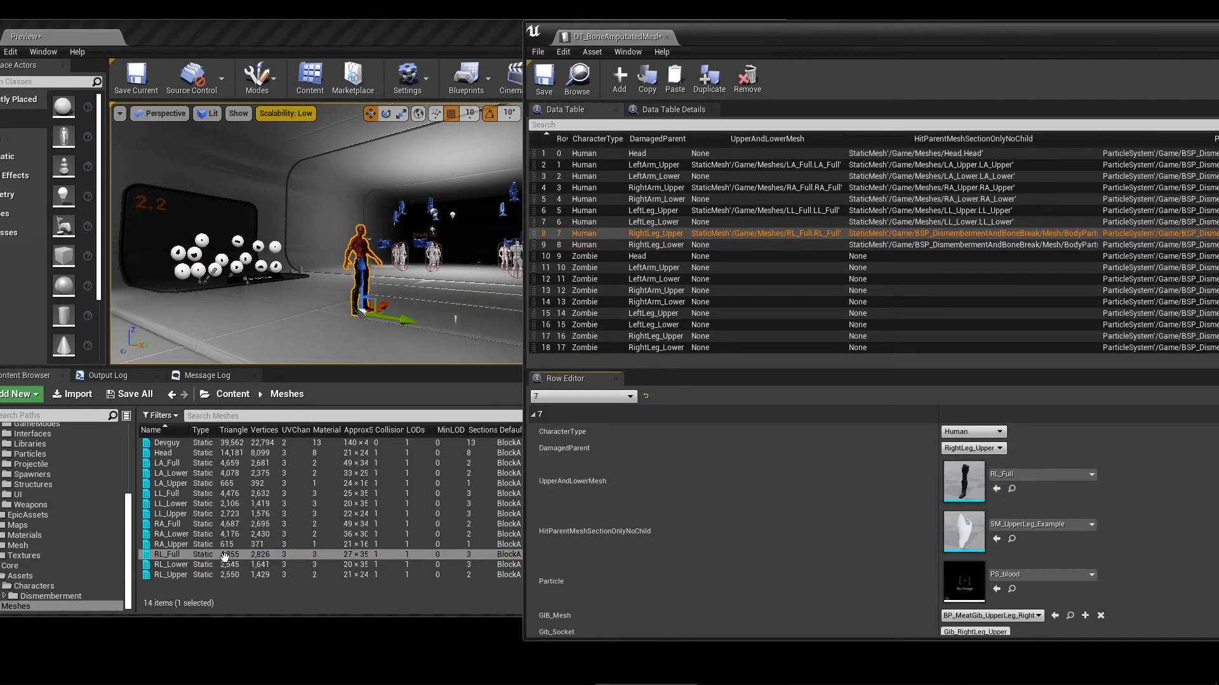
pyautogui.click(248, 590)
pyautogui.click(248, 573)
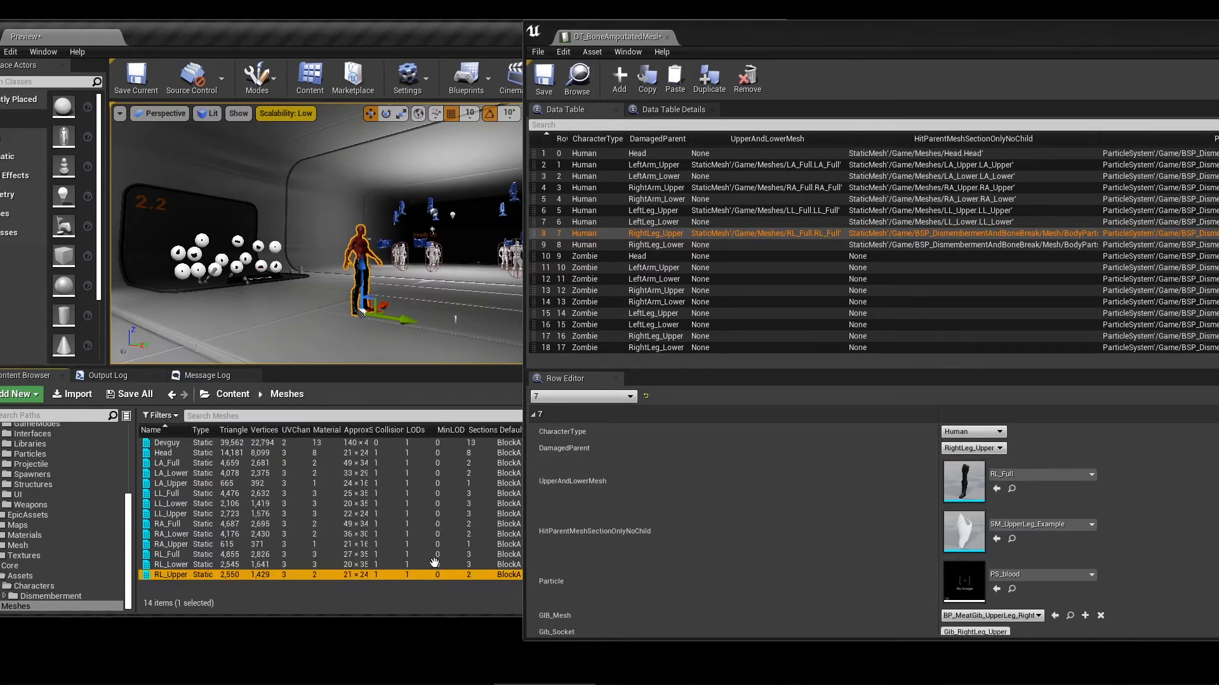
pyautogui.click(996, 539)
# Step: Assign RL_Lower as HitParentMeshSectionOnlyNoChild in the Human RightLeg_Lower row
pyautogui.click(888, 245)
pyautogui.click(286, 565)
pyautogui.click(996, 539)
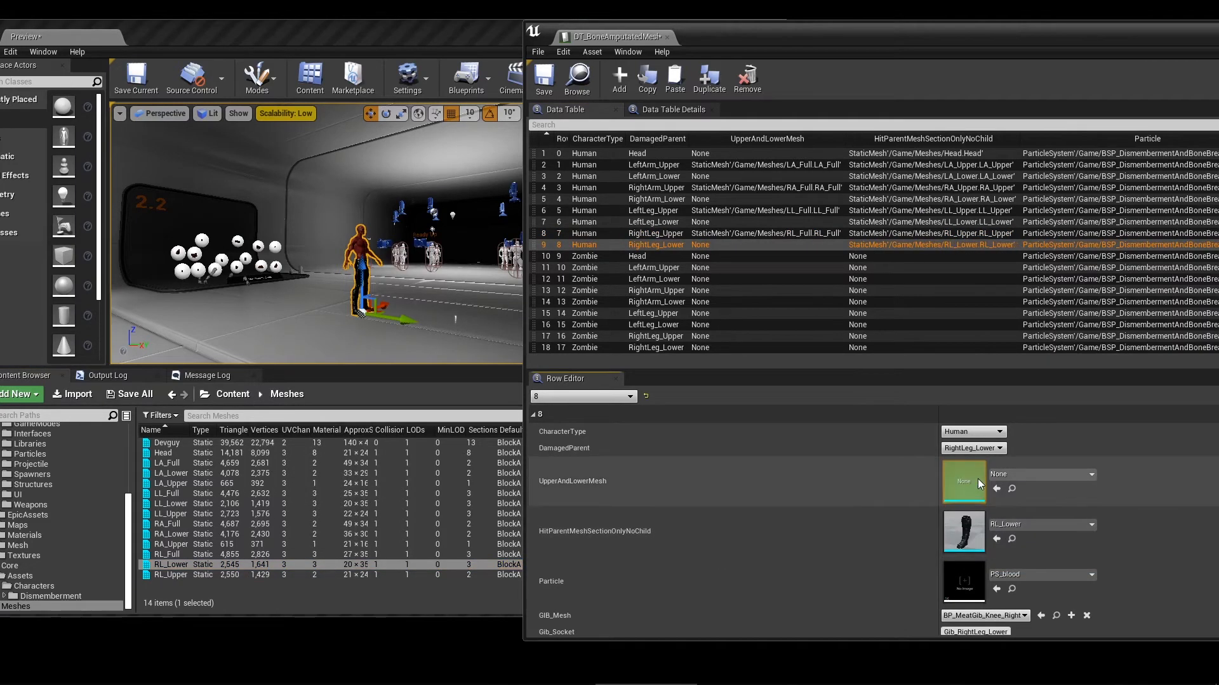
# Step: Save and close the DT_BoneAmputatedMesh data table, returning to the main editor window at full size
pyautogui.click(544, 78)
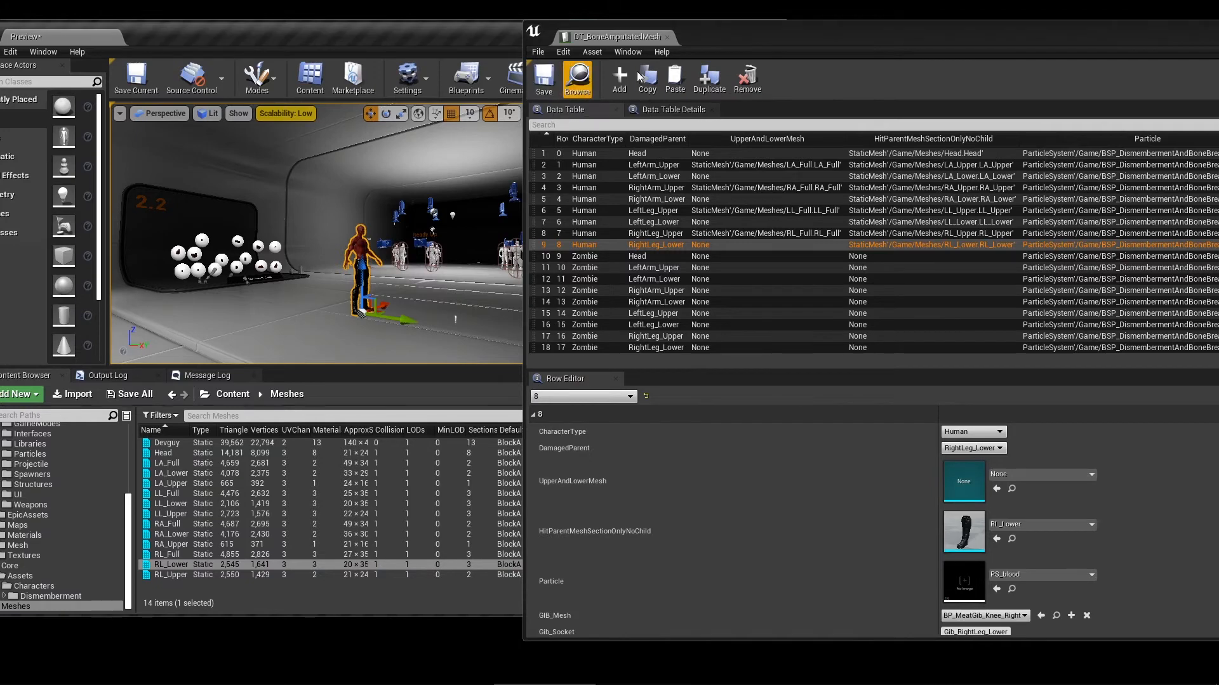
pyautogui.click(667, 38)
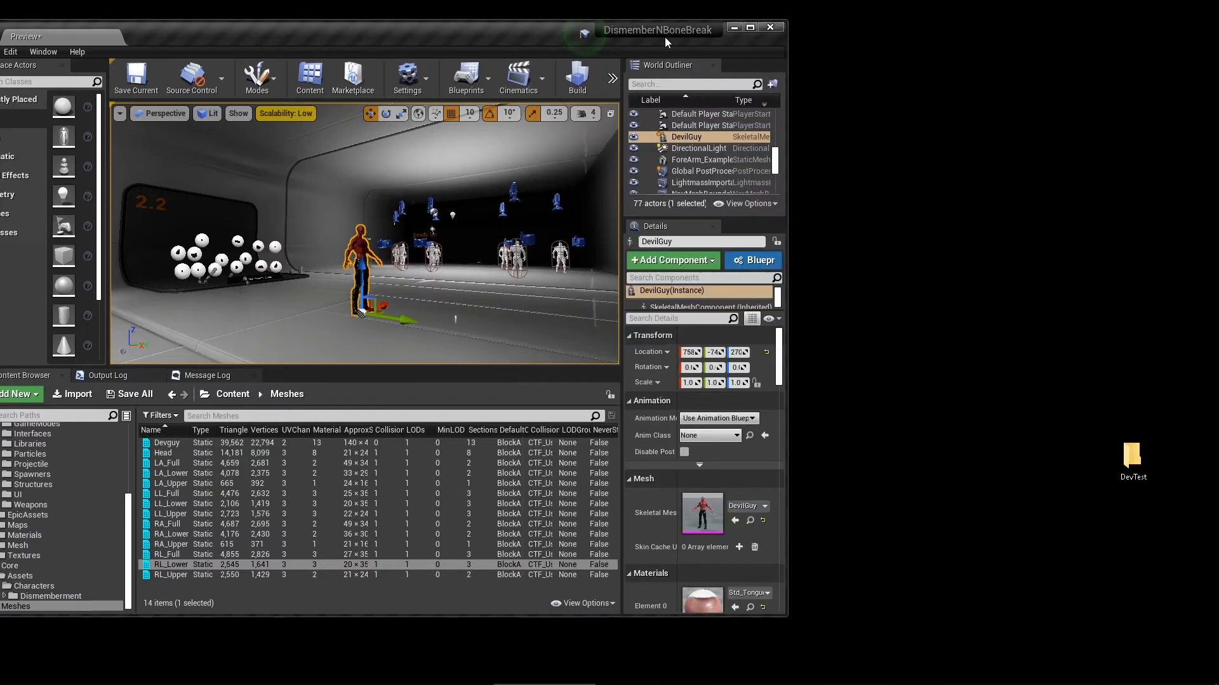
pyautogui.moveTo(536, 35); pyautogui.dragTo(657, 1)
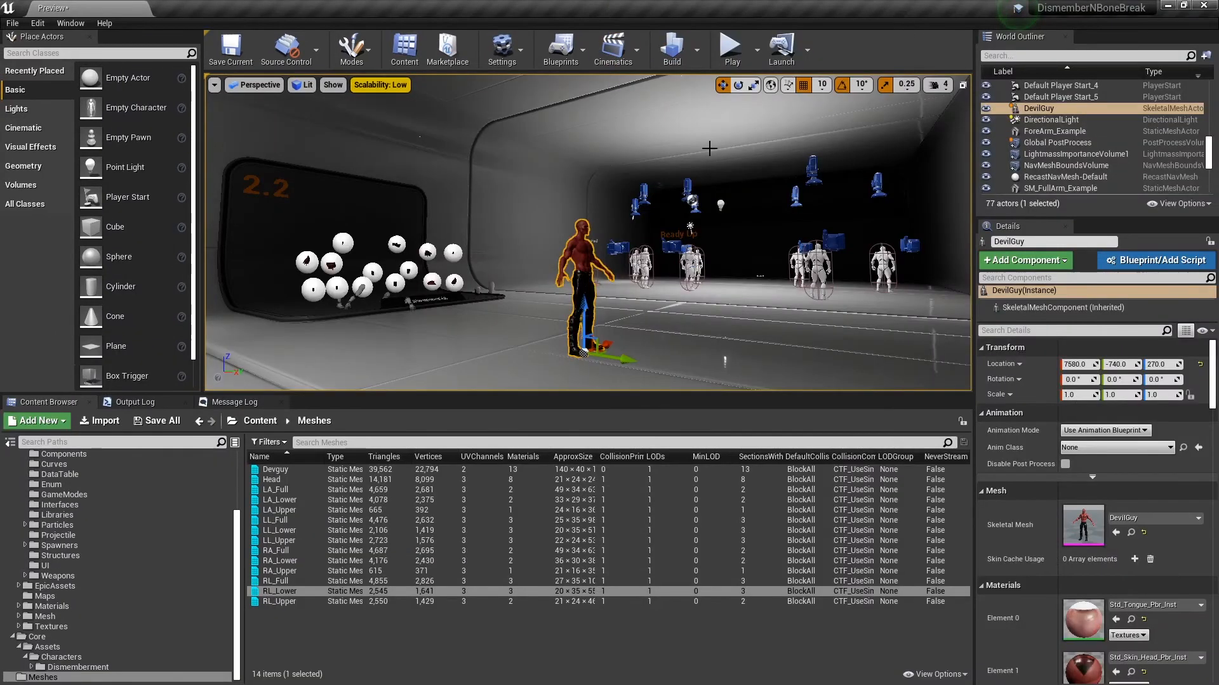
# Step: Playtest the level by shooting the character at the 1.2 Dismemberment display with the rifle, and end the play session
pyautogui.click(731, 50)
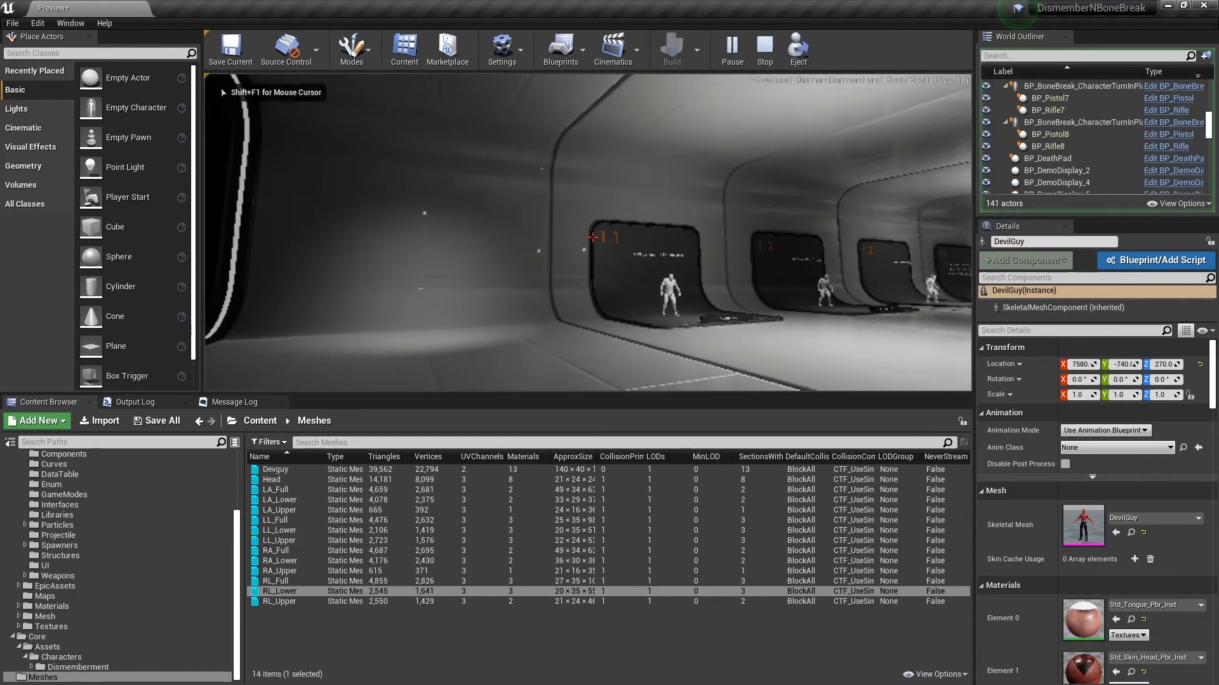
pyautogui.press('w')
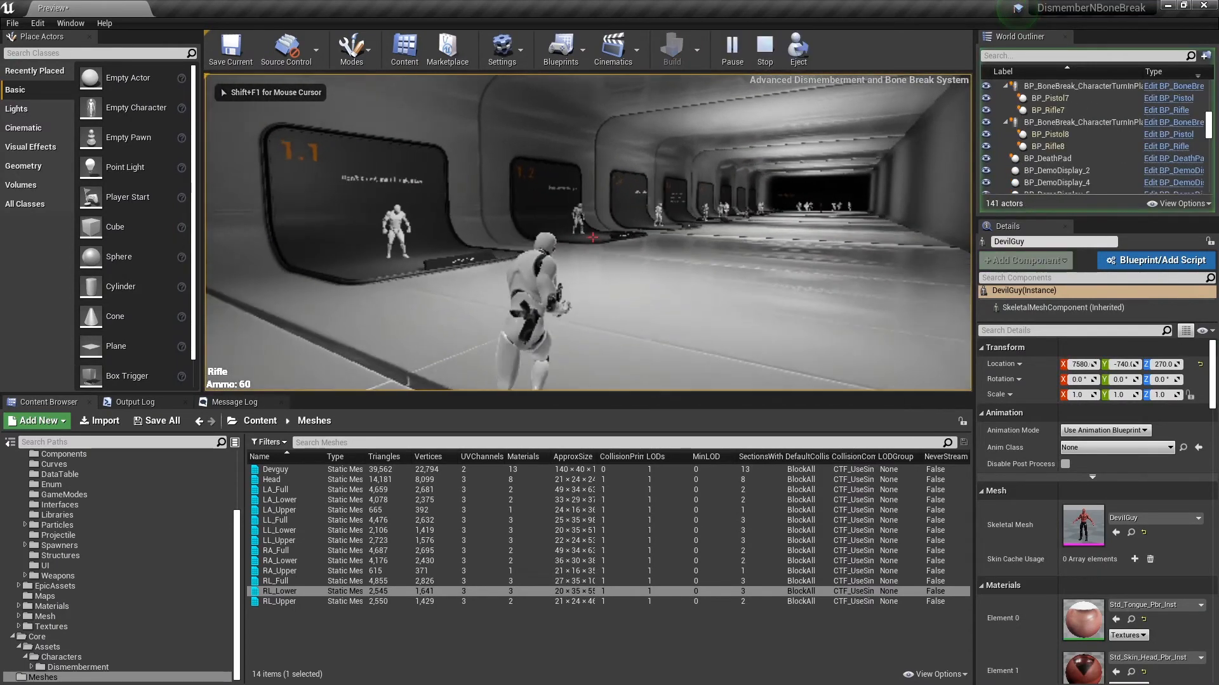
pyautogui.rightClick(592, 238)
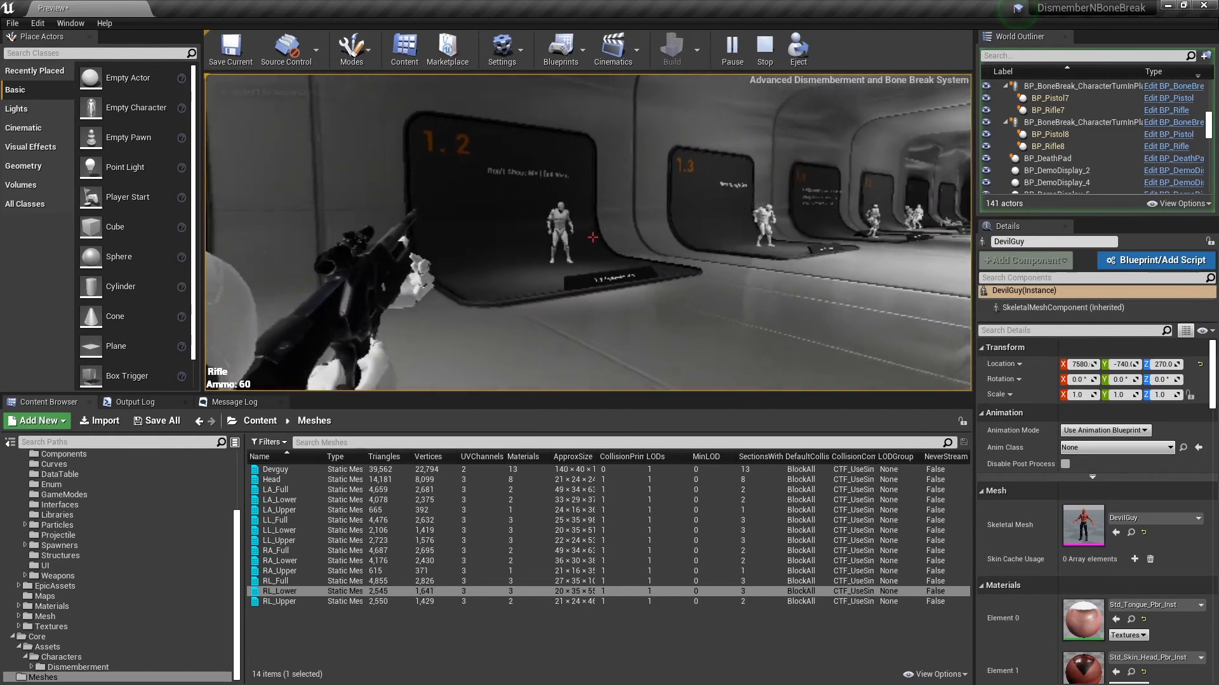
pyautogui.click(592, 238)
pyautogui.click(592, 237)
pyautogui.press('w')
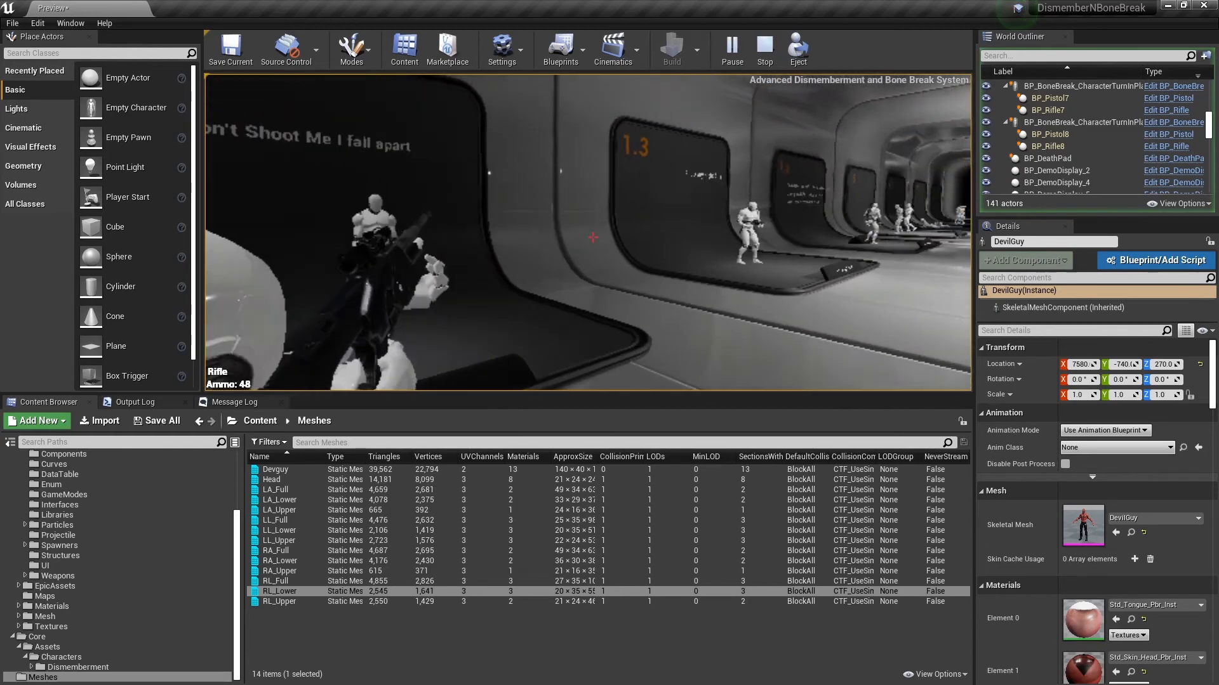
pyautogui.click(592, 237)
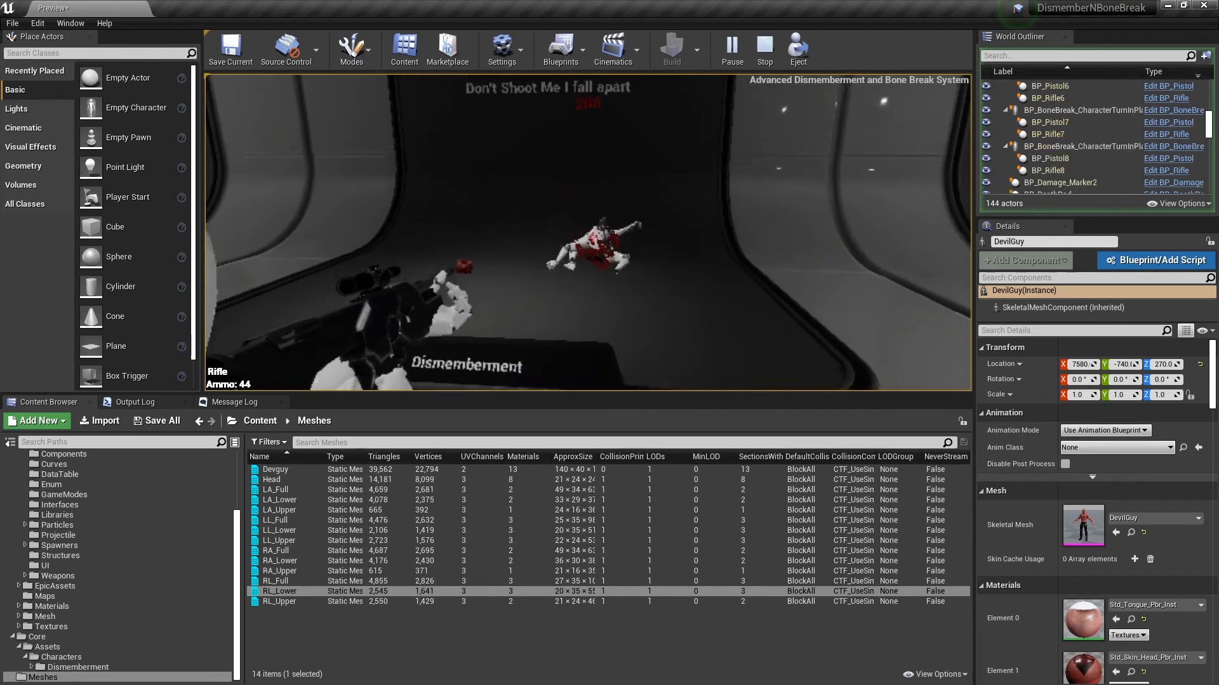
pyautogui.click(592, 237)
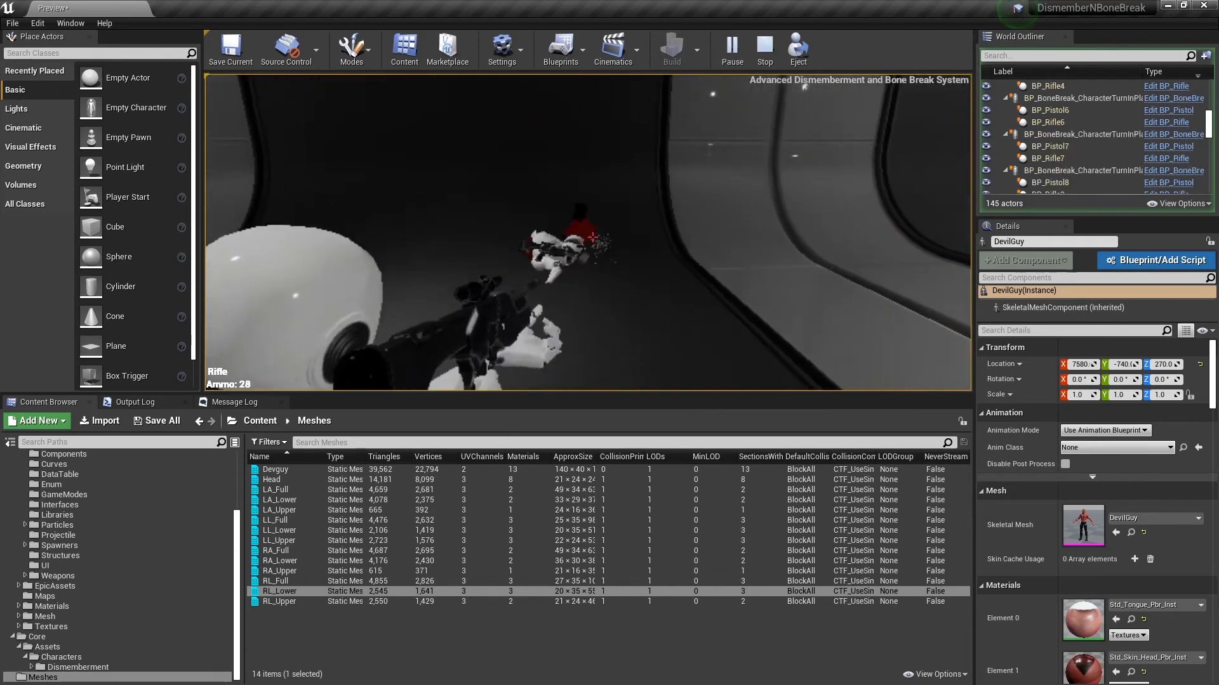
pyautogui.click(592, 238)
pyautogui.press('s')
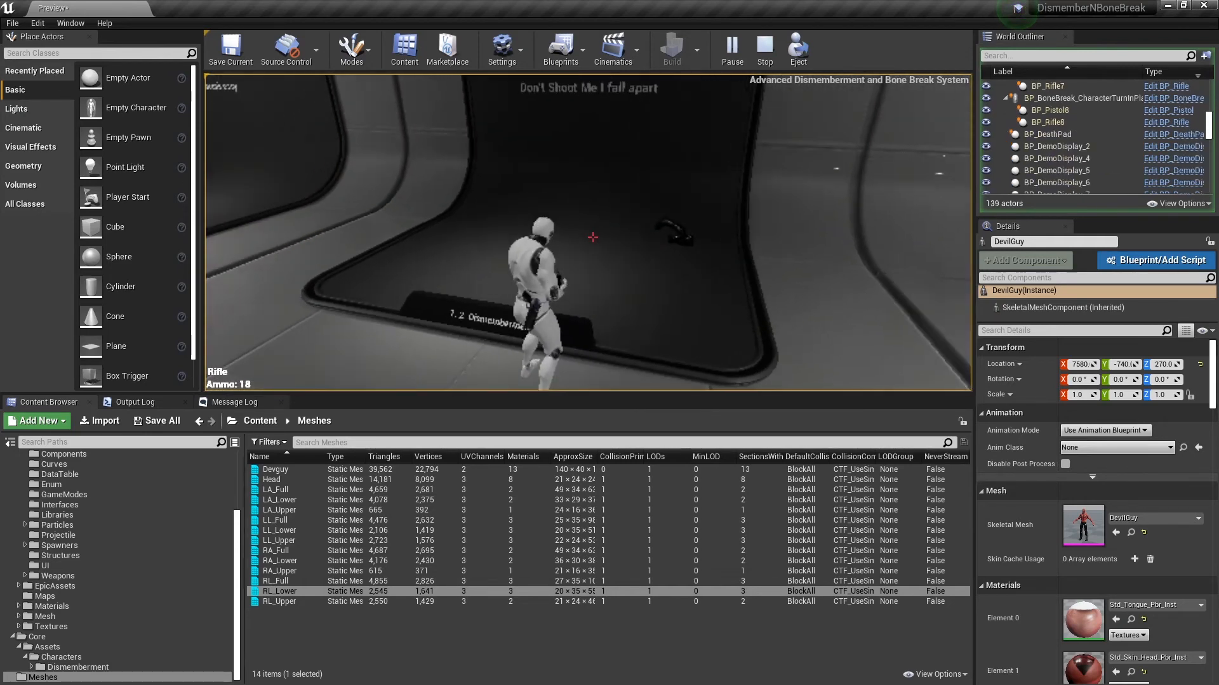
pyautogui.press('Escape')
# Step: Open the Plugins window, move it over the main editor and show the Built-In plugins
pyautogui.moveTo(618, 254); pyautogui.dragTo(618, 253, button='right')
pyautogui.press('s')
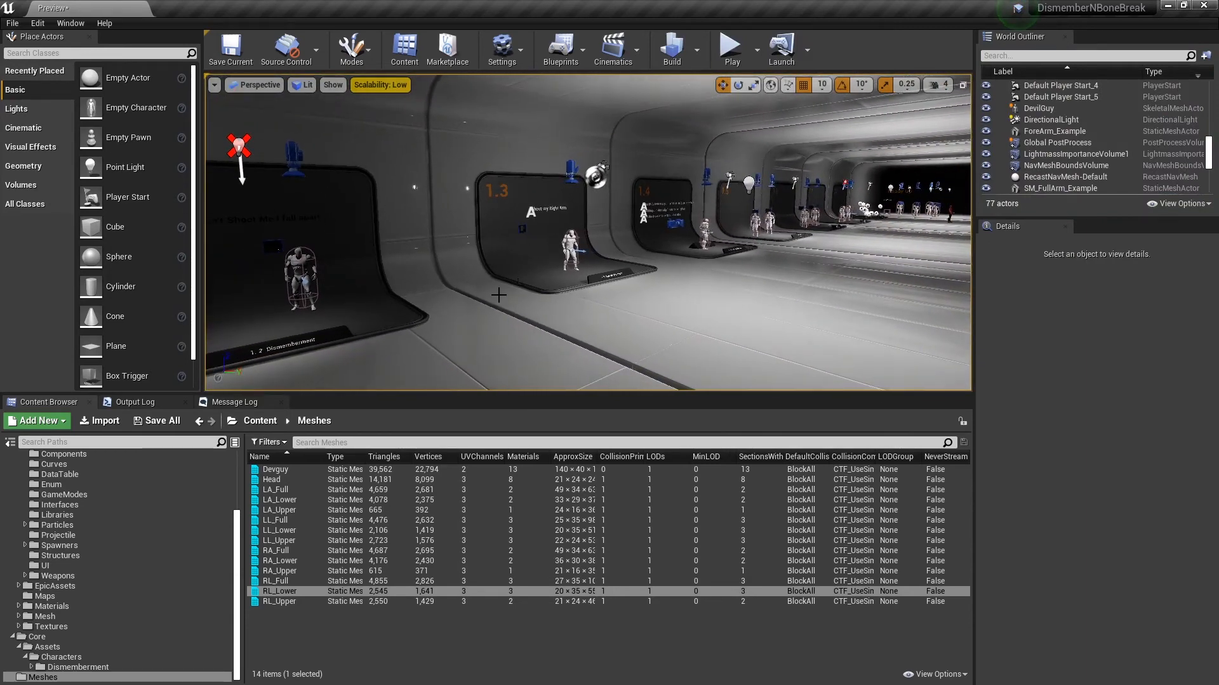
pyautogui.click(37, 22)
pyautogui.click(63, 216)
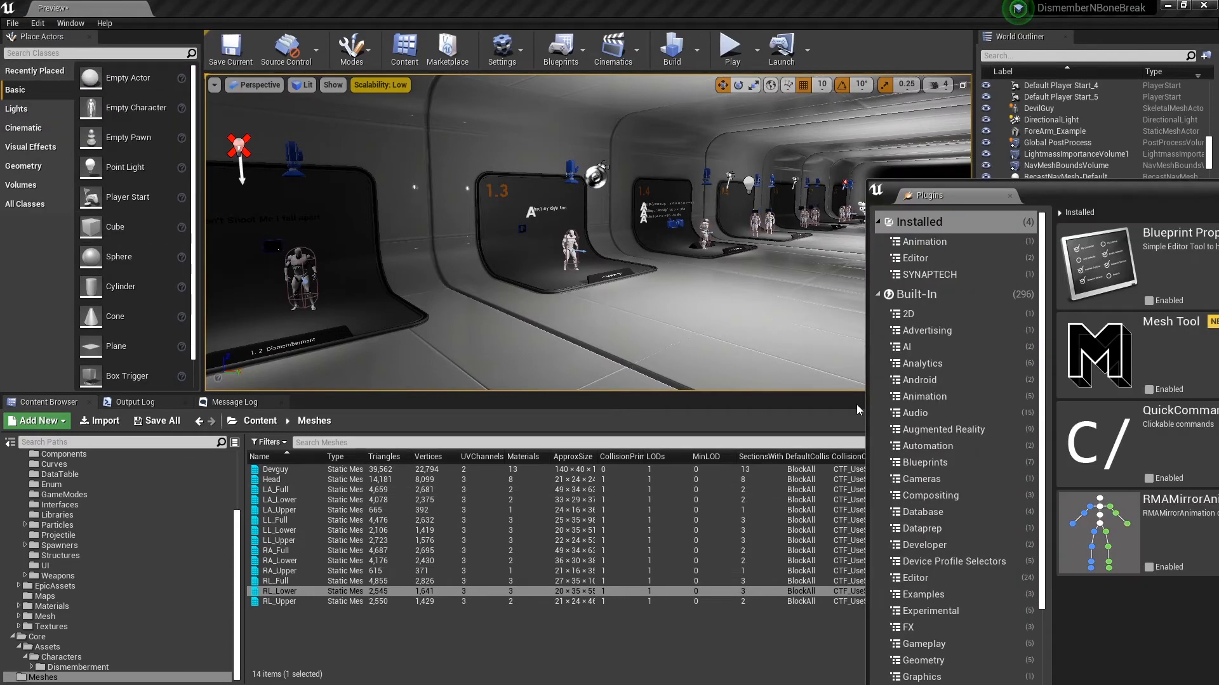
pyautogui.moveTo(1027, 198); pyautogui.dragTo(440, 129)
pyautogui.click(345, 226)
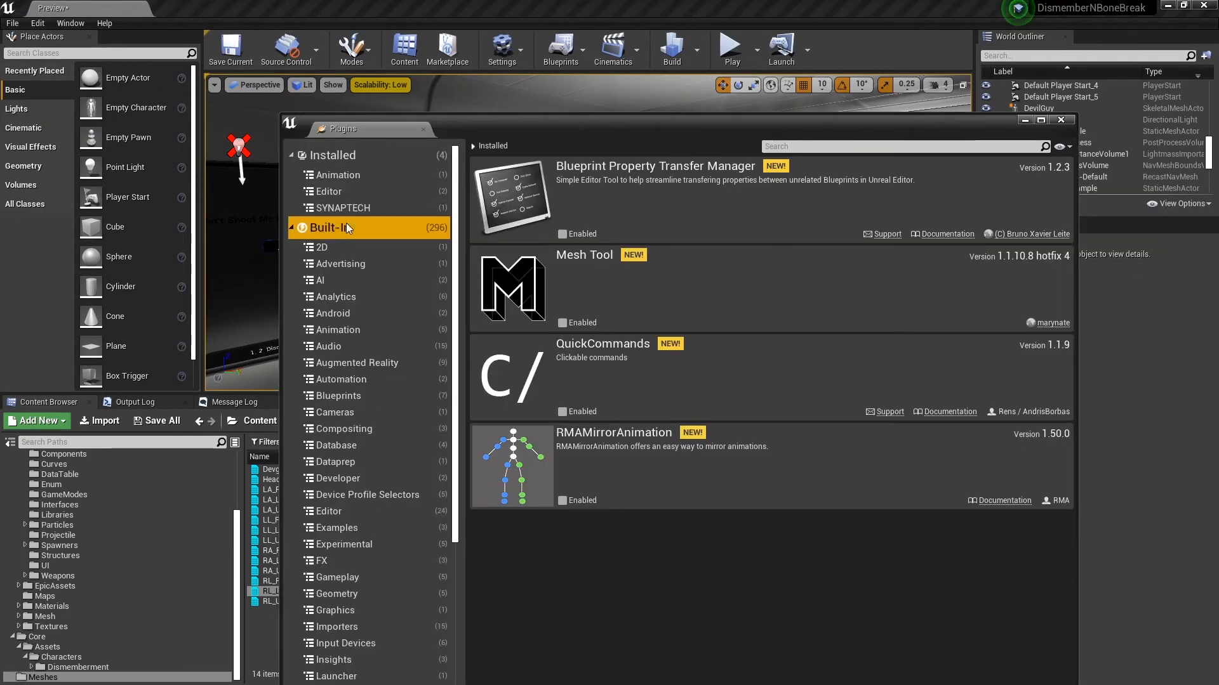
# Step: Enable the built-in Modeling Tools Editor Mode plugin, accepting its beta status, and close the Plugins window
pyautogui.click(762, 150)
pyautogui.write('mesh')
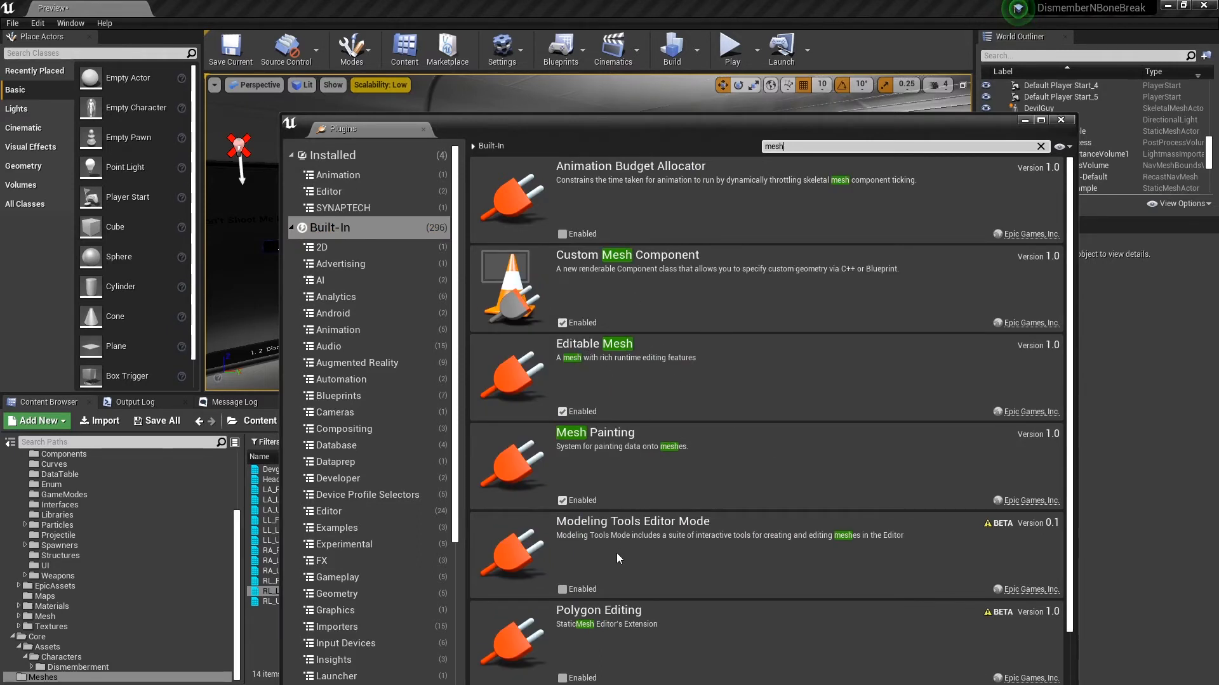
pyautogui.scroll(-1, 618, 557)
pyautogui.click(561, 550)
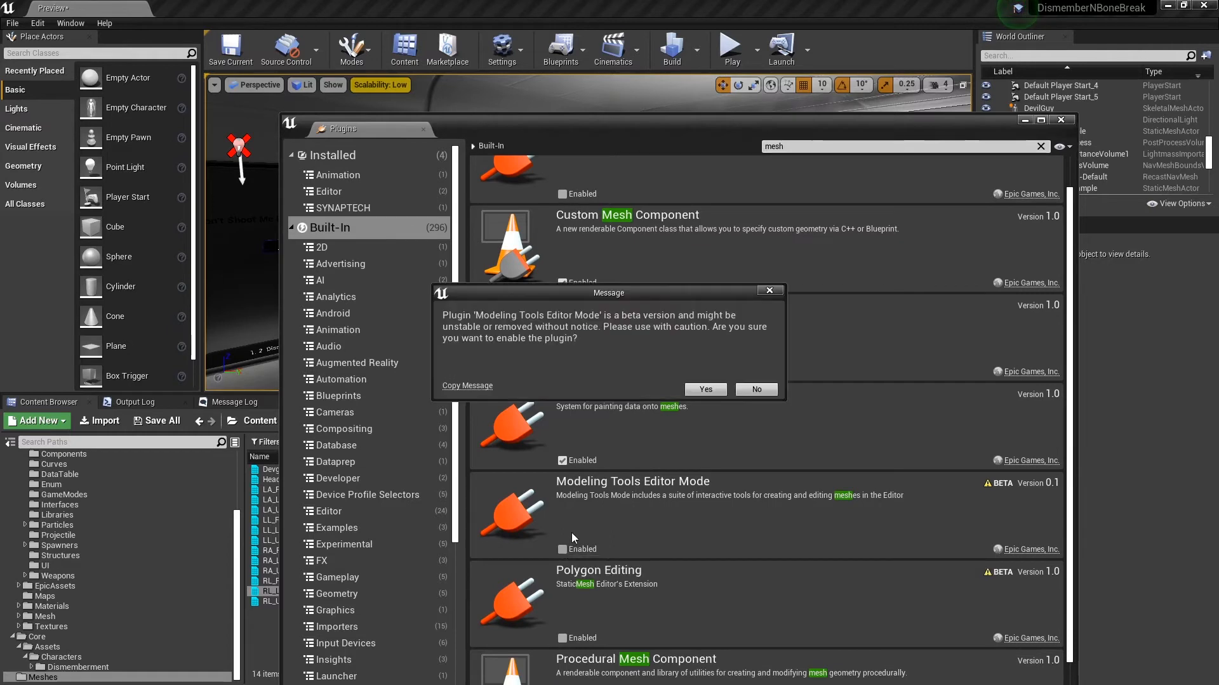
pyautogui.click(706, 389)
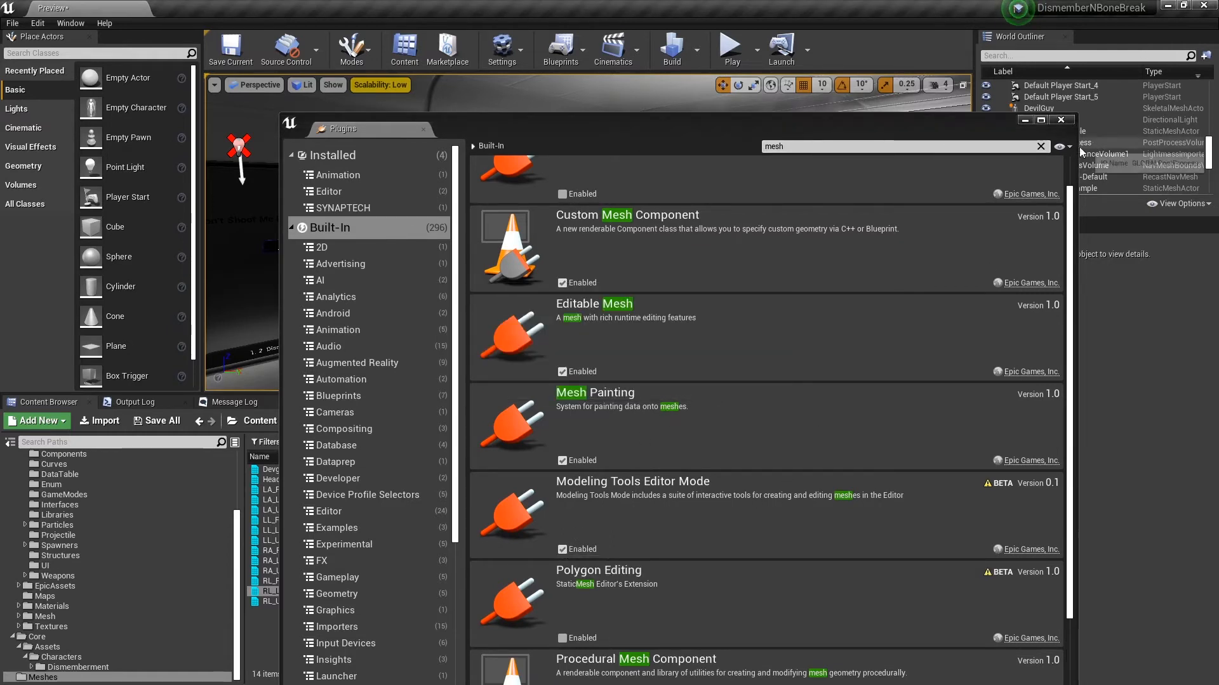
pyautogui.click(1061, 121)
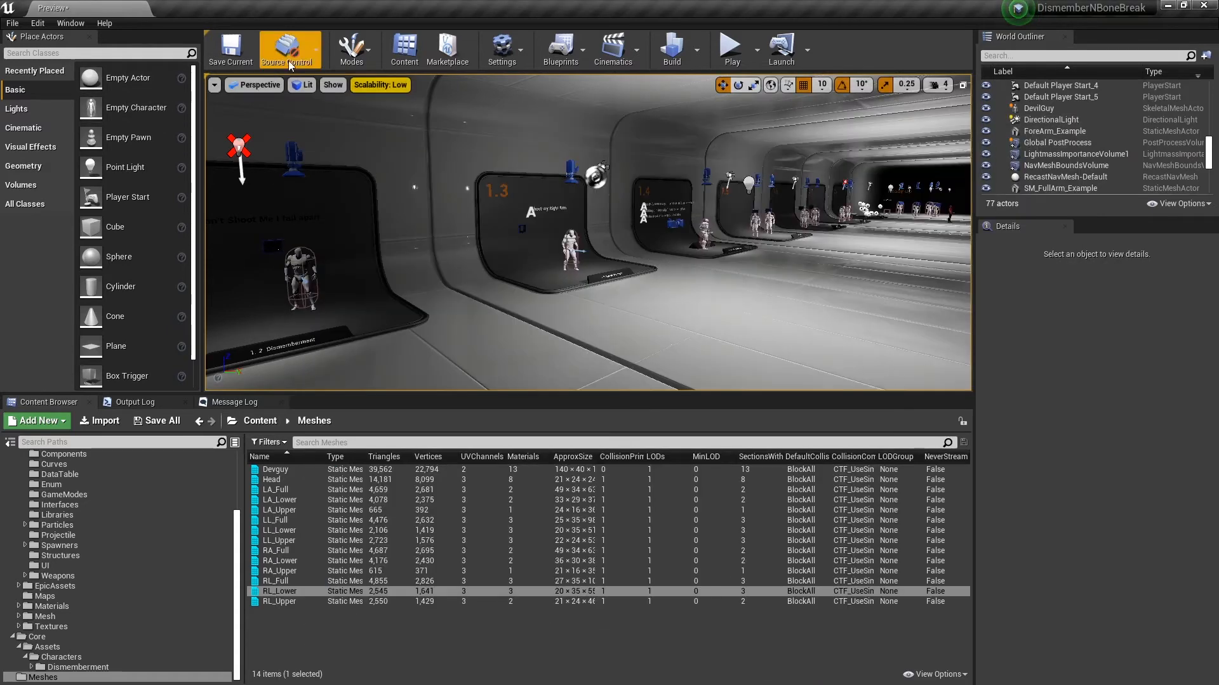
# Step: Close the editor, saving the changed Preview level assets, so it can restart with the new plugin
pyautogui.click(365, 61)
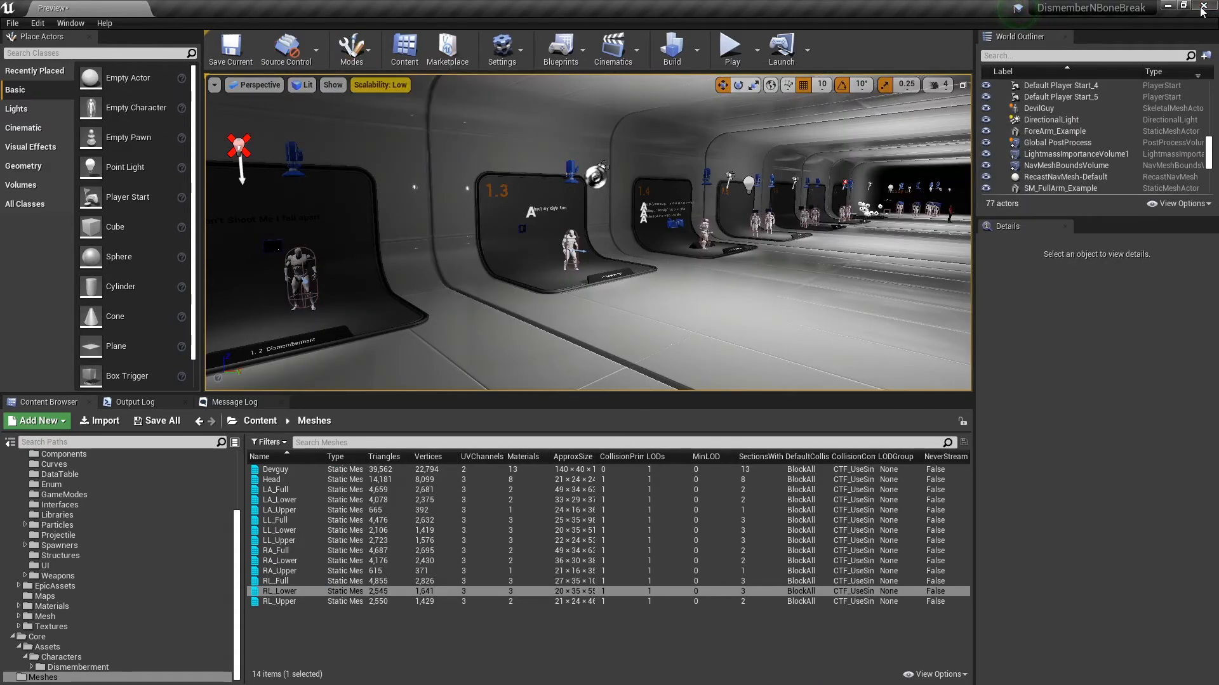
pyautogui.click(1204, 5)
pyautogui.click(673, 466)
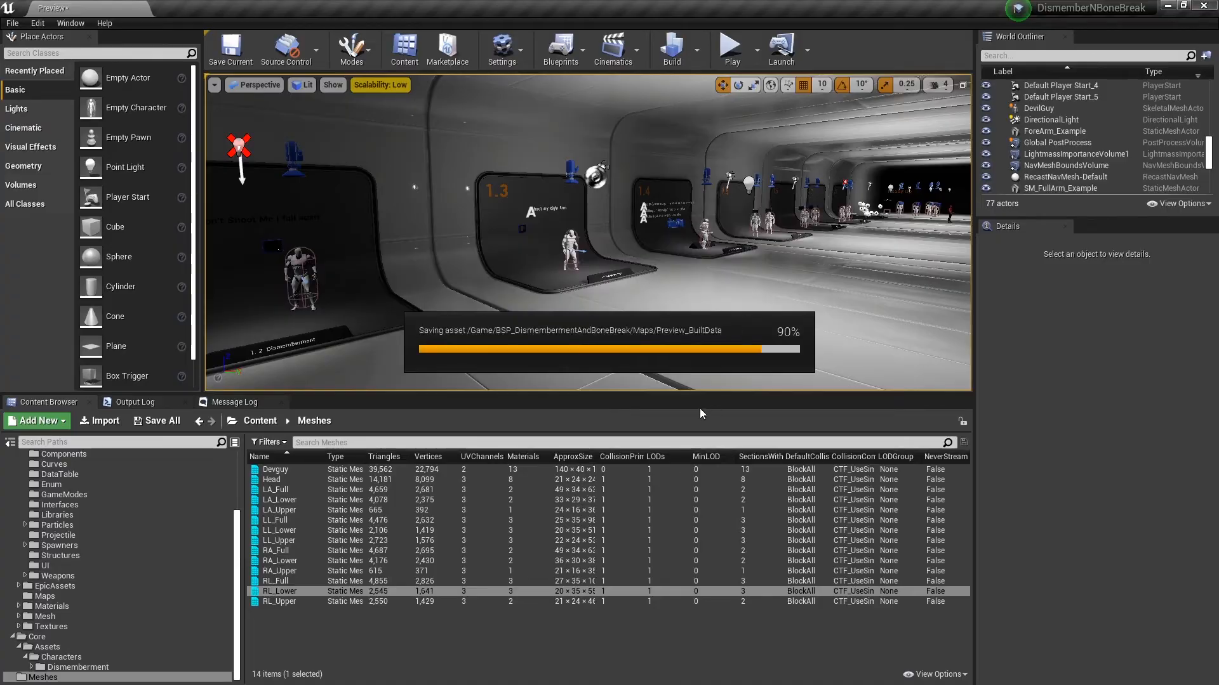
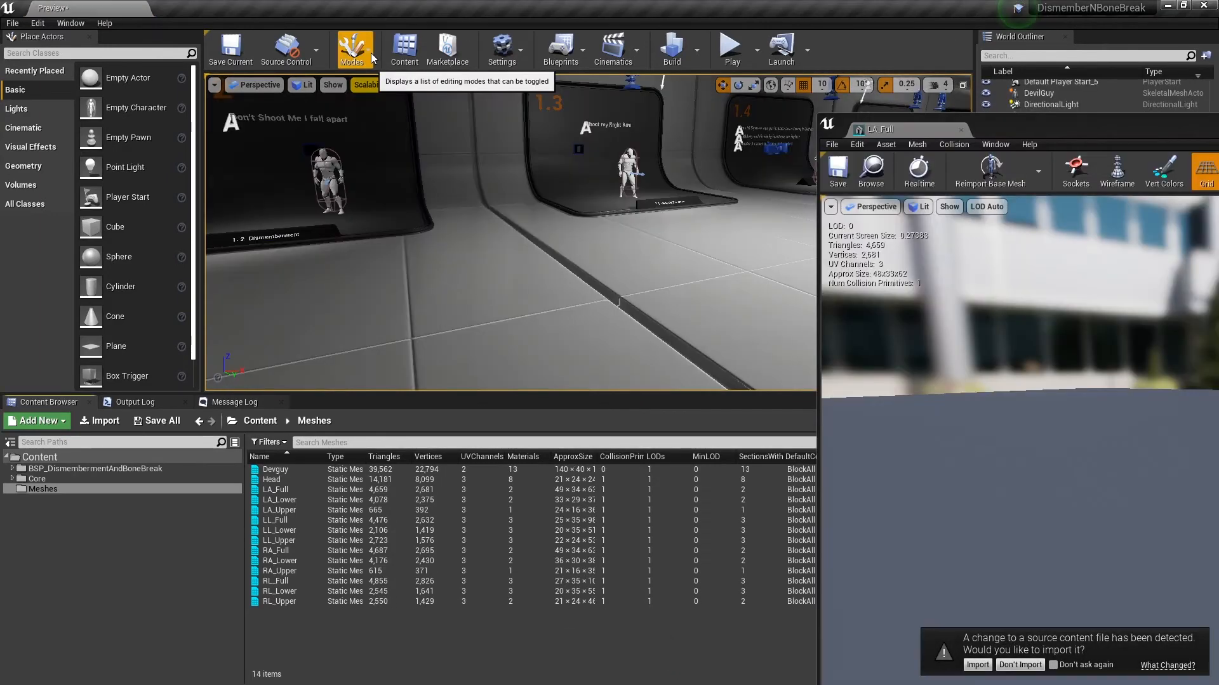
# Step: Switch the level editor to Modeling mode and highlight the LA_Full mesh in the Meshes folder
pyautogui.click(370, 52)
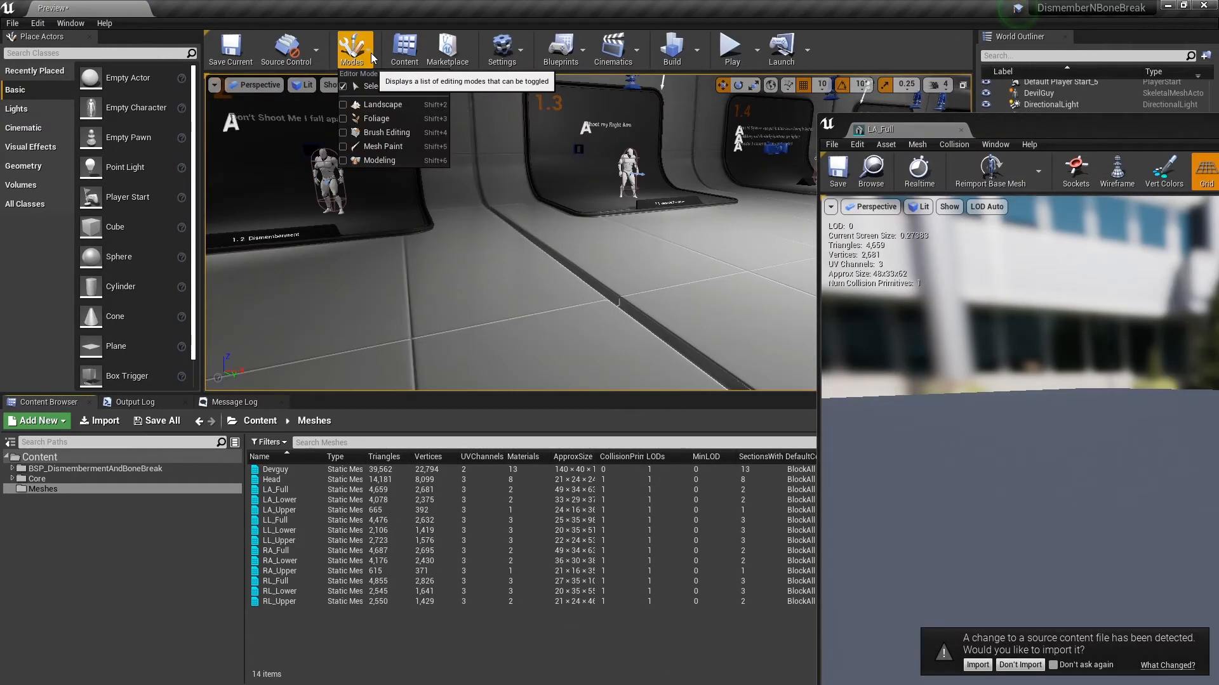
pyautogui.click(342, 161)
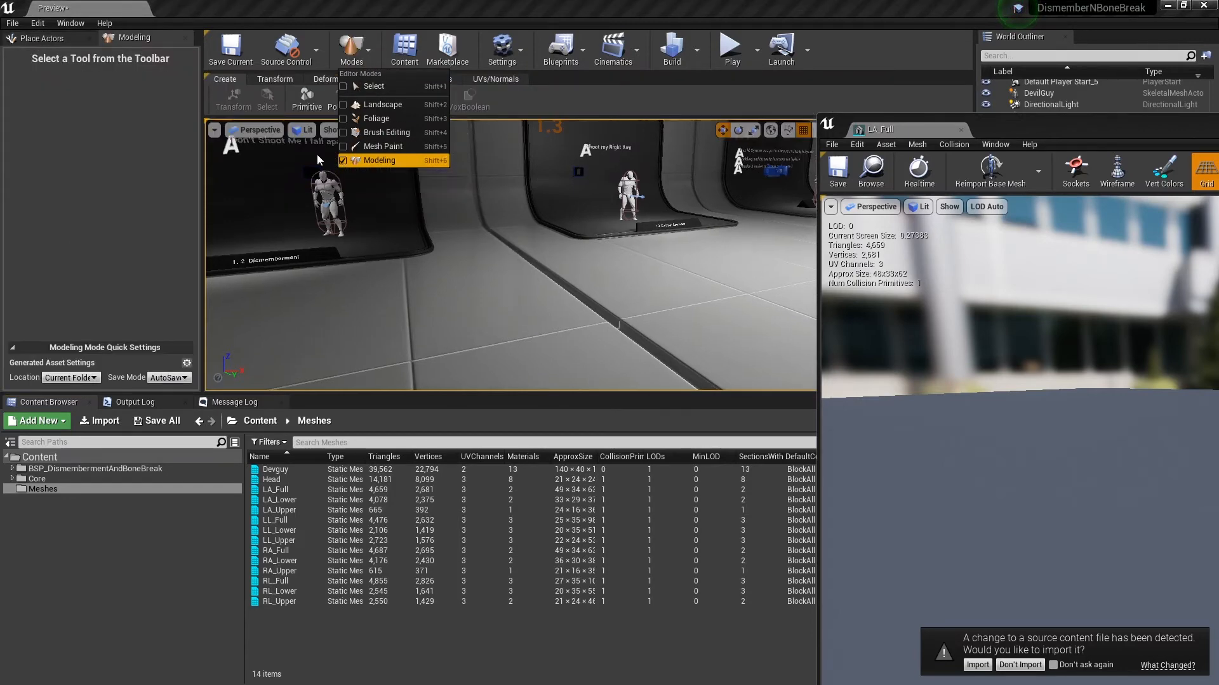
pyautogui.click(288, 490)
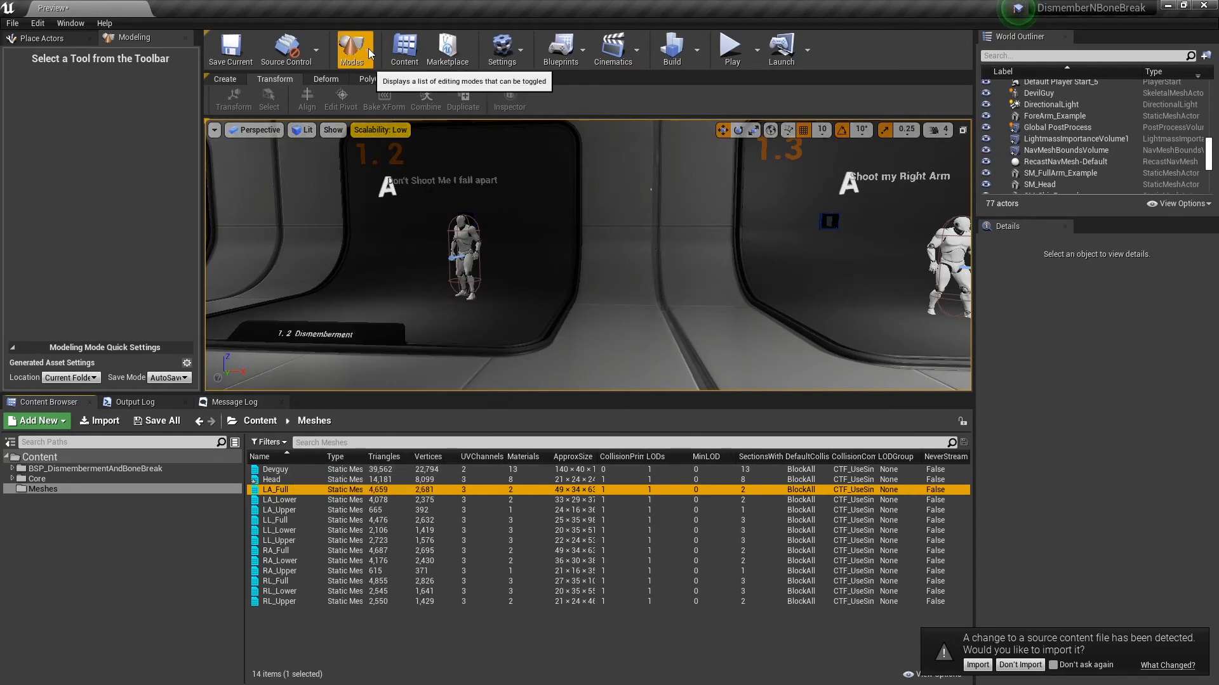
pyautogui.click(162, 43)
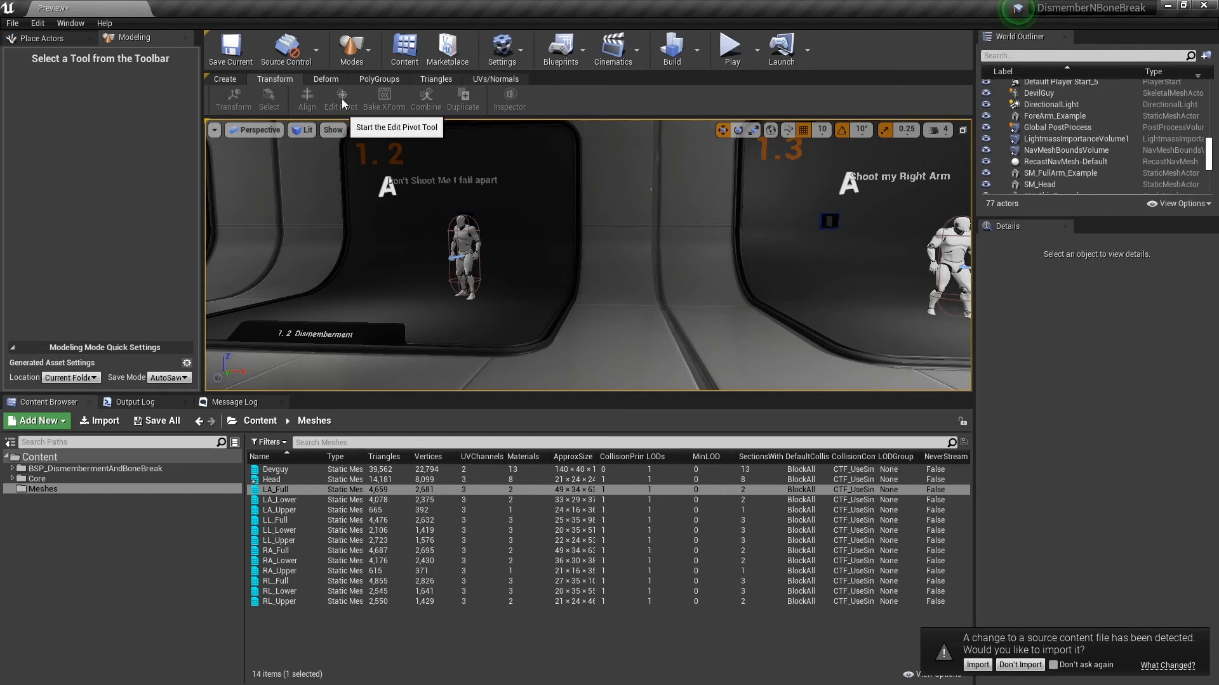
# Step: Place LA_Full in the level between displays 1.2 and 1.3 and use Edit Pivot to set its pivot to the box top
pyautogui.click(275, 490)
pyautogui.moveTo(274, 490); pyautogui.dragTo(622, 347)
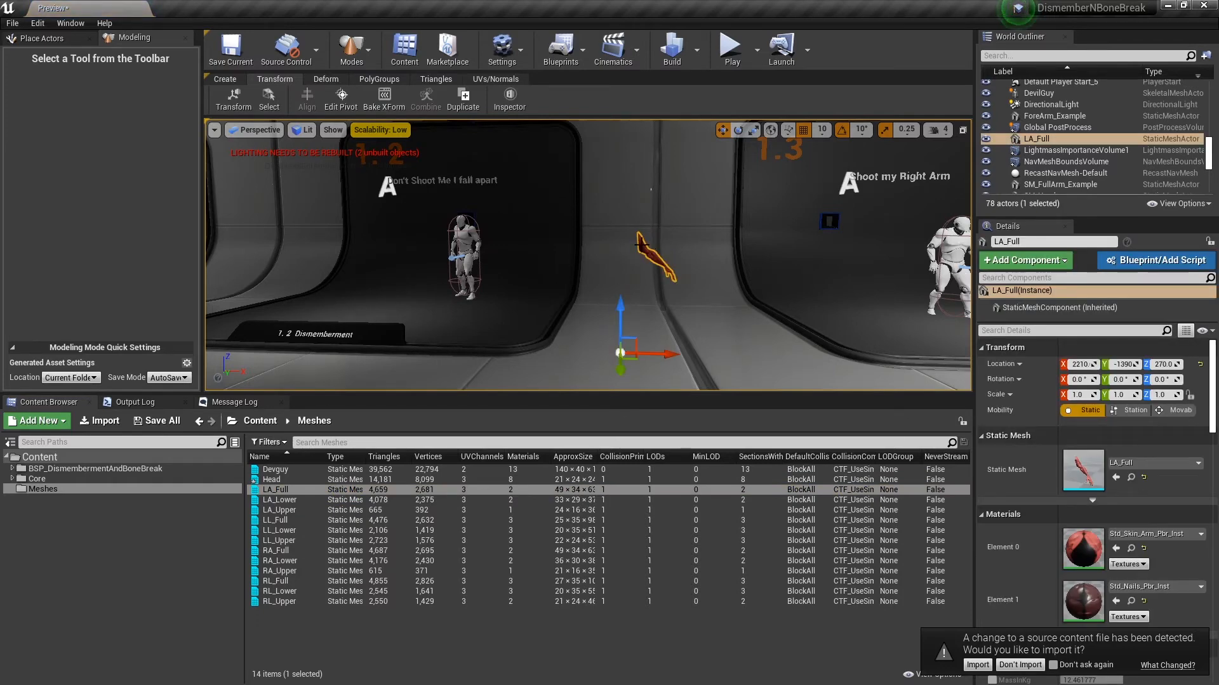
pyautogui.click(348, 100)
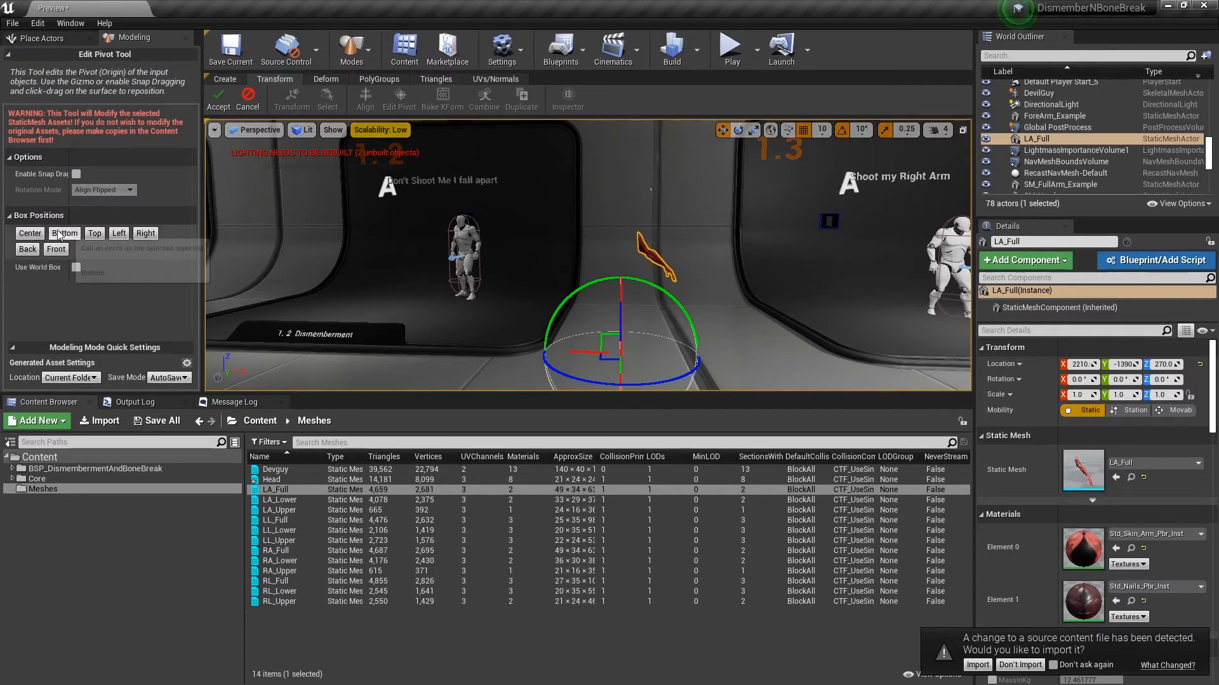
pyautogui.click(95, 234)
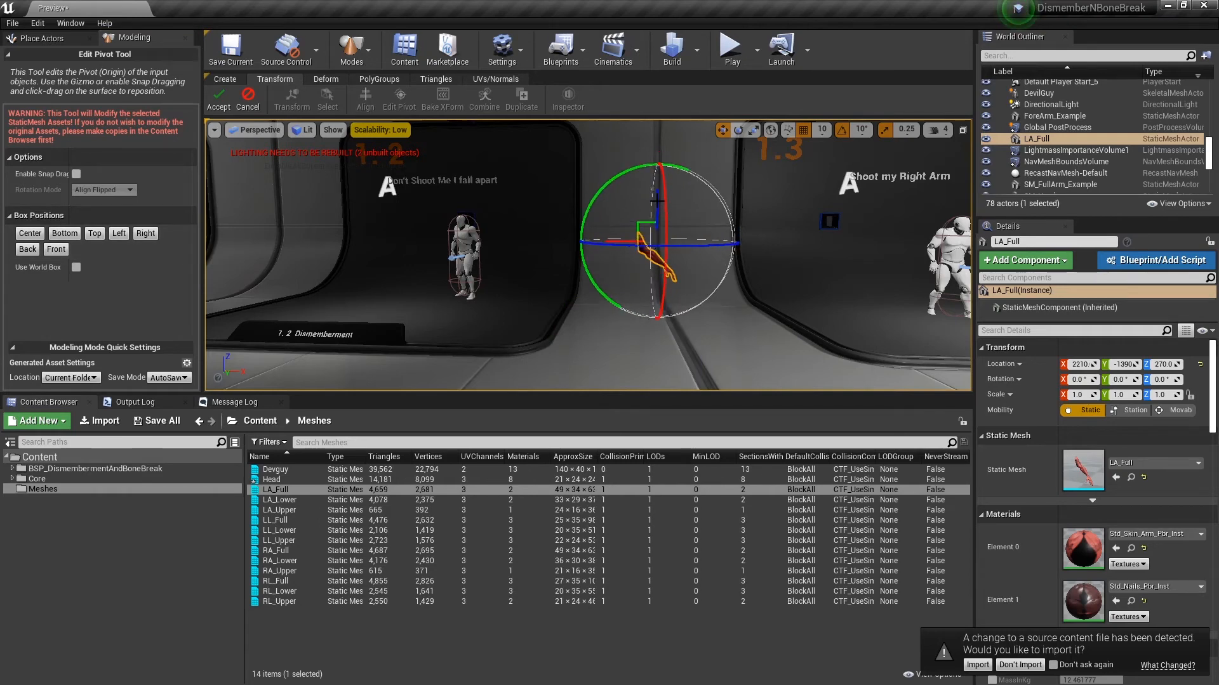
# Step: Move LA_Full's pivot onto the severed shoulder end, at about X 2232, Y -1406, Z 411, and accept the pivot edit
pyautogui.scroll(2, 651, 265)
pyautogui.scroll(2, 651, 264)
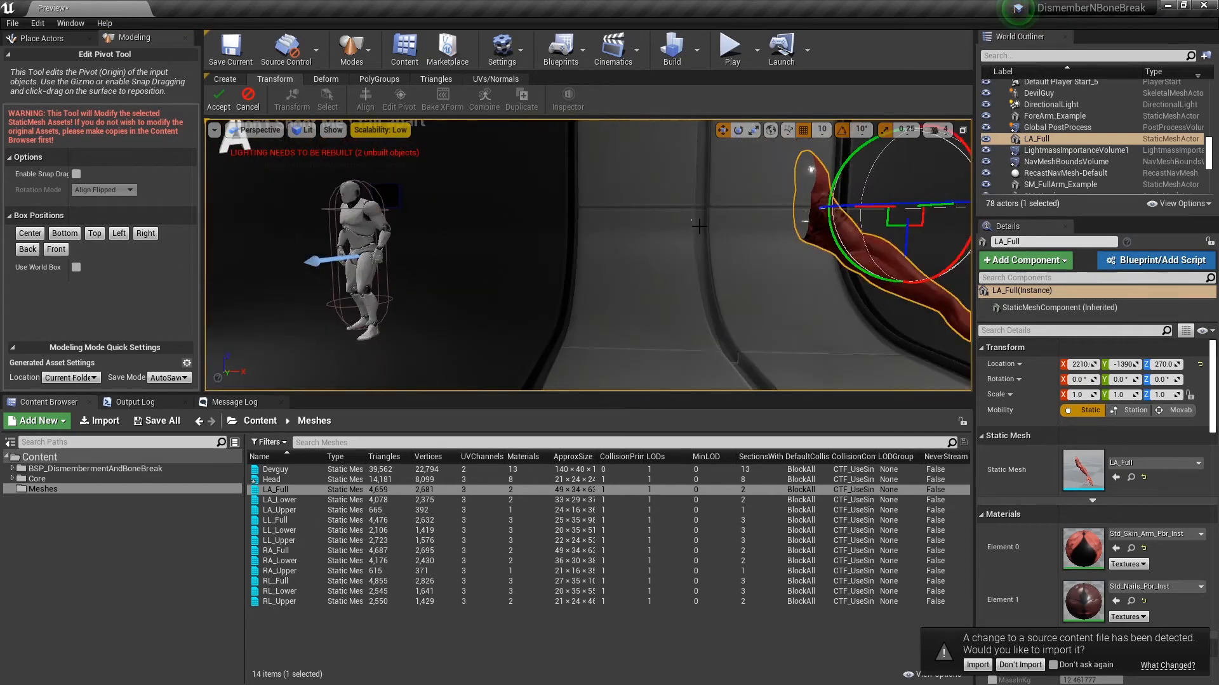
pyautogui.moveTo(651, 265)
pyautogui.mouseDown(button='right')
pyautogui.moveTo(635, 254)
pyautogui.moveTo(651, 259)
pyautogui.mouseUp(button='right')
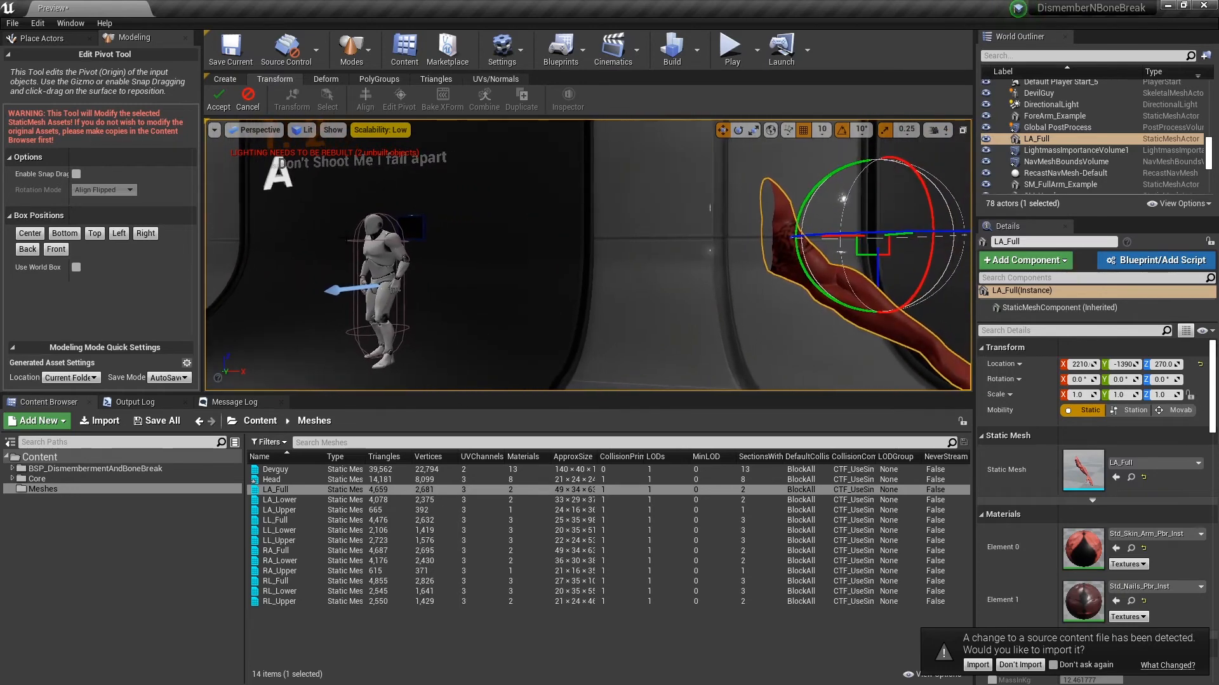
pyautogui.click(127, 235)
pyautogui.moveTo(791, 289); pyautogui.dragTo(732, 287)
pyautogui.moveTo(782, 254); pyautogui.dragTo(751, 246)
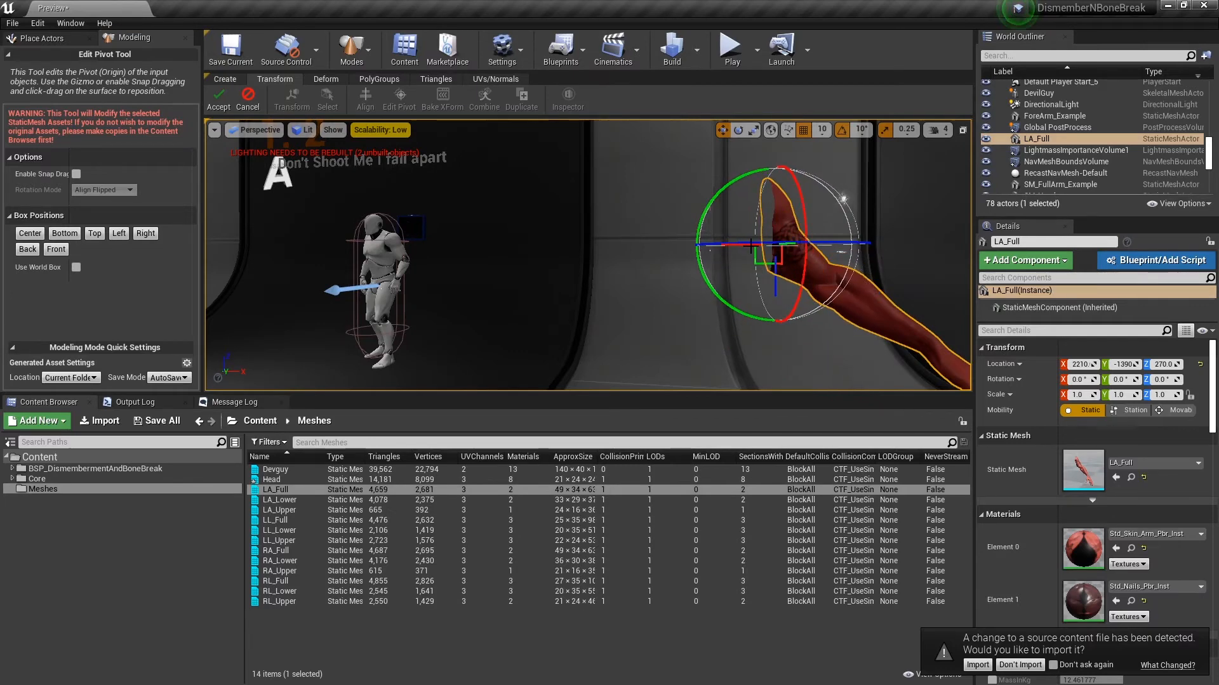
pyautogui.moveTo(801, 244); pyautogui.dragTo(770, 272, button='right')
pyautogui.moveTo(612, 334); pyautogui.dragTo(599, 327)
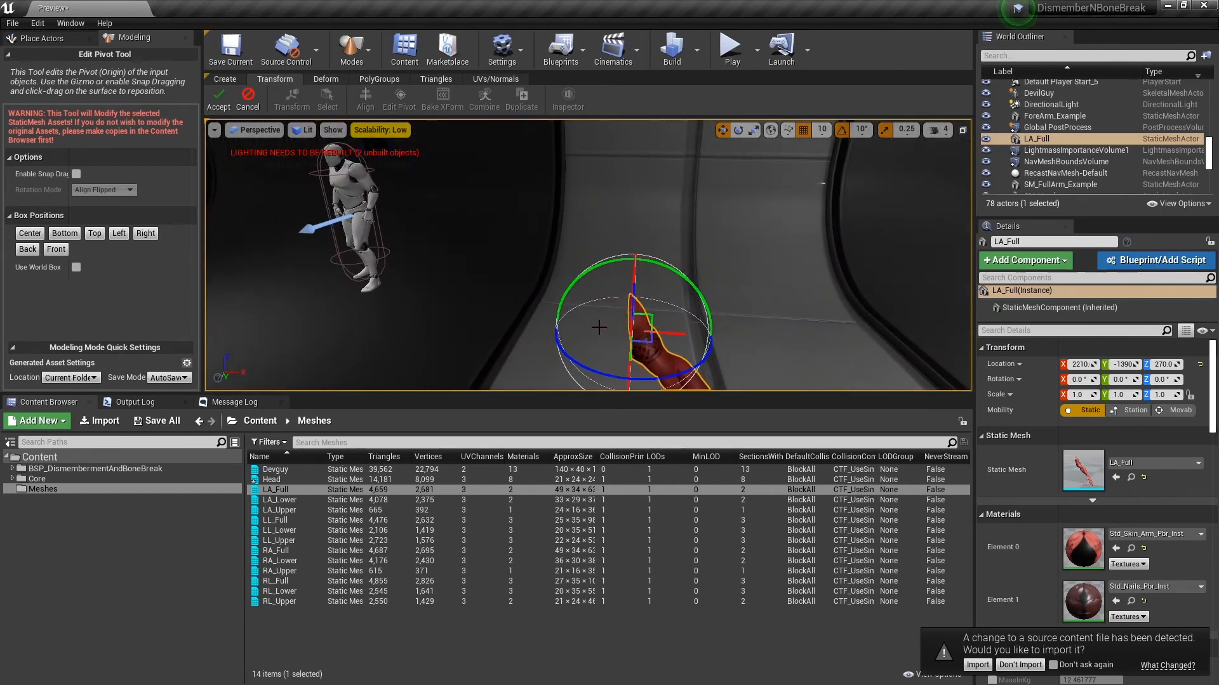
pyautogui.moveTo(600, 327); pyautogui.dragTo(657, 325, button='right')
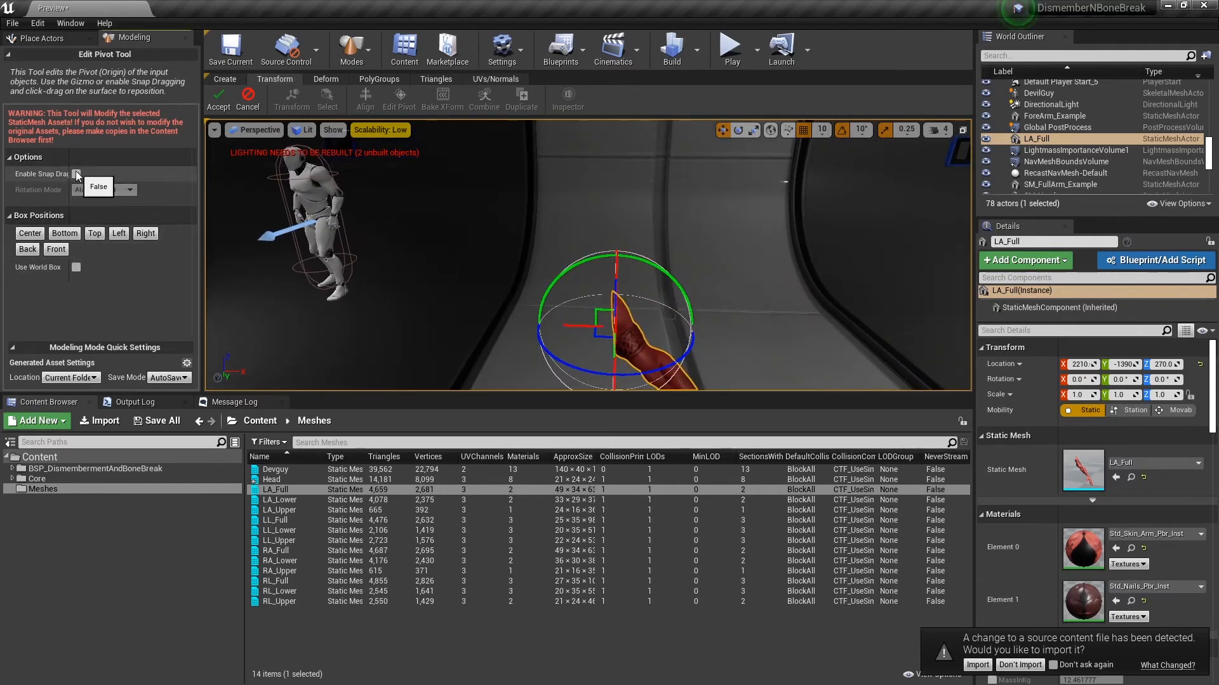
pyautogui.moveTo(629, 326); pyautogui.dragTo(507, 330, button='right')
pyautogui.click(222, 103)
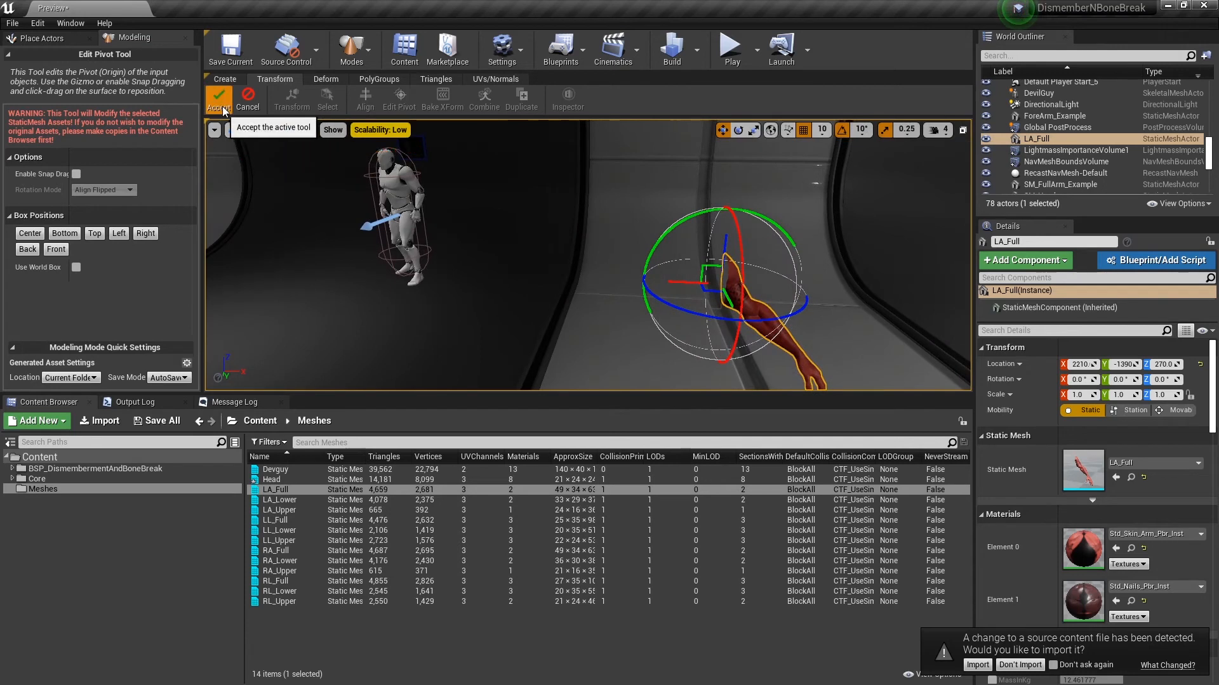
# Step: Delete the LA_Full actor from the level, keeping its mesh asset in the Meshes folder
pyautogui.moveTo(702, 338); pyautogui.dragTo(736, 336, button='right')
pyautogui.moveTo(649, 346); pyautogui.dragTo(649, 346, button='right')
pyautogui.click(278, 490)
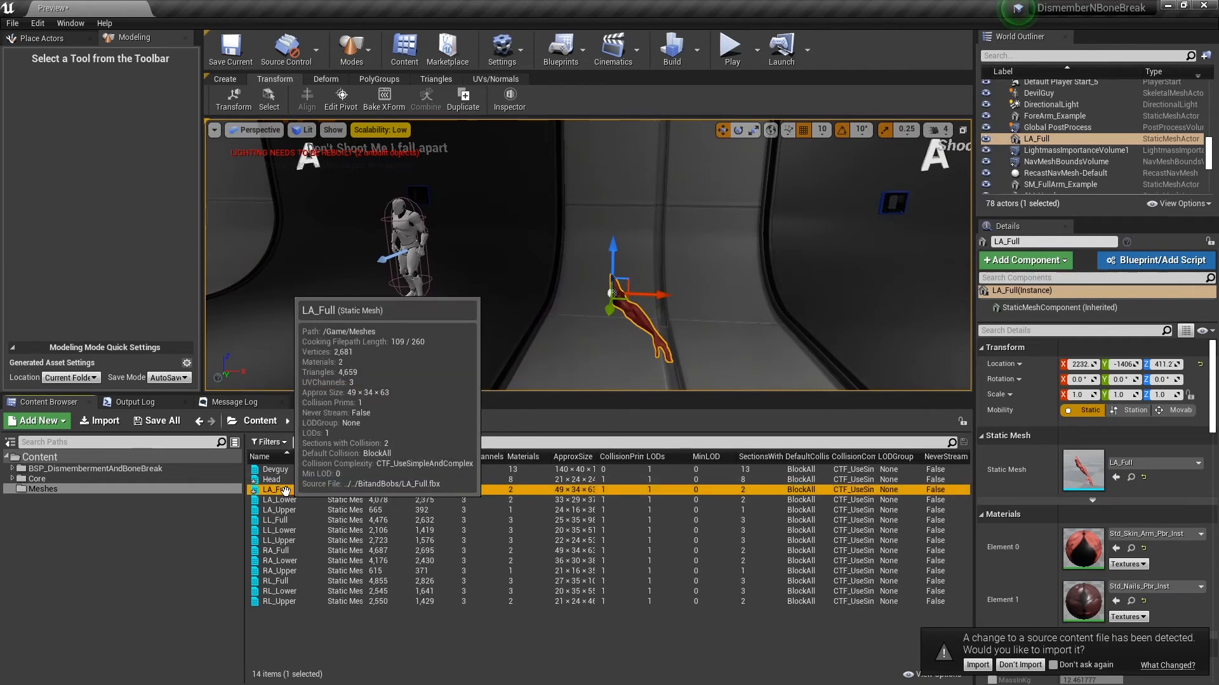
pyautogui.click(278, 501)
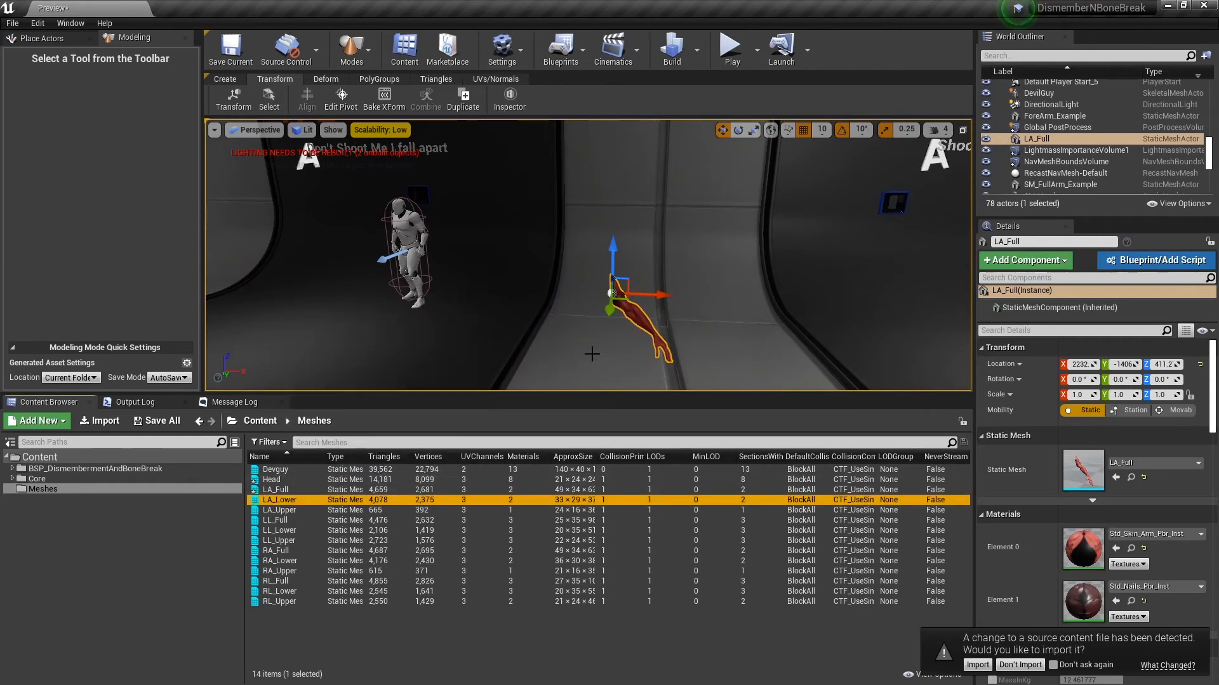
pyautogui.moveTo(613, 304); pyautogui.dragTo(614, 304, button='right')
pyautogui.press('Delete')
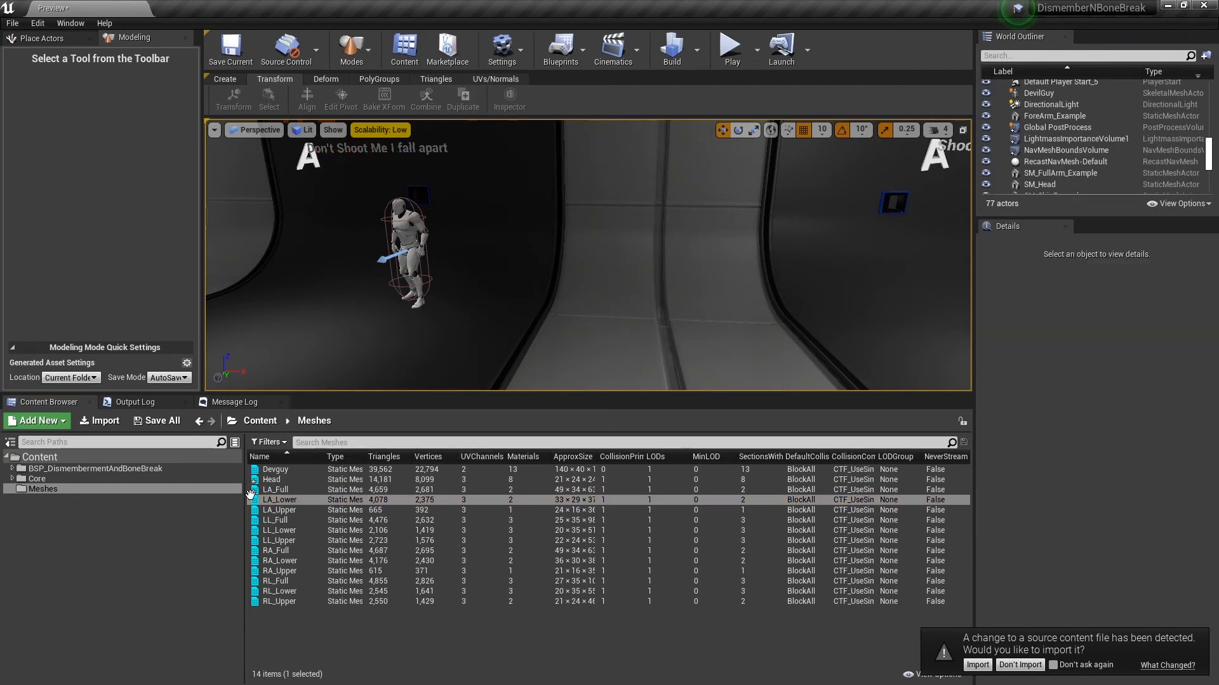
pyautogui.click(272, 480)
pyautogui.press('Delete')
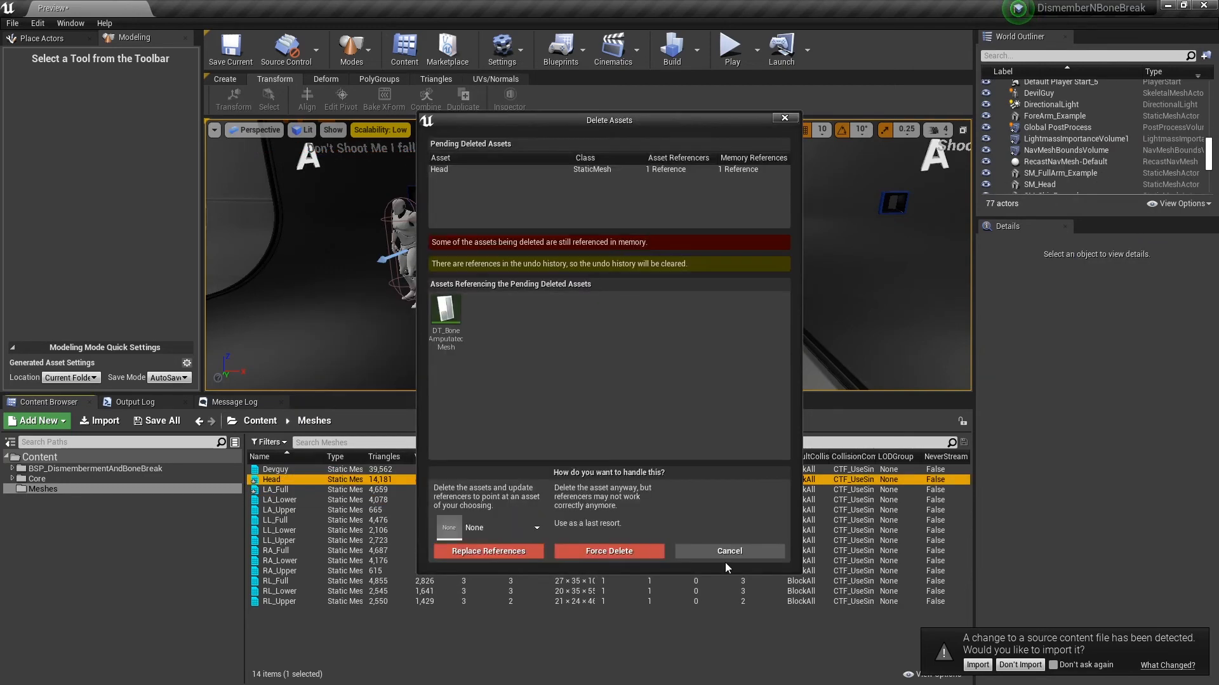
pyautogui.click(725, 551)
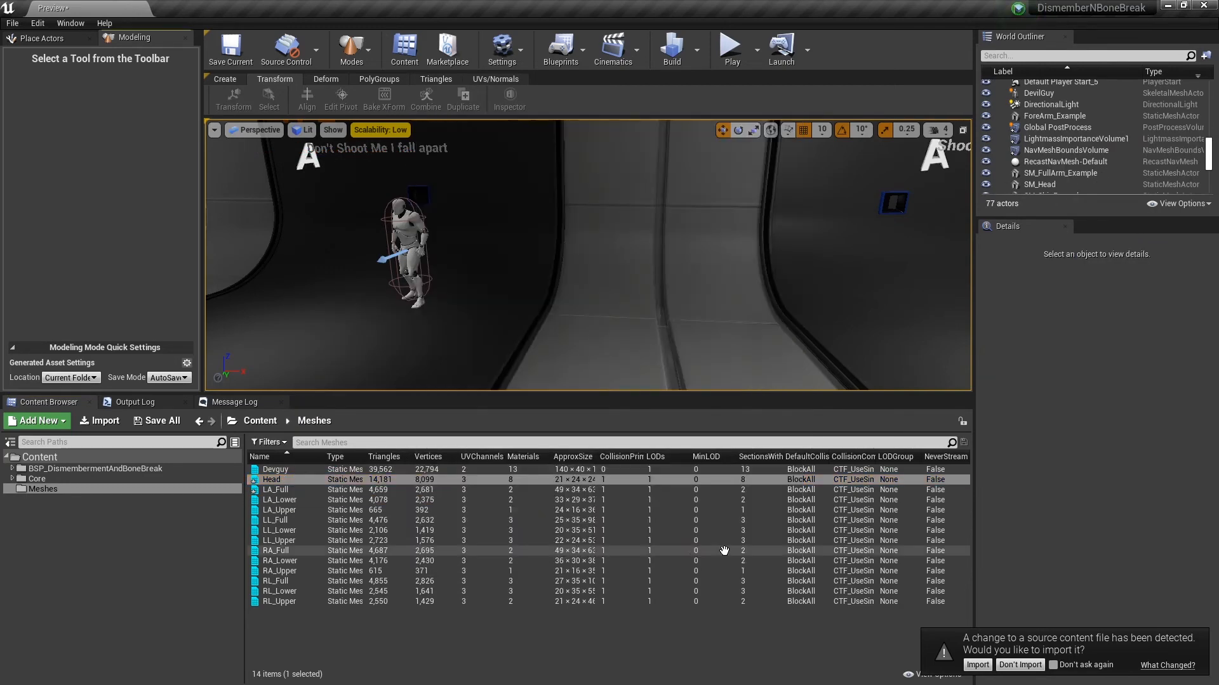
# Step: Place LA_Lower in the level between displays 1.2 and 1.3 and use Edit Pivot to set its pivot to the box top
pyautogui.click(289, 501)
pyautogui.press('Down')
pyautogui.press('Down')
pyautogui.press('Down')
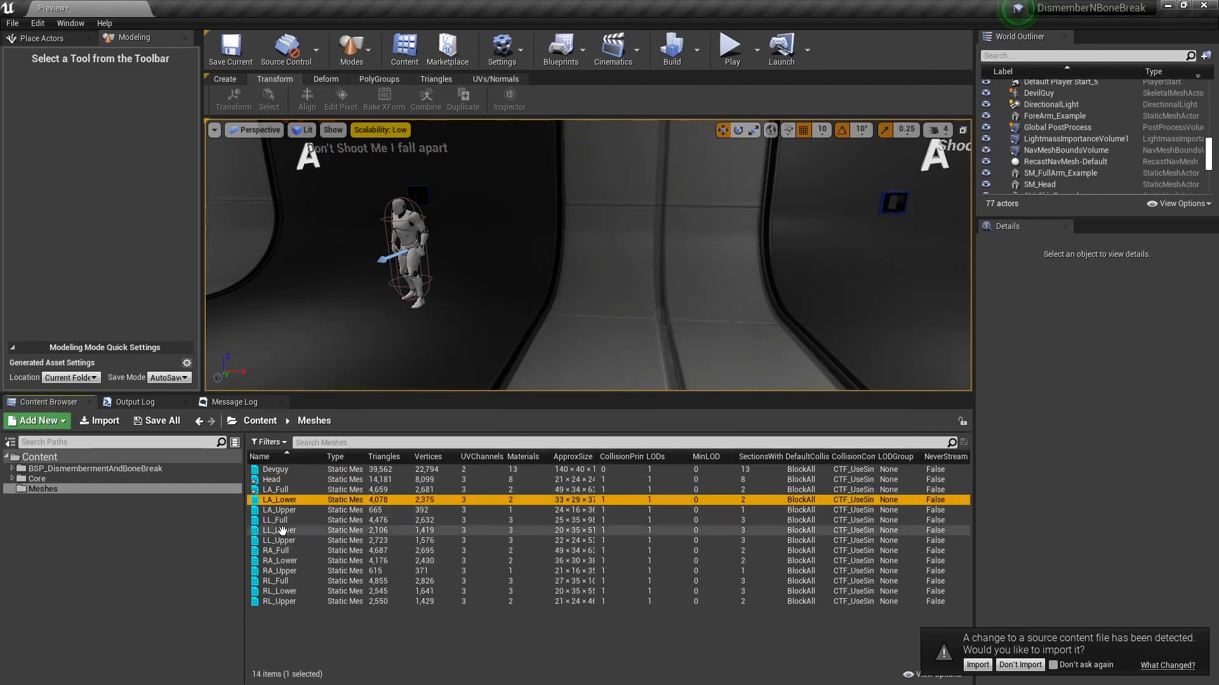
pyautogui.moveTo(277, 504); pyautogui.dragTo(665, 352)
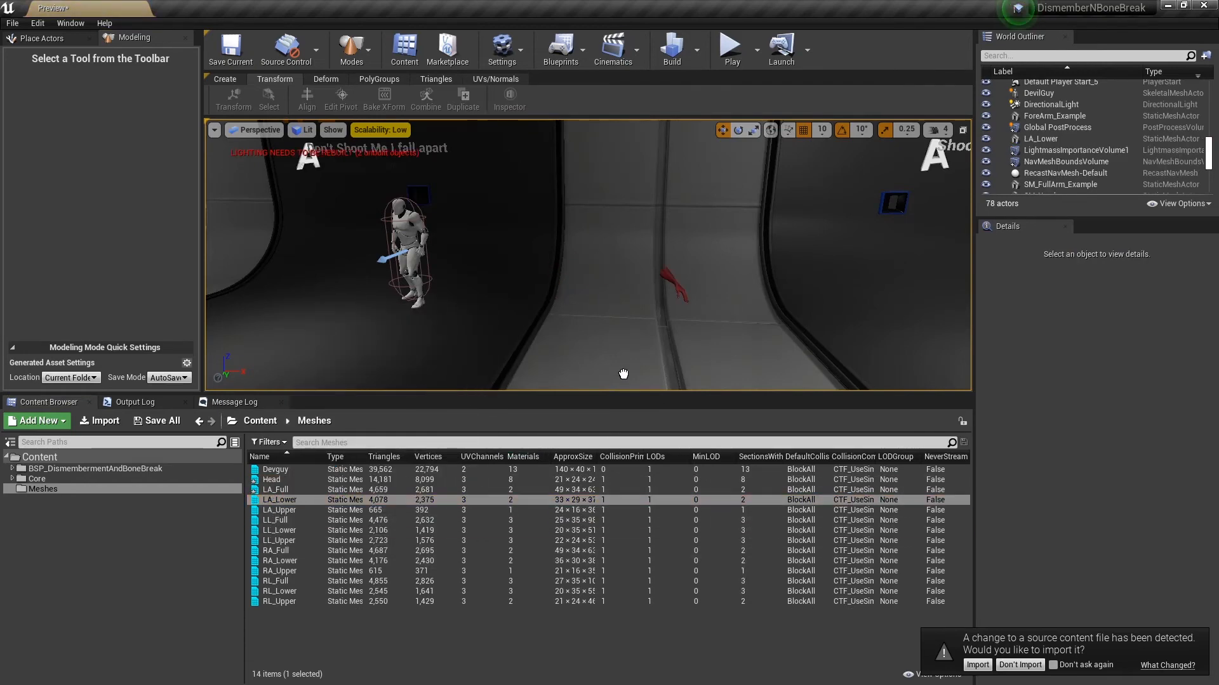
pyautogui.click(353, 102)
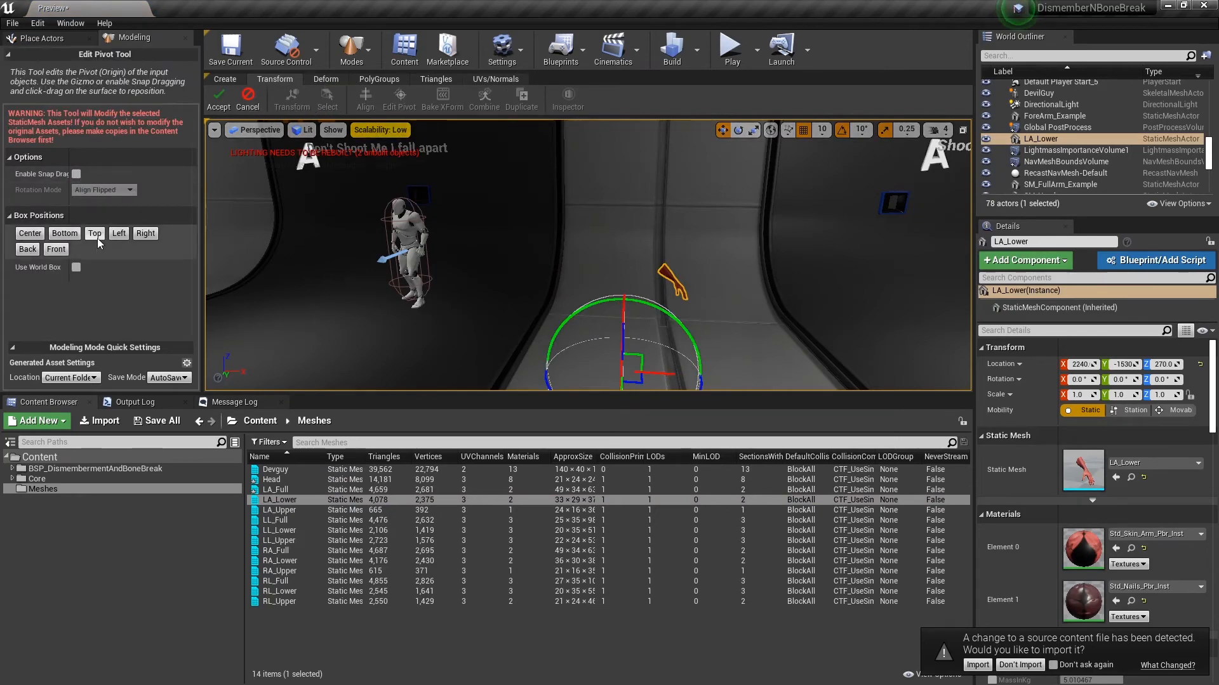
pyautogui.click(152, 234)
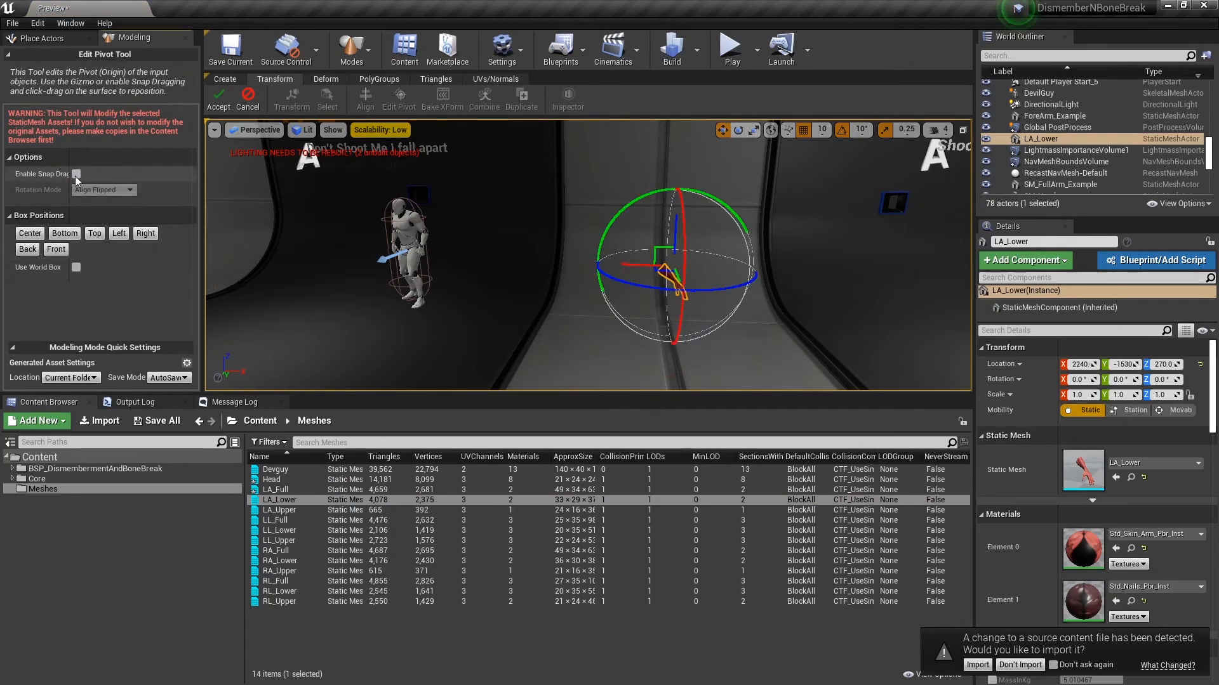
# Step: Move LA_Lower's pivot onto the severed elbow end, at about X 2275, Y -1527, Z 402, and accept the pivot edit
pyautogui.press('w')
pyautogui.moveTo(270, 321); pyautogui.dragTo(381, 335, button='right')
pyautogui.press('w')
pyautogui.press('a')
pyautogui.moveTo(602, 211); pyautogui.dragTo(567, 206)
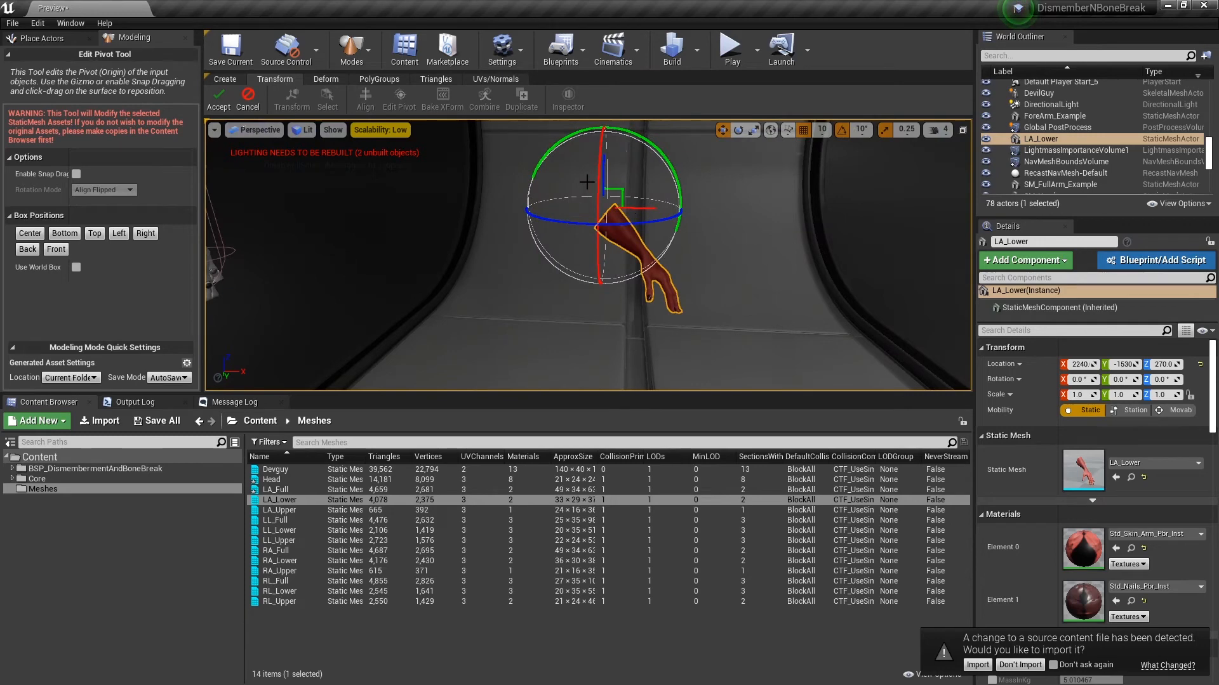
pyautogui.moveTo(605, 168); pyautogui.dragTo(603, 180)
pyautogui.press('a')
pyautogui.moveTo(603, 180)
pyautogui.mouseDown(button='right')
pyautogui.moveTo(621, 191)
pyautogui.moveTo(641, 174)
pyautogui.moveTo(628, 219)
pyautogui.moveTo(623, 192)
pyautogui.mouseUp(button='right')
pyautogui.press('w')
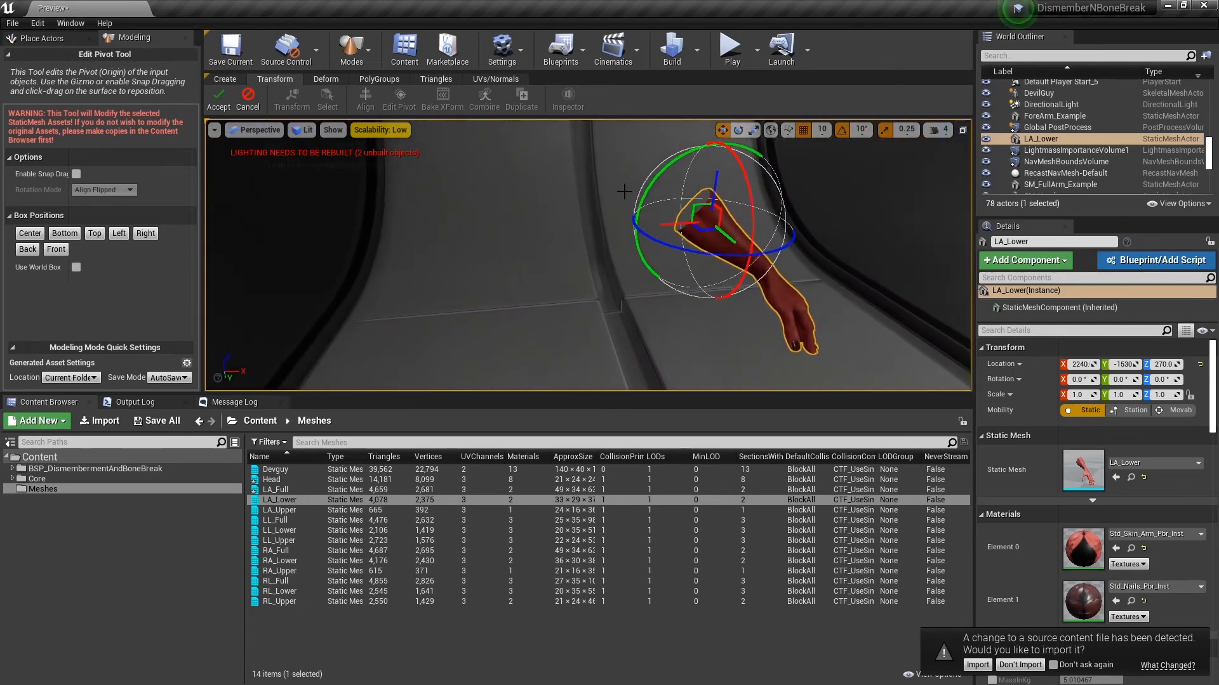
pyautogui.moveTo(677, 217)
pyautogui.mouseDown()
pyautogui.moveTo(655, 227)
pyautogui.moveTo(693, 180)
pyautogui.moveTo(657, 209)
pyautogui.mouseUp()
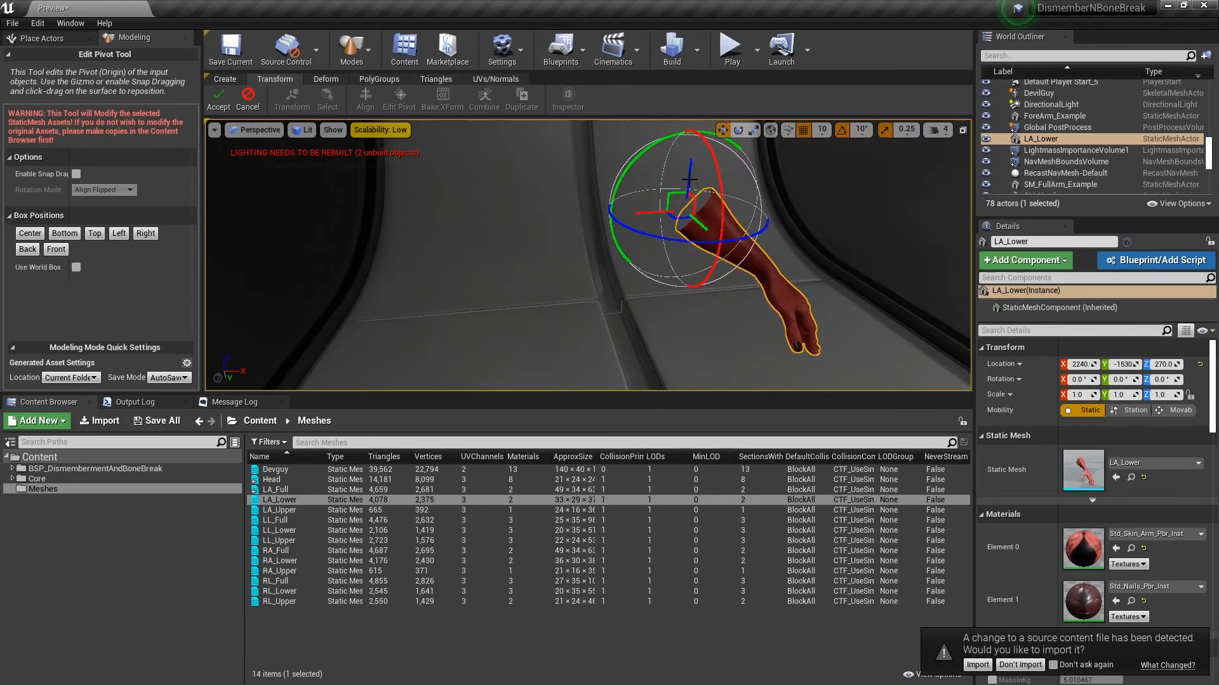
pyautogui.moveTo(689, 179); pyautogui.dragTo(657, 211)
pyautogui.click(219, 98)
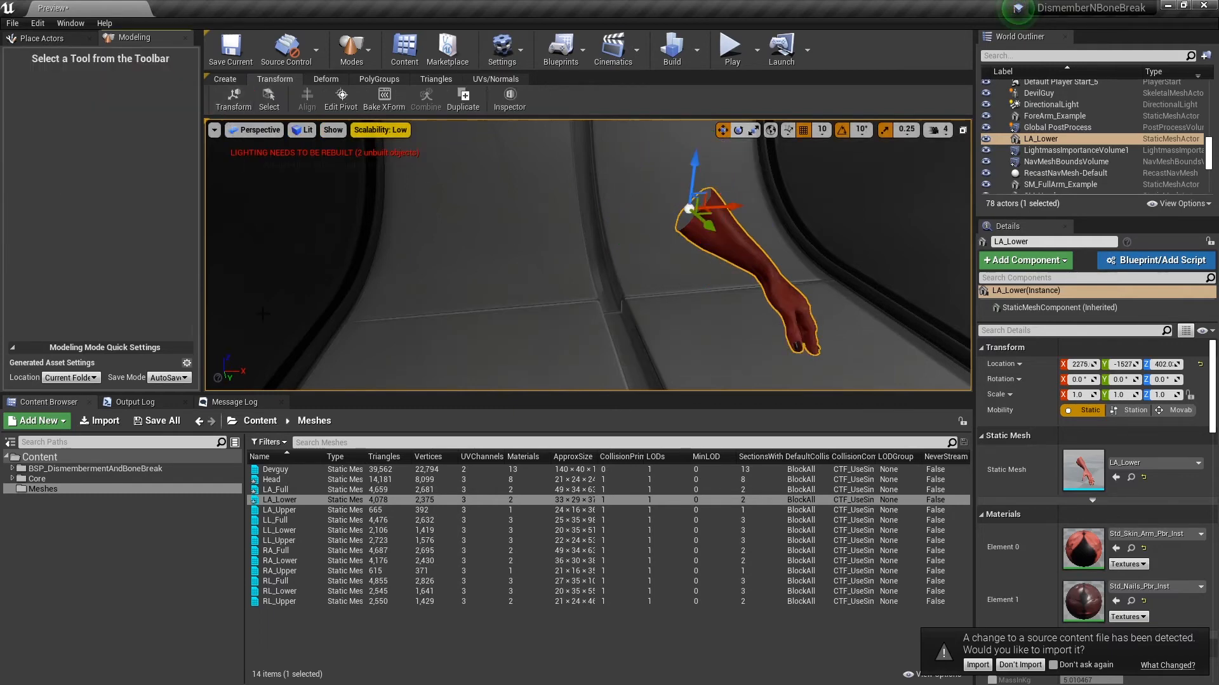
# Step: Place LA_Upper in the level between the displays and delete the LA_Lower actor
pyautogui.moveTo(279, 510); pyautogui.dragTo(501, 351)
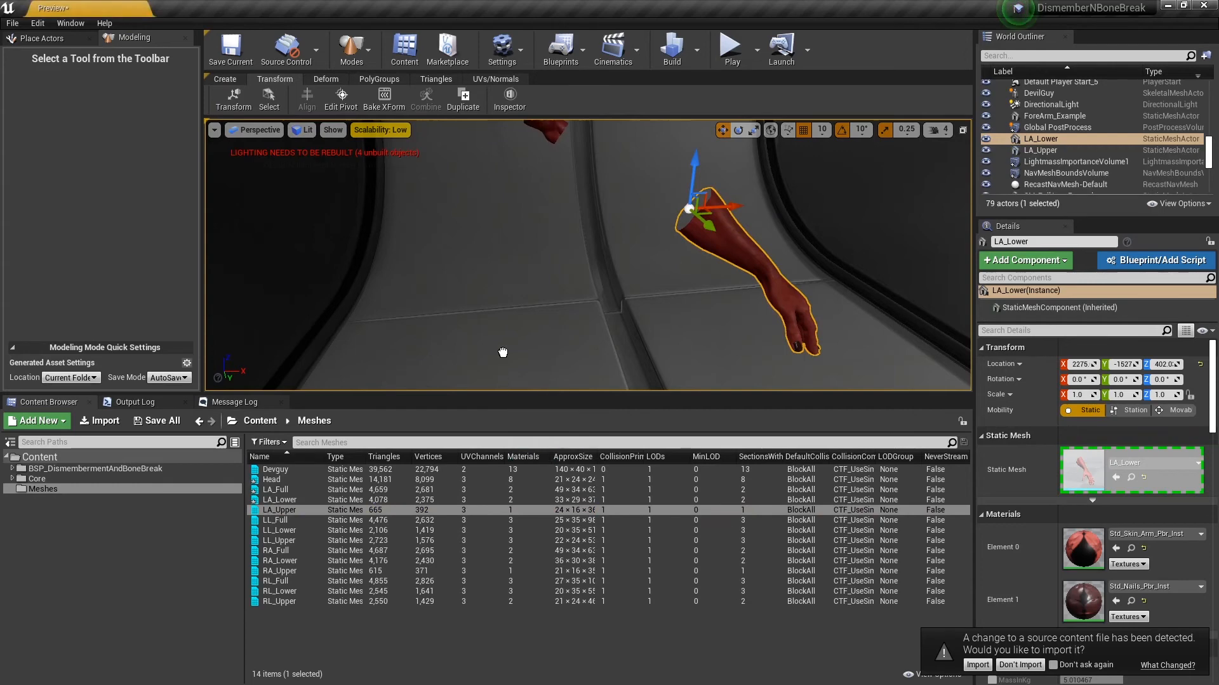
pyautogui.click(733, 234)
pyautogui.press('Delete')
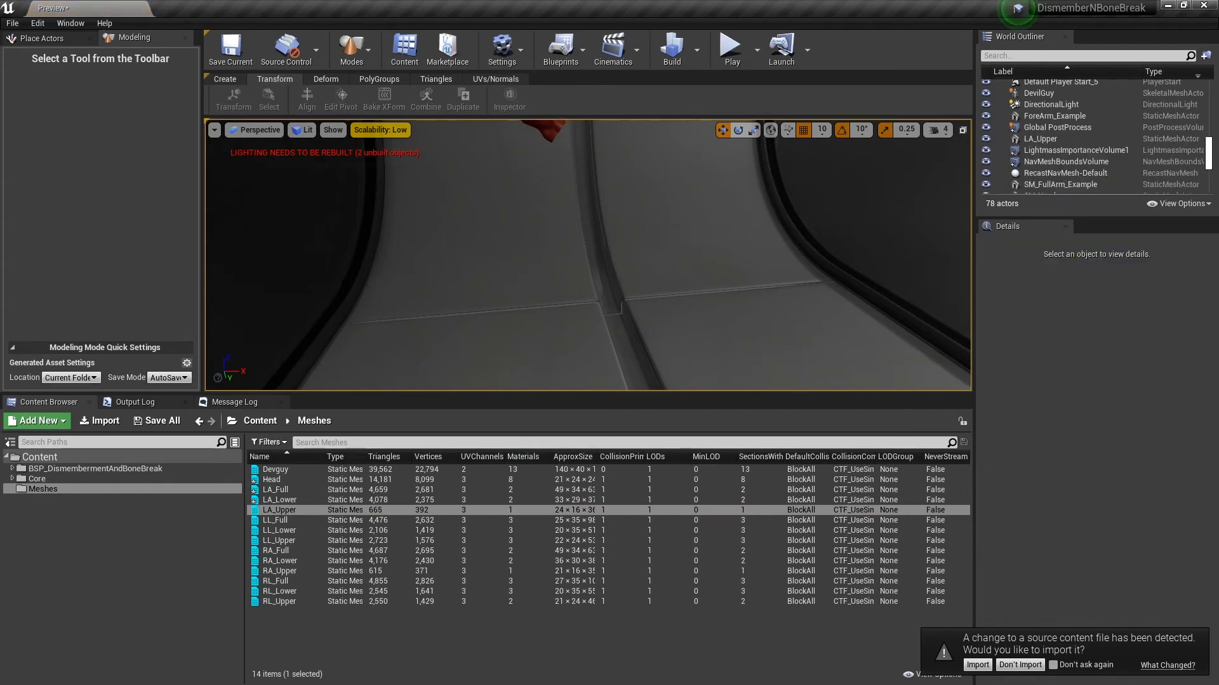
# Step: Use Edit Pivot on LA_Upper to set its pivot to the box center, shift it to the severed shoulder end, and accept
pyautogui.moveTo(733, 233); pyautogui.dragTo(641, 158, button='right')
pyautogui.click(635, 201)
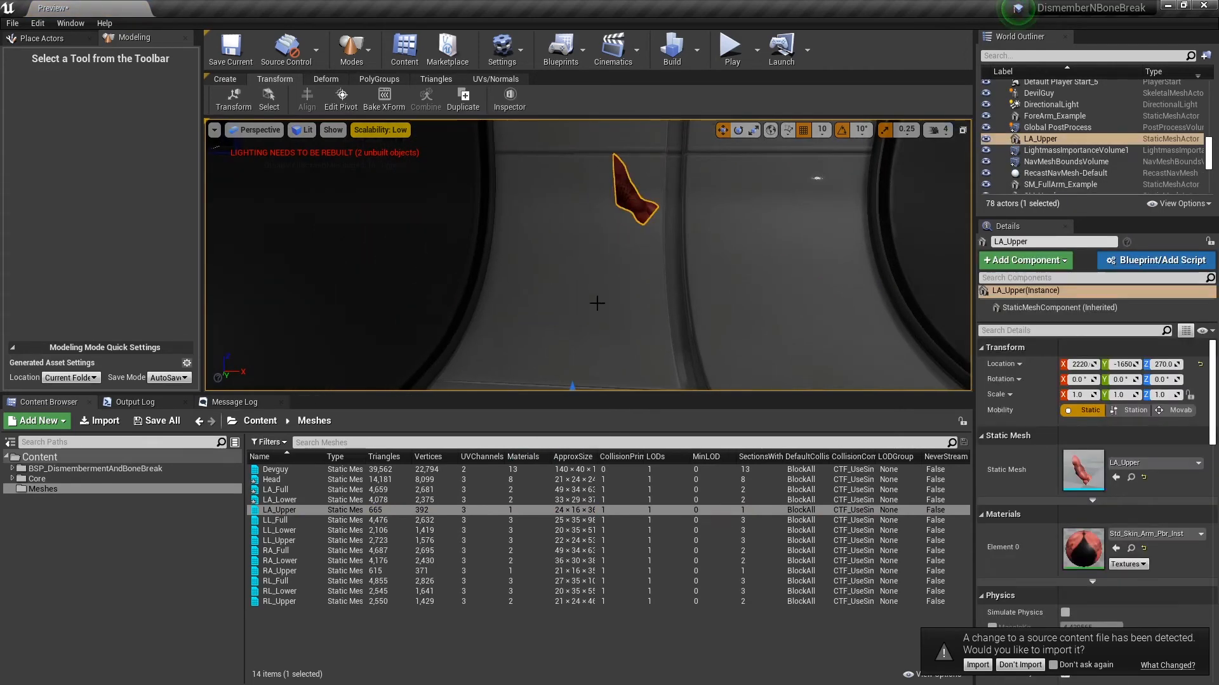
pyautogui.click(341, 98)
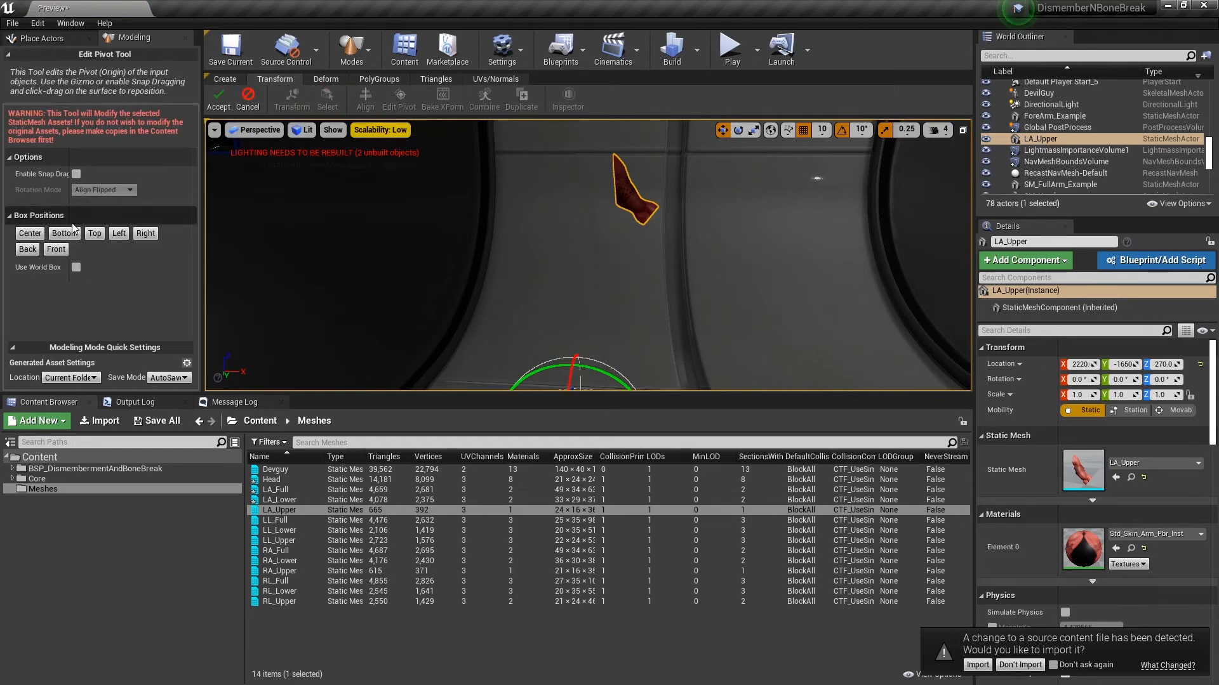
pyautogui.click(30, 233)
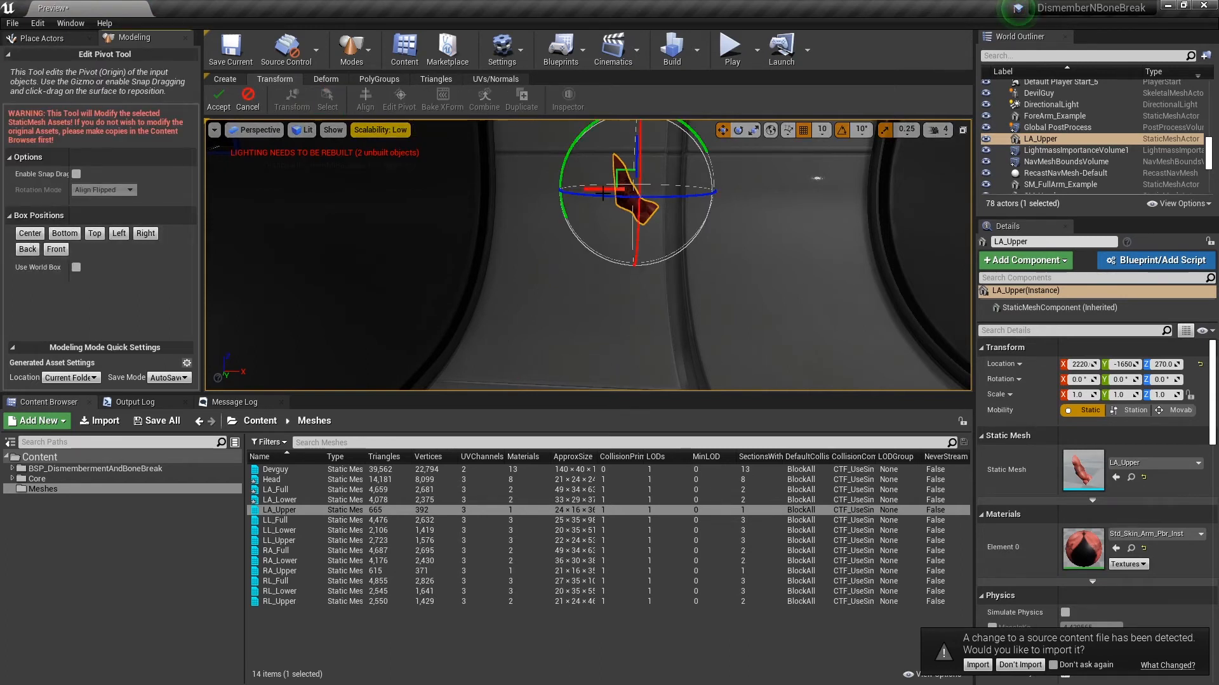
pyautogui.moveTo(595, 187); pyautogui.dragTo(582, 186)
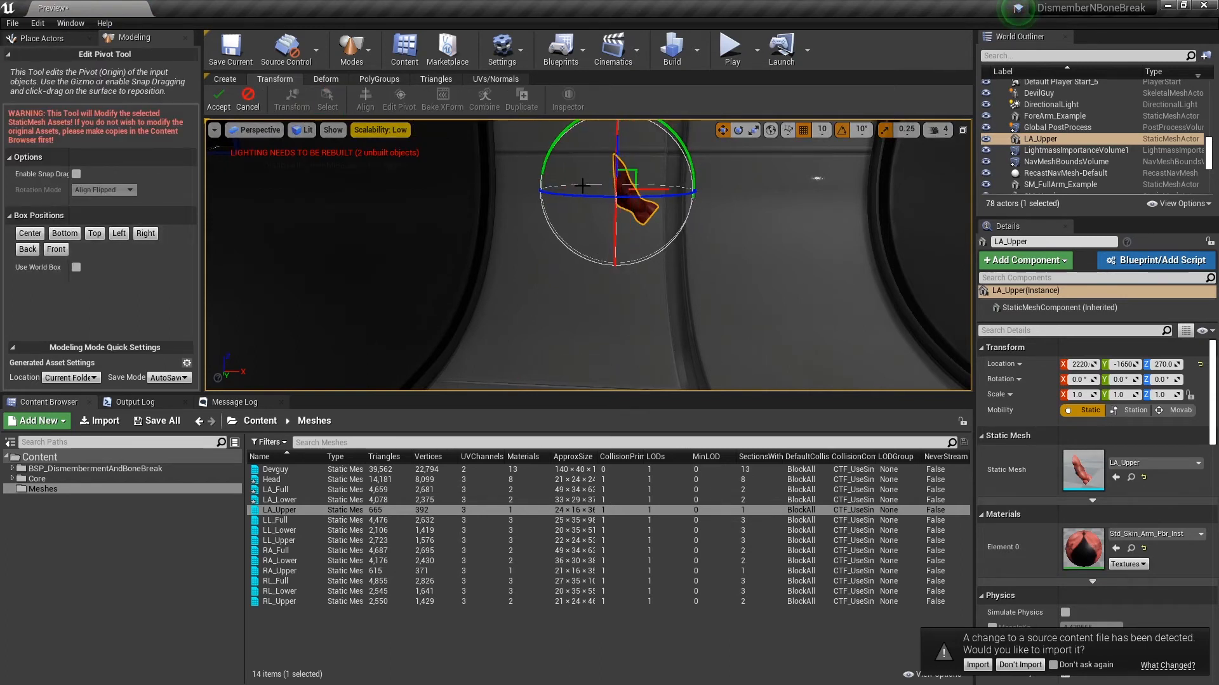
pyautogui.moveTo(616, 148); pyautogui.dragTo(617, 141)
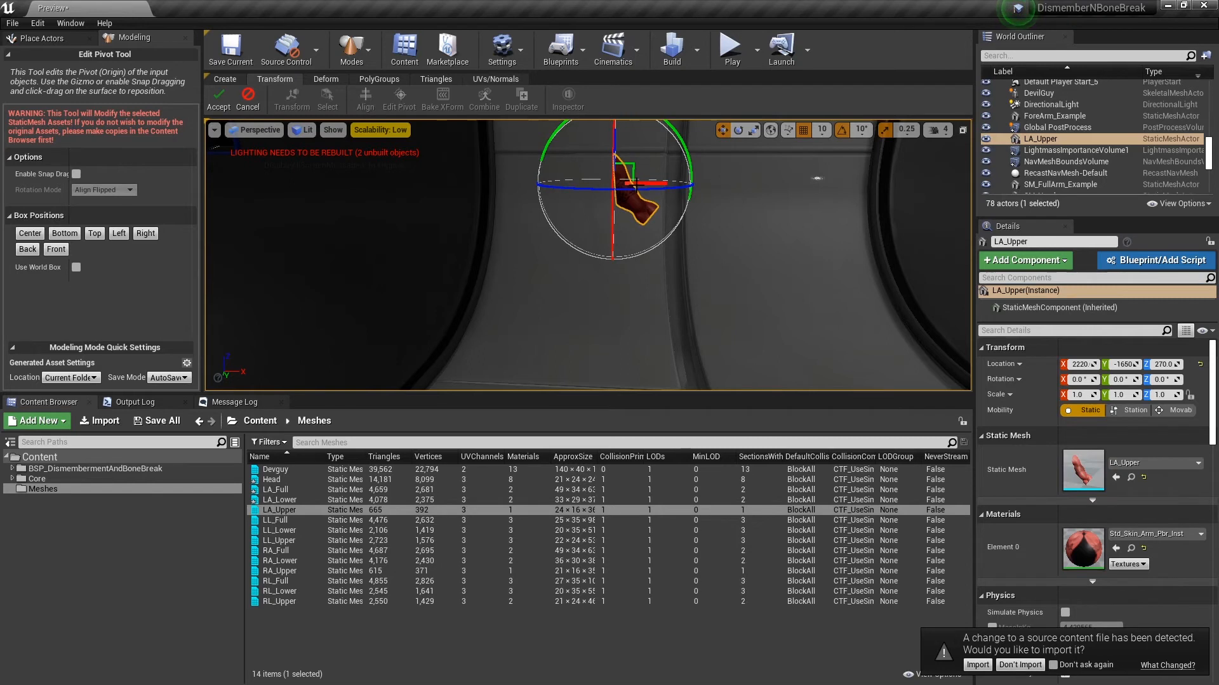
pyautogui.click(219, 104)
# Step: Place LL_Full in the level between the displays, delete the LA_Upper actor, and select LL_Full
pyautogui.click(274, 521)
pyautogui.moveTo(274, 521); pyautogui.dragTo(682, 343)
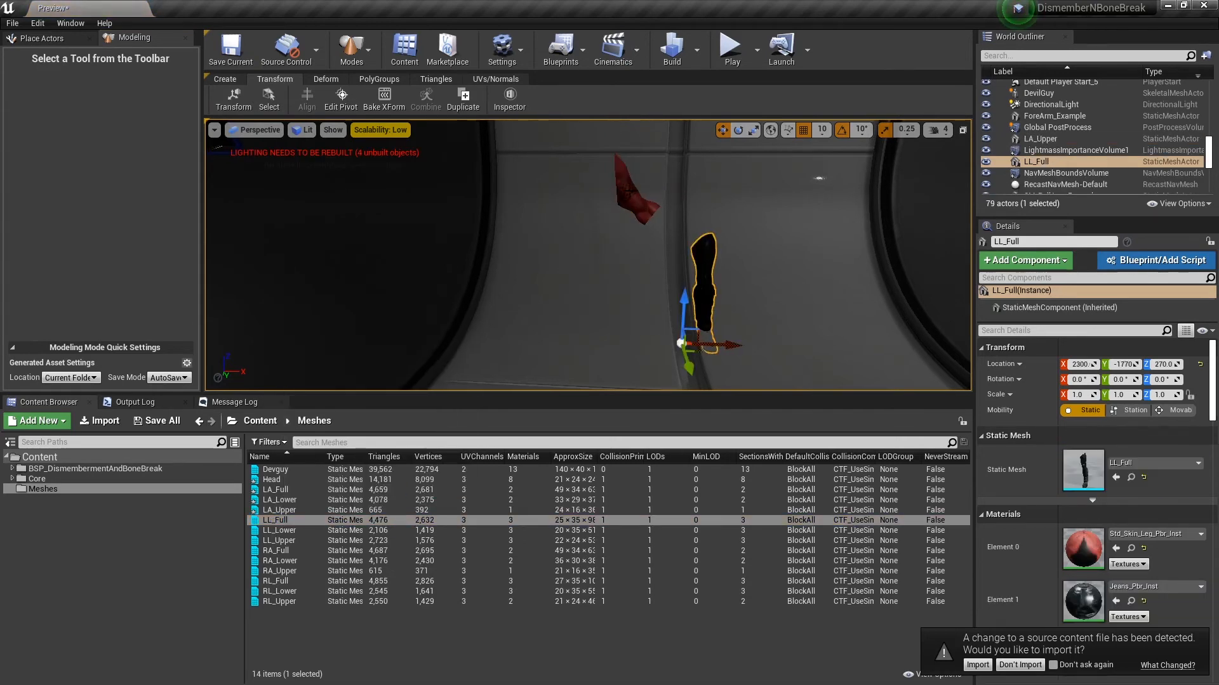
pyautogui.click(637, 194)
pyautogui.press('Delete')
pyautogui.click(703, 286)
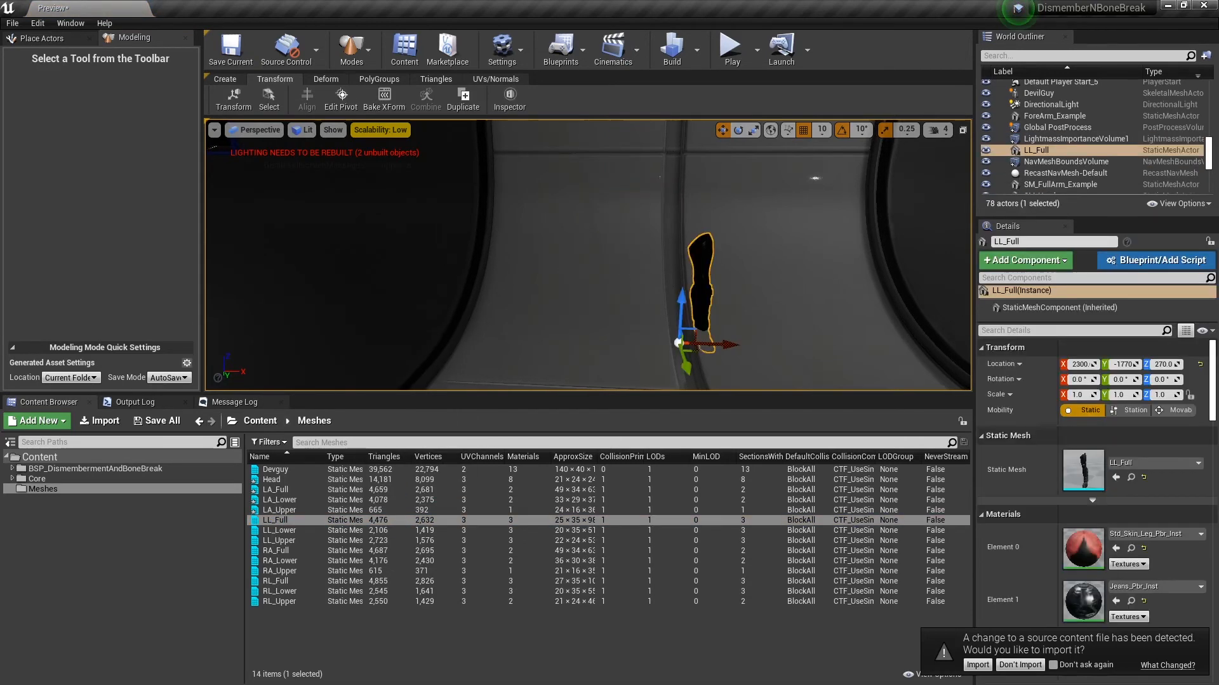
# Step: Use Edit Pivot to set LL_Full's pivot to the box top at the severed hip end and accept it
pyautogui.click(341, 98)
pyautogui.click(94, 233)
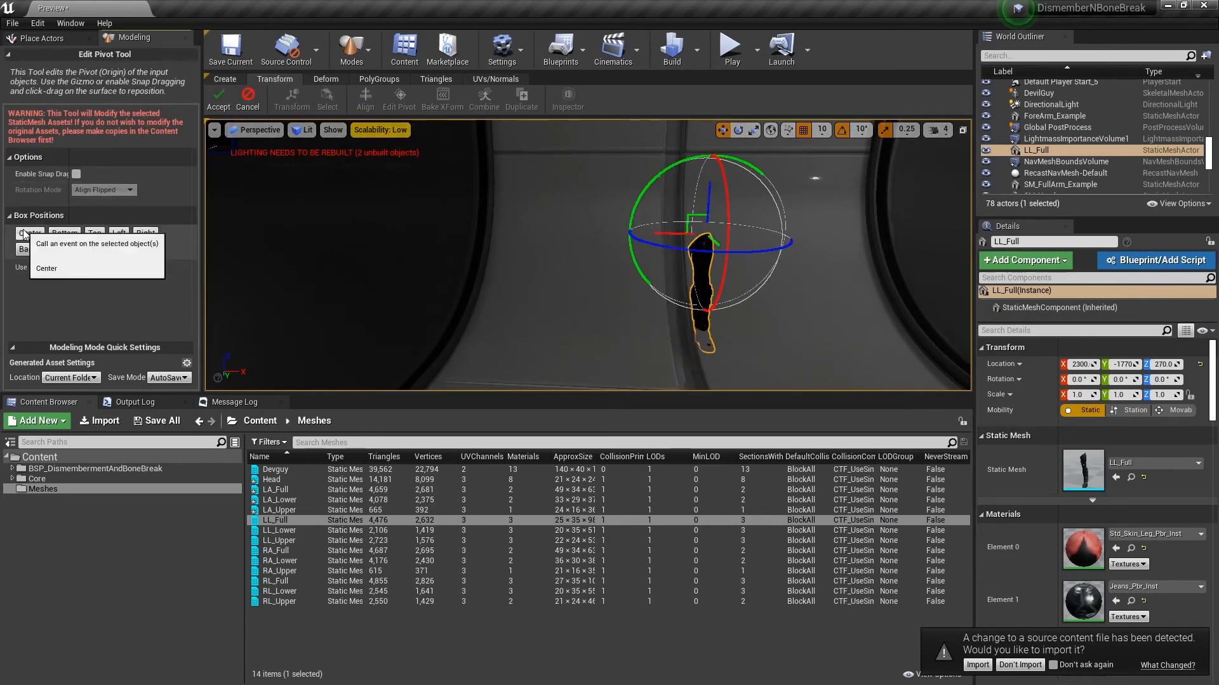
pyautogui.click(92, 234)
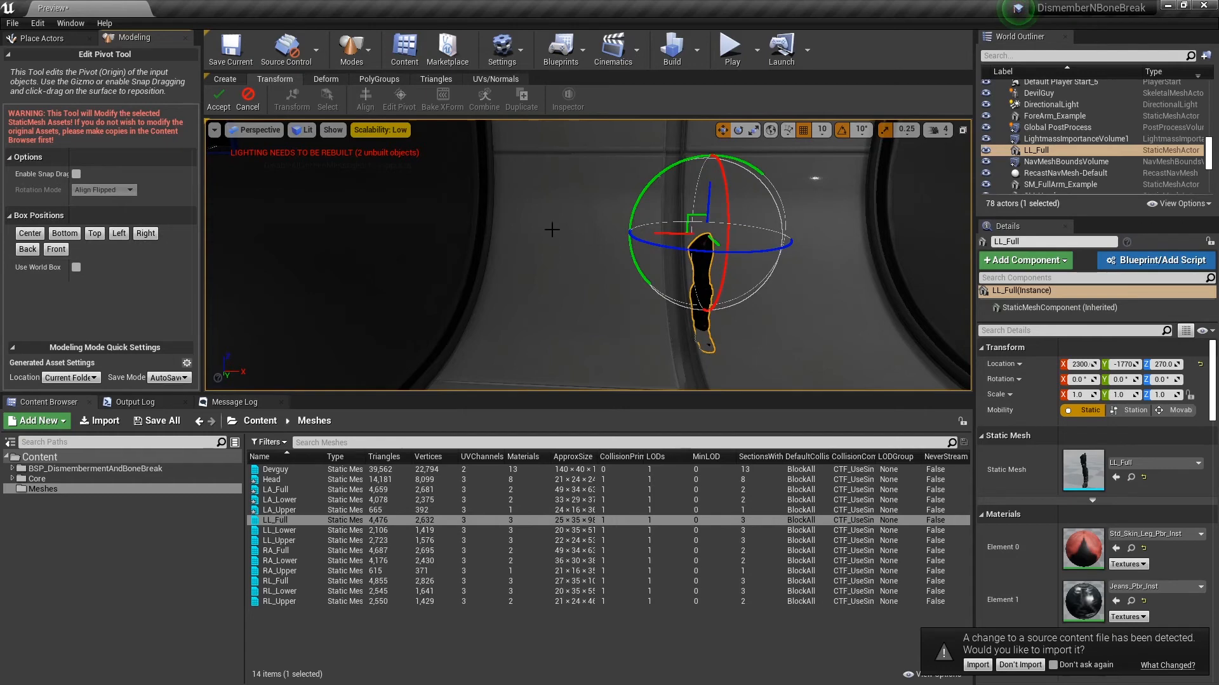
pyautogui.moveTo(558, 202)
pyautogui.mouseDown(button='right')
pyautogui.moveTo(771, 202)
pyautogui.moveTo(547, 216)
pyautogui.moveTo(556, 184)
pyautogui.moveTo(547, 214)
pyautogui.mouseUp(button='right')
pyautogui.press('a')
pyautogui.press('d')
pyautogui.press('w')
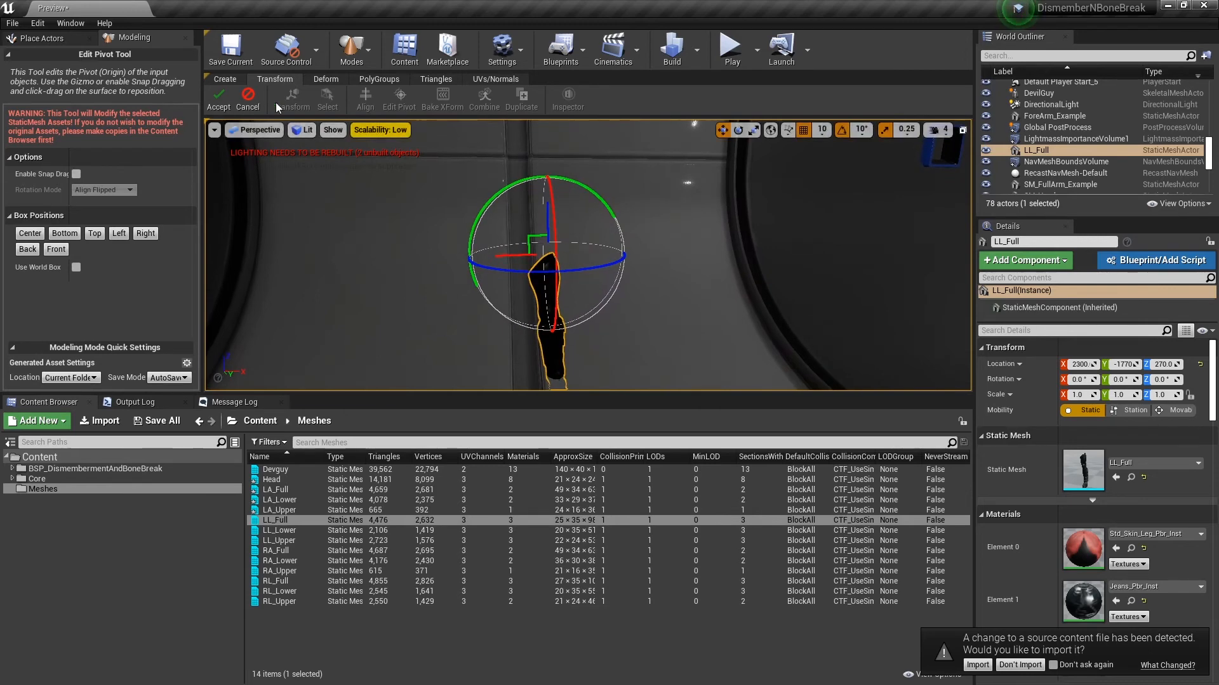
pyautogui.click(218, 98)
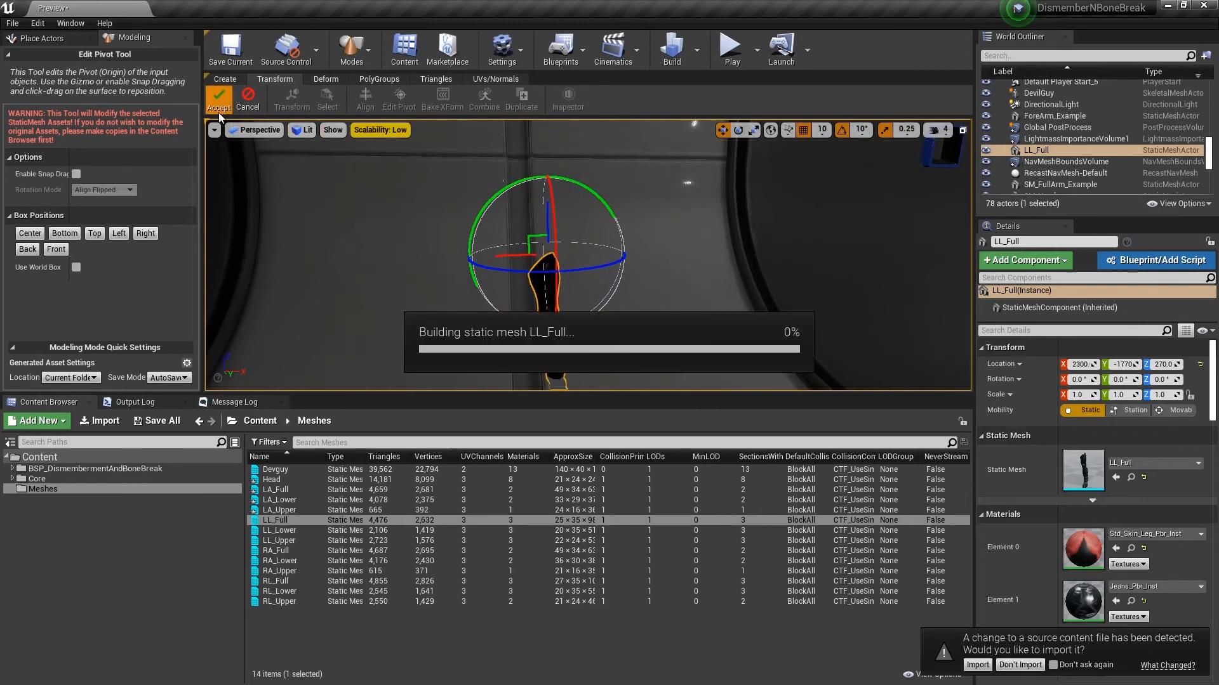
pyautogui.click(558, 298)
pyautogui.press('Delete')
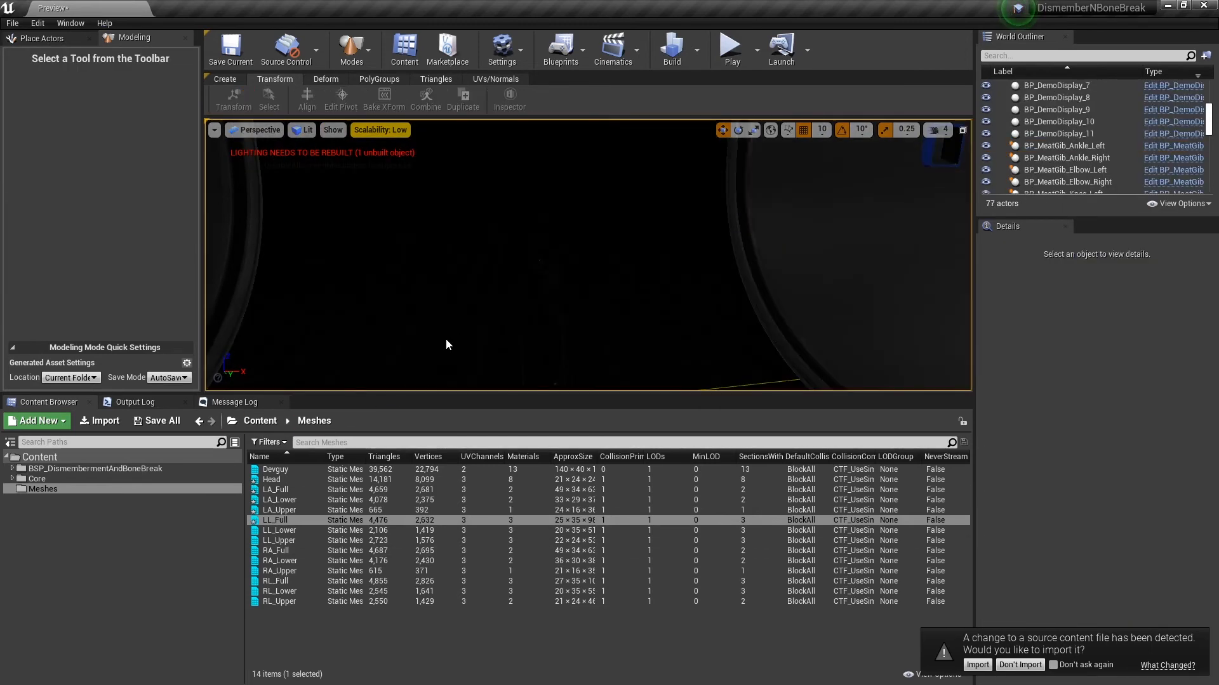
pyautogui.hotkey('ctrl', 'z')
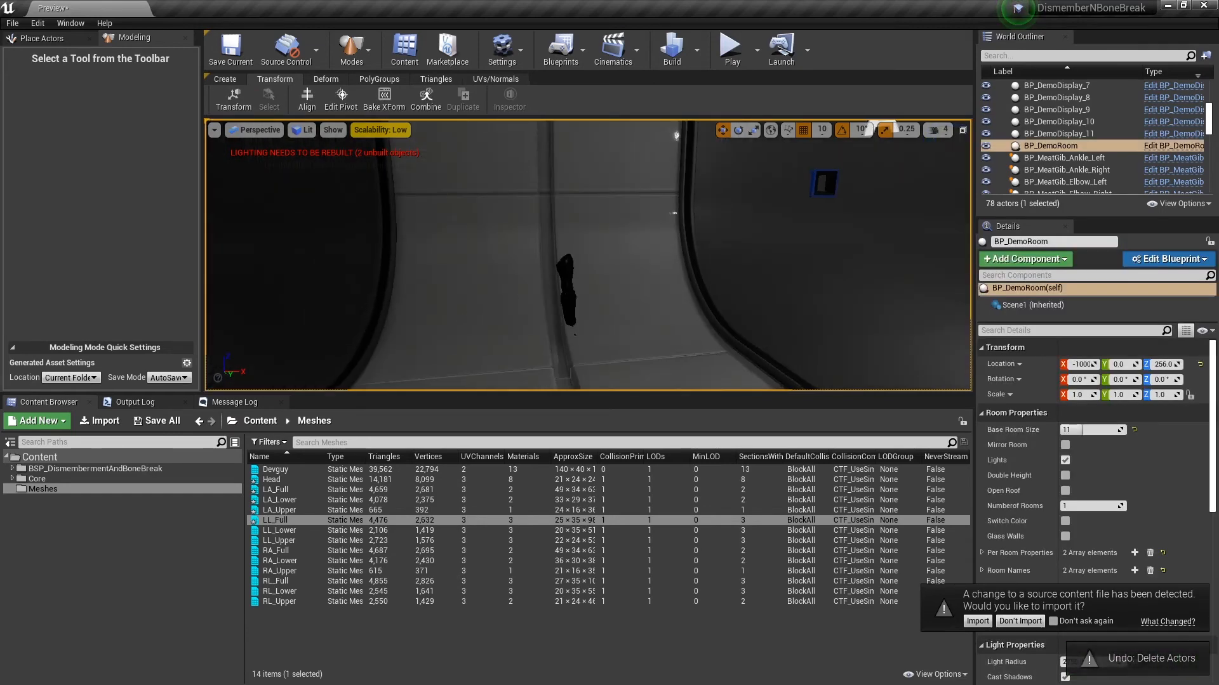
# Step: Delete the LL_Full actor from the level and place LL_Lower at about X 2360, Y -1710, Z 270
pyautogui.click(567, 296)
pyautogui.press('Delete')
pyautogui.click(283, 538)
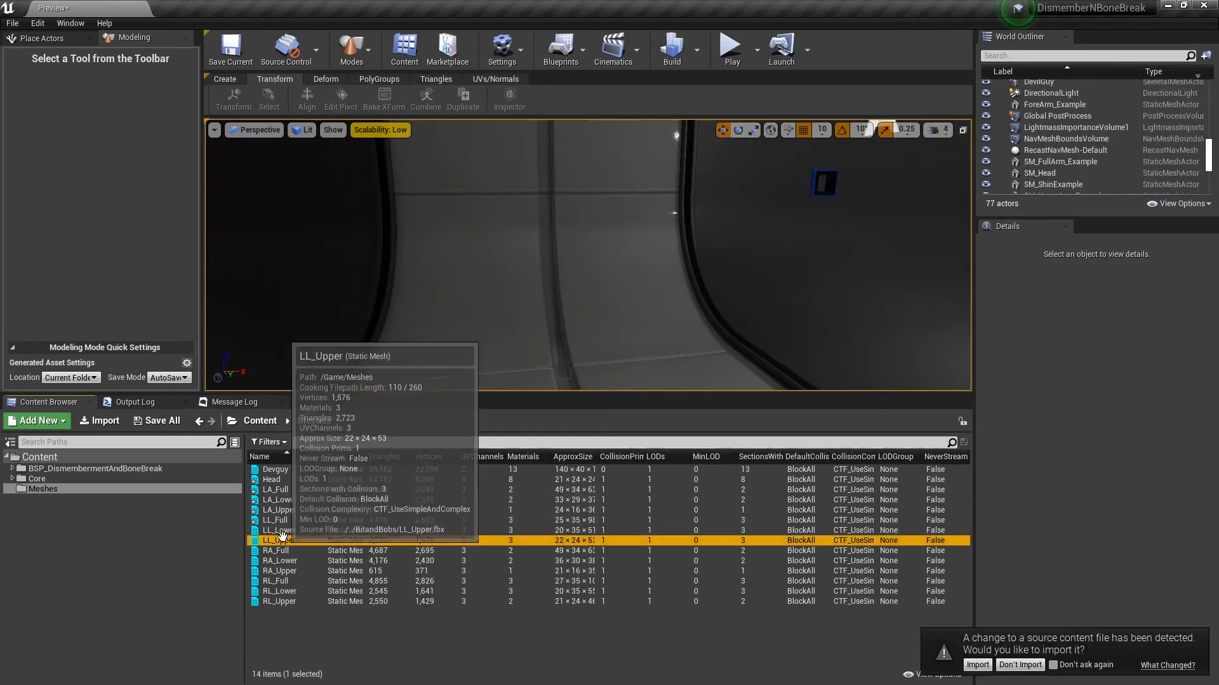
pyautogui.moveTo(279, 530); pyautogui.dragTo(656, 318)
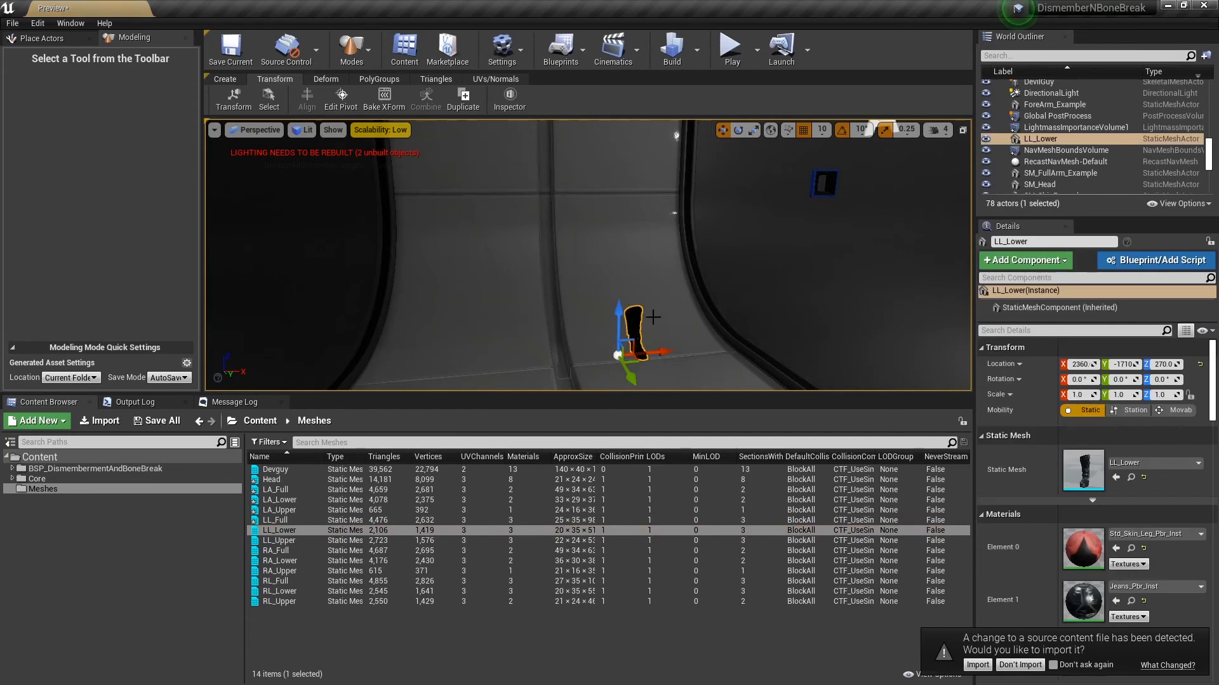
# Step: Set LL_Lower's pivot to the box top, center it over the severed knee at about X 2377, Y -1715, Z 320, and accept
pyautogui.click(341, 98)
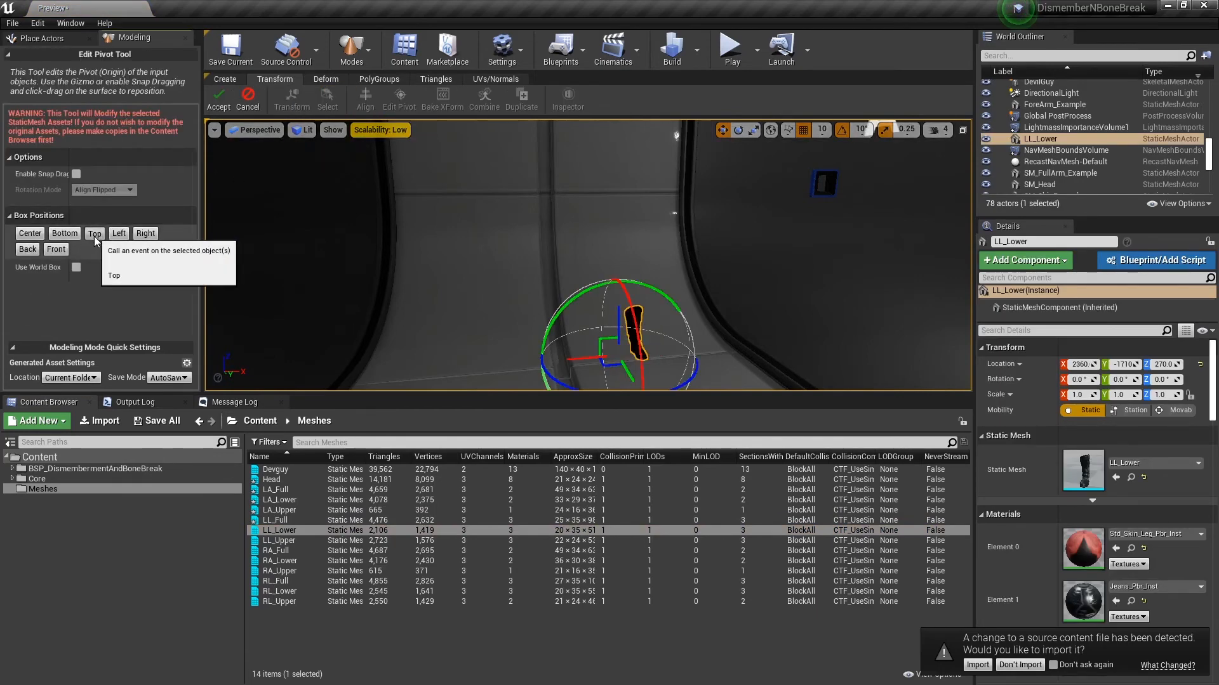
pyautogui.click(94, 234)
pyautogui.click(59, 235)
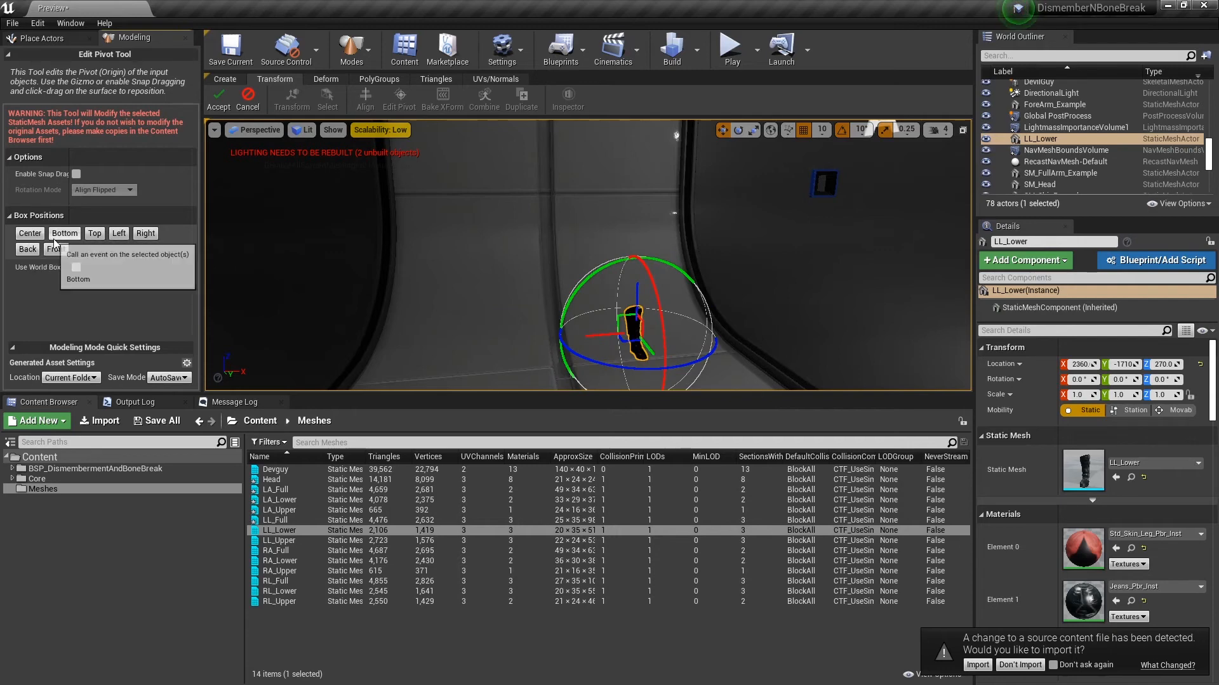
pyautogui.click(94, 235)
pyautogui.moveTo(531, 278); pyautogui.dragTo(660, 291, button='right')
pyautogui.press('w')
pyautogui.press('a')
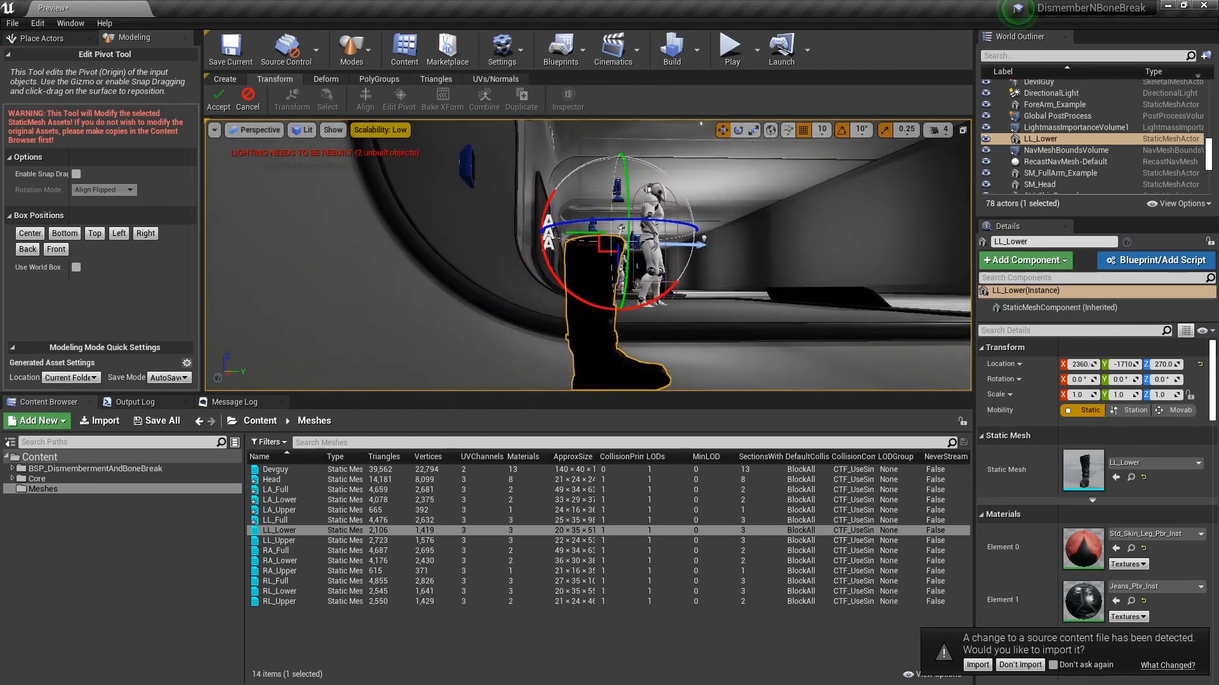
pyautogui.moveTo(596, 234); pyautogui.dragTo(571, 233)
pyautogui.click(218, 98)
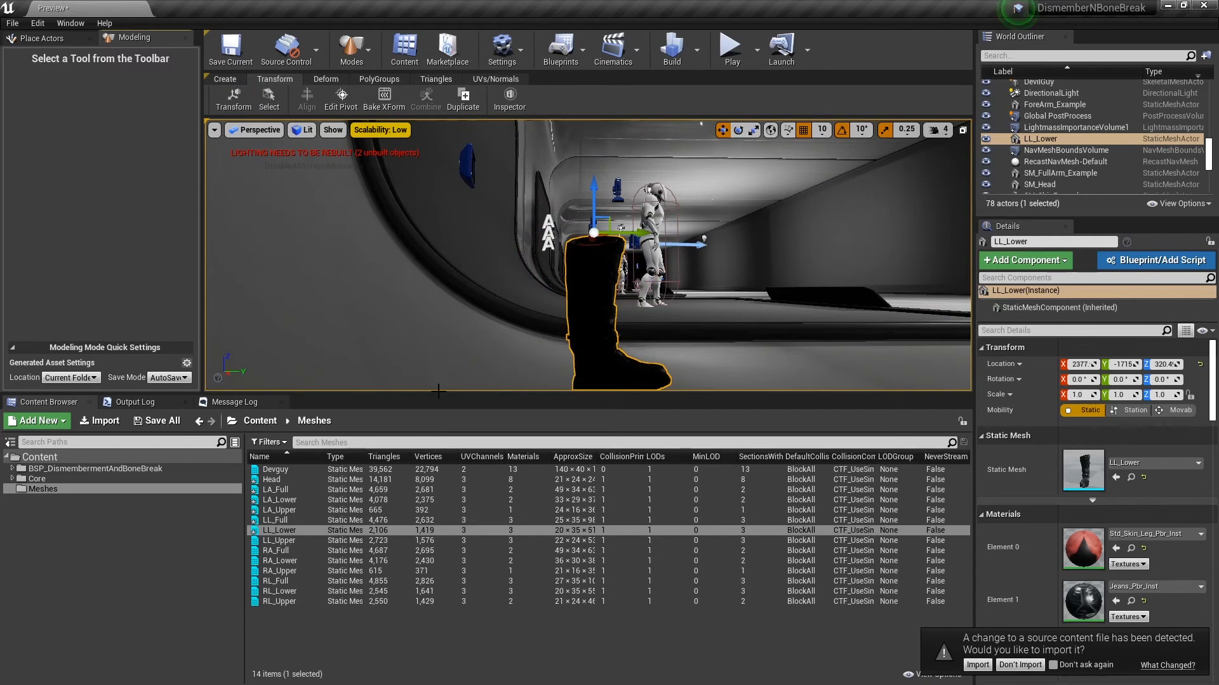
# Step: Delete the LL_Lower actor and place LL_Upper in the level at about X 2360, Y -1610, Z 270
pyautogui.moveTo(278, 552); pyautogui.dragTo(660, 313)
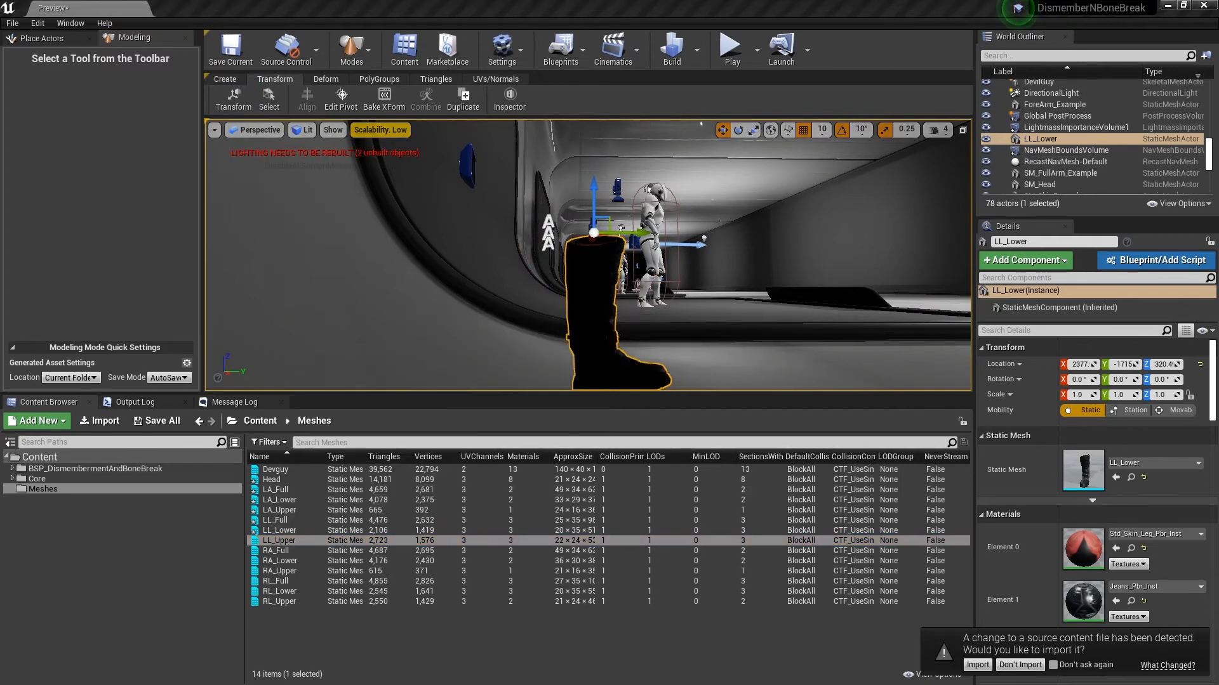
pyautogui.press('f')
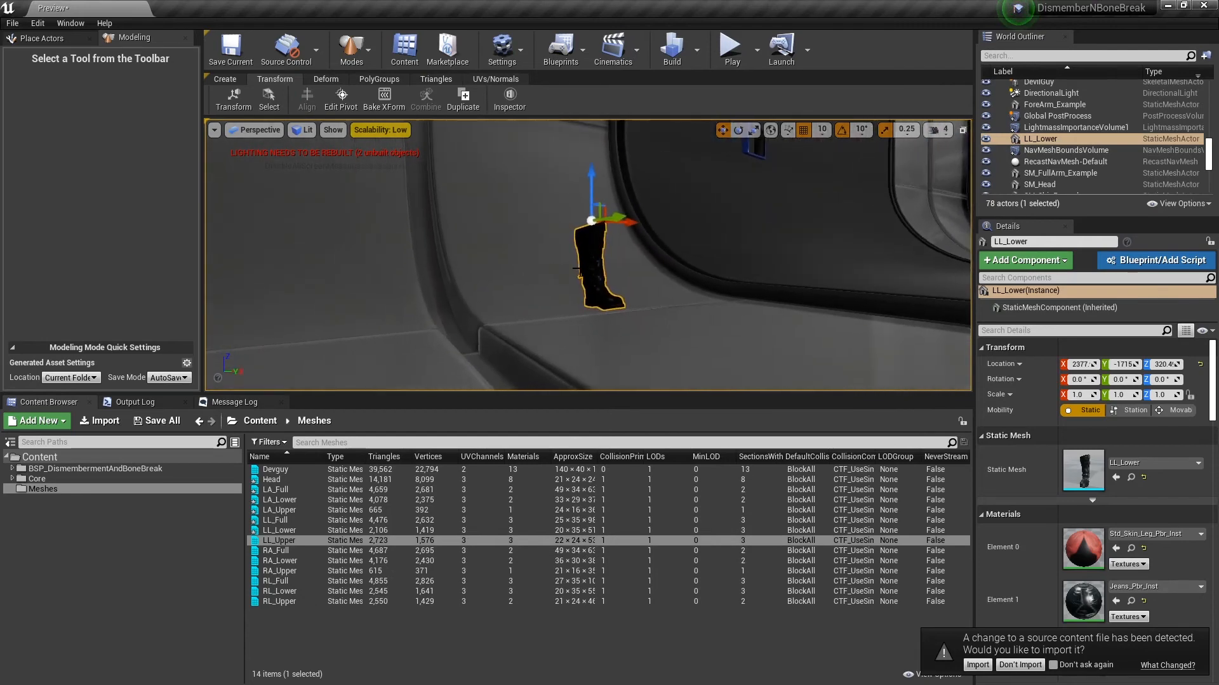
pyautogui.press('Delete')
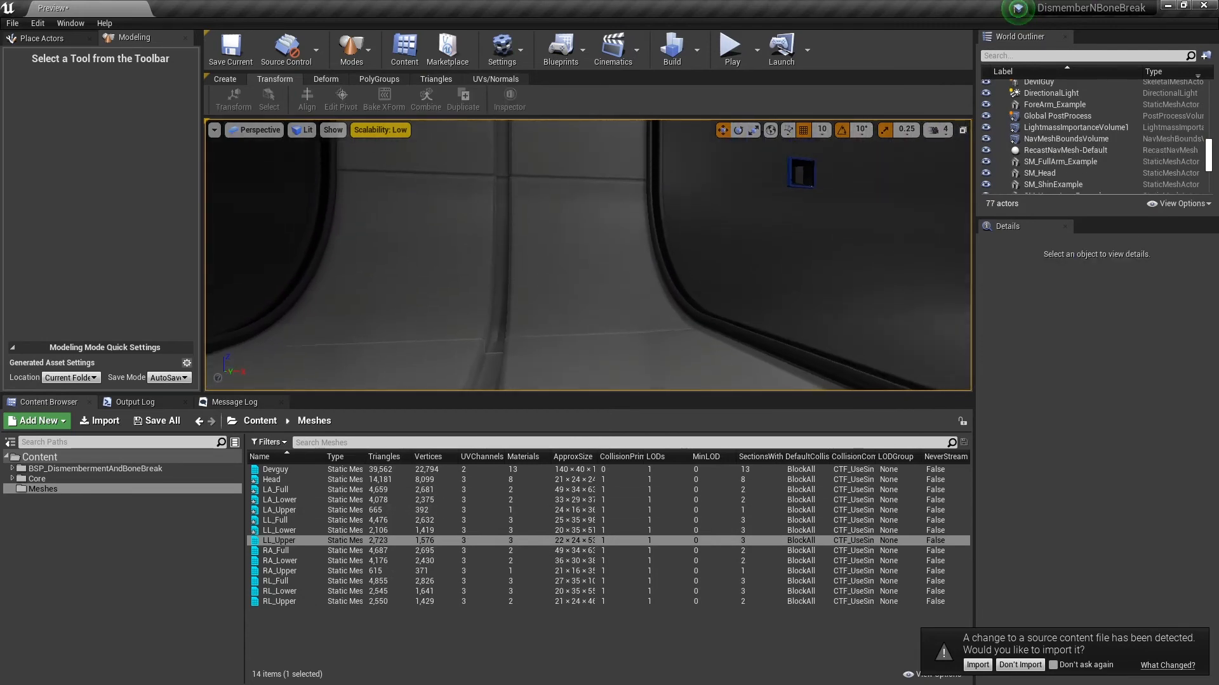
pyautogui.click(268, 543)
pyautogui.moveTo(268, 542); pyautogui.dragTo(584, 361)
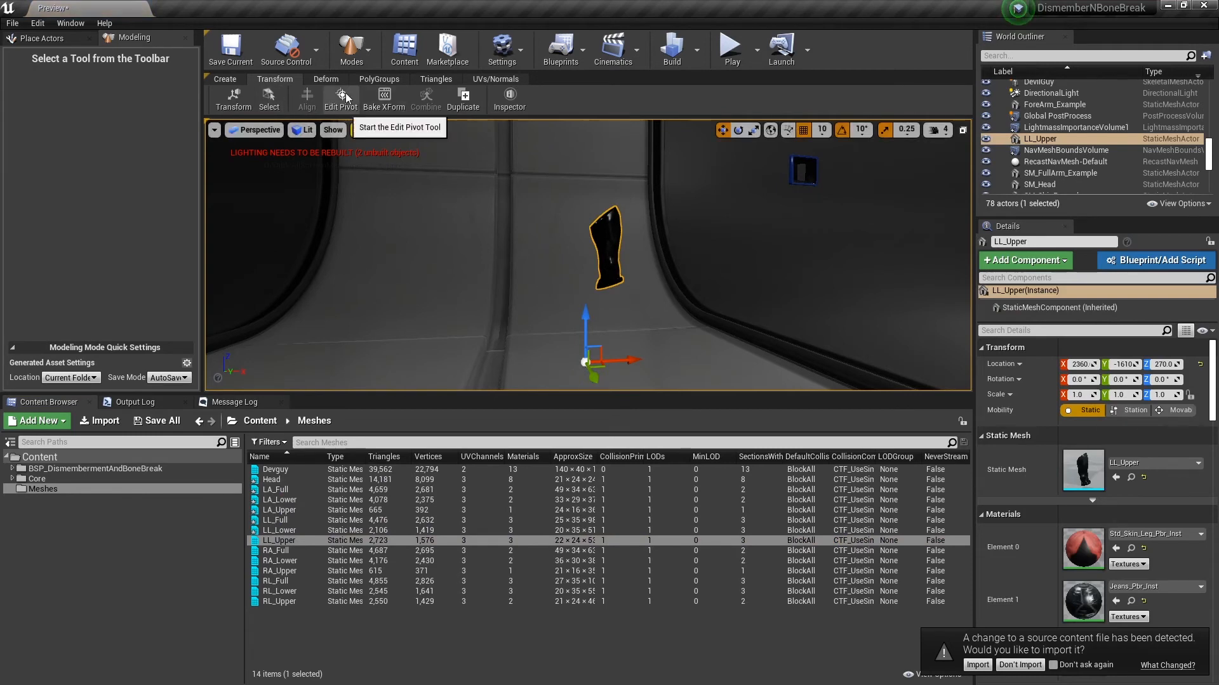
# Step: Set LL_Upper's pivot to the box center, move it to the severed hip end at about X 2370, Y -1611, Z 361, and accept
pyautogui.click(341, 100)
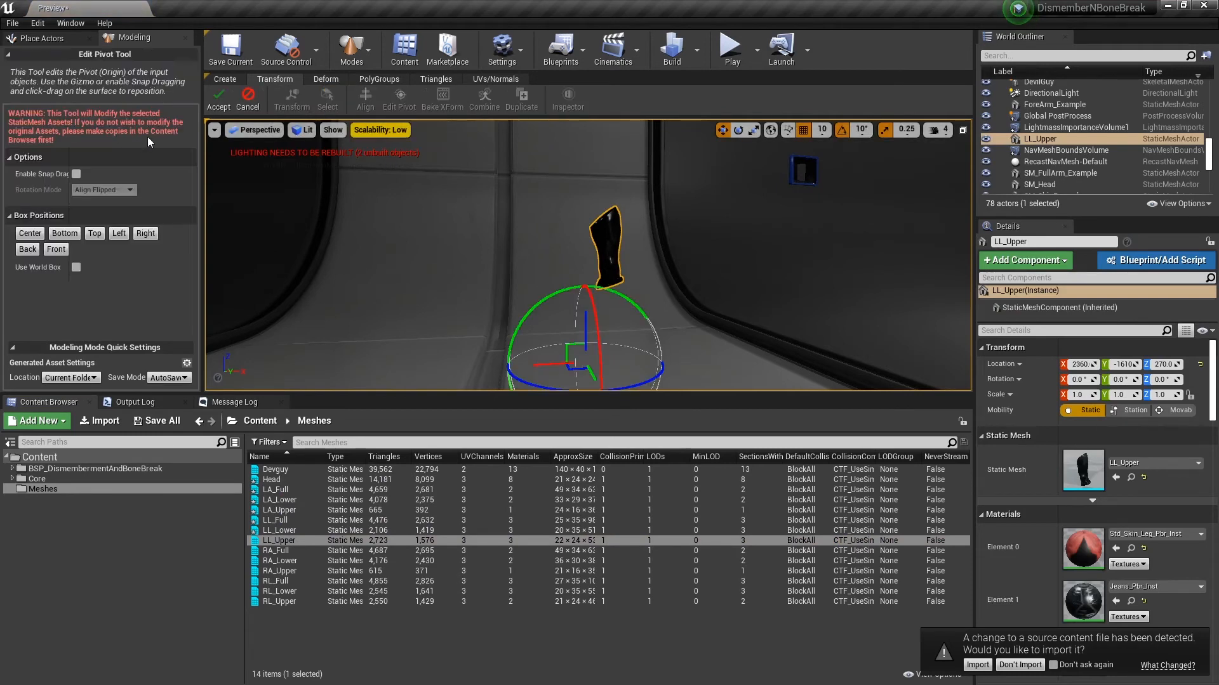
pyautogui.click(32, 233)
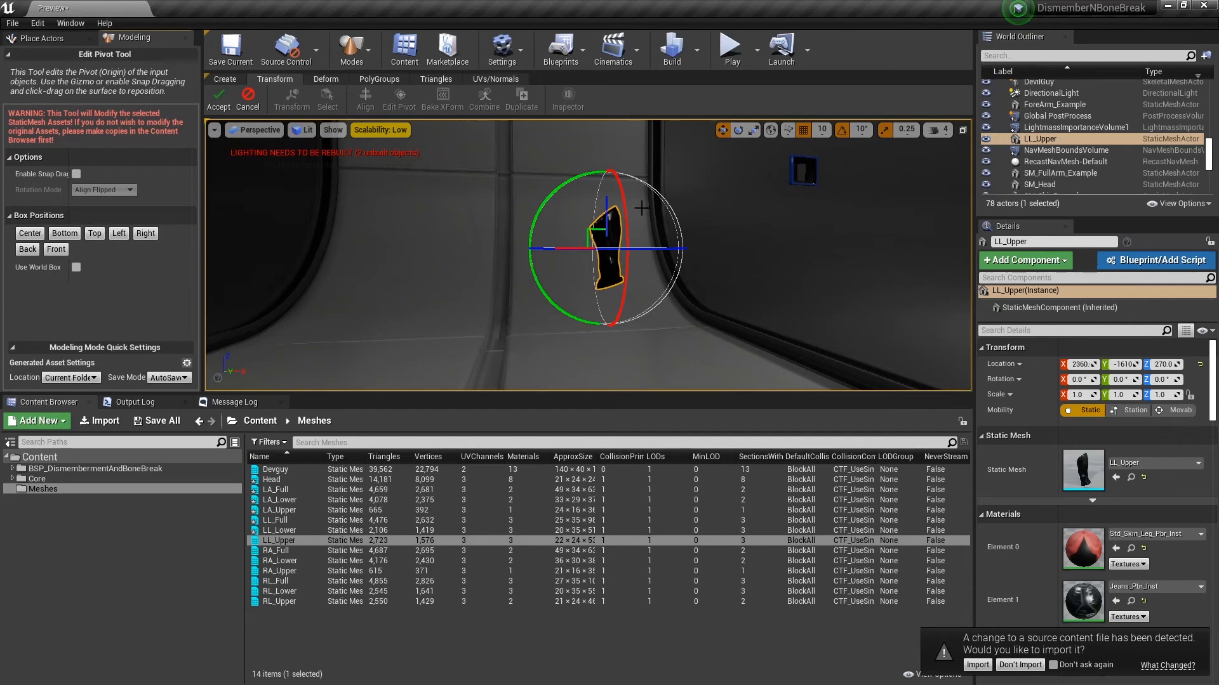
pyautogui.moveTo(608, 209); pyautogui.dragTo(609, 173)
pyautogui.press('a')
pyautogui.moveTo(608, 172); pyautogui.dragTo(800, 160, button='right')
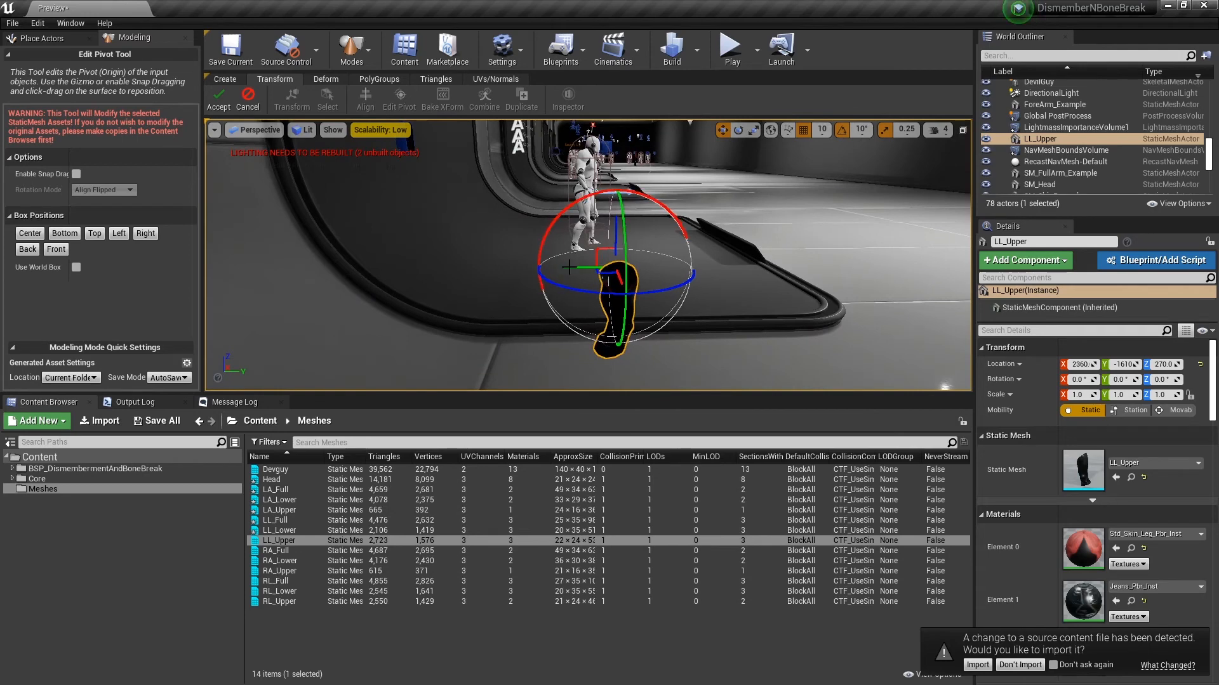
pyautogui.moveTo(569, 267); pyautogui.dragTo(613, 280, button='right')
pyautogui.moveTo(630, 243); pyautogui.dragTo(628, 257)
pyautogui.moveTo(743, 186)
pyautogui.mouseDown(button='right')
pyautogui.moveTo(730, 266)
pyautogui.moveTo(733, 197)
pyautogui.moveTo(746, 203)
pyautogui.mouseUp(button='right')
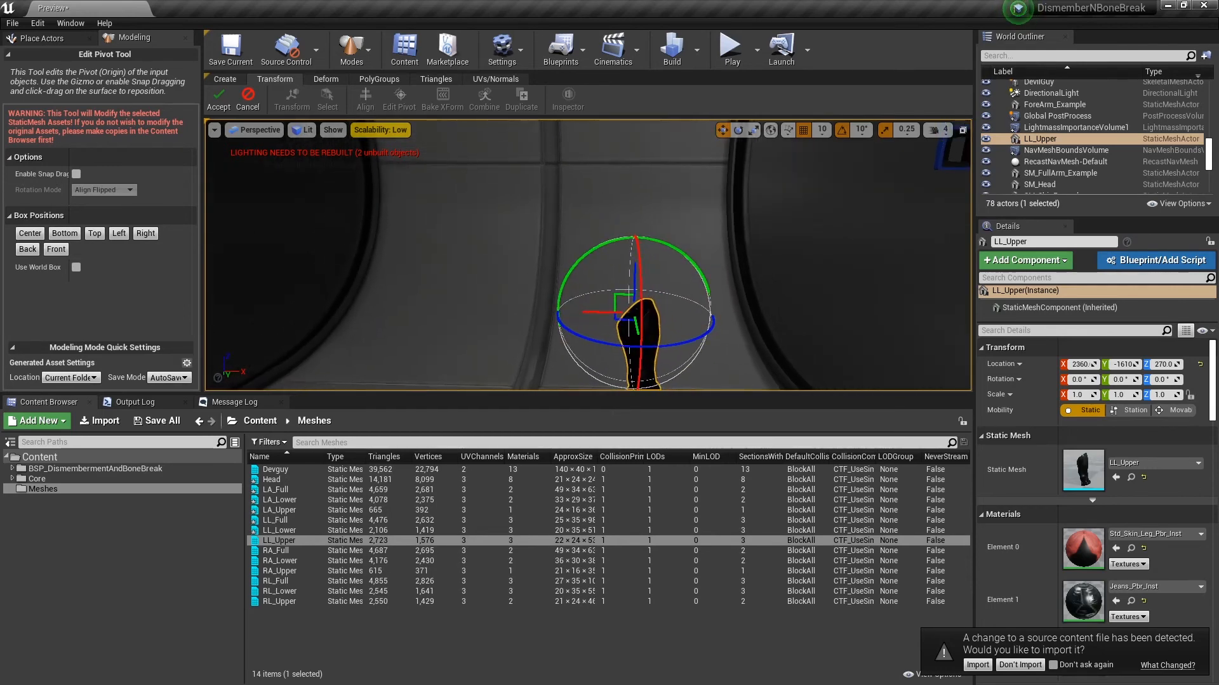
pyautogui.moveTo(670, 309); pyautogui.dragTo(638, 343, button='right')
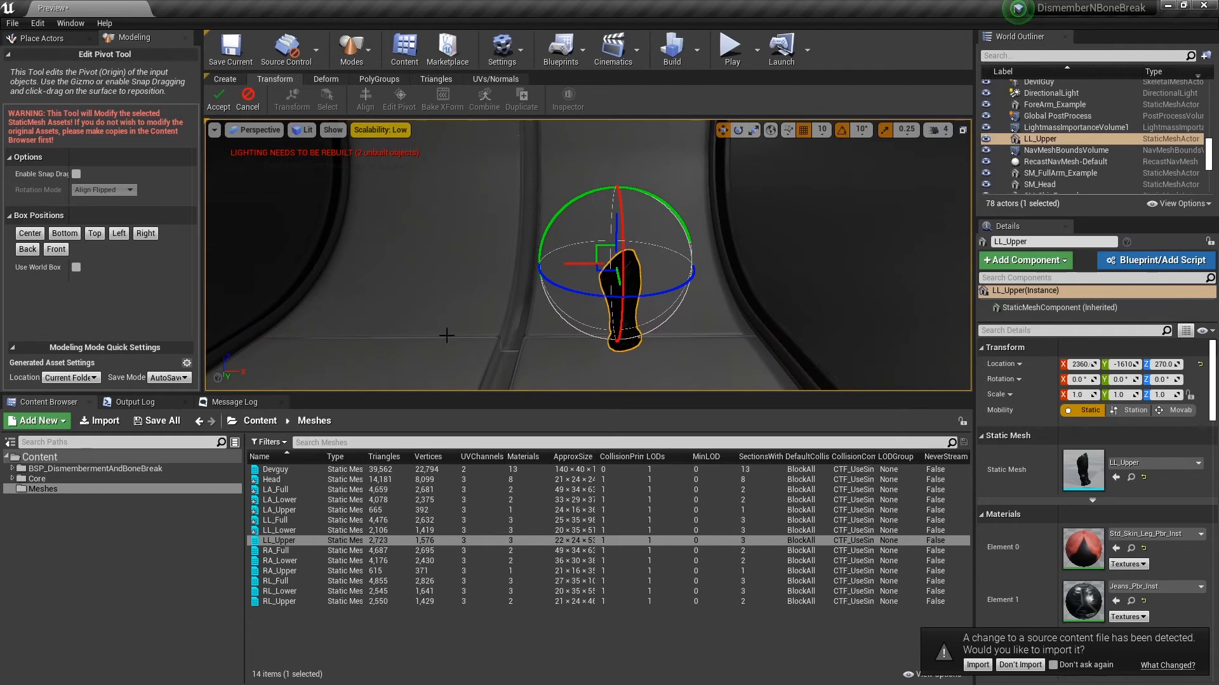
pyautogui.click(218, 101)
# Step: Delete the LL_Upper actor and place RA_Full in the level at about X 2370, Y -1670, Z 270
pyautogui.click(282, 551)
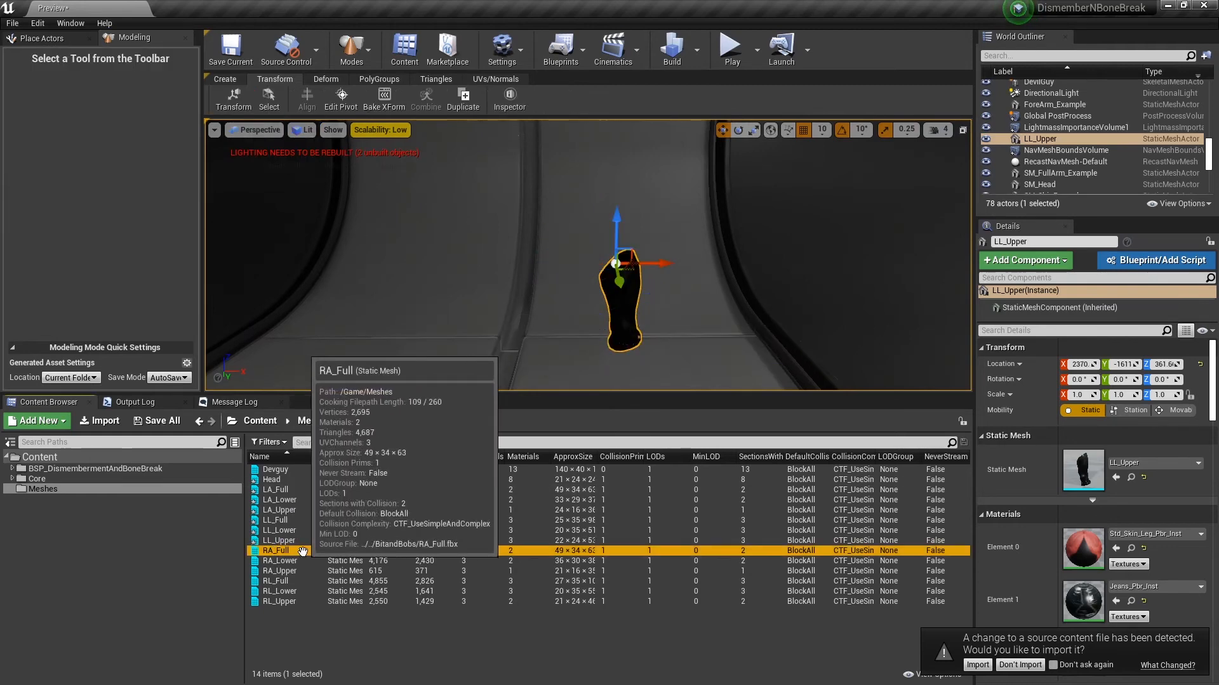
pyautogui.press('Delete')
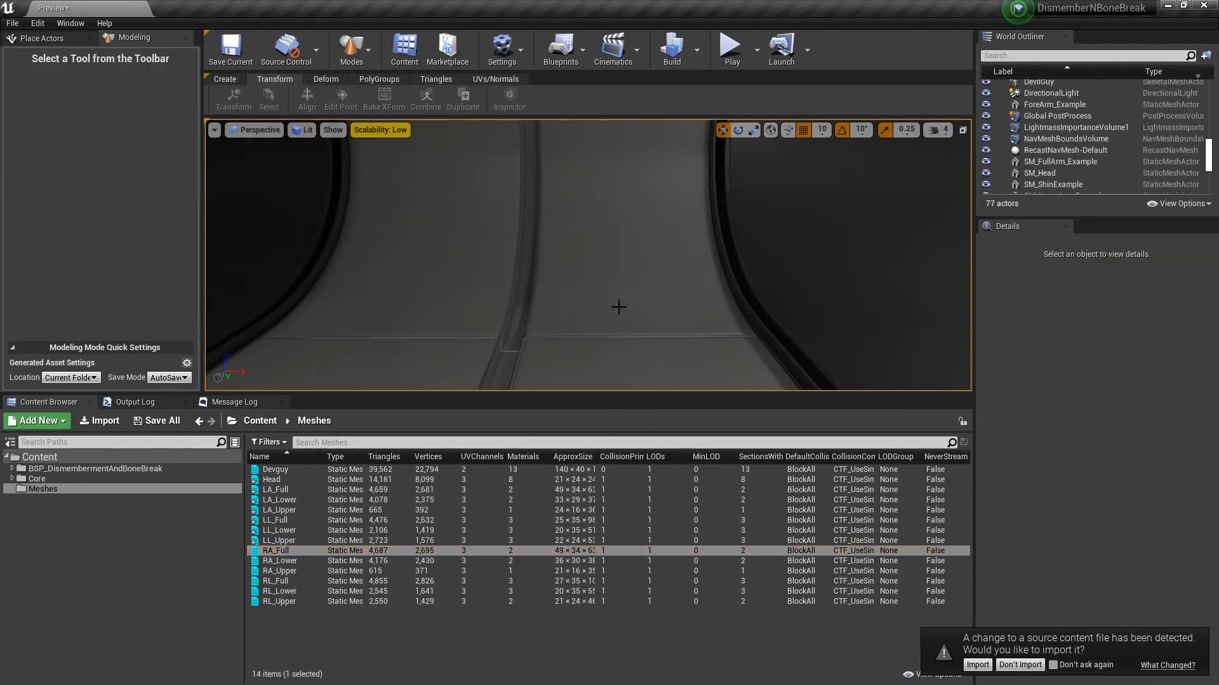
pyautogui.moveTo(273, 549); pyautogui.dragTo(599, 351)
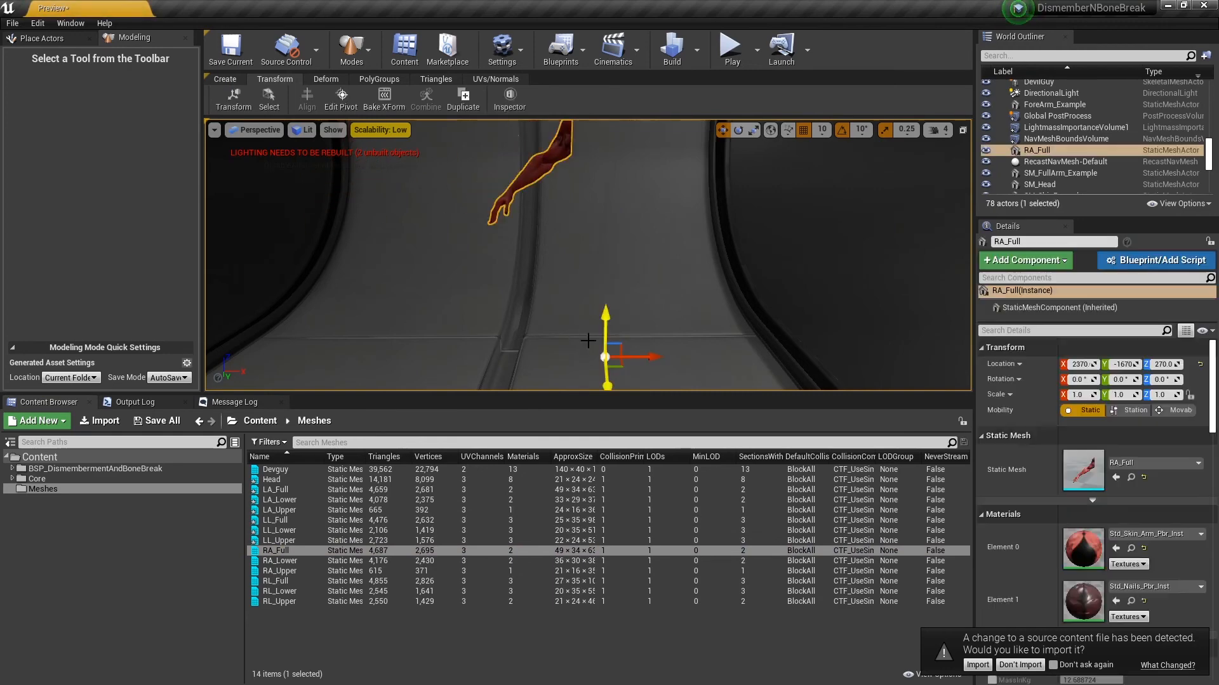
# Step: Set RA_Full's pivot to the box right, raise it to the severed shoulder at about X 2349, Y -1652, Z 417, and accept
pyautogui.click(341, 99)
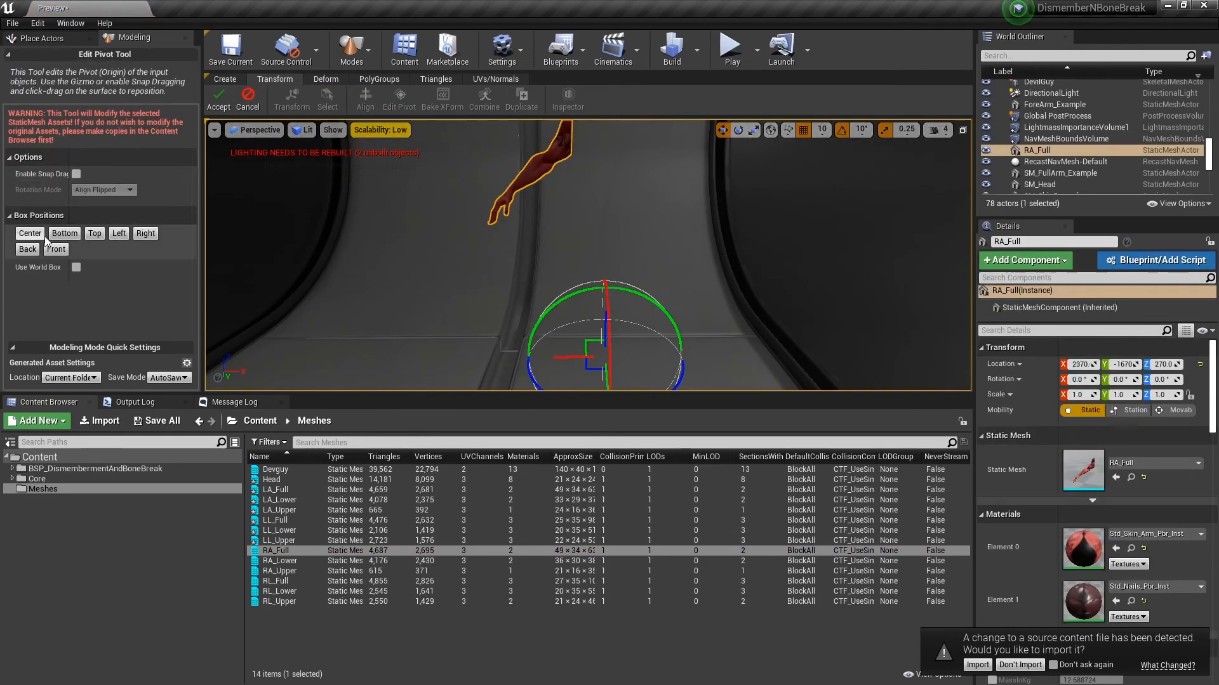
pyautogui.click(118, 234)
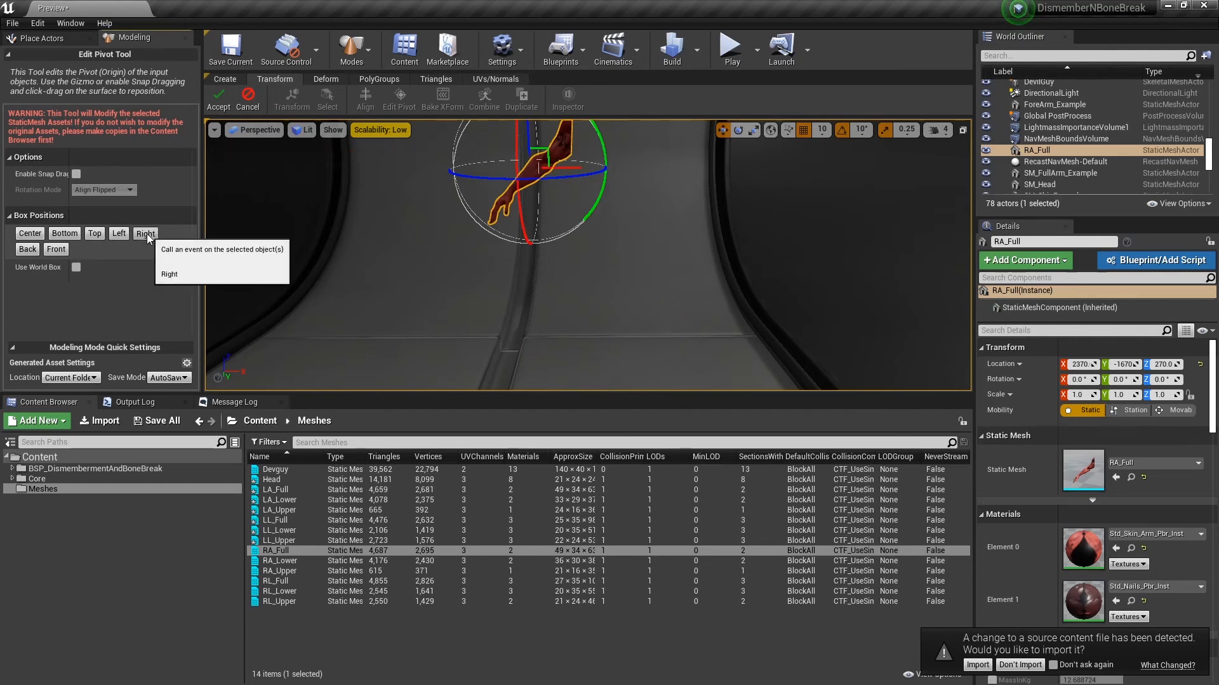
pyautogui.click(147, 234)
pyautogui.moveTo(574, 170); pyautogui.dragTo(577, 101)
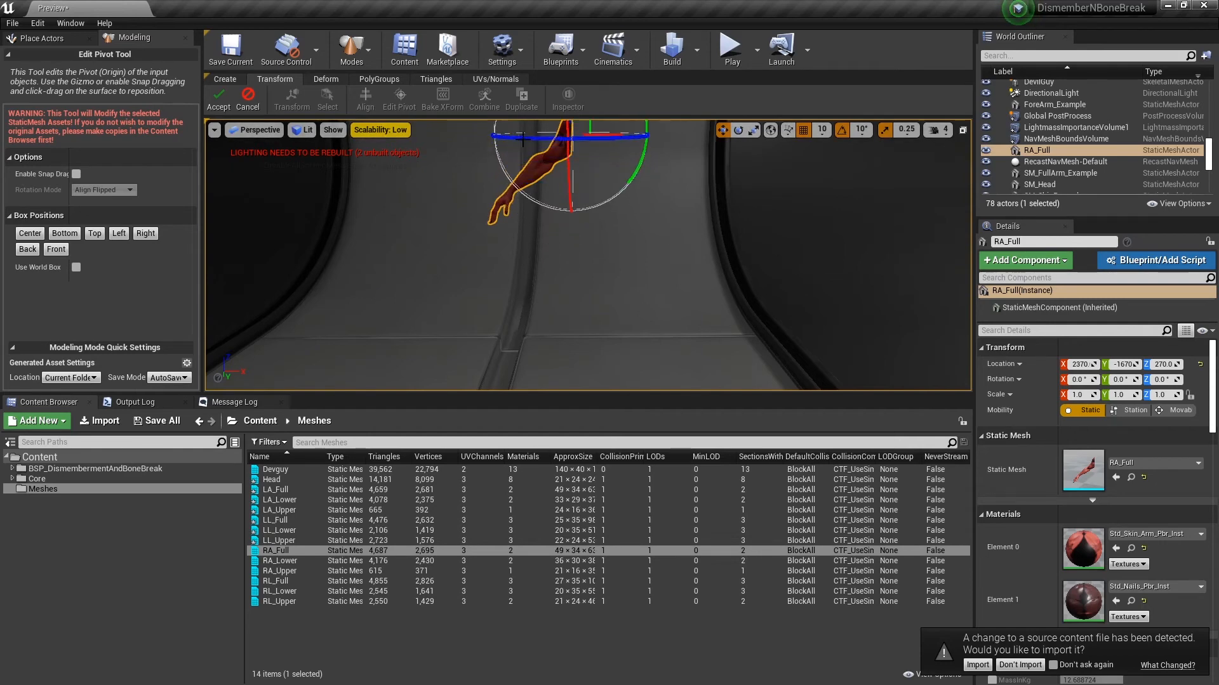
pyautogui.click(220, 98)
# Step: Delete the RA_Full actor and place RA_Lower in the level at about X 2290, Y -1780, Z 270
pyautogui.click(280, 560)
pyautogui.moveTo(285, 556); pyautogui.dragTo(601, 231)
pyautogui.moveTo(601, 231); pyautogui.dragTo(564, 222, button='right')
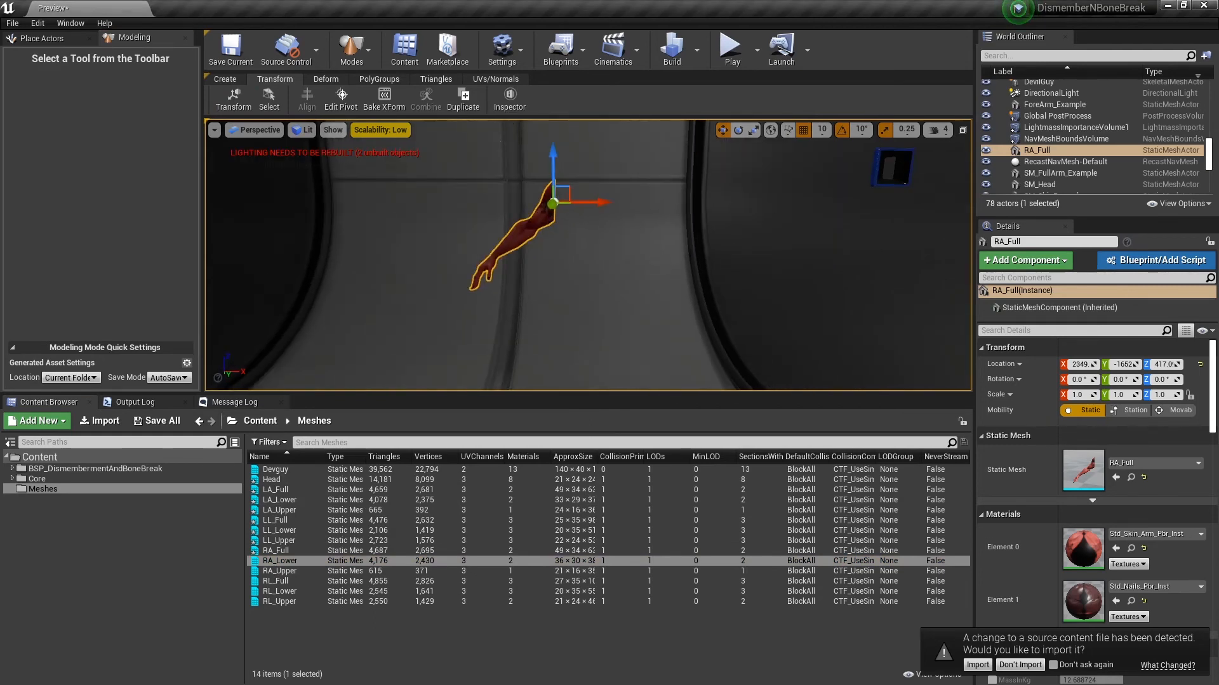
pyautogui.press('Delete')
pyautogui.moveTo(274, 561); pyautogui.dragTo(502, 354)
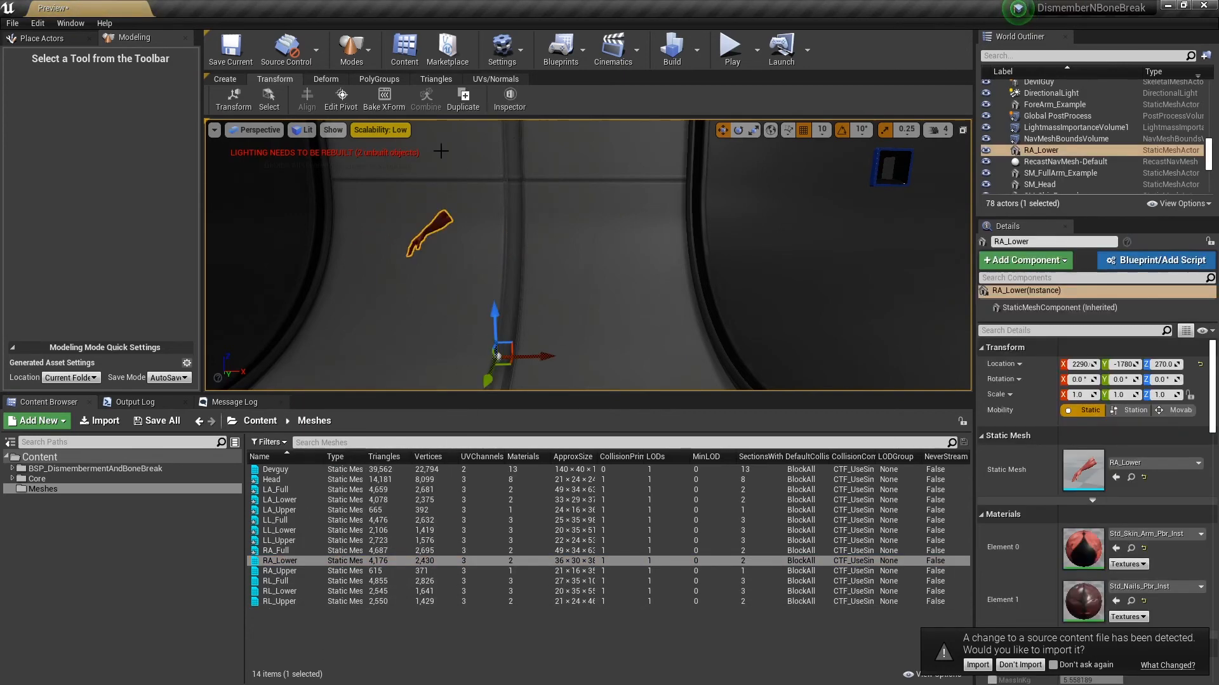
# Step: Set RA_Lower's pivot to the box center, raise it to the severed elbow end of the forearm, and accept
pyautogui.click(343, 100)
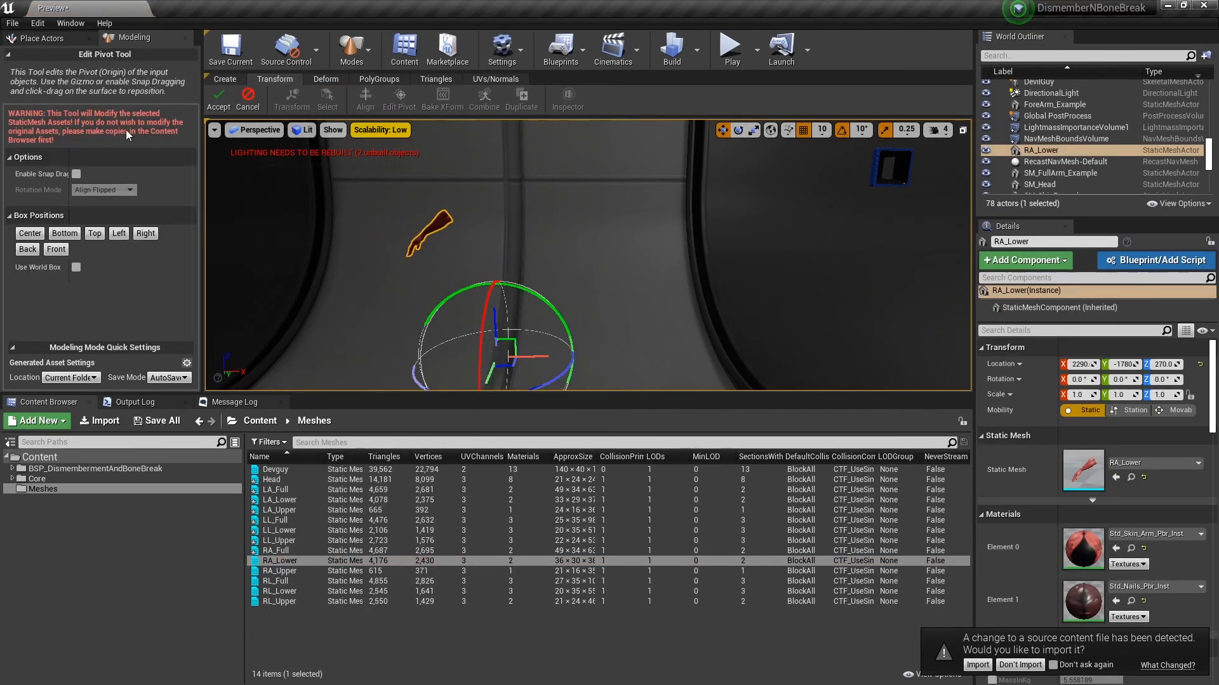
pyautogui.click(30, 233)
pyautogui.moveTo(460, 231); pyautogui.dragTo(480, 230)
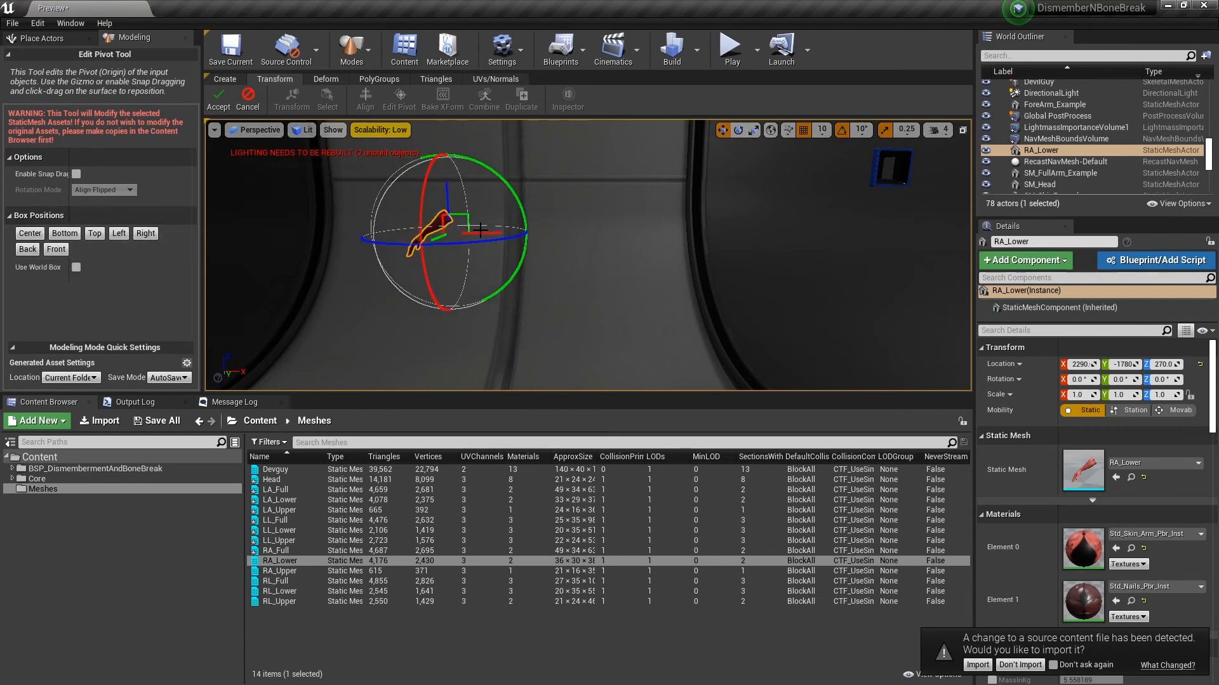
pyautogui.moveTo(448, 189); pyautogui.dragTo(449, 173)
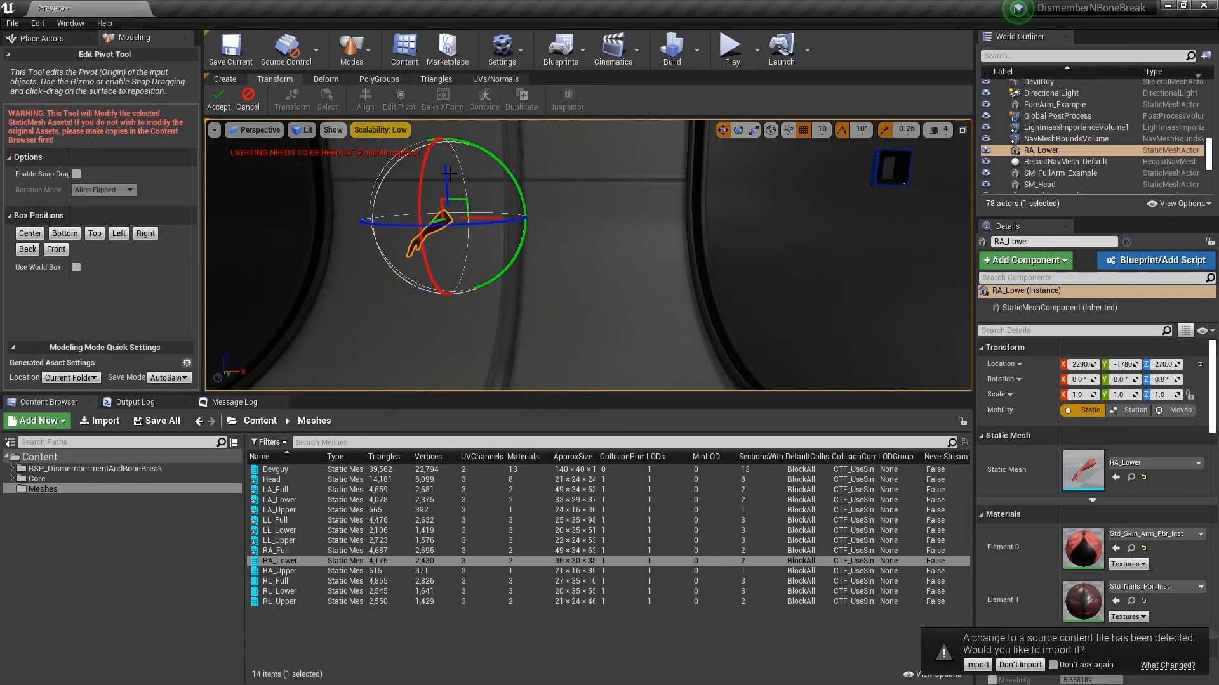
pyautogui.click(218, 98)
# Step: Place RA_Upper in the level, move its pivot to the upper arm at about X 2320, Y -1760, Z 420, and accept
pyautogui.click(279, 571)
pyautogui.moveTo(279, 571); pyautogui.dragTo(549, 354)
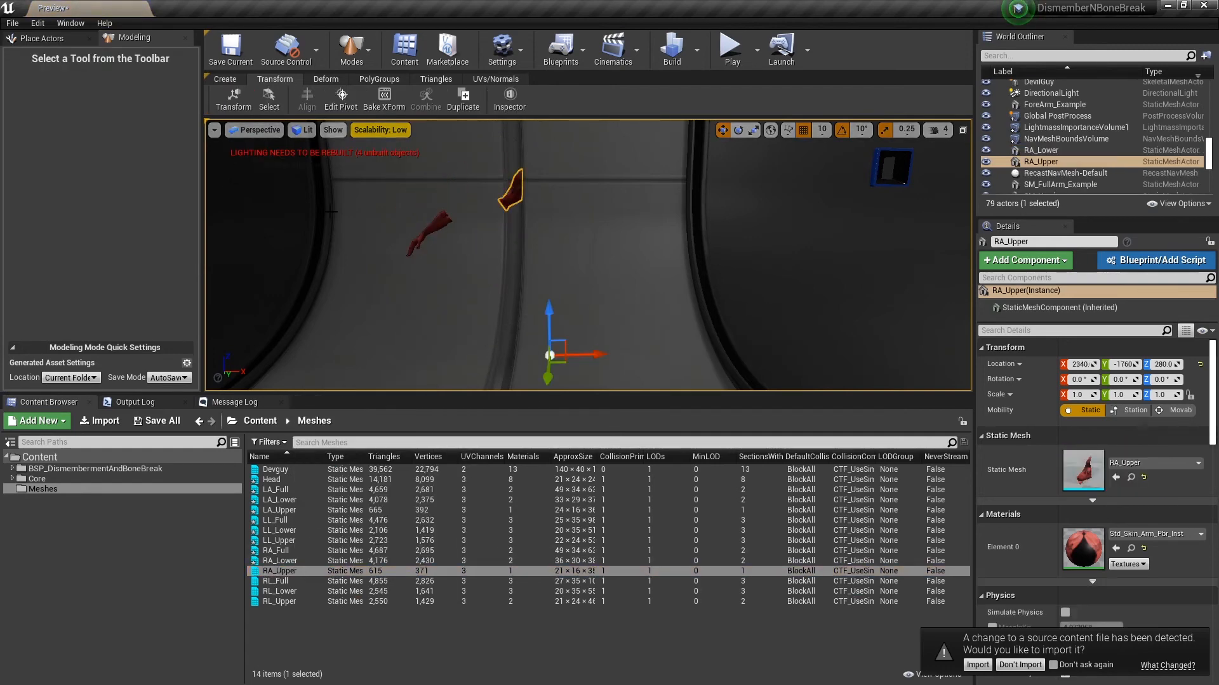
pyautogui.click(342, 99)
pyautogui.moveTo(547, 313); pyautogui.dragTo(547, 157)
pyautogui.moveTo(577, 197); pyautogui.dragTo(523, 163)
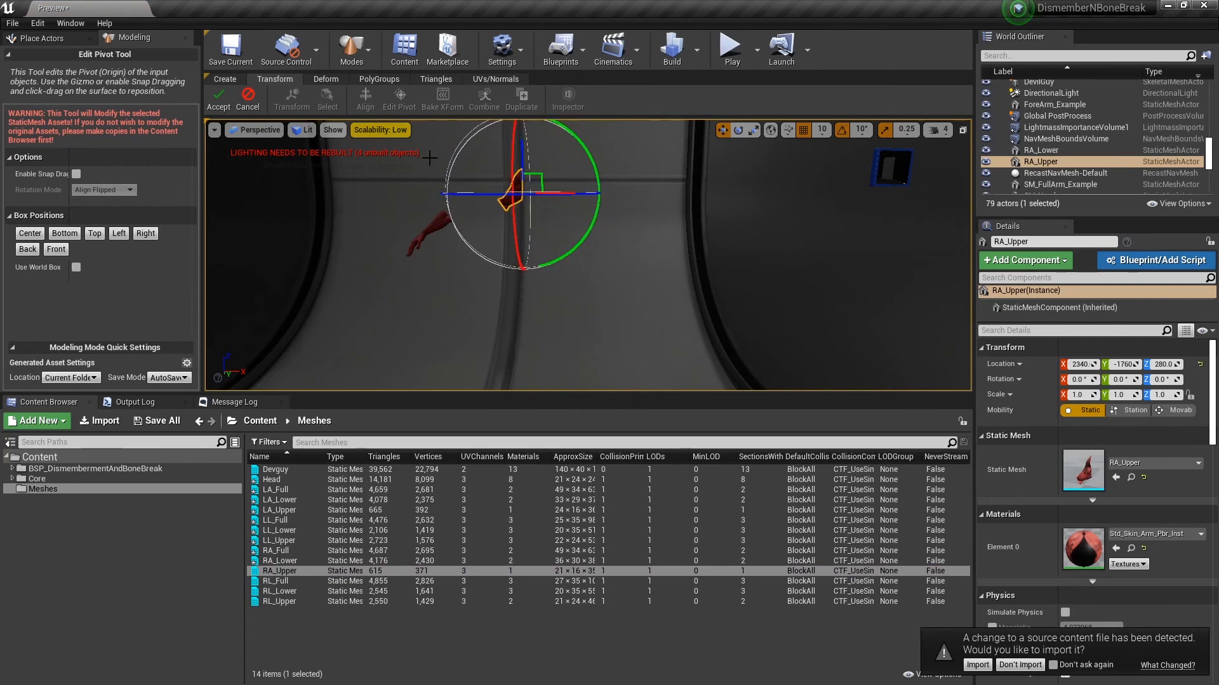
pyautogui.click(218, 98)
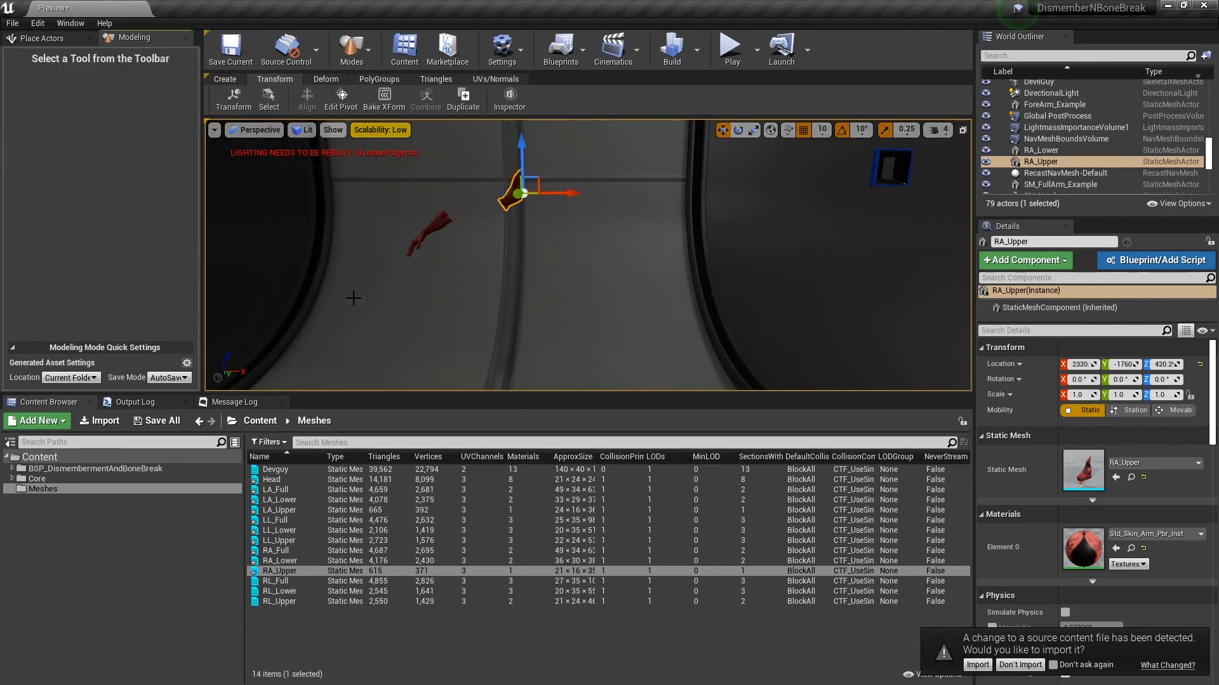
# Step: Place RL_Full at about X 2370, Y -1770, Z 280, move its pivot onto the severed hip end, and accept
pyautogui.click(301, 582)
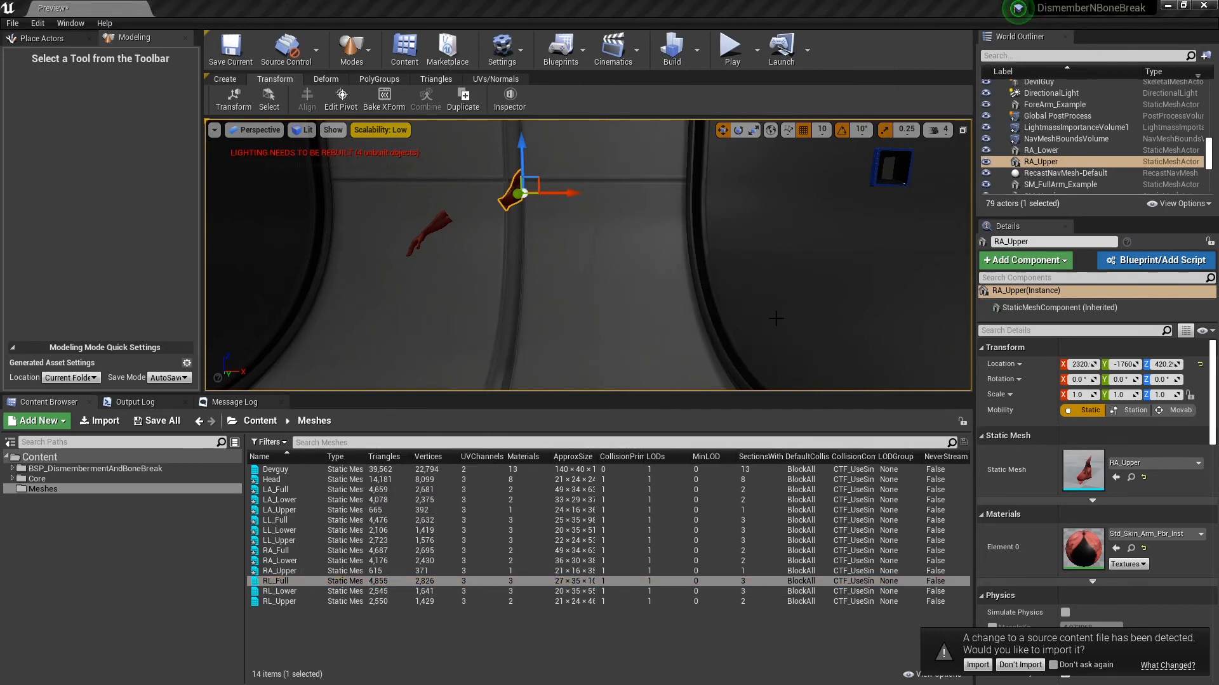
pyautogui.moveTo(285, 582); pyautogui.dragTo(584, 348)
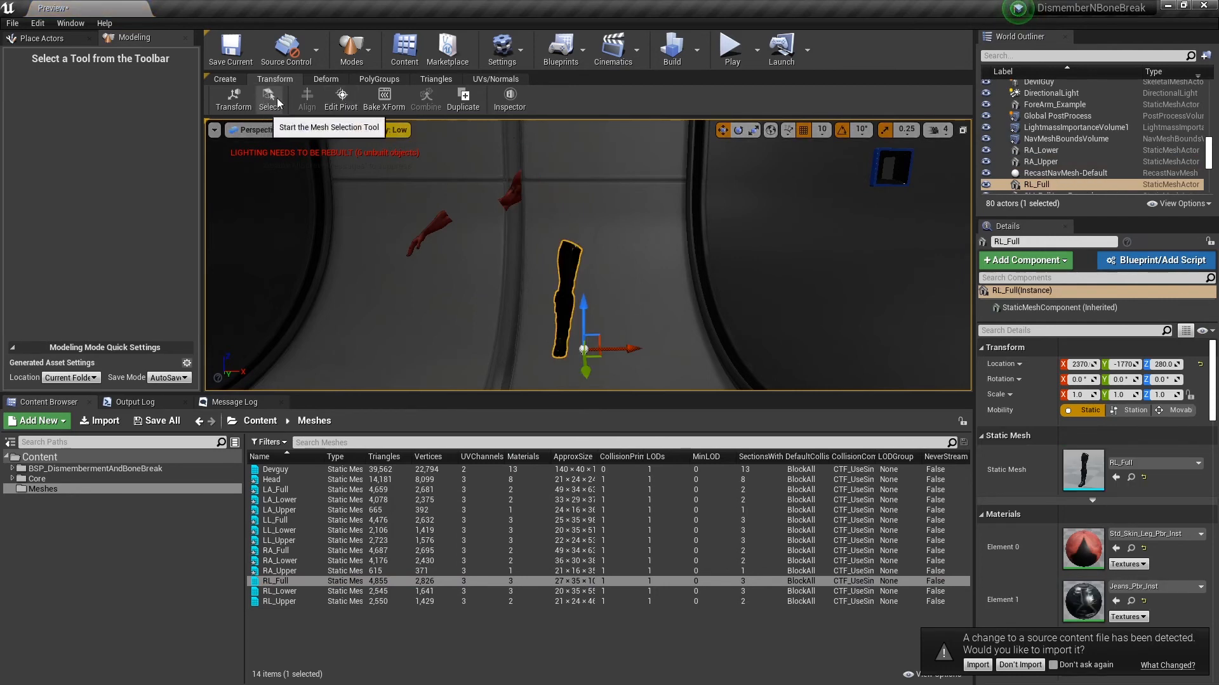
pyautogui.click(342, 99)
pyautogui.moveTo(582, 307); pyautogui.dragTo(581, 195)
pyautogui.moveTo(546, 242); pyautogui.dragTo(532, 242)
pyautogui.moveTo(510, 257)
pyautogui.mouseDown(button='right')
pyautogui.moveTo(355, 253)
pyautogui.moveTo(502, 272)
pyautogui.mouseUp(button='right')
pyautogui.press('d')
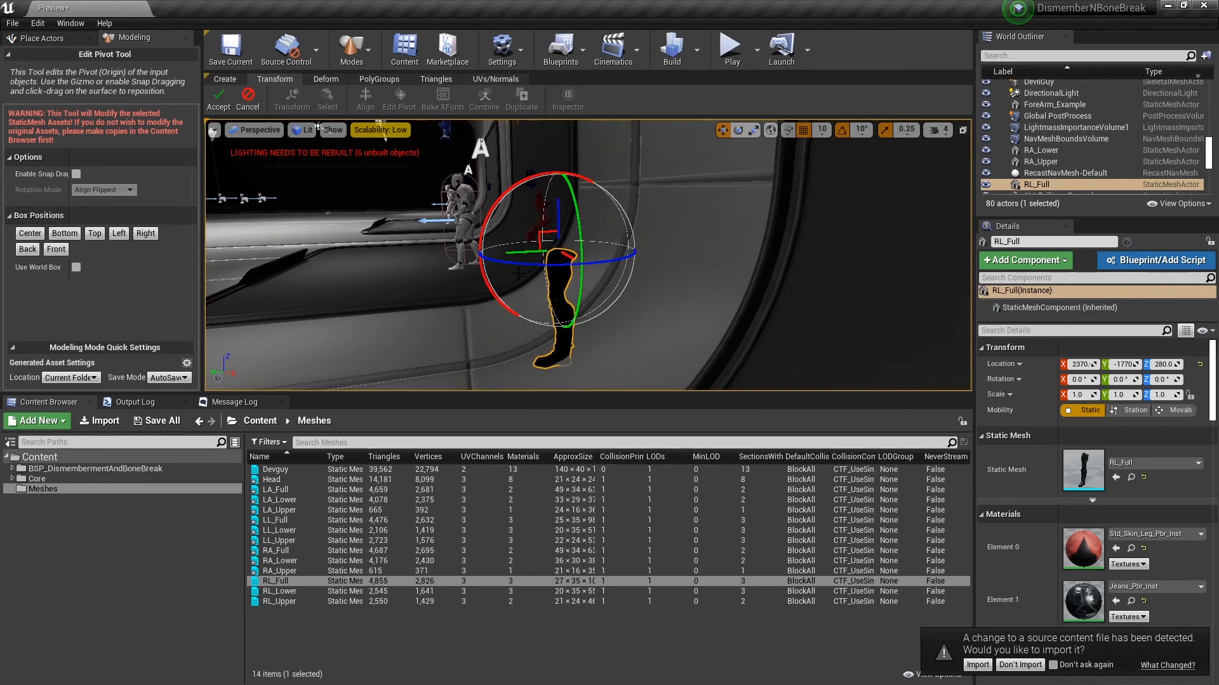
pyautogui.moveTo(518, 254); pyautogui.dragTo(529, 253)
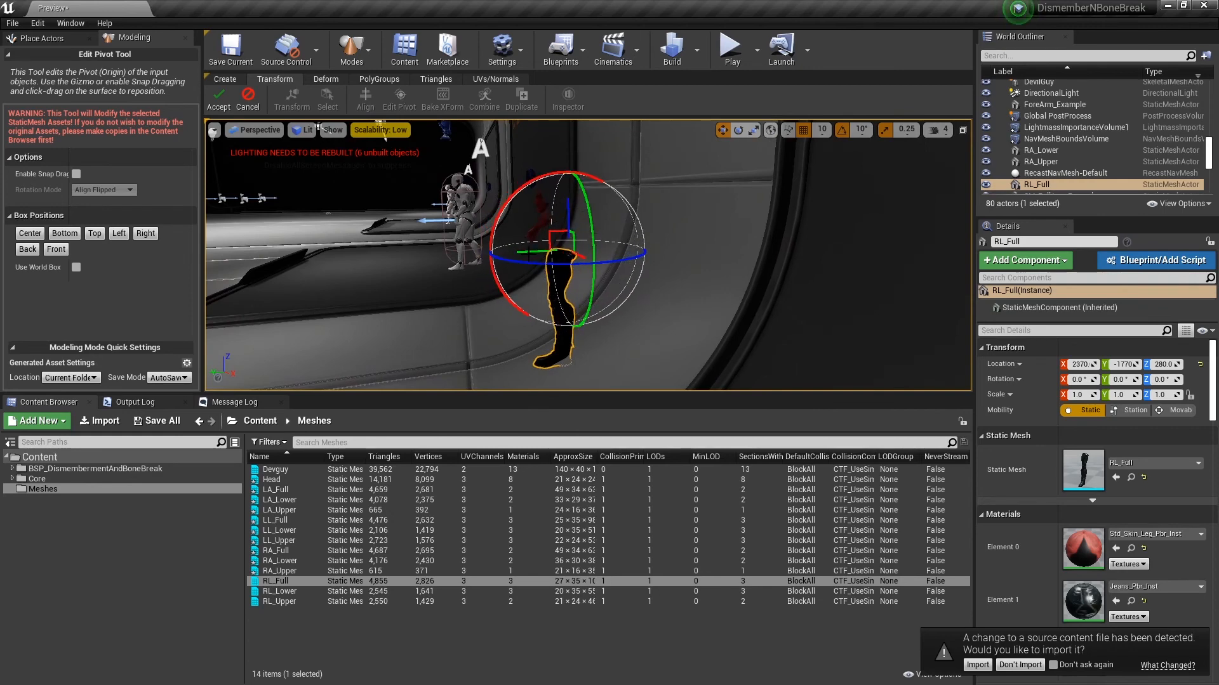
pyautogui.click(219, 102)
# Step: Place RL_Lower at about X 2260, Y -1630, Z 270, move its pivot onto the severed knee end, and accept
pyautogui.moveTo(279, 591); pyautogui.dragTo(388, 337)
pyautogui.press('f')
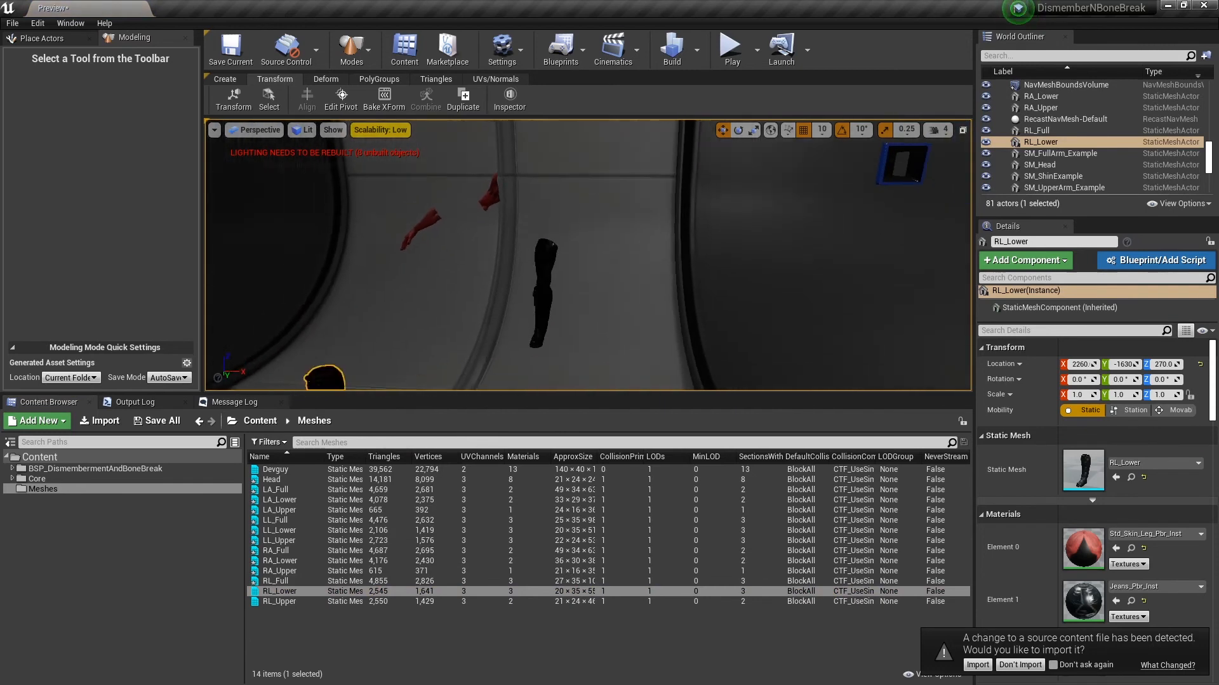
pyautogui.click(342, 100)
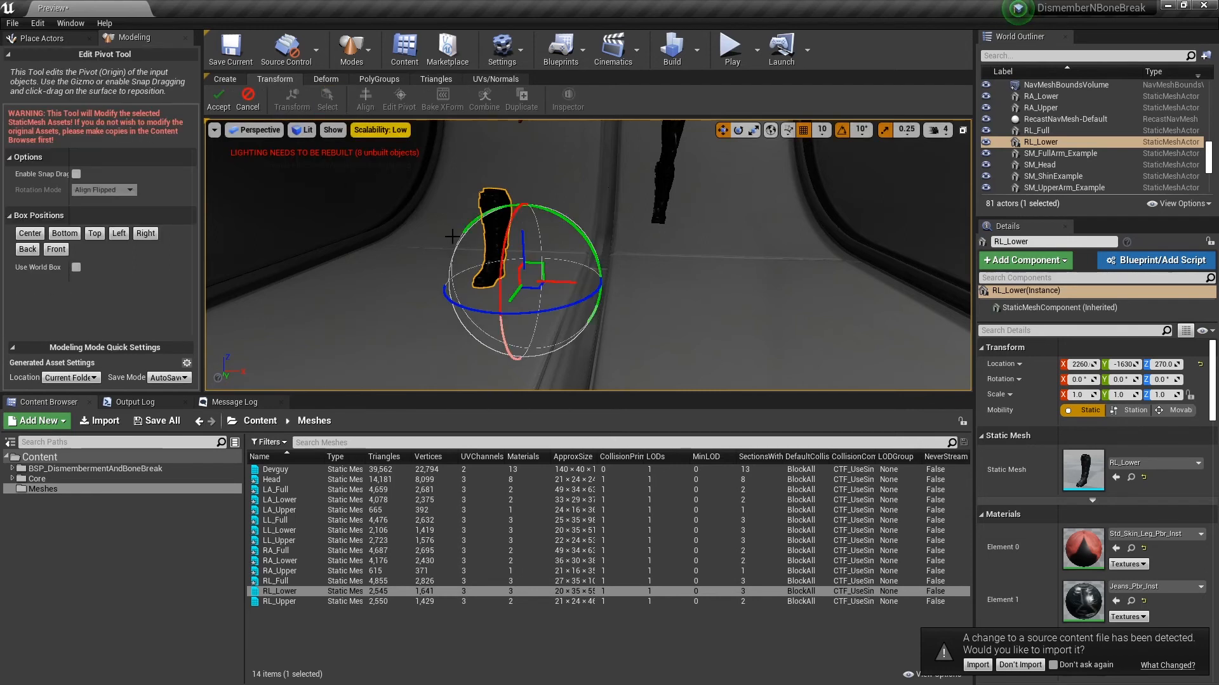
pyautogui.moveTo(554, 285); pyautogui.dragTo(487, 157)
pyautogui.moveTo(488, 160); pyautogui.dragTo(294, 149, button='right')
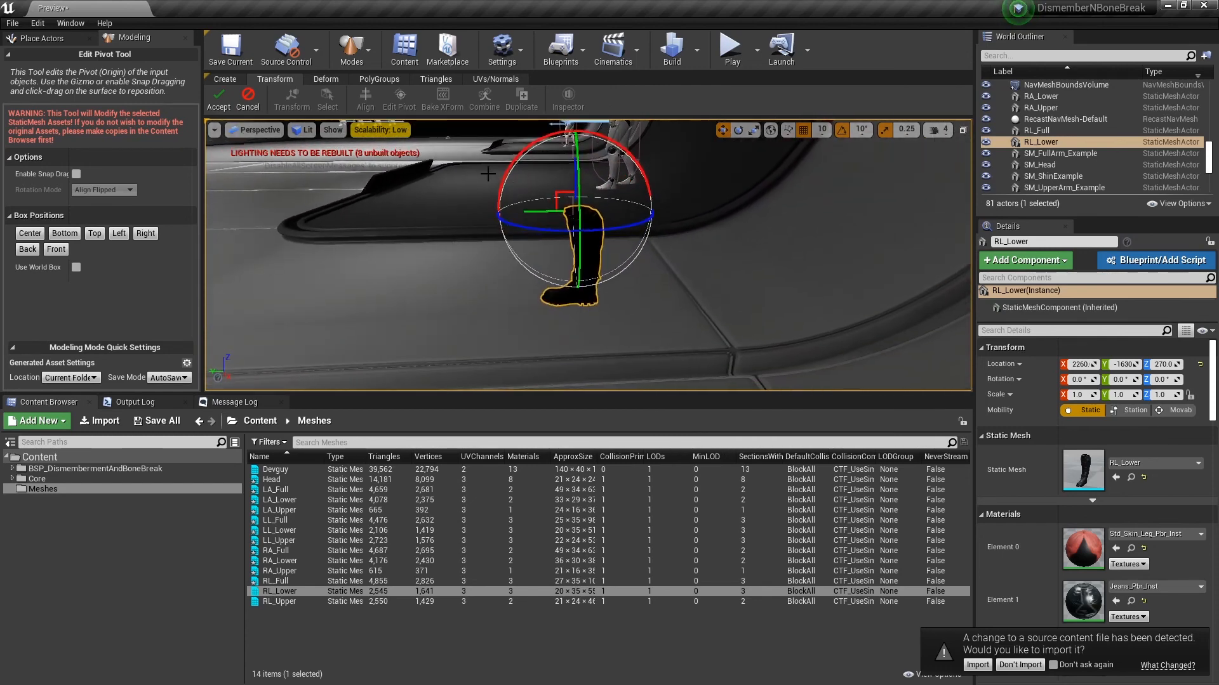
pyautogui.moveTo(550, 210); pyautogui.dragTo(561, 211)
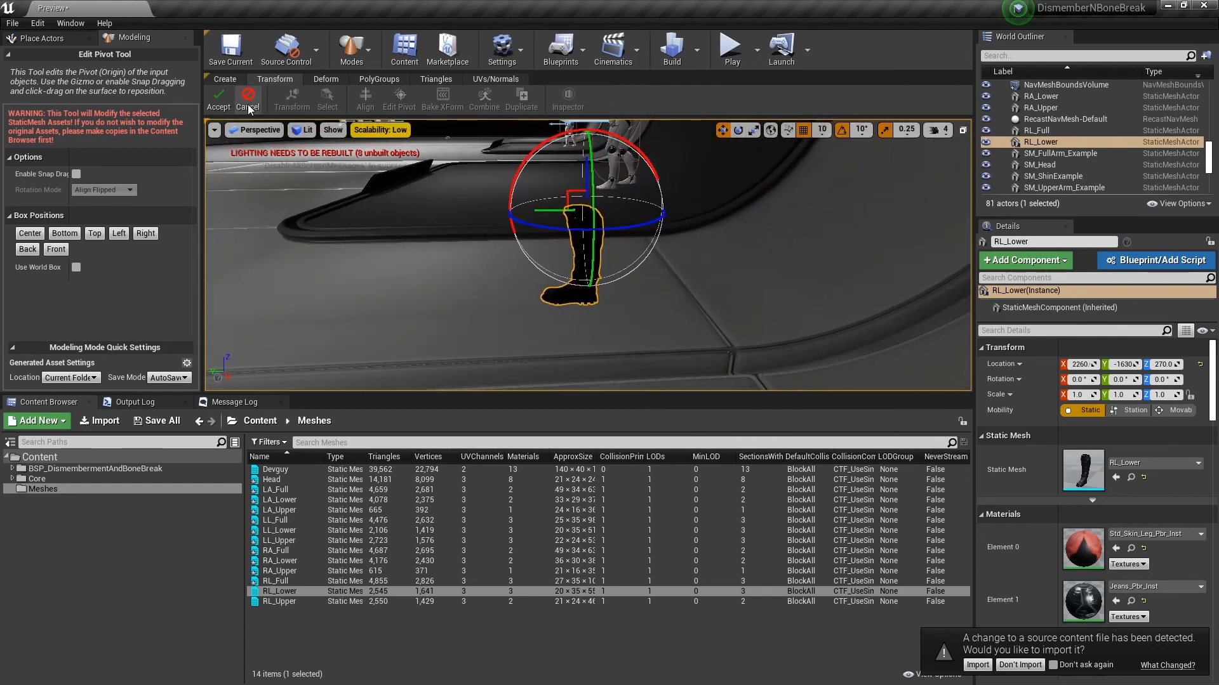
pyautogui.click(221, 102)
# Step: Place RL_Upper in the level, move its pivot to the severed hip end at about X 2279, Y -1540, Z 367, and accept
pyautogui.moveTo(279, 601); pyautogui.dragTo(371, 371)
pyautogui.moveTo(371, 370); pyautogui.dragTo(530, 403, button='right')
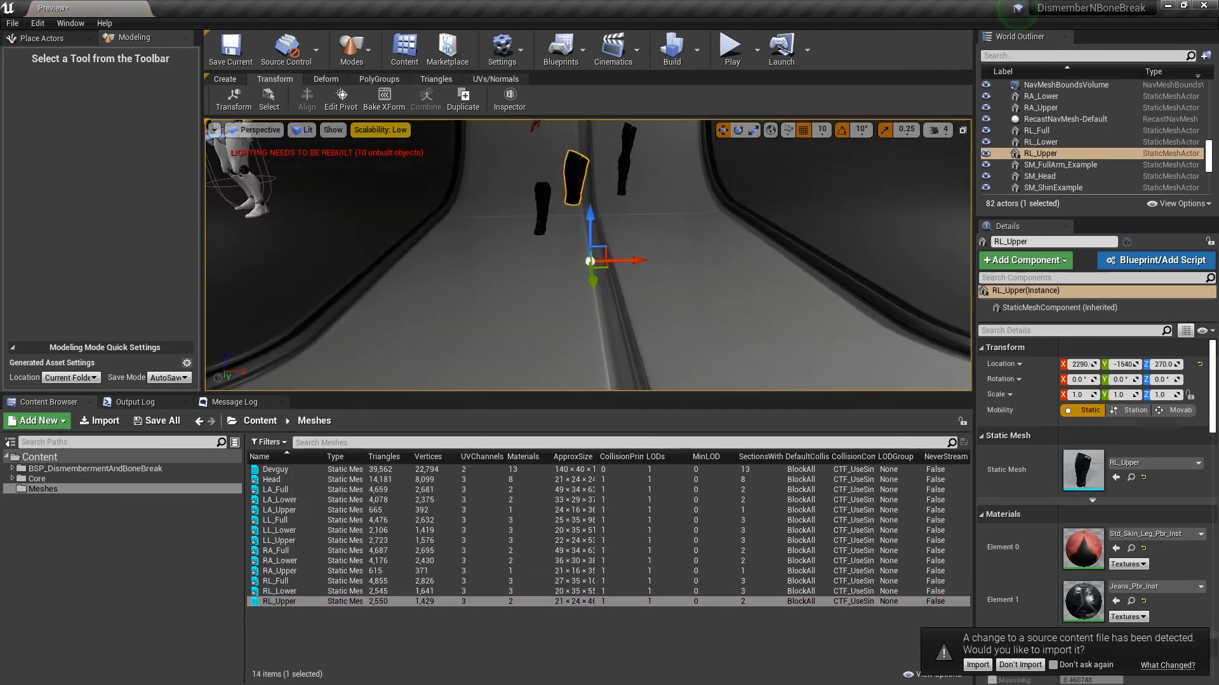
pyautogui.click(341, 98)
pyautogui.moveTo(591, 246); pyautogui.dragTo(549, 156)
pyautogui.moveTo(550, 156); pyautogui.dragTo(518, 160, button='right')
pyautogui.scroll(3, 525, 289)
pyautogui.moveTo(525, 289); pyautogui.dragTo(444, 303, button='right')
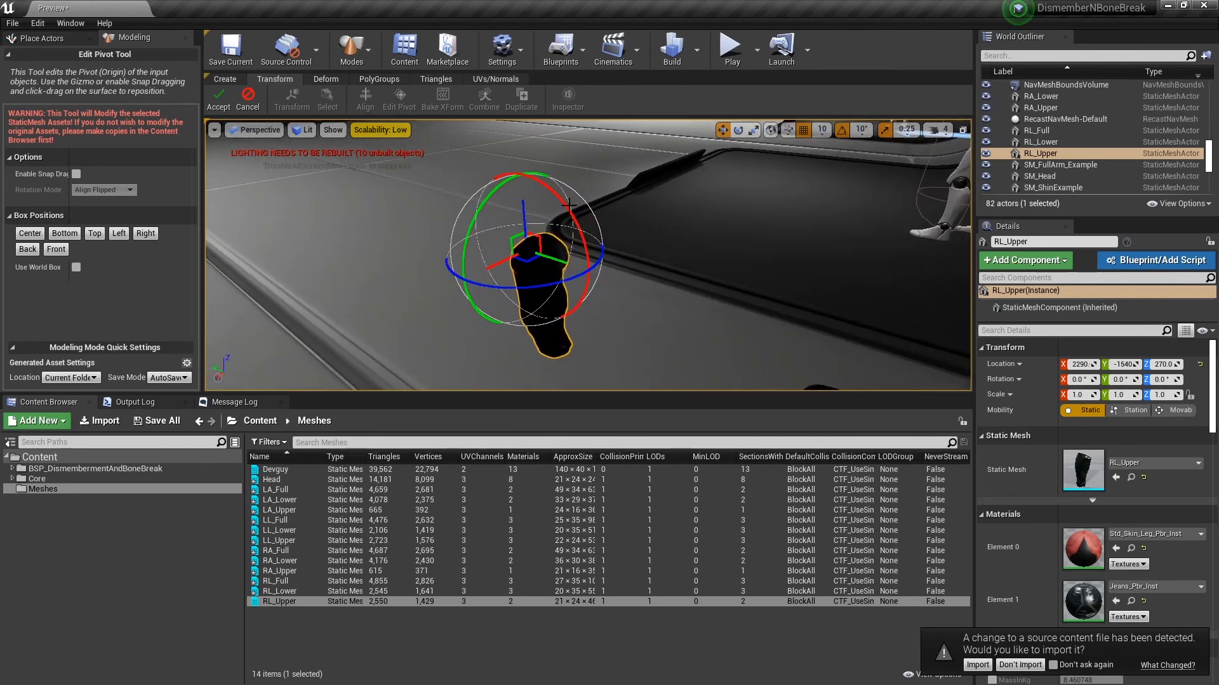
pyautogui.click(219, 100)
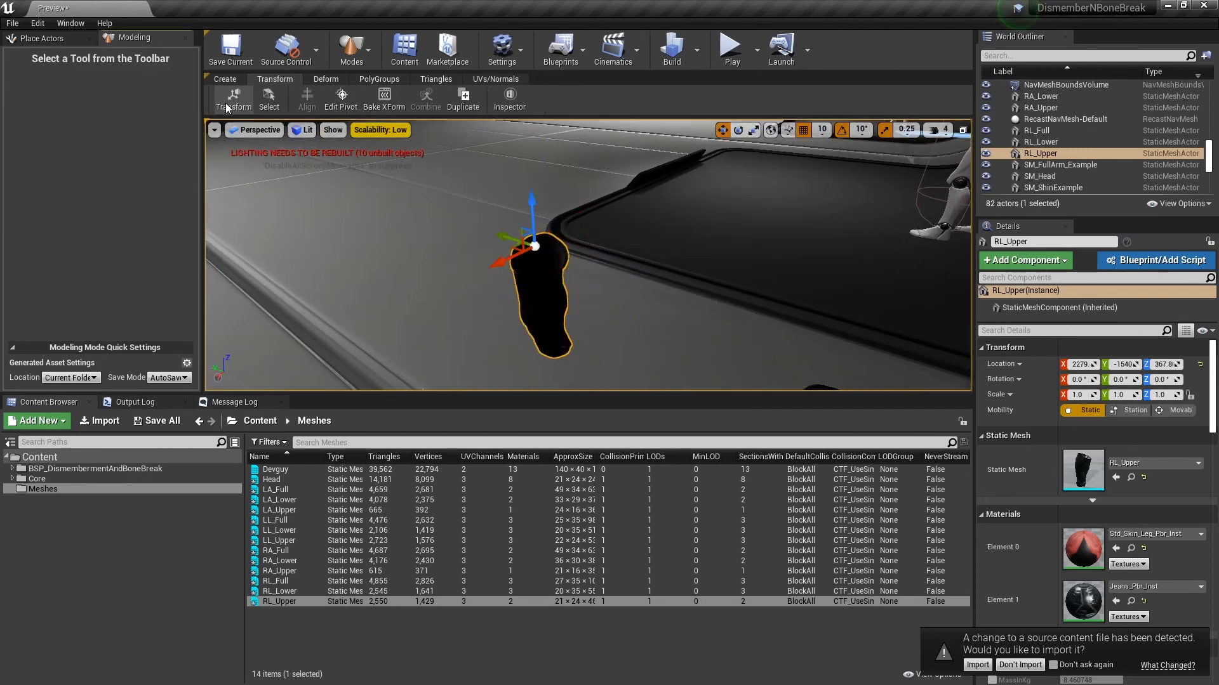
# Step: Save all the body-part mesh assets from Head through RL_Upper in the Meshes folder
pyautogui.click(273, 479)
pyautogui.keyDown('shift'); pyautogui.click(290, 601); pyautogui.keyUp('shift')
pyautogui.hotkey('ctrl', 's')
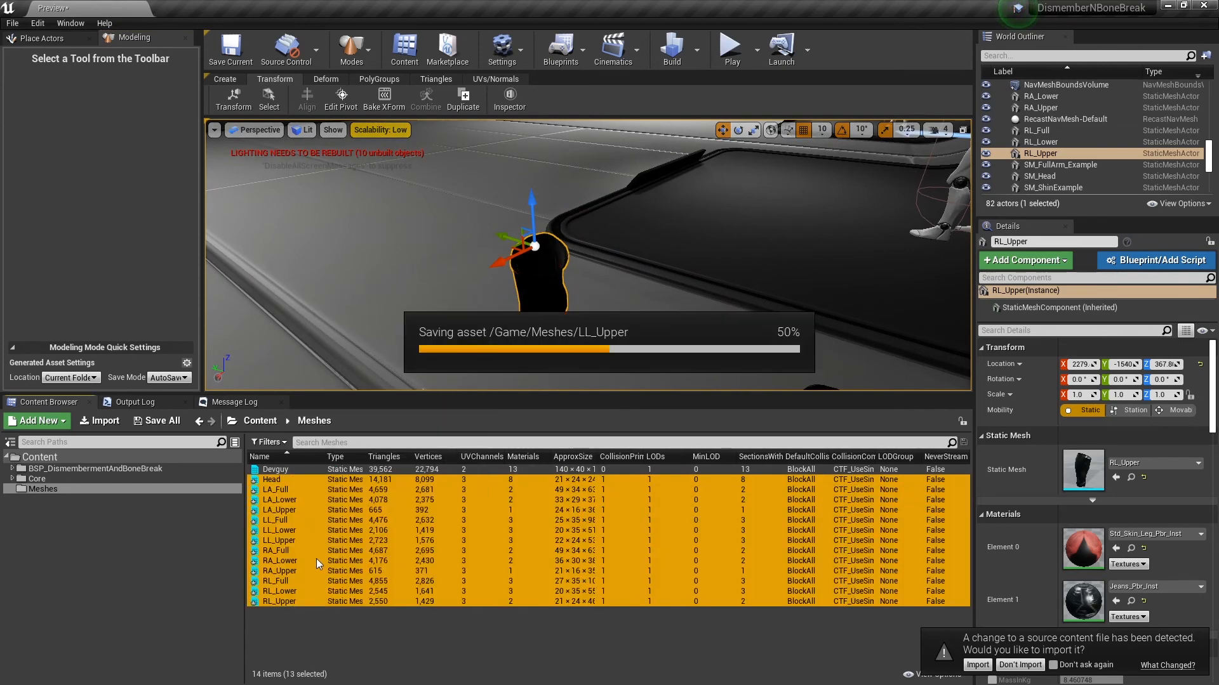
pyautogui.click(421, 510)
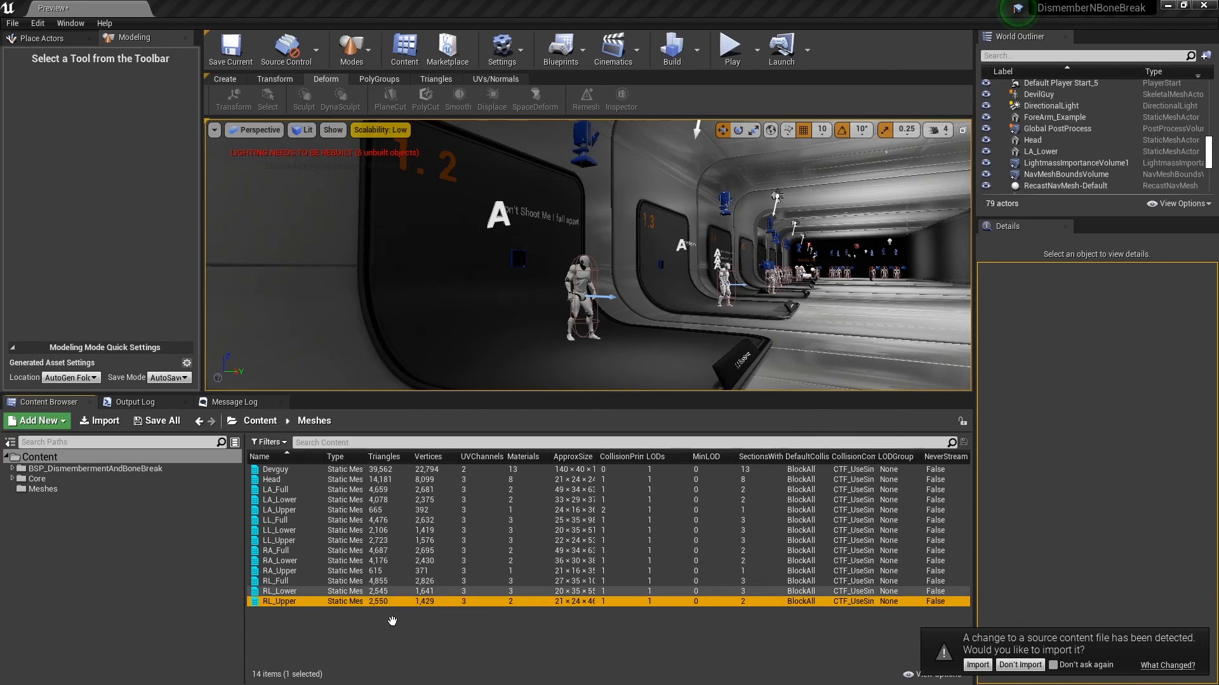
# Step: Open the RL_Lower static mesh and display its simple collision to compare the hull's position with the leg
pyautogui.doubleClick(274, 588)
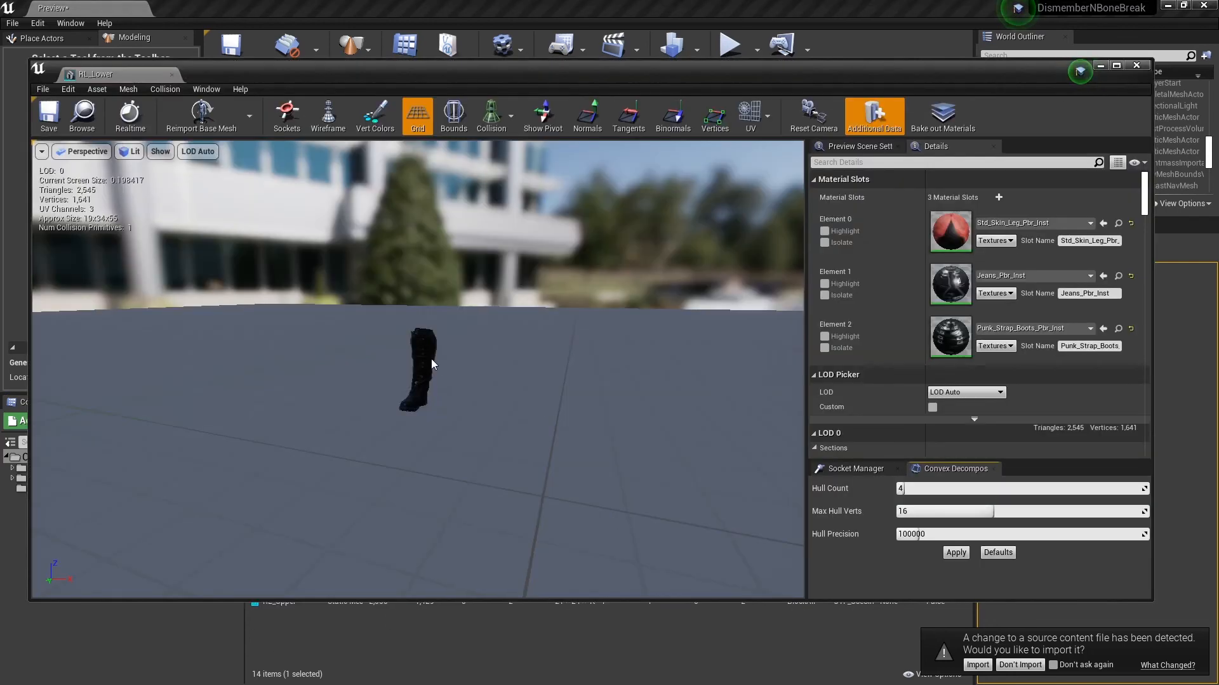
pyautogui.moveTo(428, 359); pyautogui.dragTo(540, 349, button='right')
pyautogui.press('a')
pyautogui.press('w')
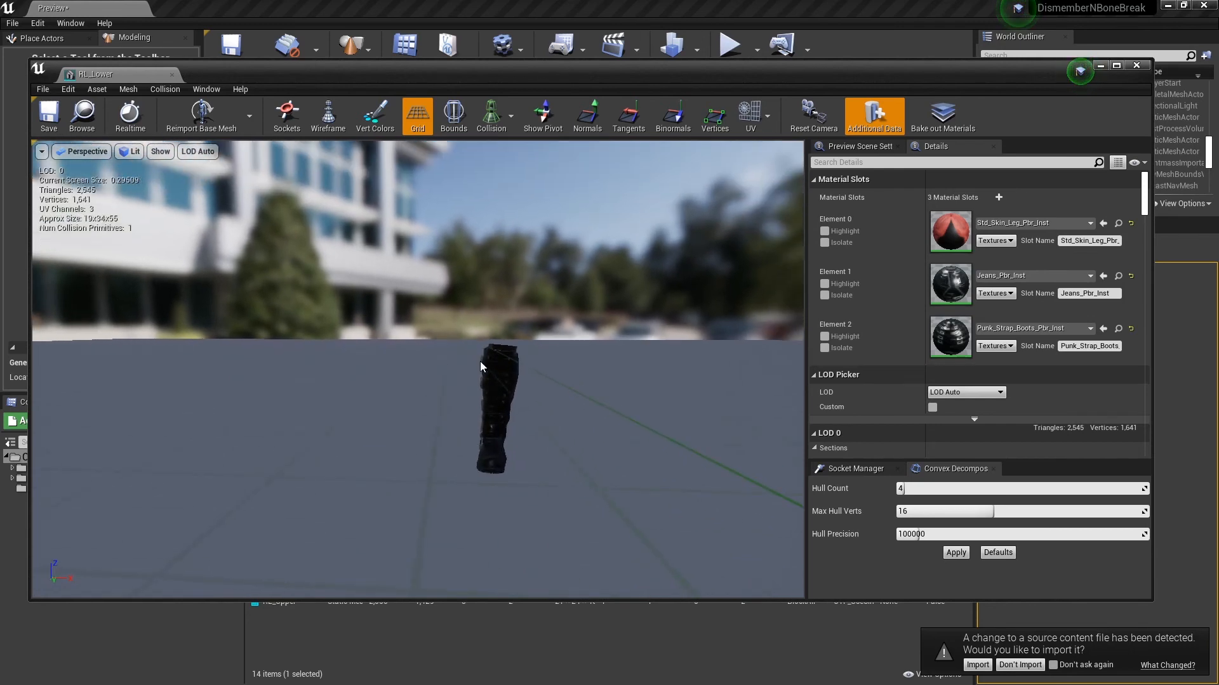
pyautogui.click(491, 115)
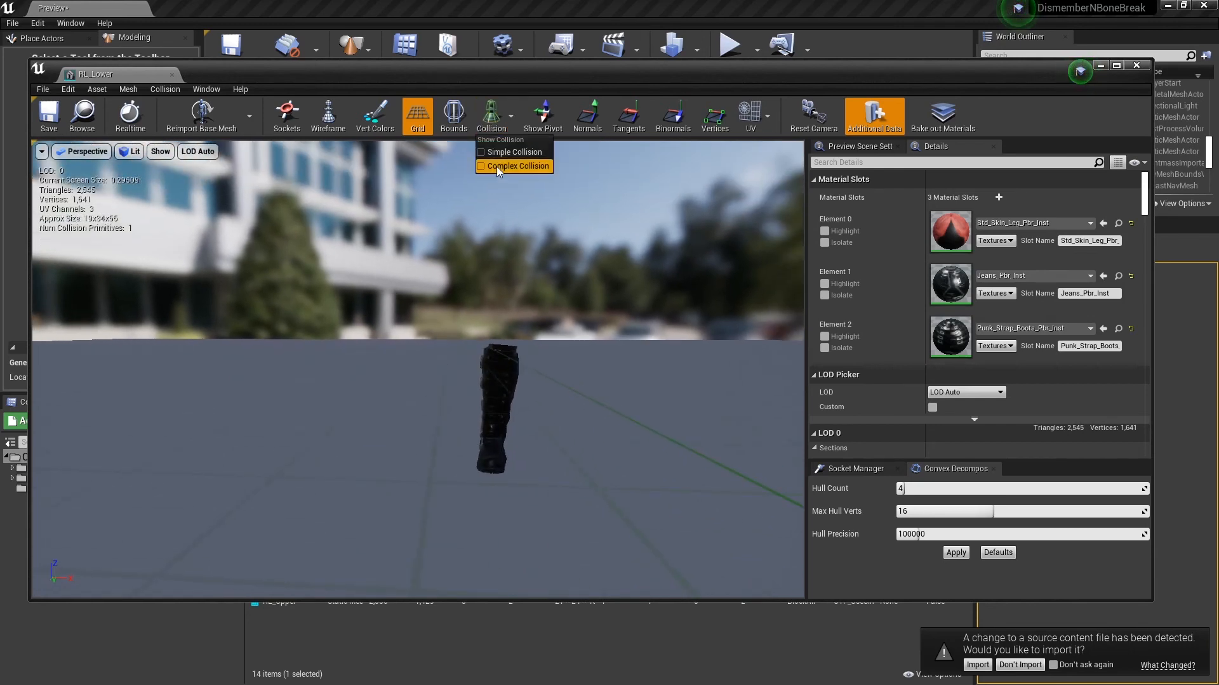
pyautogui.click(490, 154)
pyautogui.moveTo(484, 275)
pyautogui.mouseDown(button='right')
pyautogui.moveTo(473, 285)
pyautogui.moveTo(483, 273)
pyautogui.mouseUp(button='right')
pyautogui.scroll(-5, 484, 275)
pyautogui.press('e')
pyautogui.press('q')
pyautogui.press('w')
pyautogui.press('e')
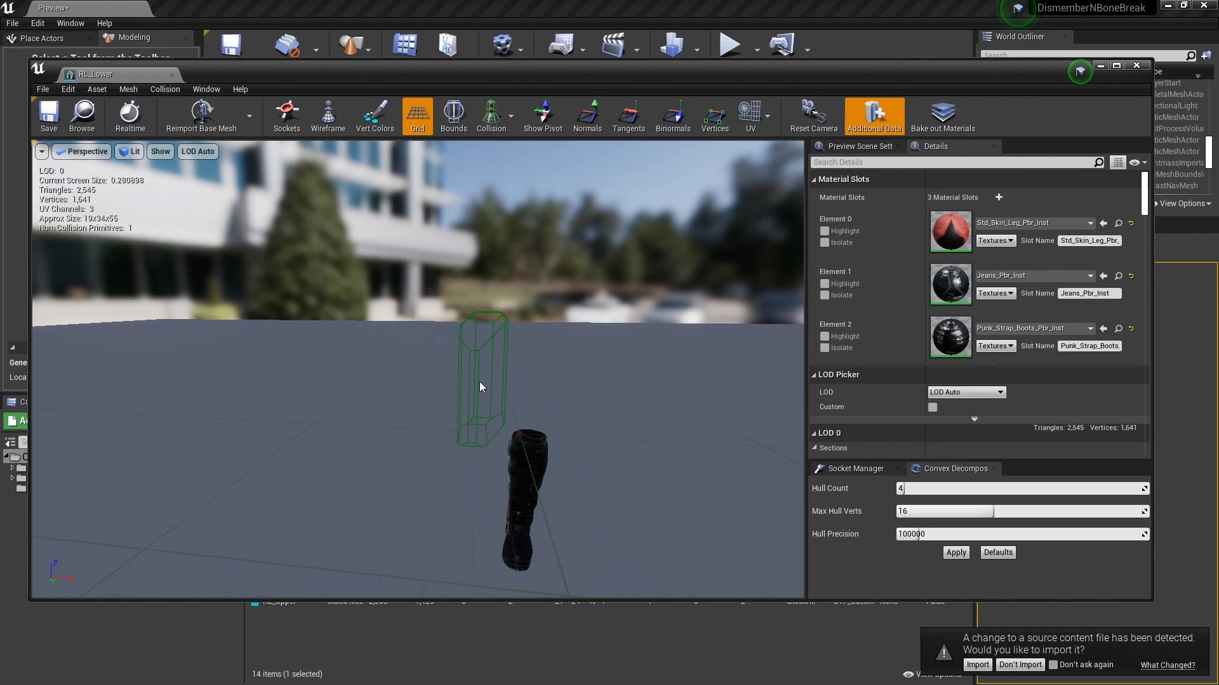
# Step: Replace RL_Lower's existing collision hull with an 18DOP simplified collision, save the mesh, and close it
pyautogui.click(477, 385)
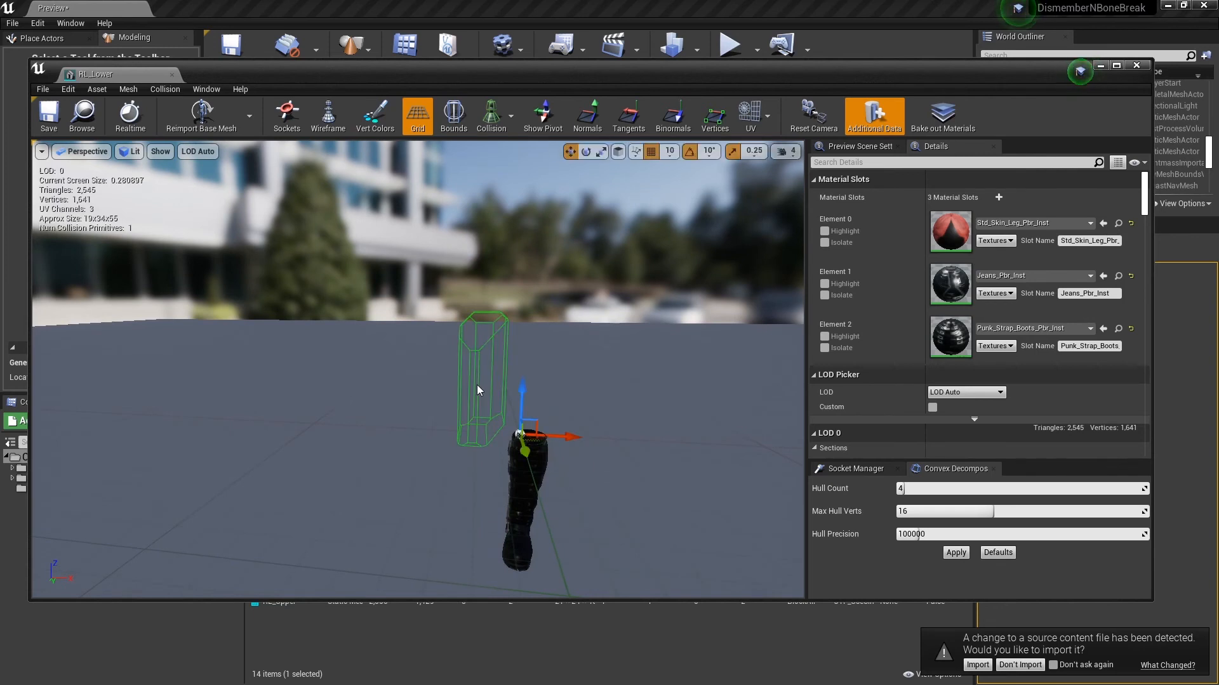
pyautogui.click(148, 88)
pyautogui.click(184, 243)
pyautogui.click(176, 92)
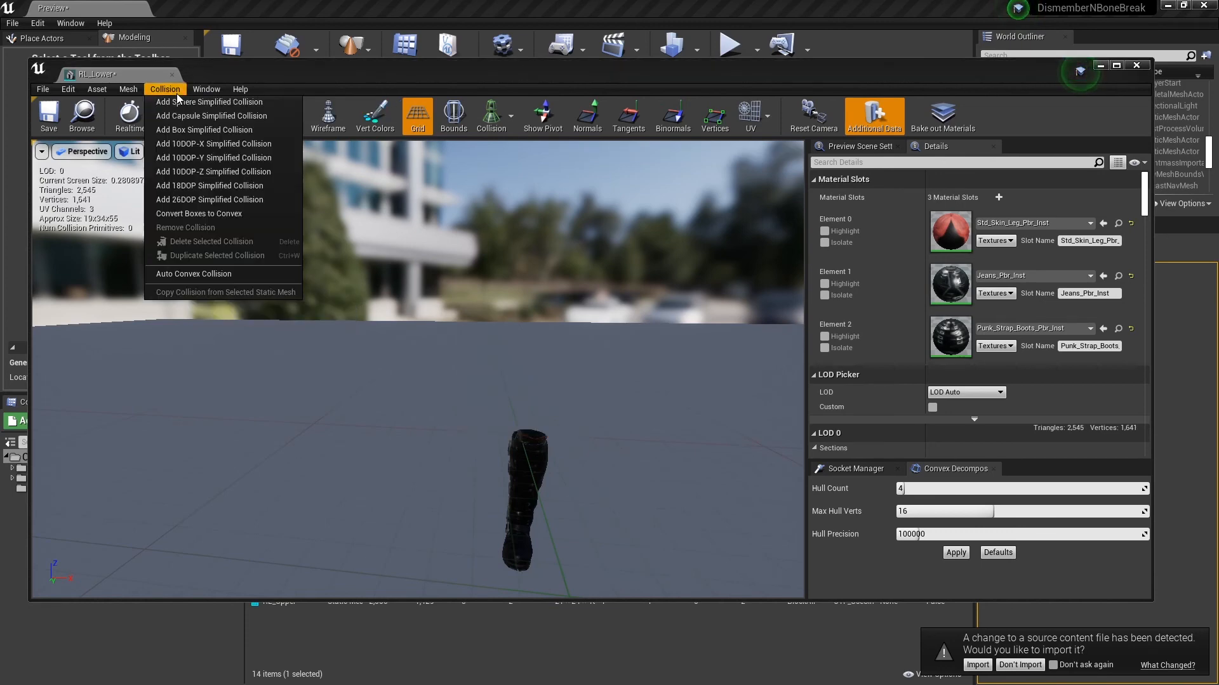
pyautogui.click(196, 186)
pyautogui.click(38, 127)
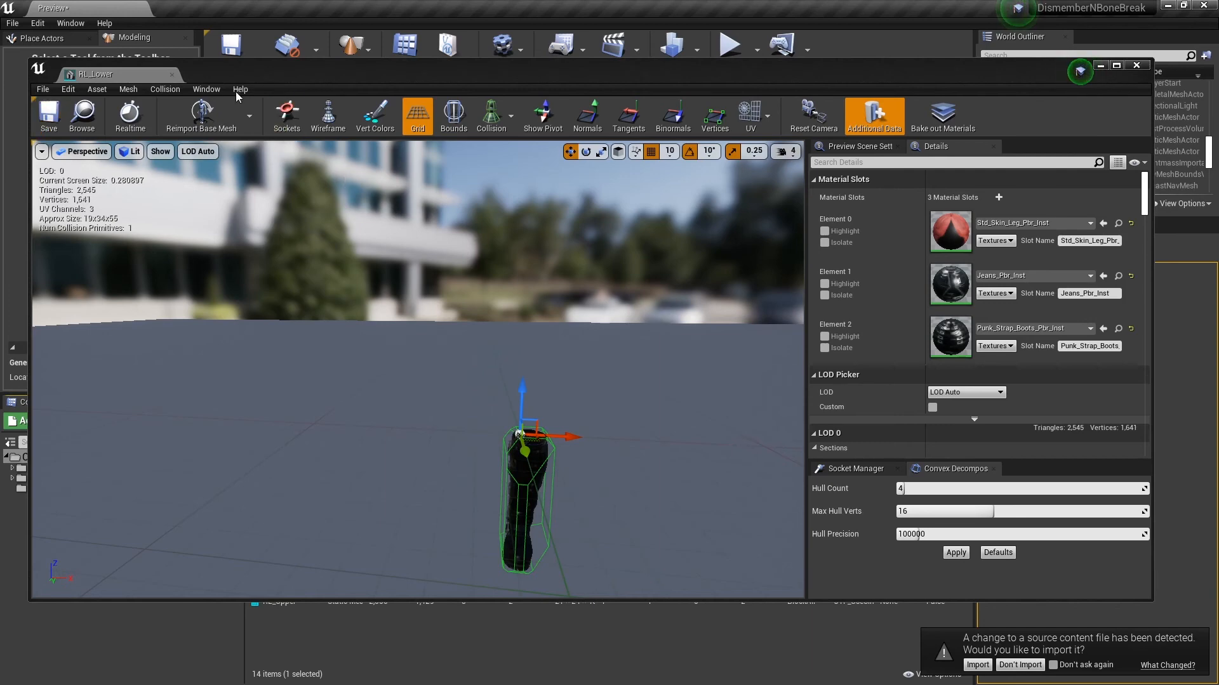
pyautogui.click(172, 74)
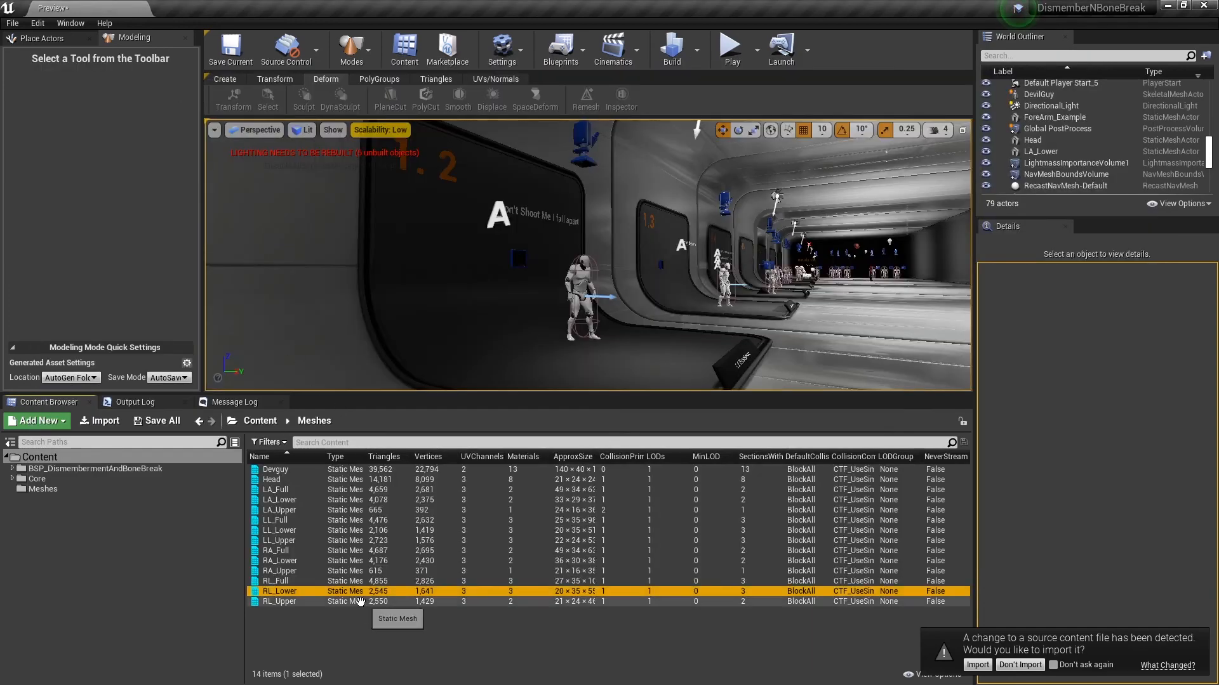
pyautogui.click(360, 602)
pyautogui.doubleClick(360, 602)
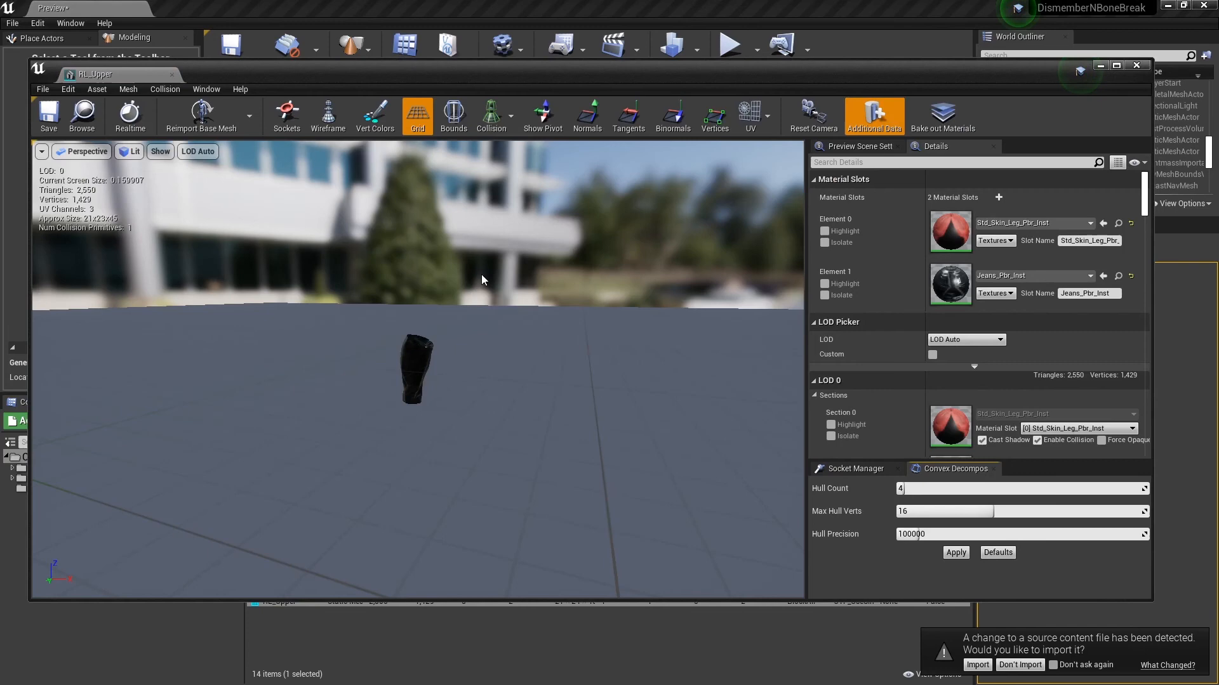
pyautogui.click(488, 116)
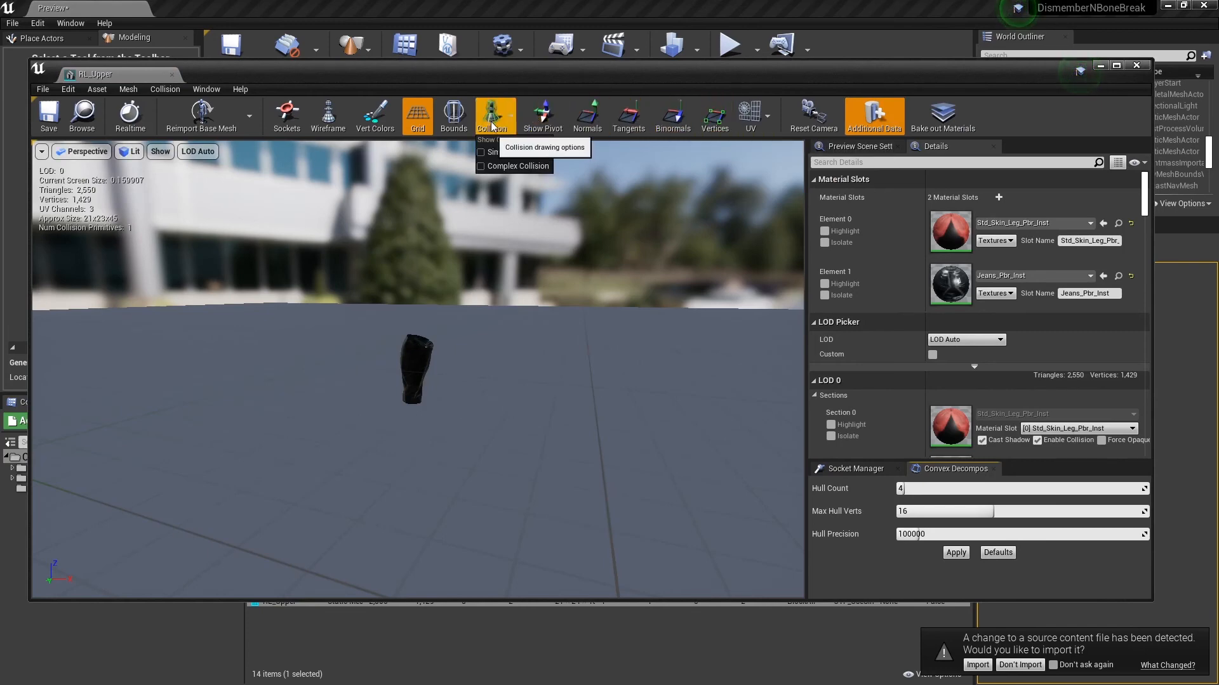
pyautogui.click(171, 75)
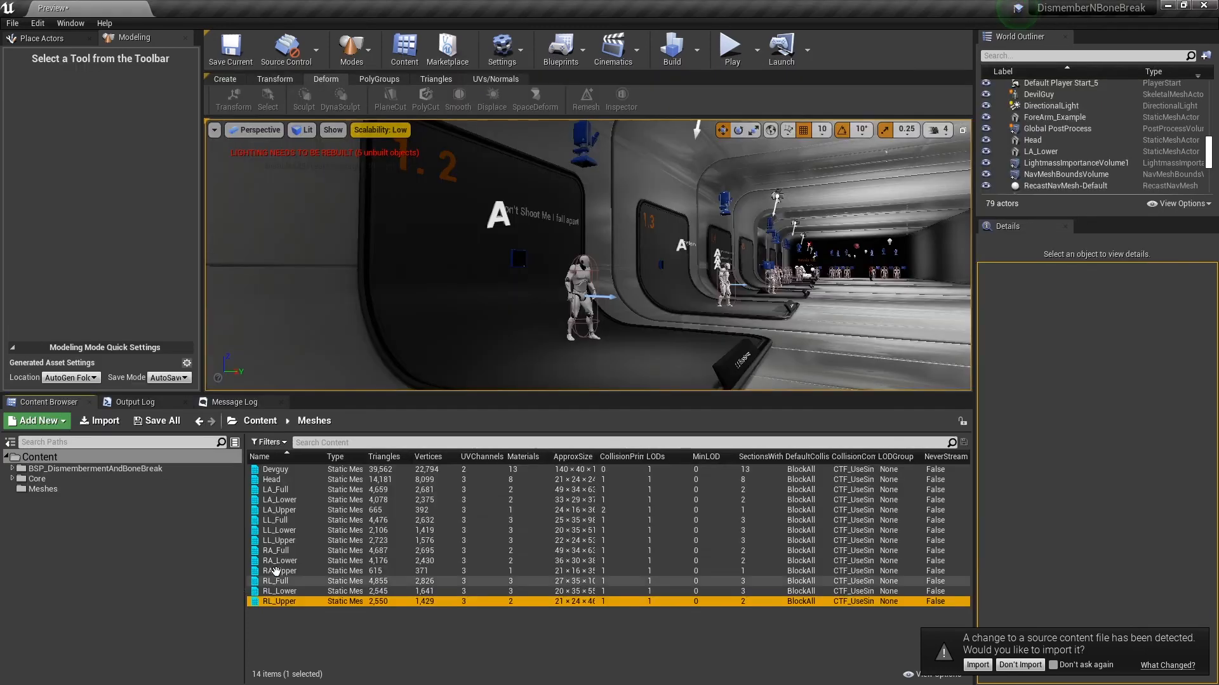
# Step: Open the RA_Upper static mesh, display its simple collision, and delete the misaligned hull floating above the arm
pyautogui.doubleClick(280, 572)
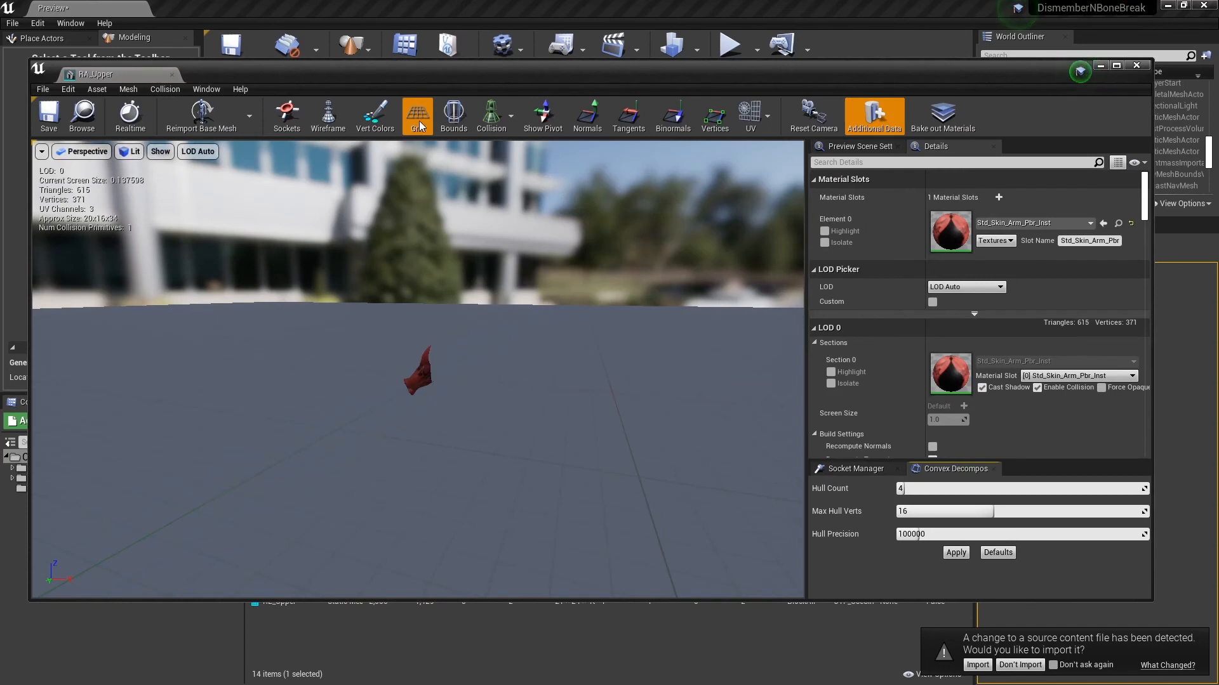
pyautogui.click(499, 114)
pyautogui.click(499, 151)
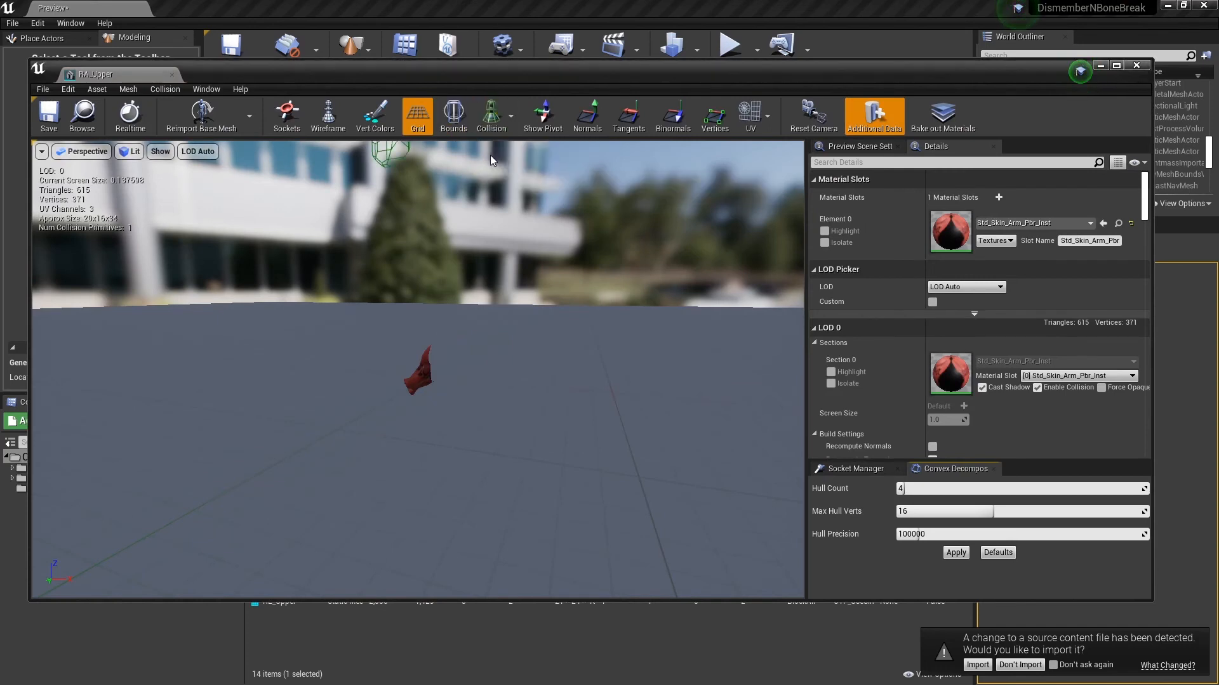
pyautogui.click(379, 163)
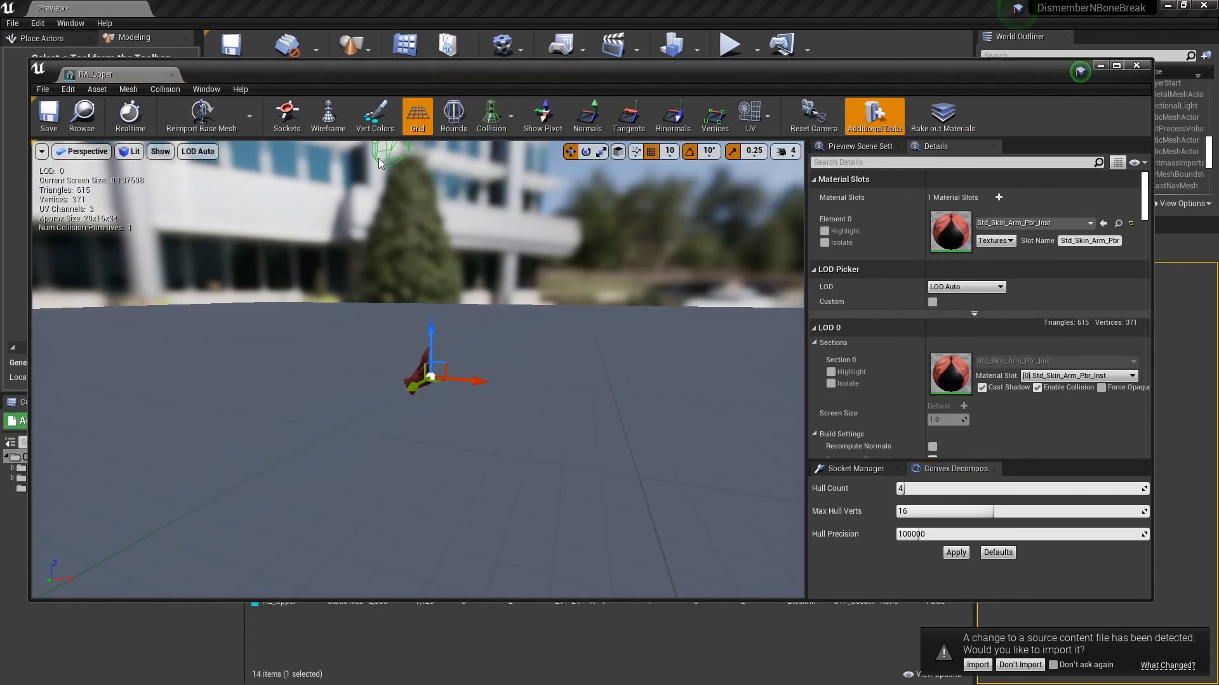
pyautogui.scroll(-2, 408, 200)
pyautogui.scroll(1, 408, 200)
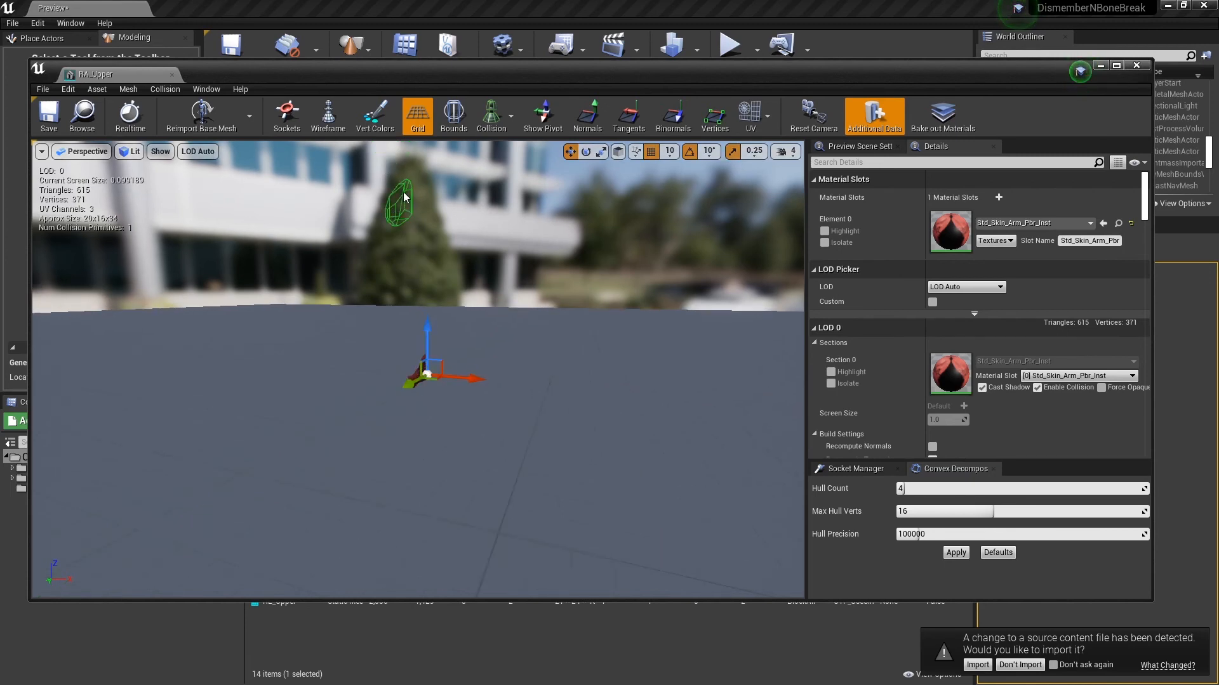
pyautogui.click(381, 127)
pyautogui.click(165, 89)
pyautogui.moveTo(140, 94)
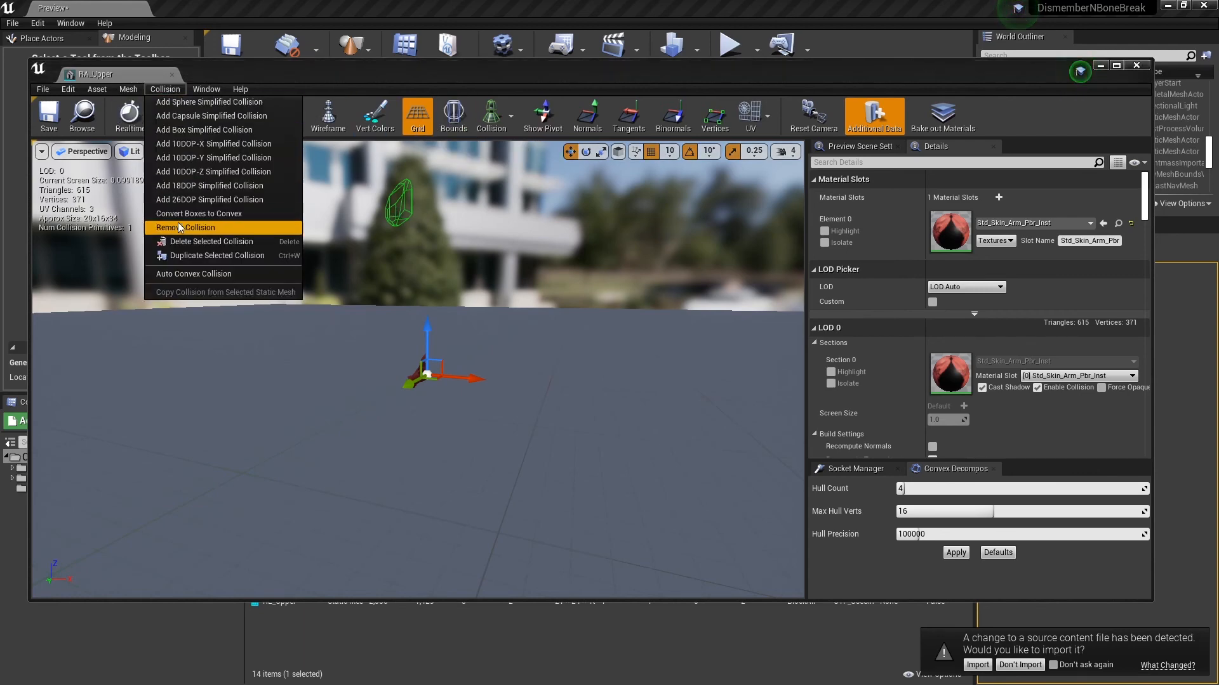
pyautogui.click(181, 242)
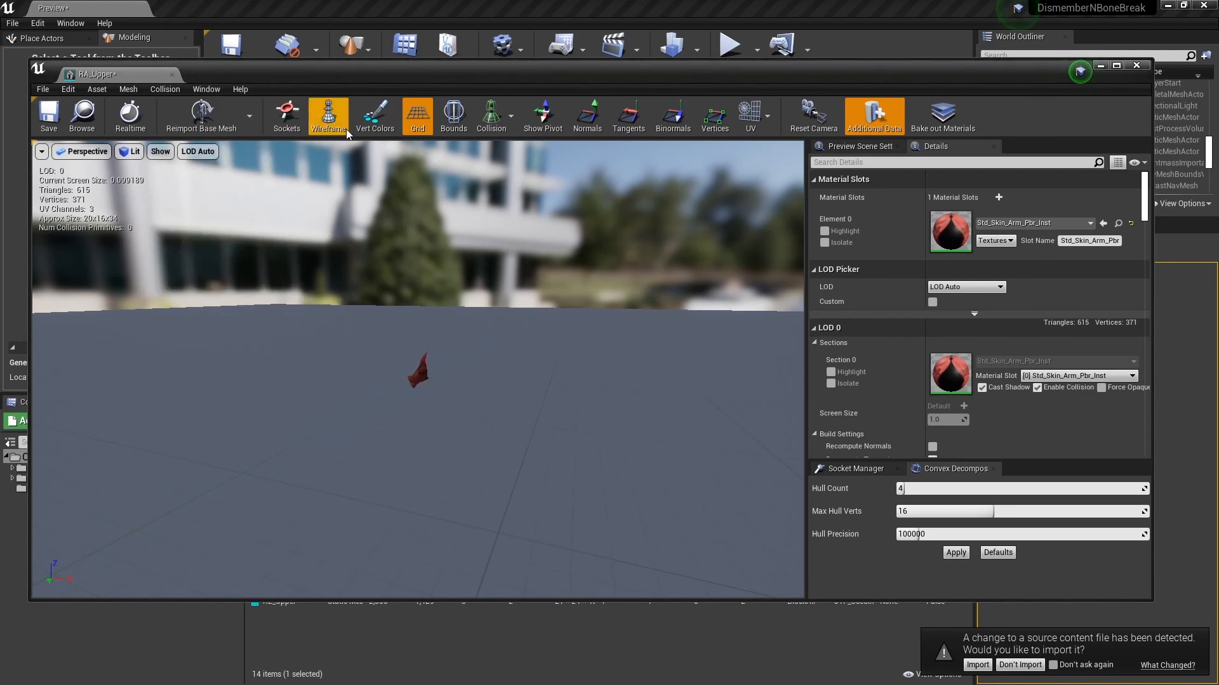
# Step: Add an 18DOP simplified collision to RA_Upper, save the mesh, and close it
pyautogui.click(165, 88)
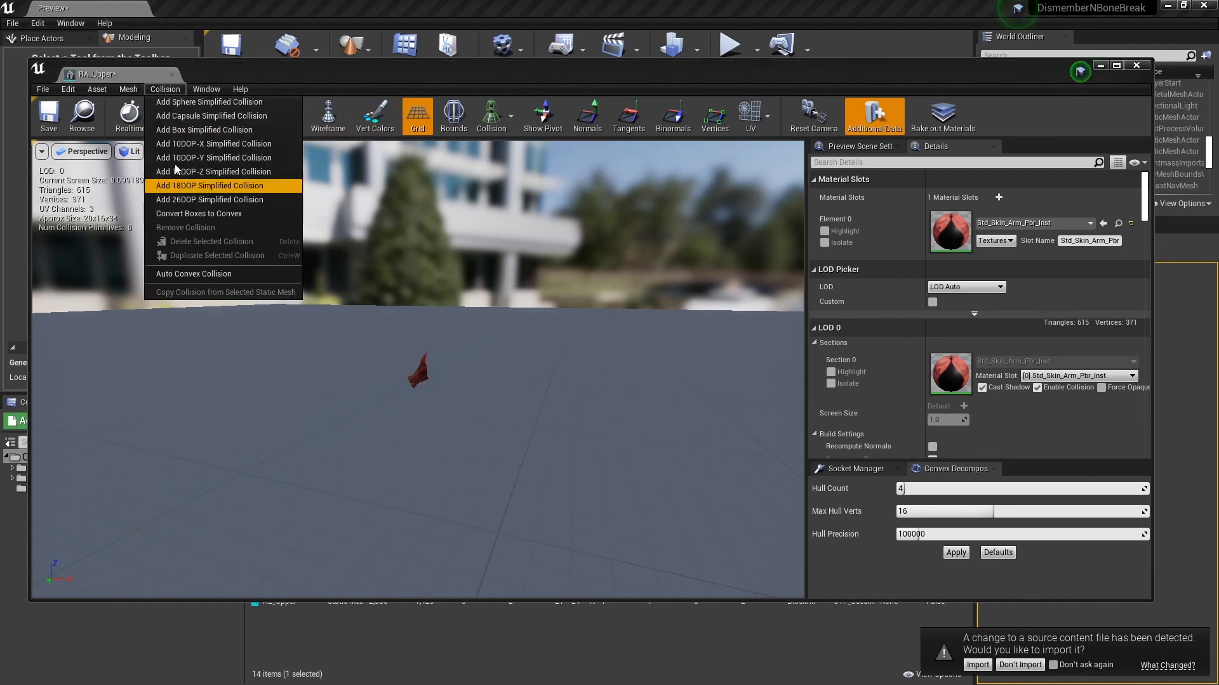
pyautogui.click(177, 188)
pyautogui.click(49, 118)
pyautogui.click(43, 90)
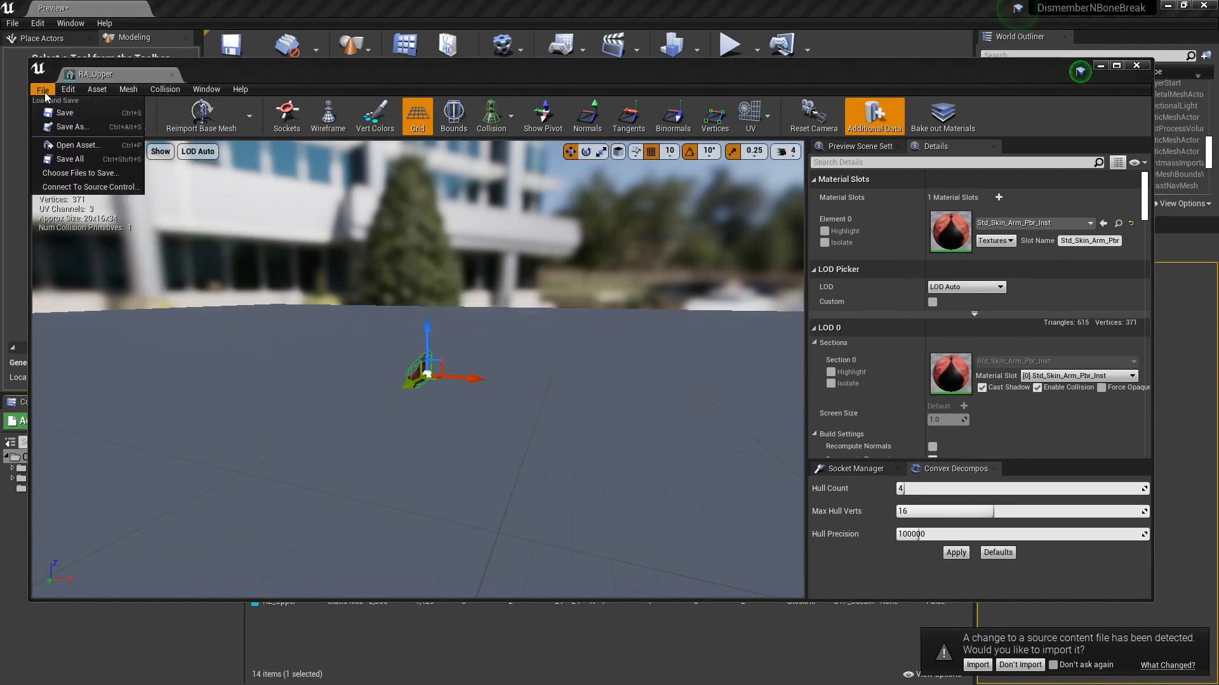
pyautogui.click(65, 115)
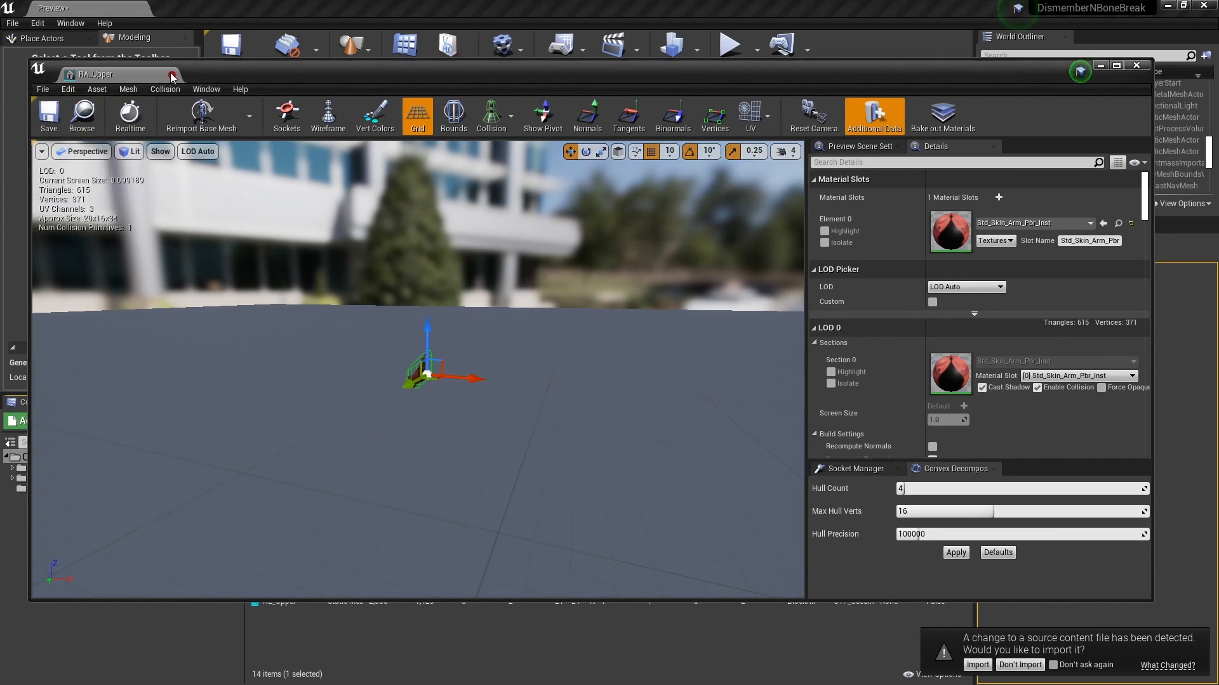
pyautogui.click(172, 75)
# Step: Open the LA_Upper static mesh and display its simple collision around the arm
pyautogui.click(599, 511)
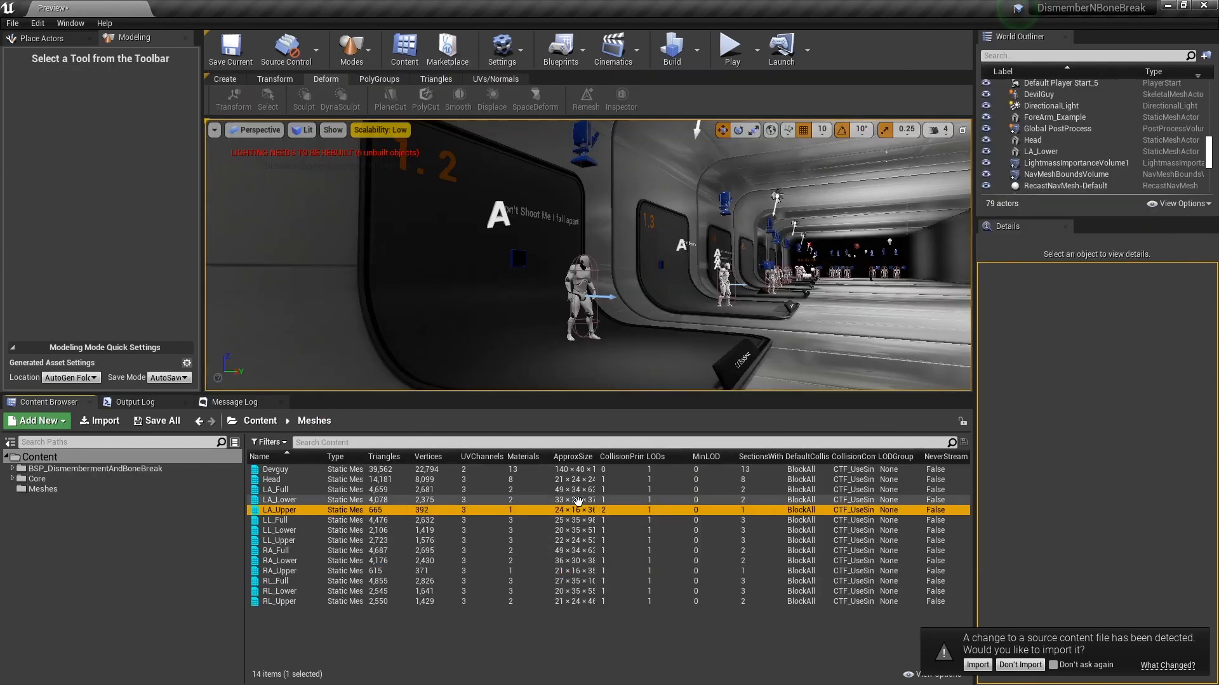
pyautogui.doubleClick(599, 510)
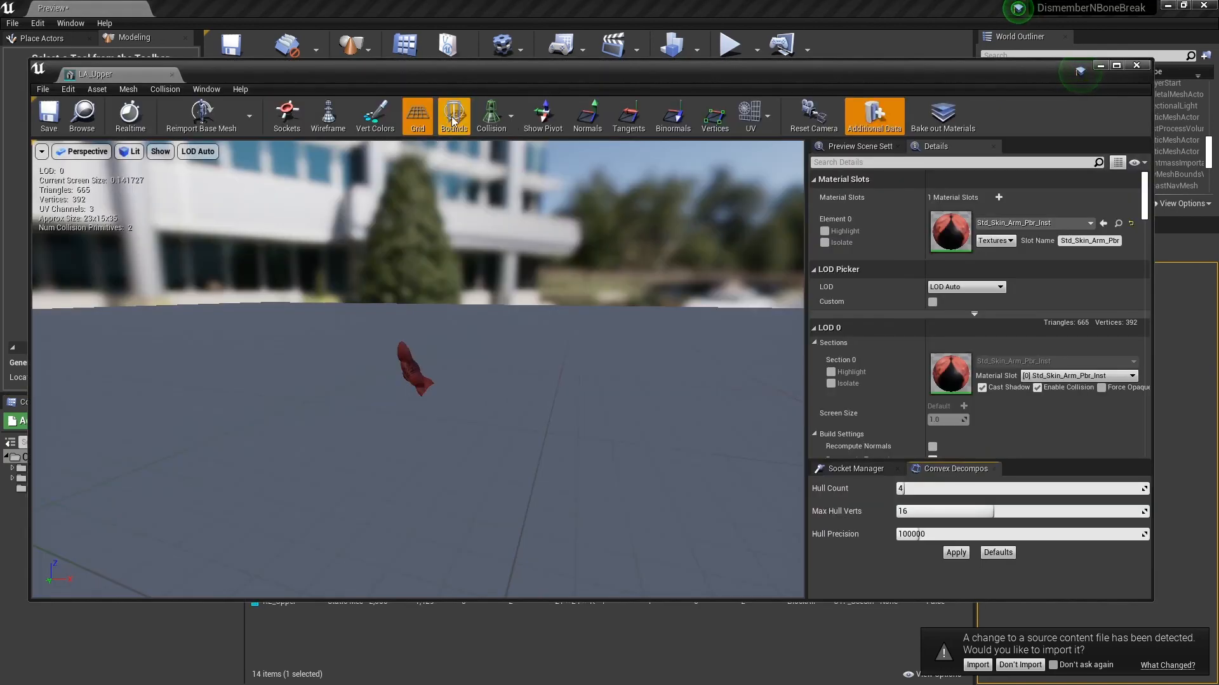
pyautogui.click(511, 116)
pyautogui.click(511, 148)
pyautogui.scroll(3, 492, 230)
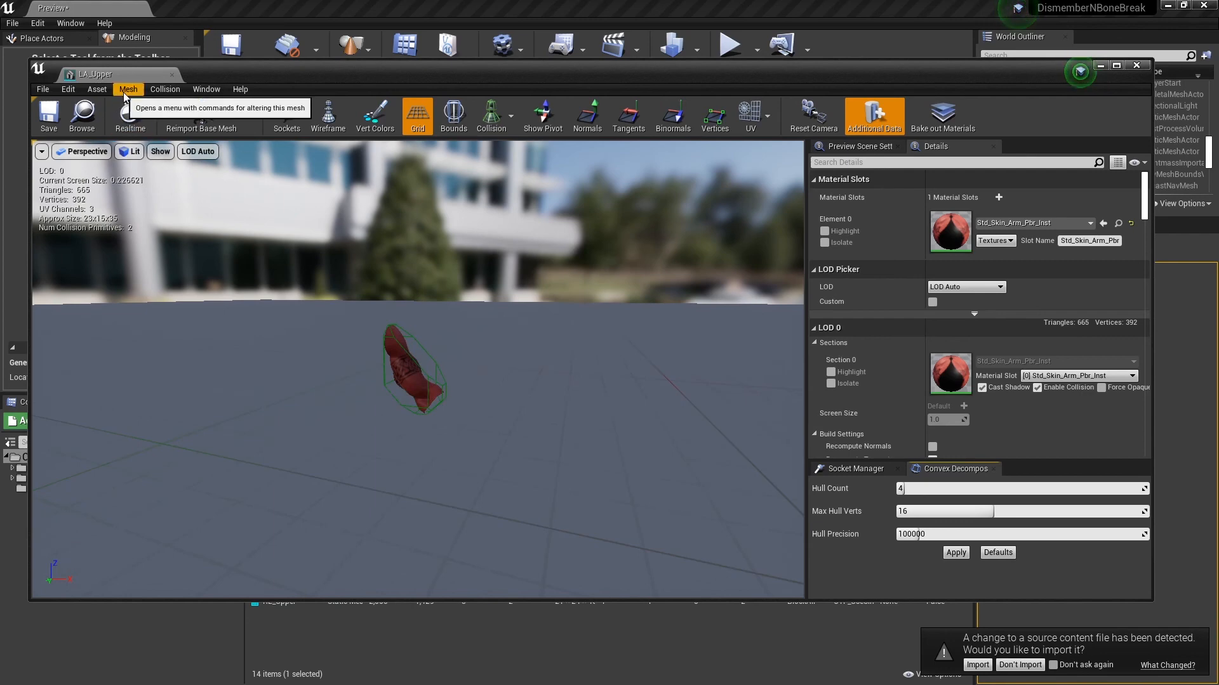
# Step: Remove all existing collision from LA_Upper, save the mesh, and close it
pyautogui.click(97, 89)
pyautogui.click(152, 93)
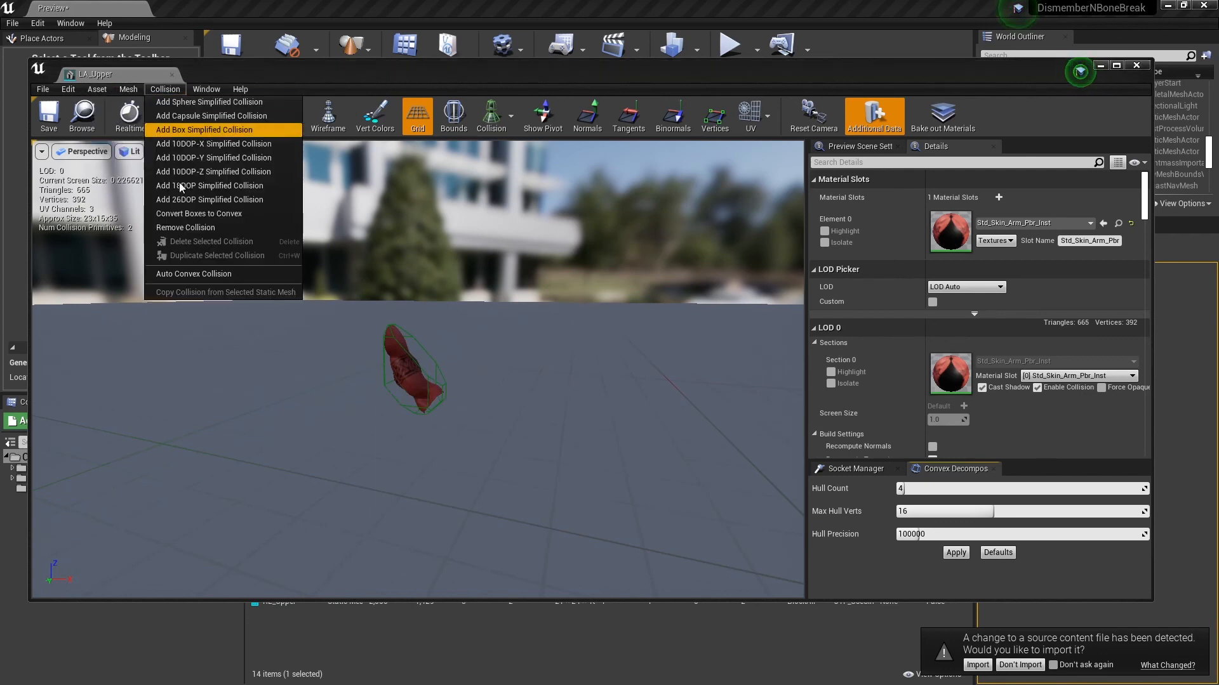
pyautogui.click(173, 227)
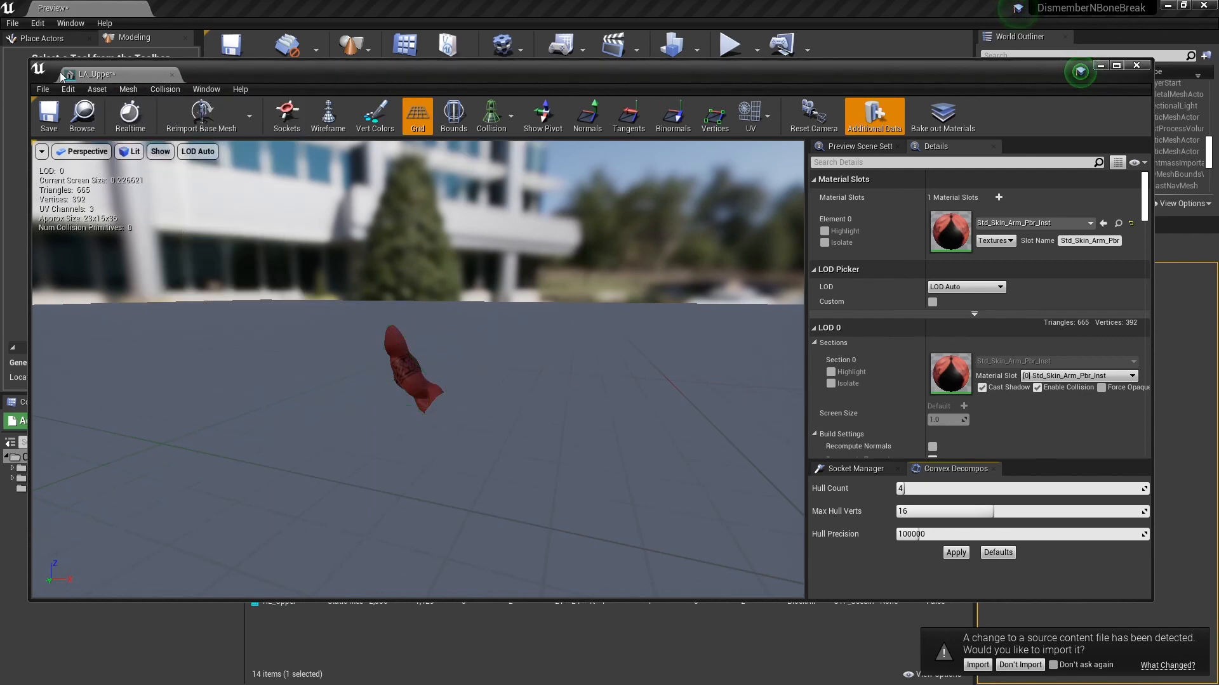
pyautogui.click(48, 114)
pyautogui.click(167, 75)
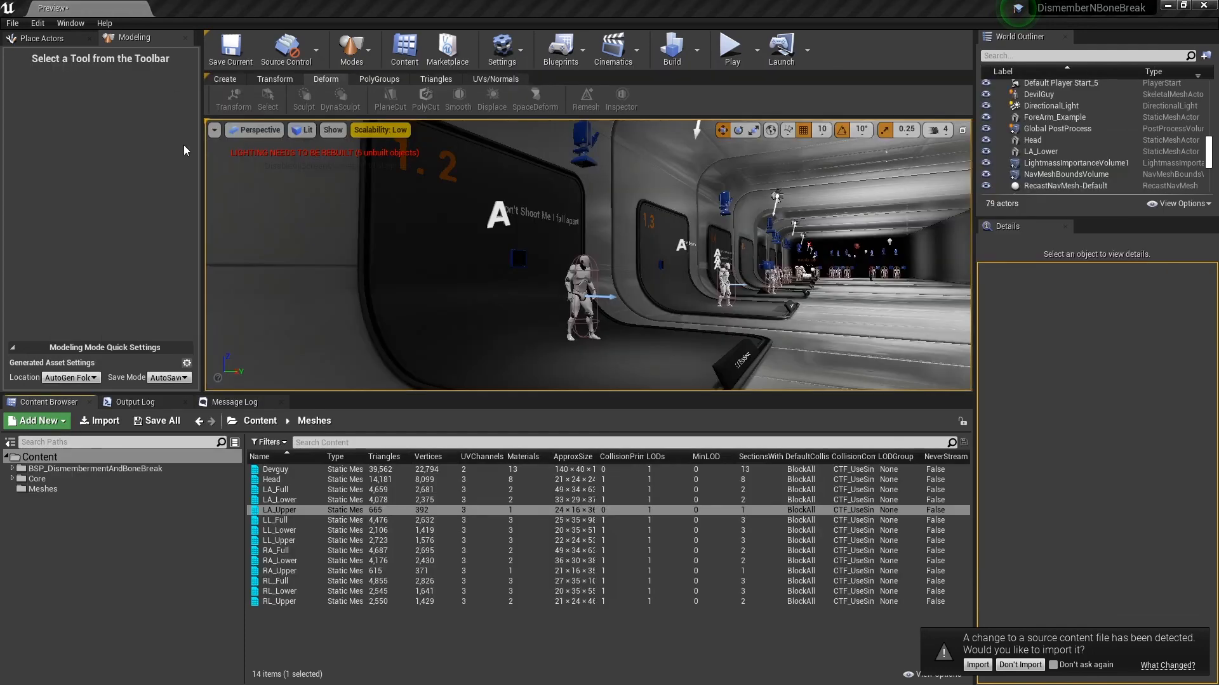
# Step: Reopen LA_Upper, add an 18DOP simplified collision, save the mesh, and close it
pyautogui.doubleClick(532, 512)
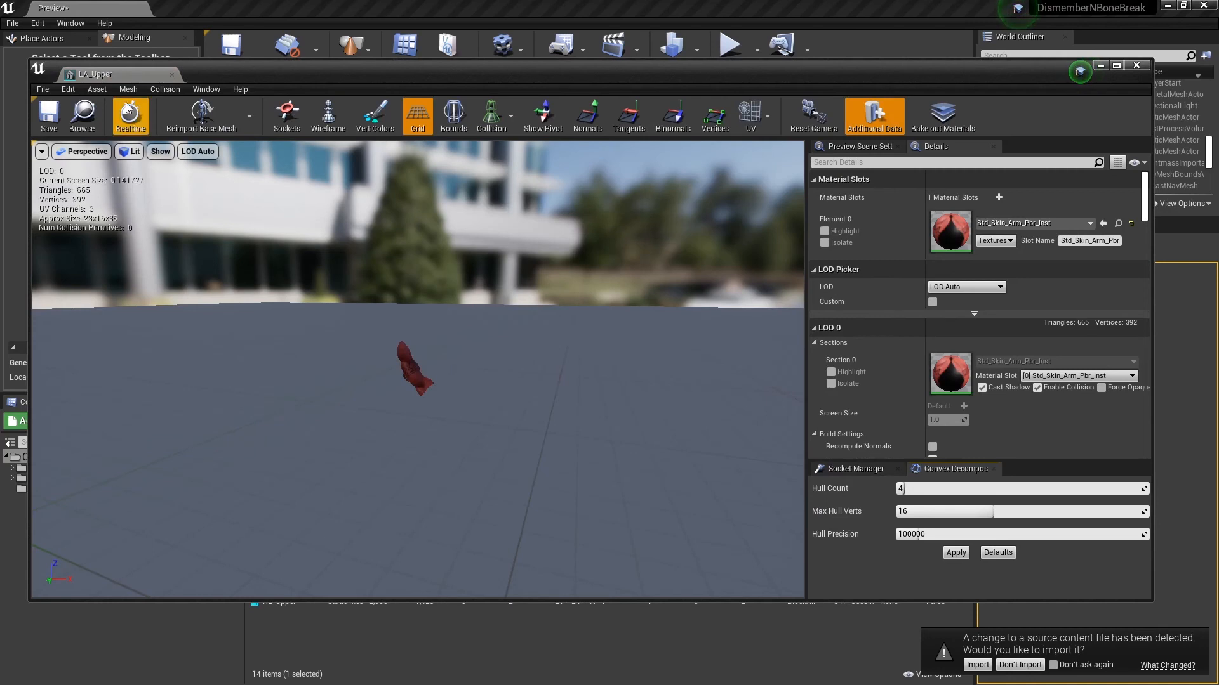
pyautogui.click(164, 90)
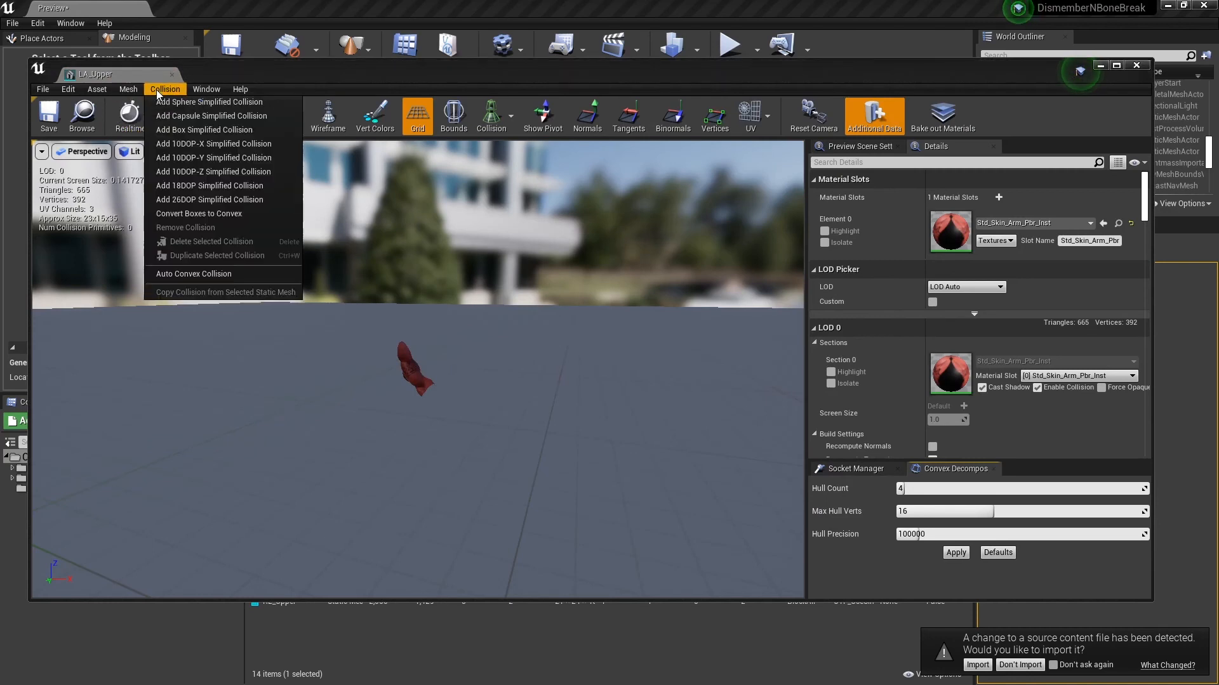
pyautogui.click(178, 185)
pyautogui.click(49, 117)
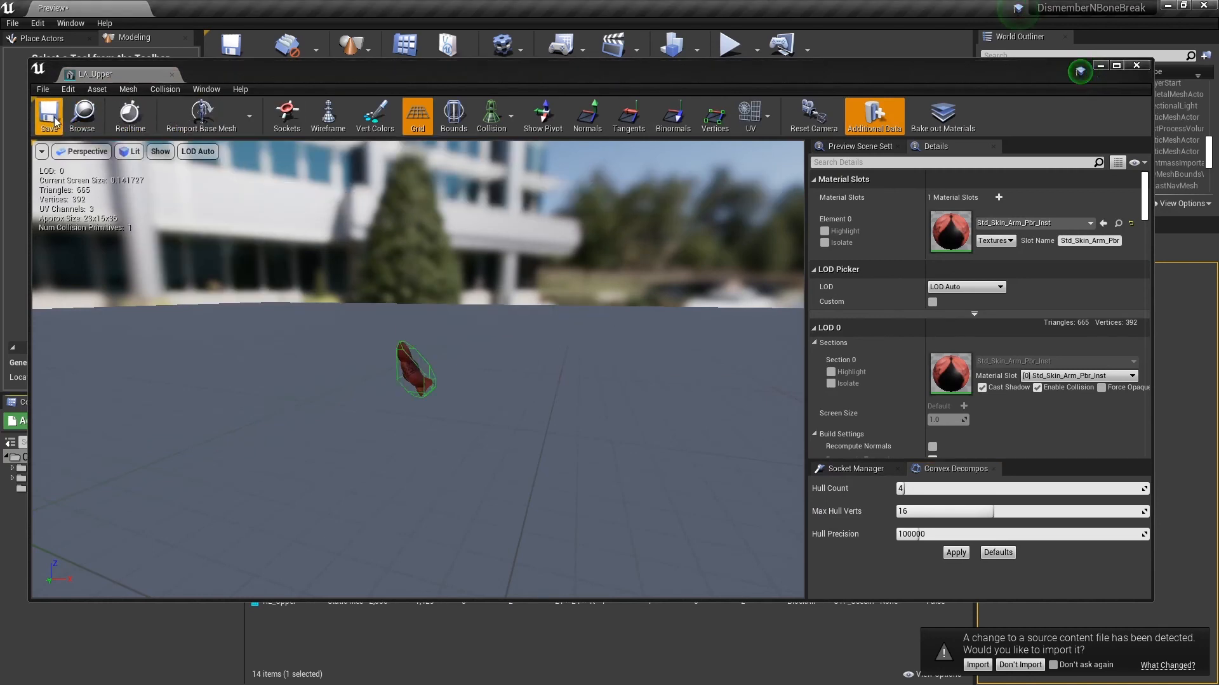
pyautogui.click(178, 76)
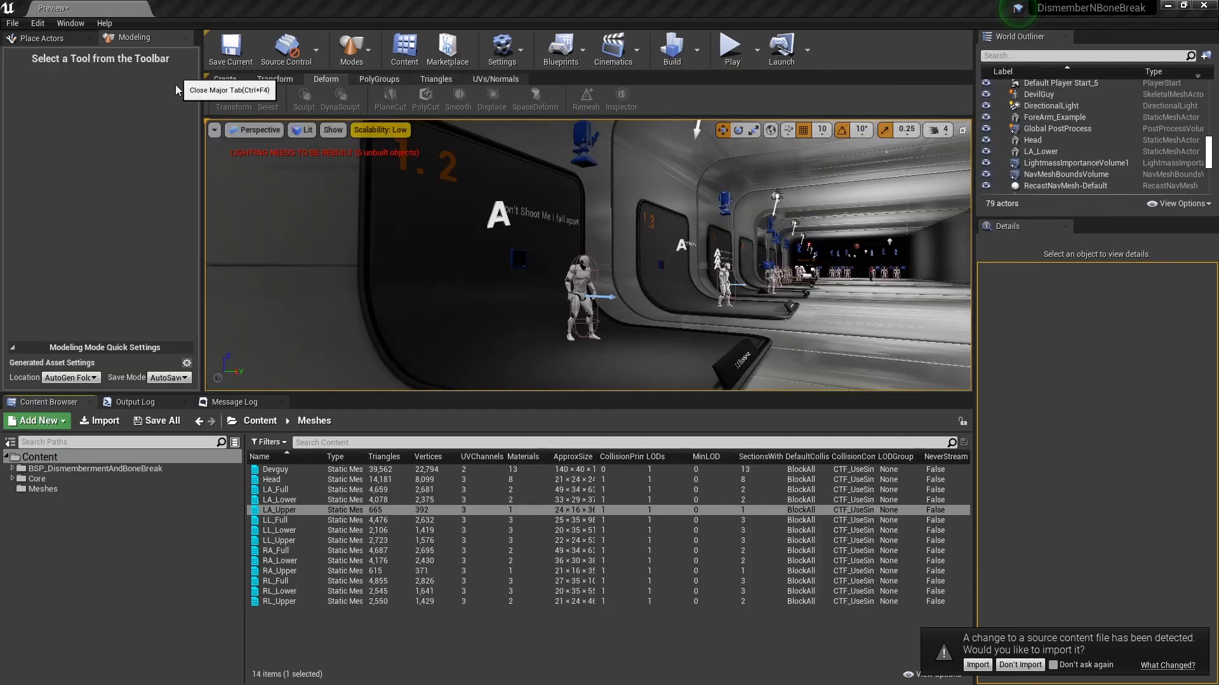
# Step: Look over RA_Lower, check the Head mesh's simple collision against its shape, and close both meshes
pyautogui.click(488, 531)
pyautogui.doubleClick(491, 560)
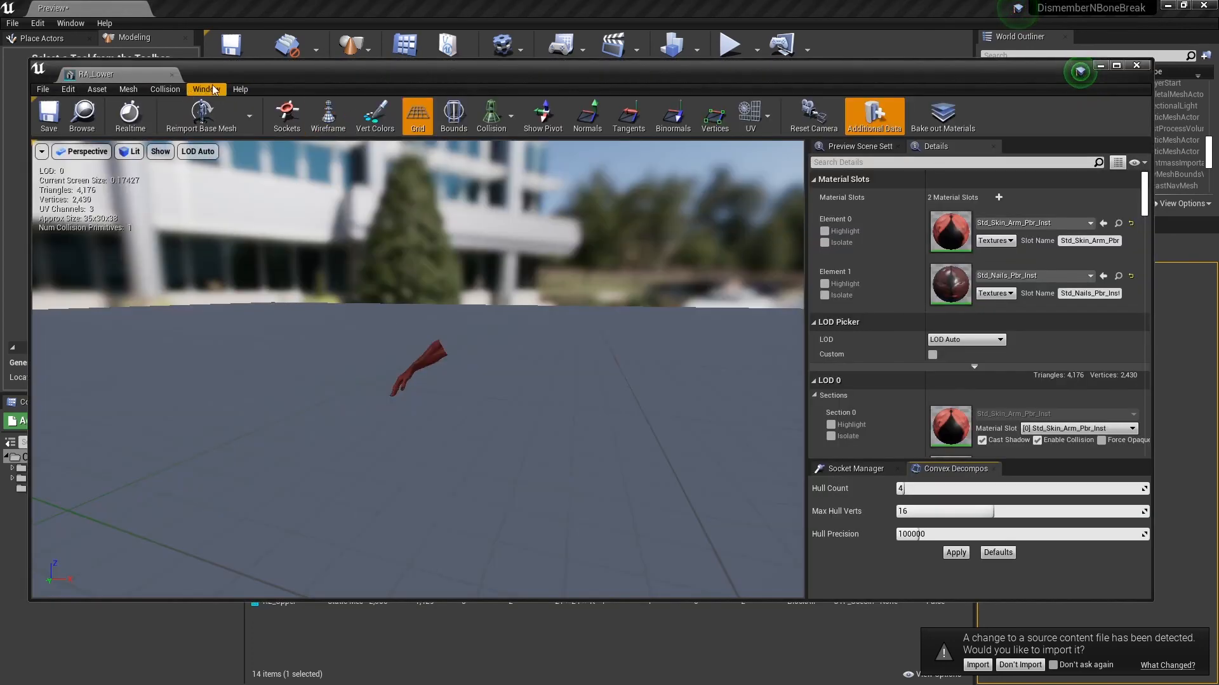
pyautogui.click(177, 77)
pyautogui.doubleClick(584, 479)
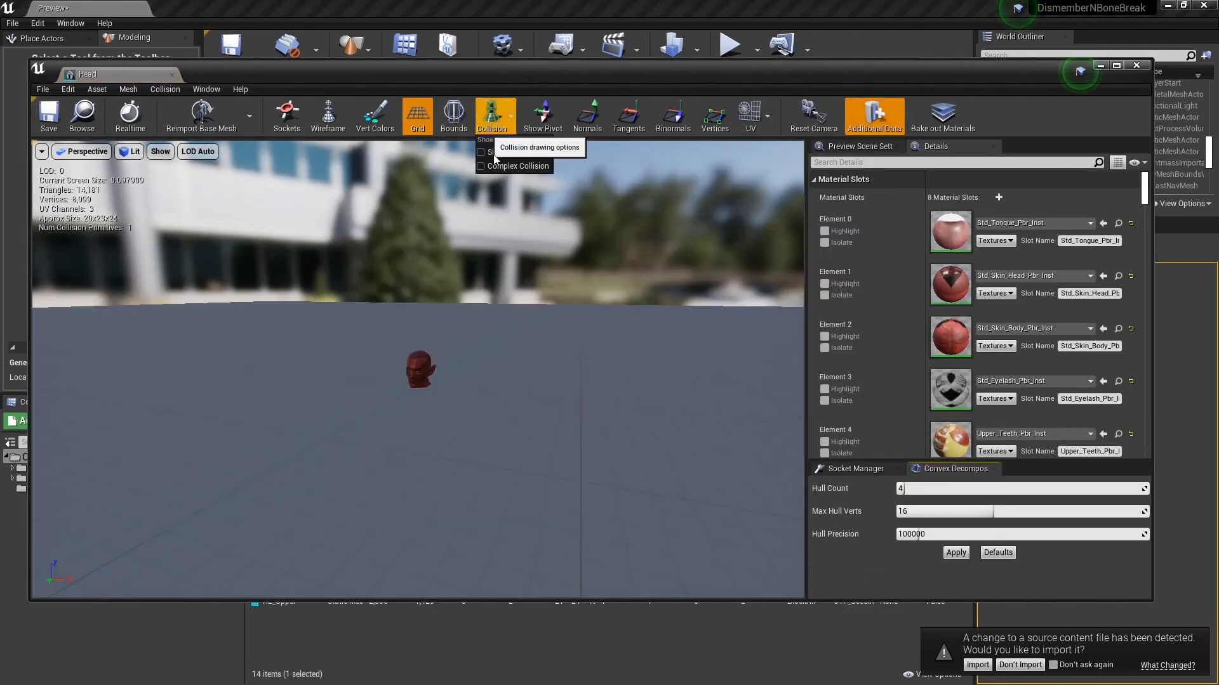
pyautogui.click(492, 115)
pyautogui.click(507, 154)
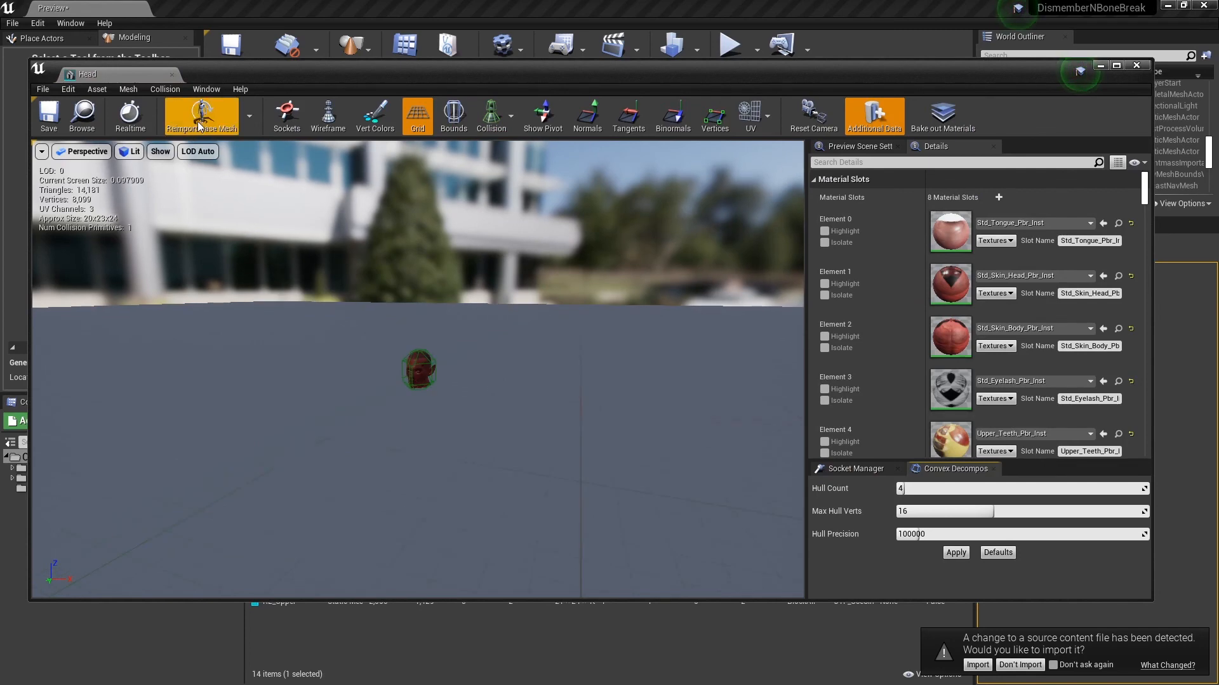
pyautogui.click(172, 74)
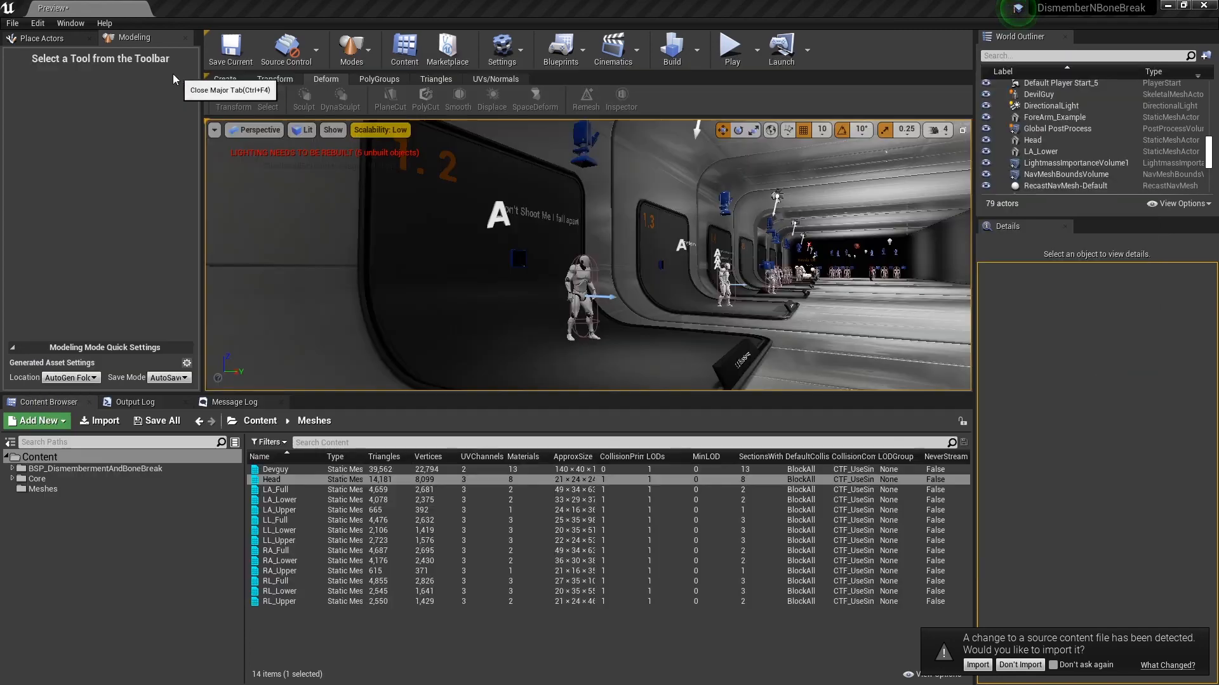
# Step: Play-test the level, shooting the demo characters with the rifle to check the detached body parts, and stop the session
pyautogui.click(733, 50)
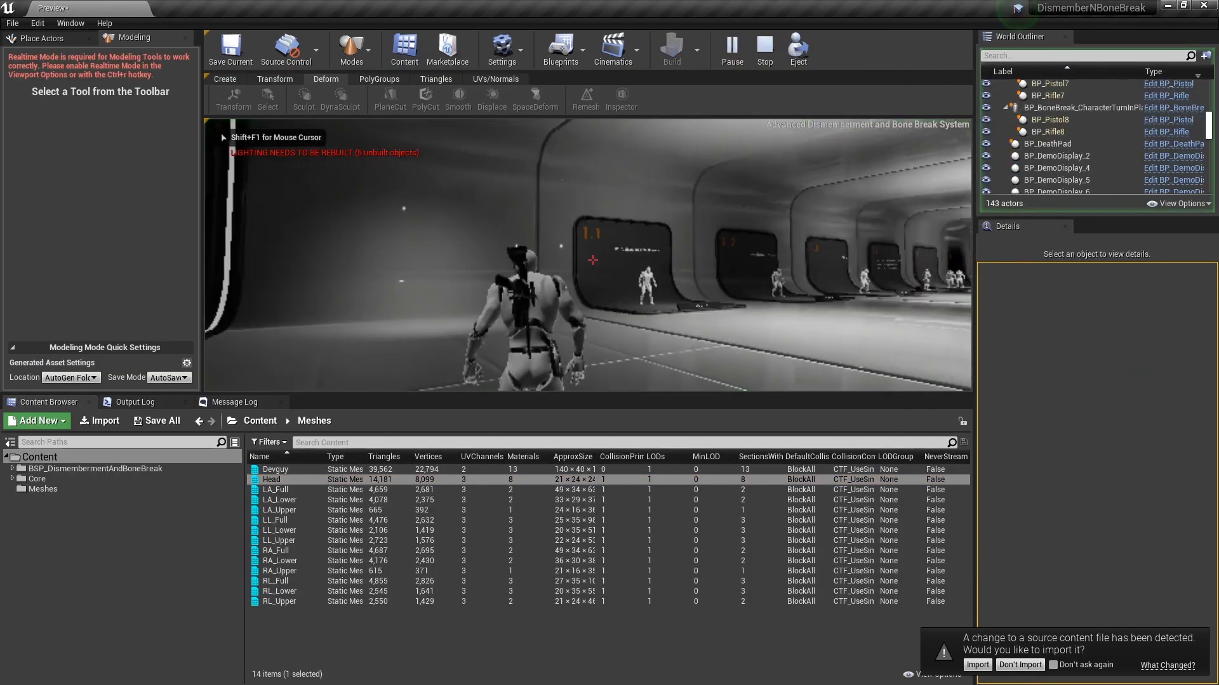
pyautogui.press('w')
pyautogui.rightClick(592, 260)
pyautogui.press('w')
pyautogui.click(592, 260)
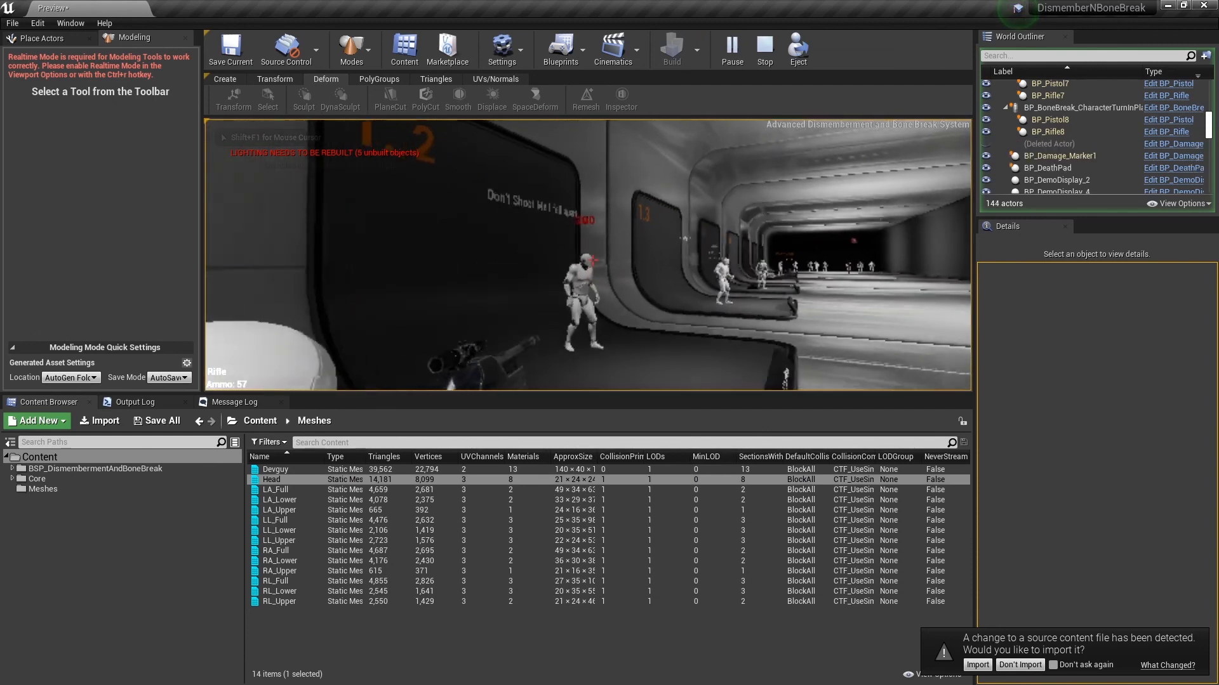
pyautogui.press('w')
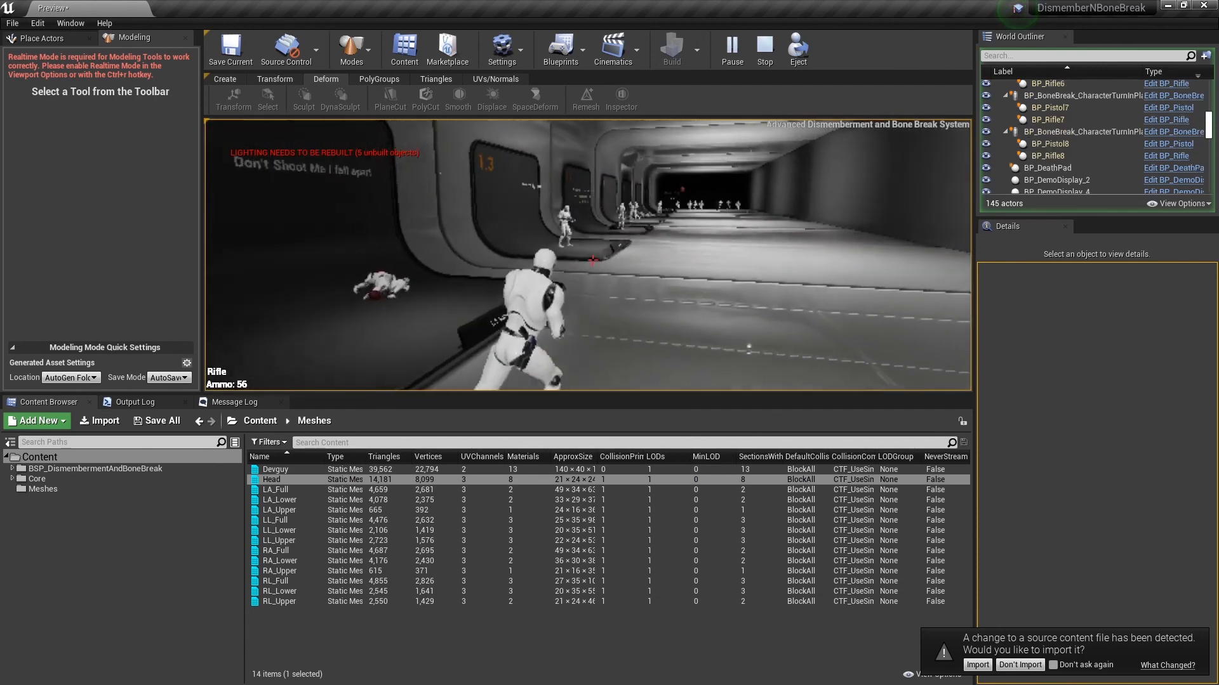
pyautogui.press('w')
pyautogui.rightClick(592, 260)
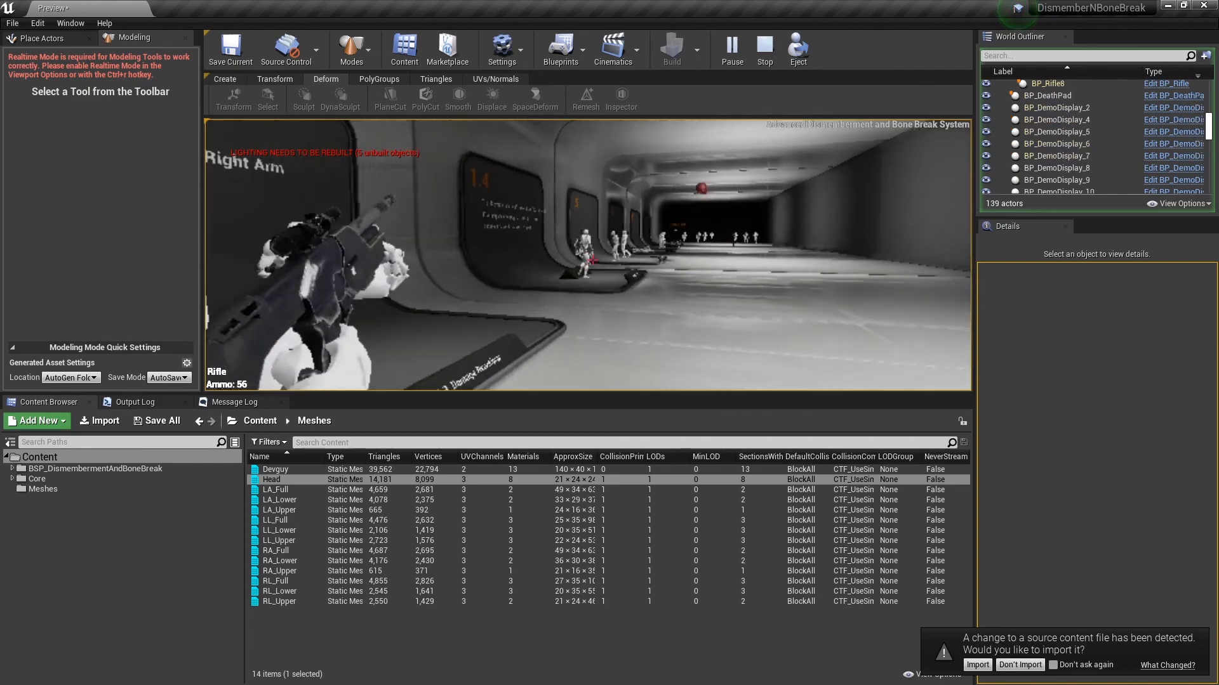
pyautogui.press('w')
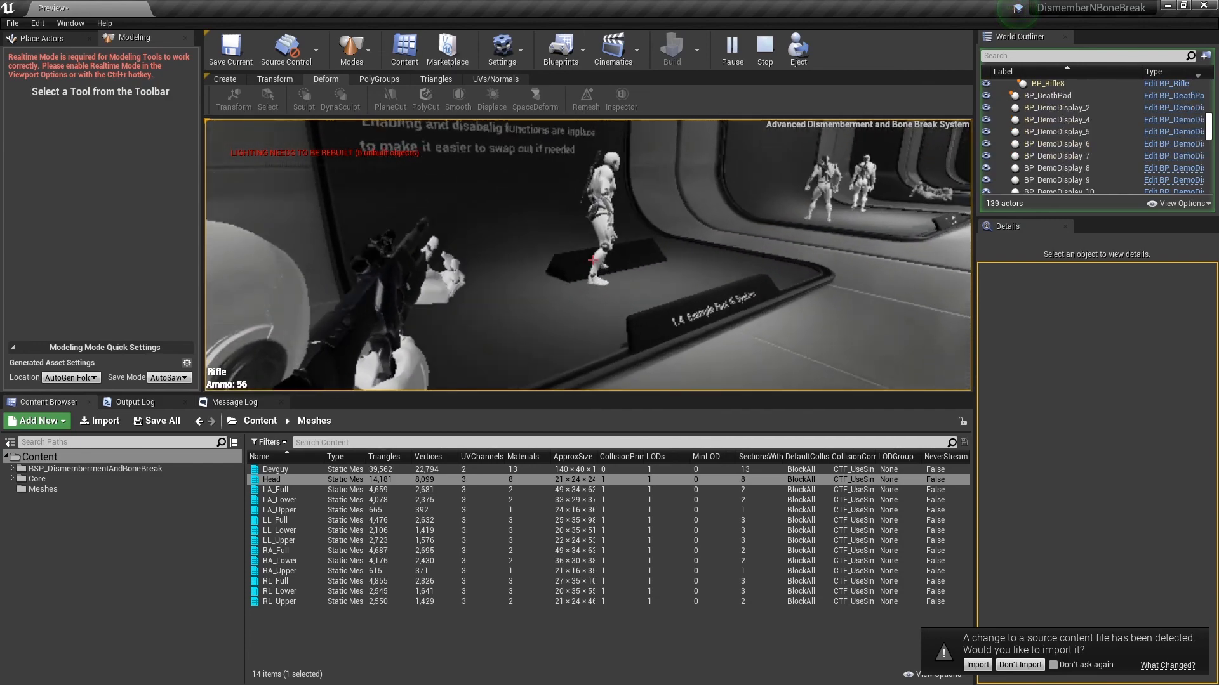
pyautogui.press('d')
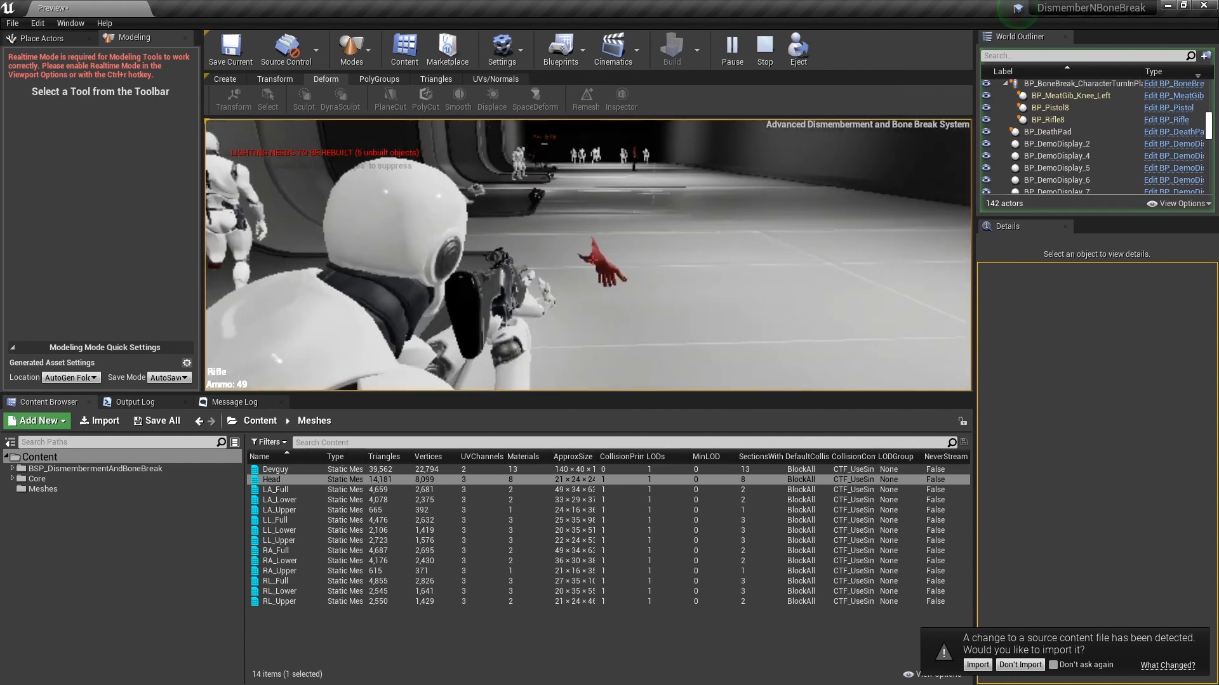
pyautogui.press('Escape')
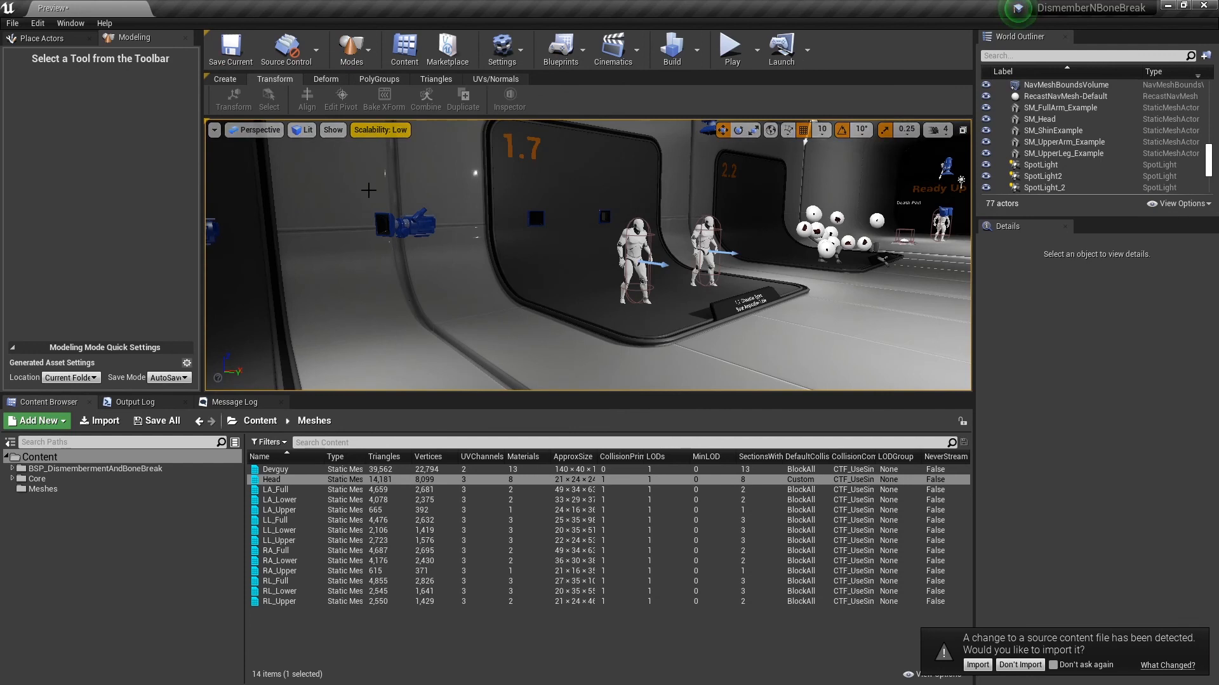